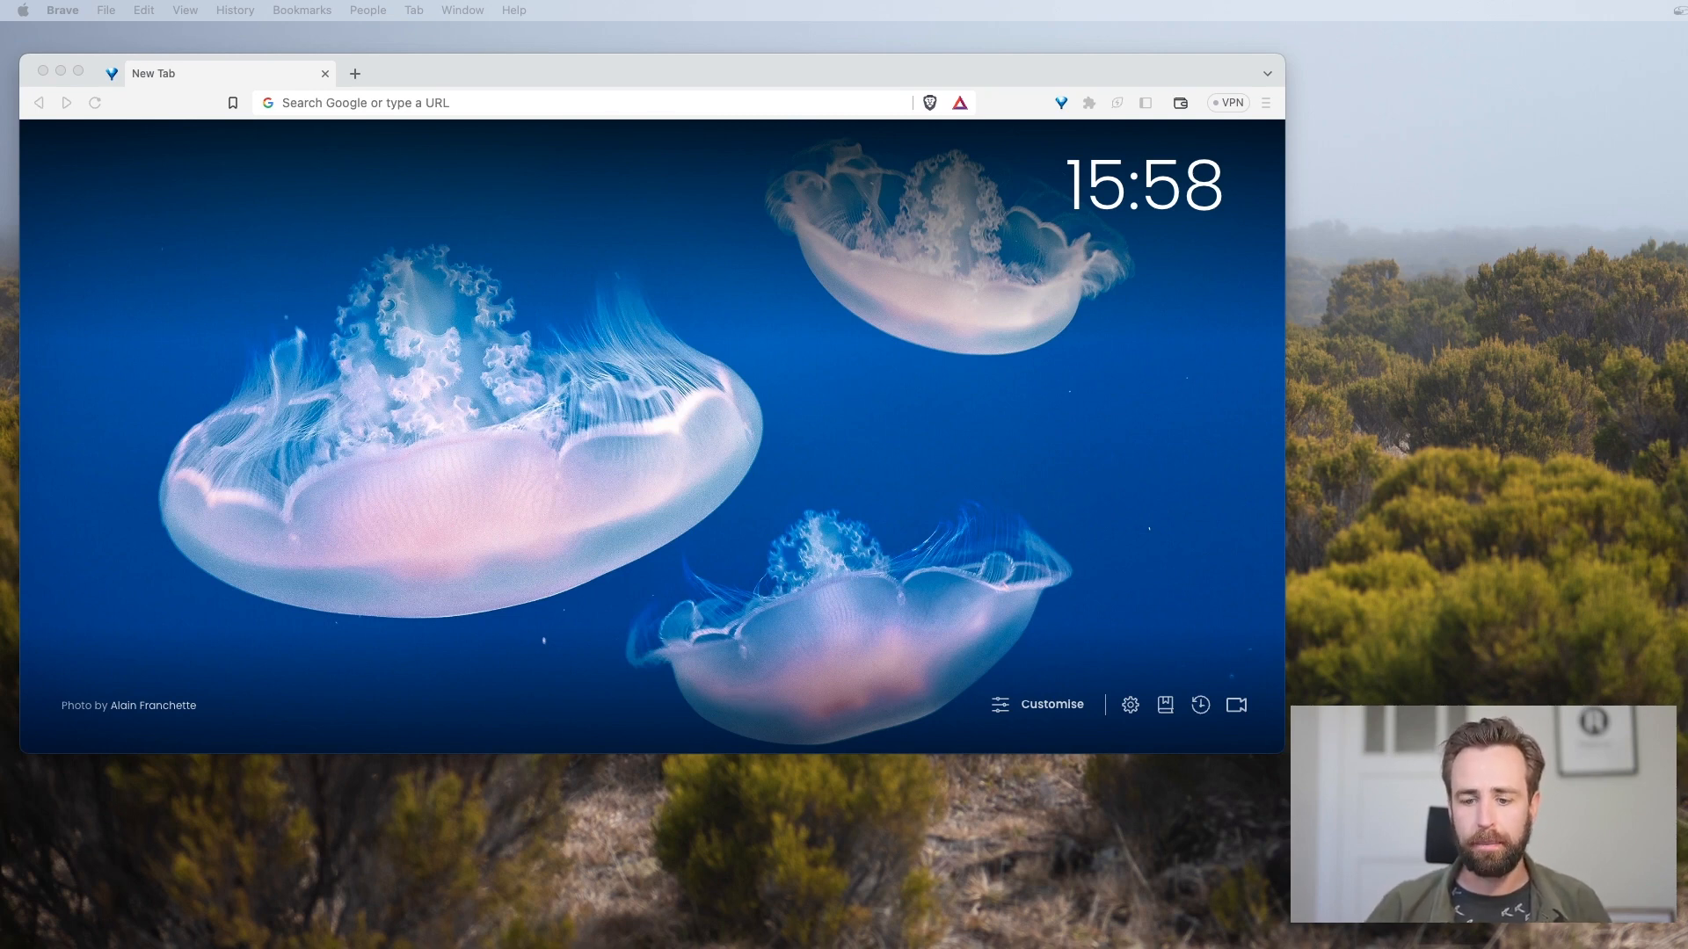
Open the Anaconda download page at anaconda.com/download
left_click(328, 104)
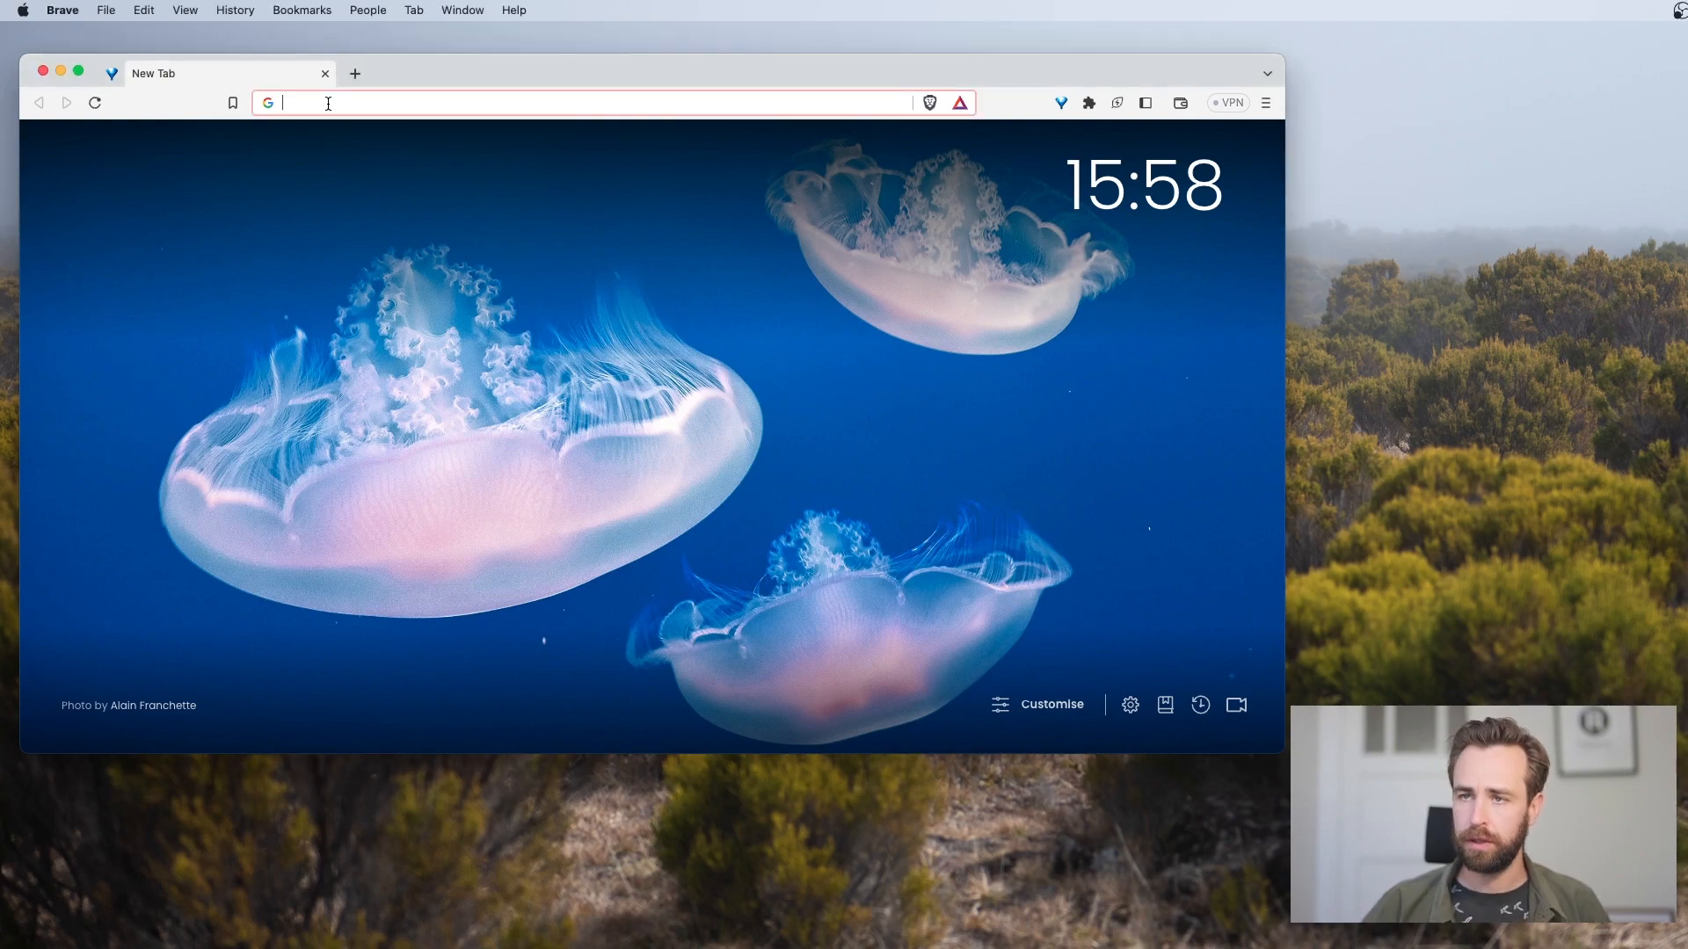
type("anaconda.")
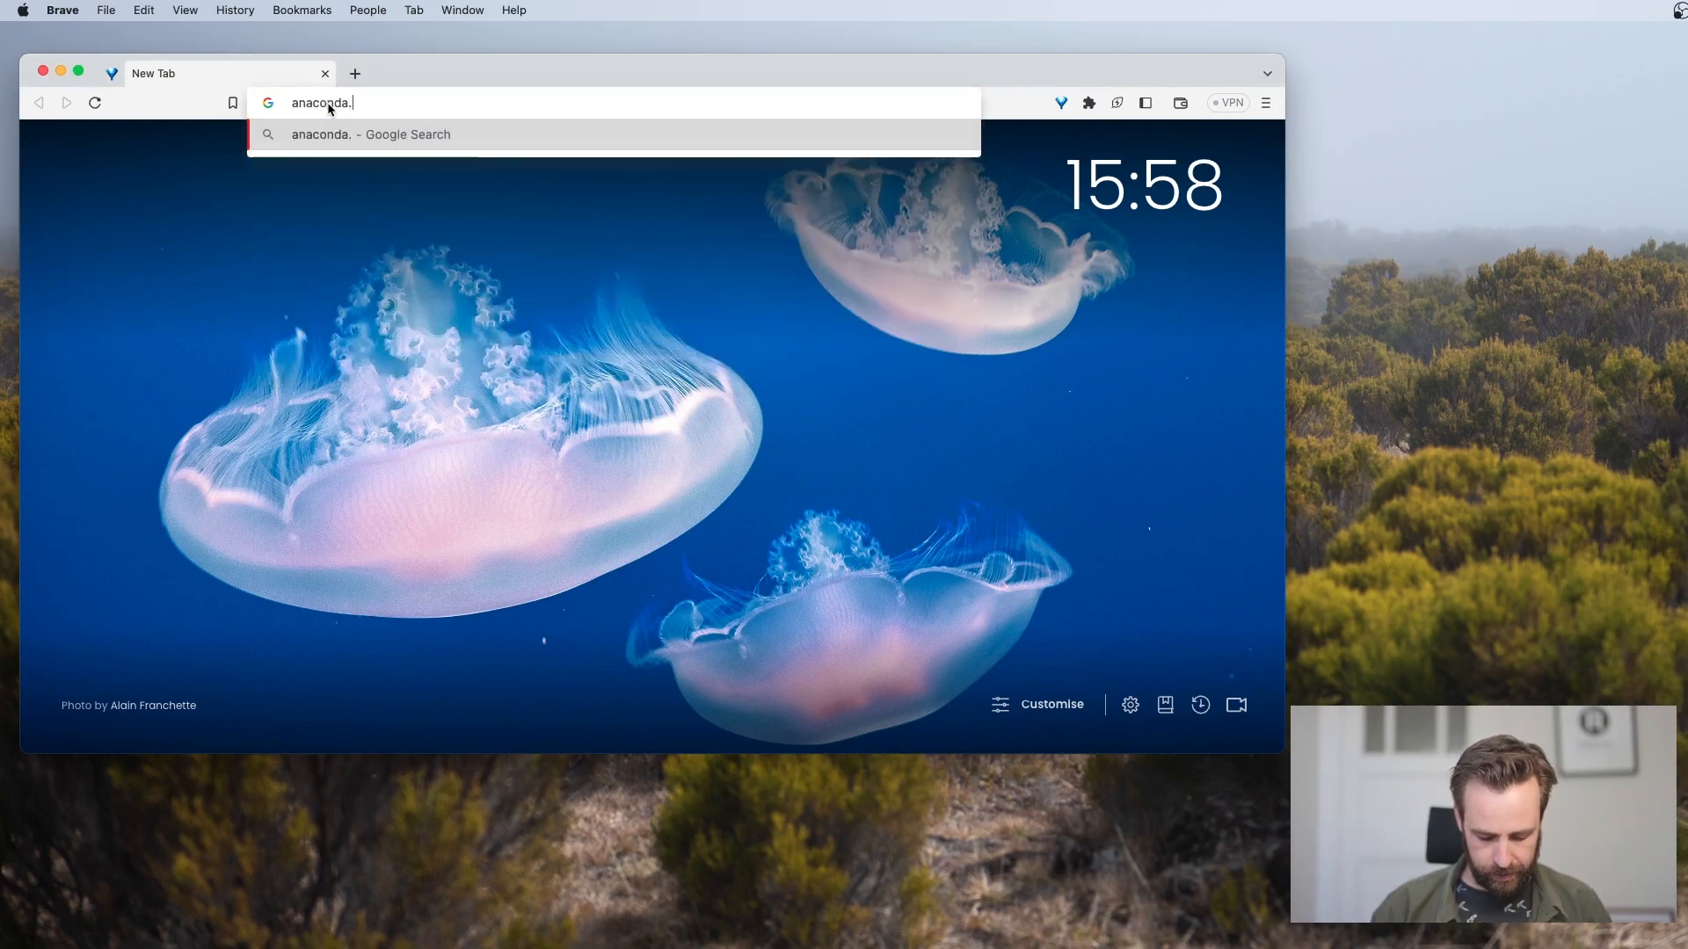
type("com/down")
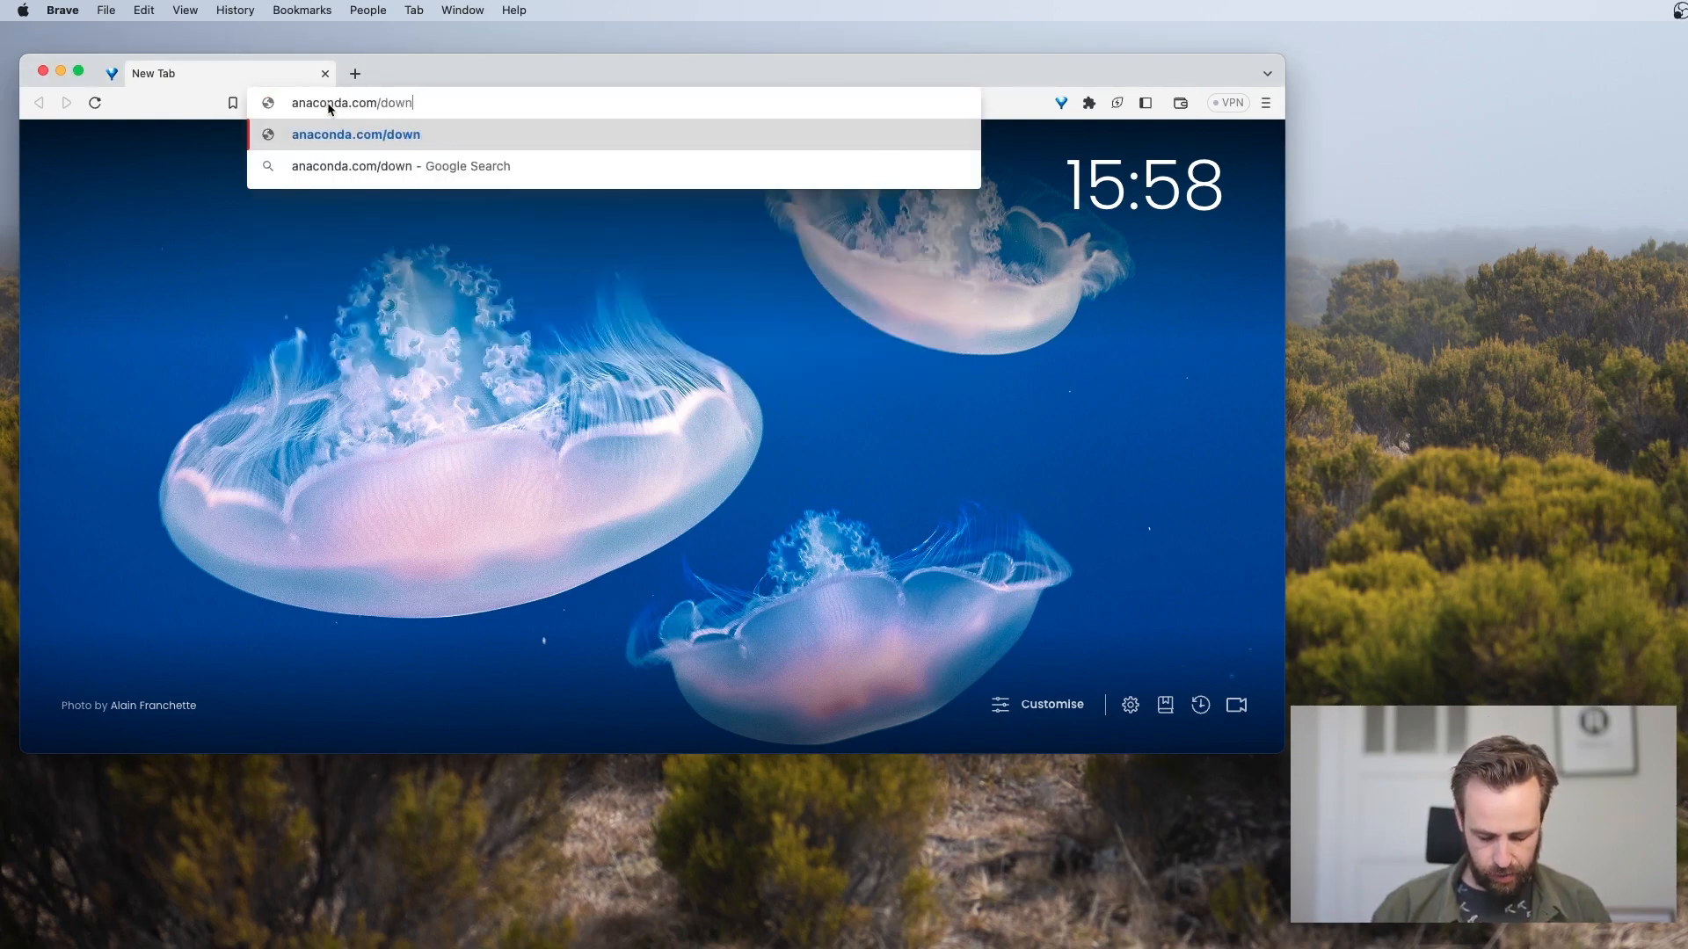
type("load")
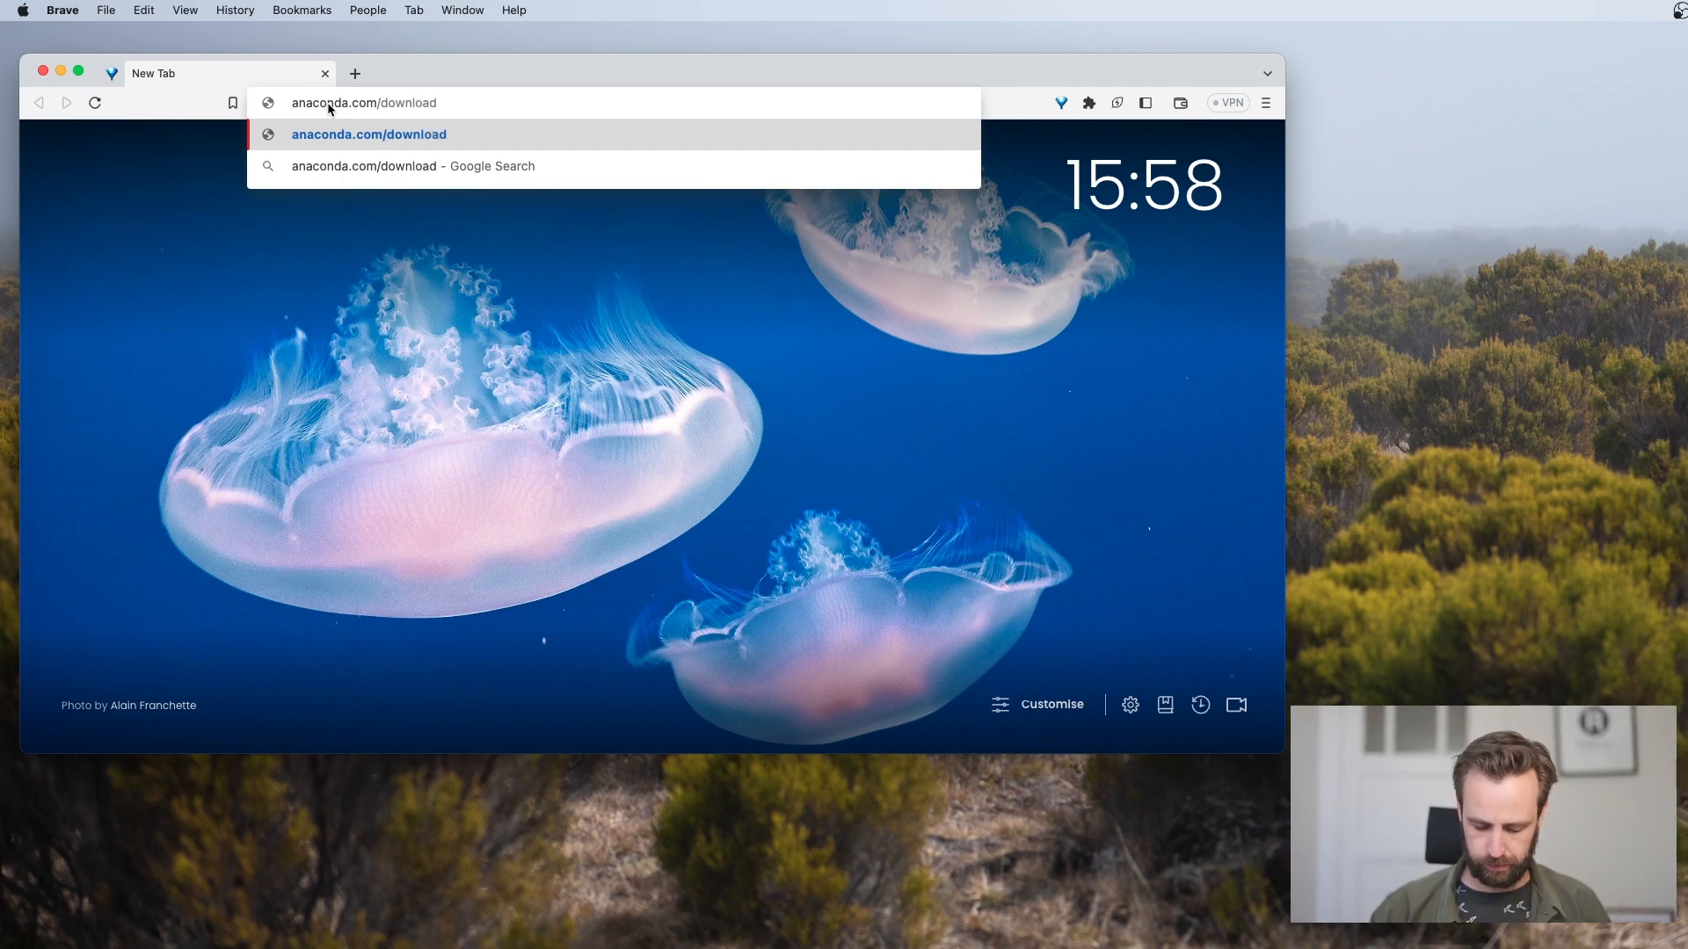
key("Return")
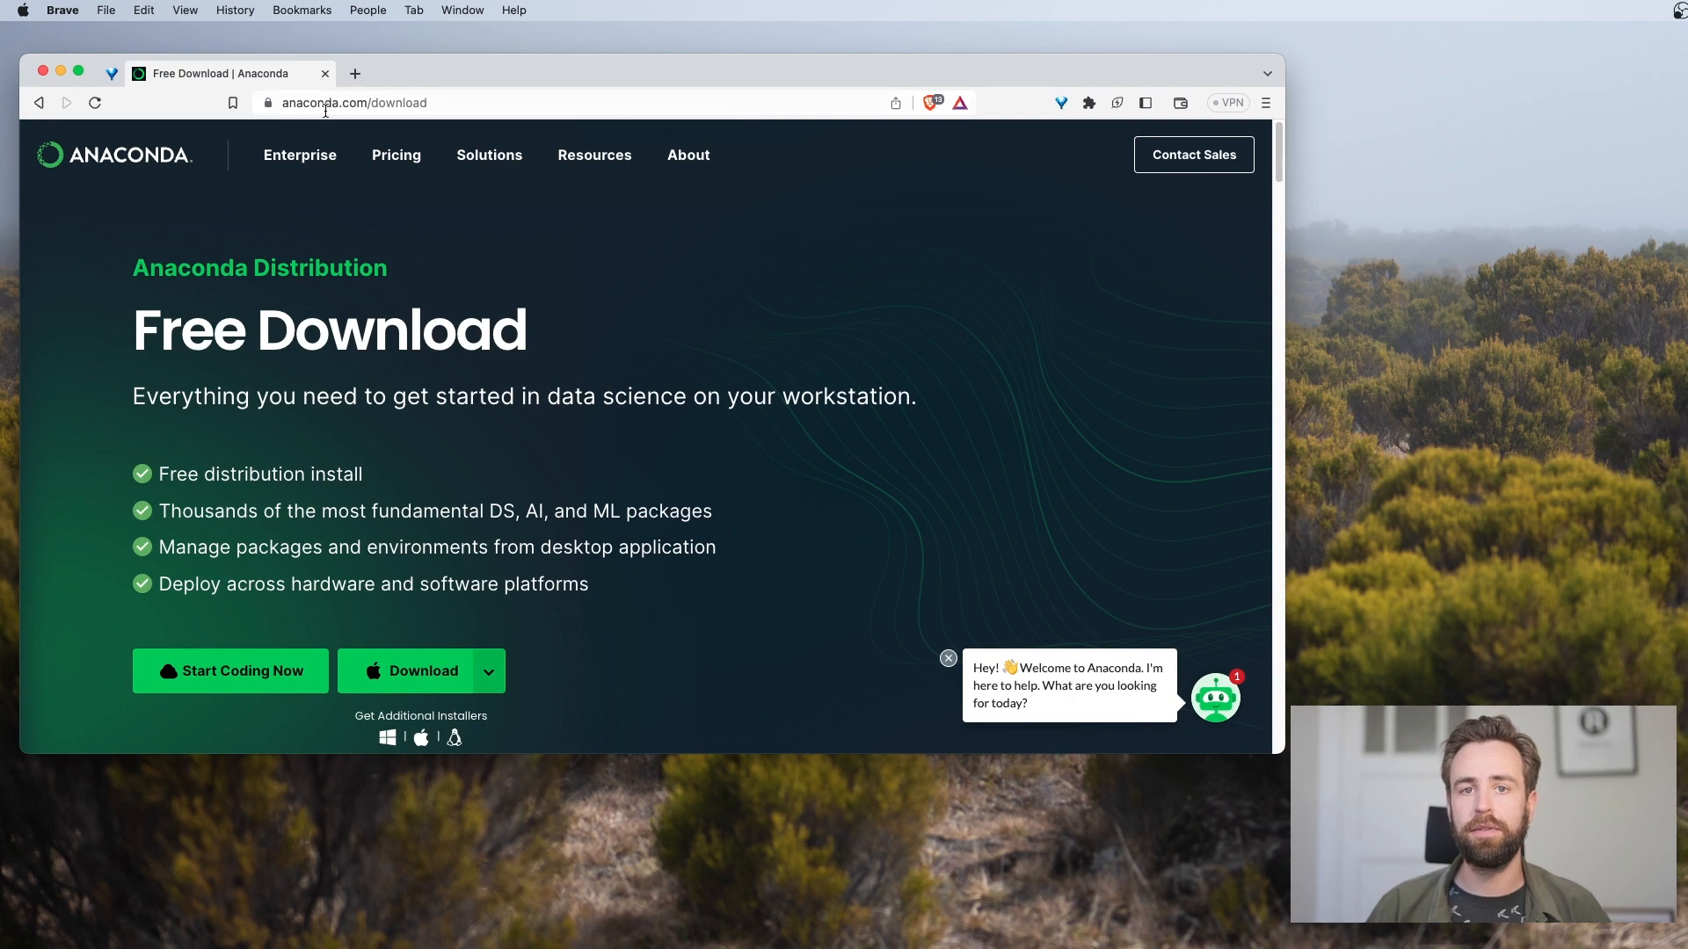
Check which chip this Mac has in its system overview, then close the overview
left_click(23, 11)
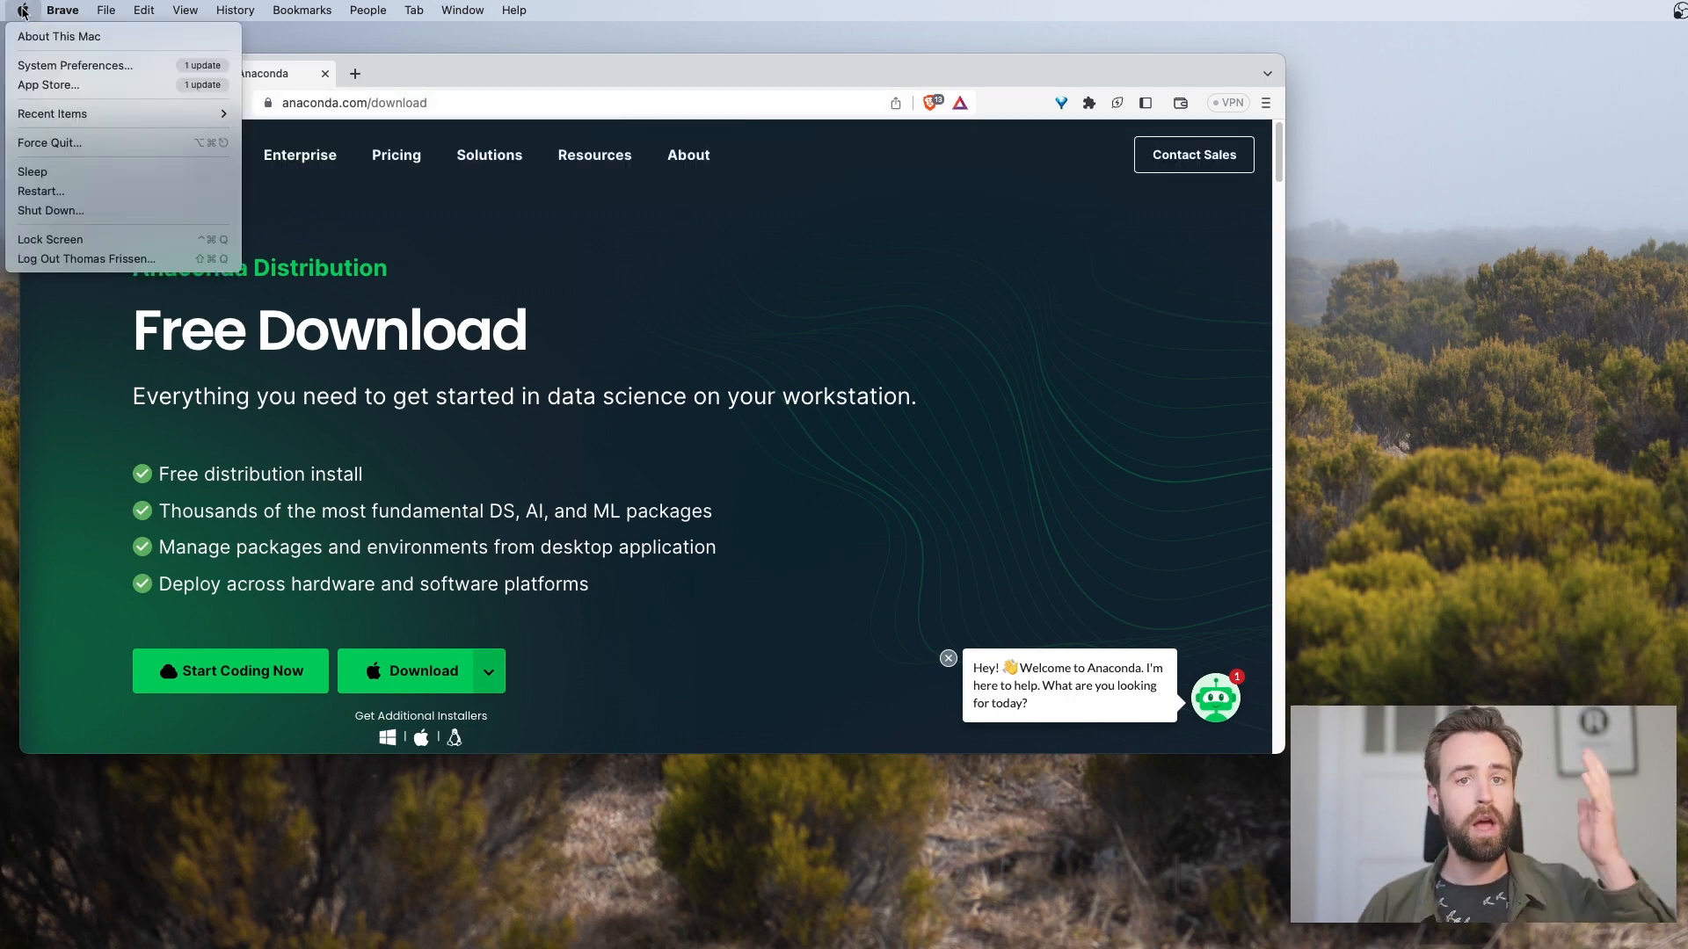
left_click(57, 39)
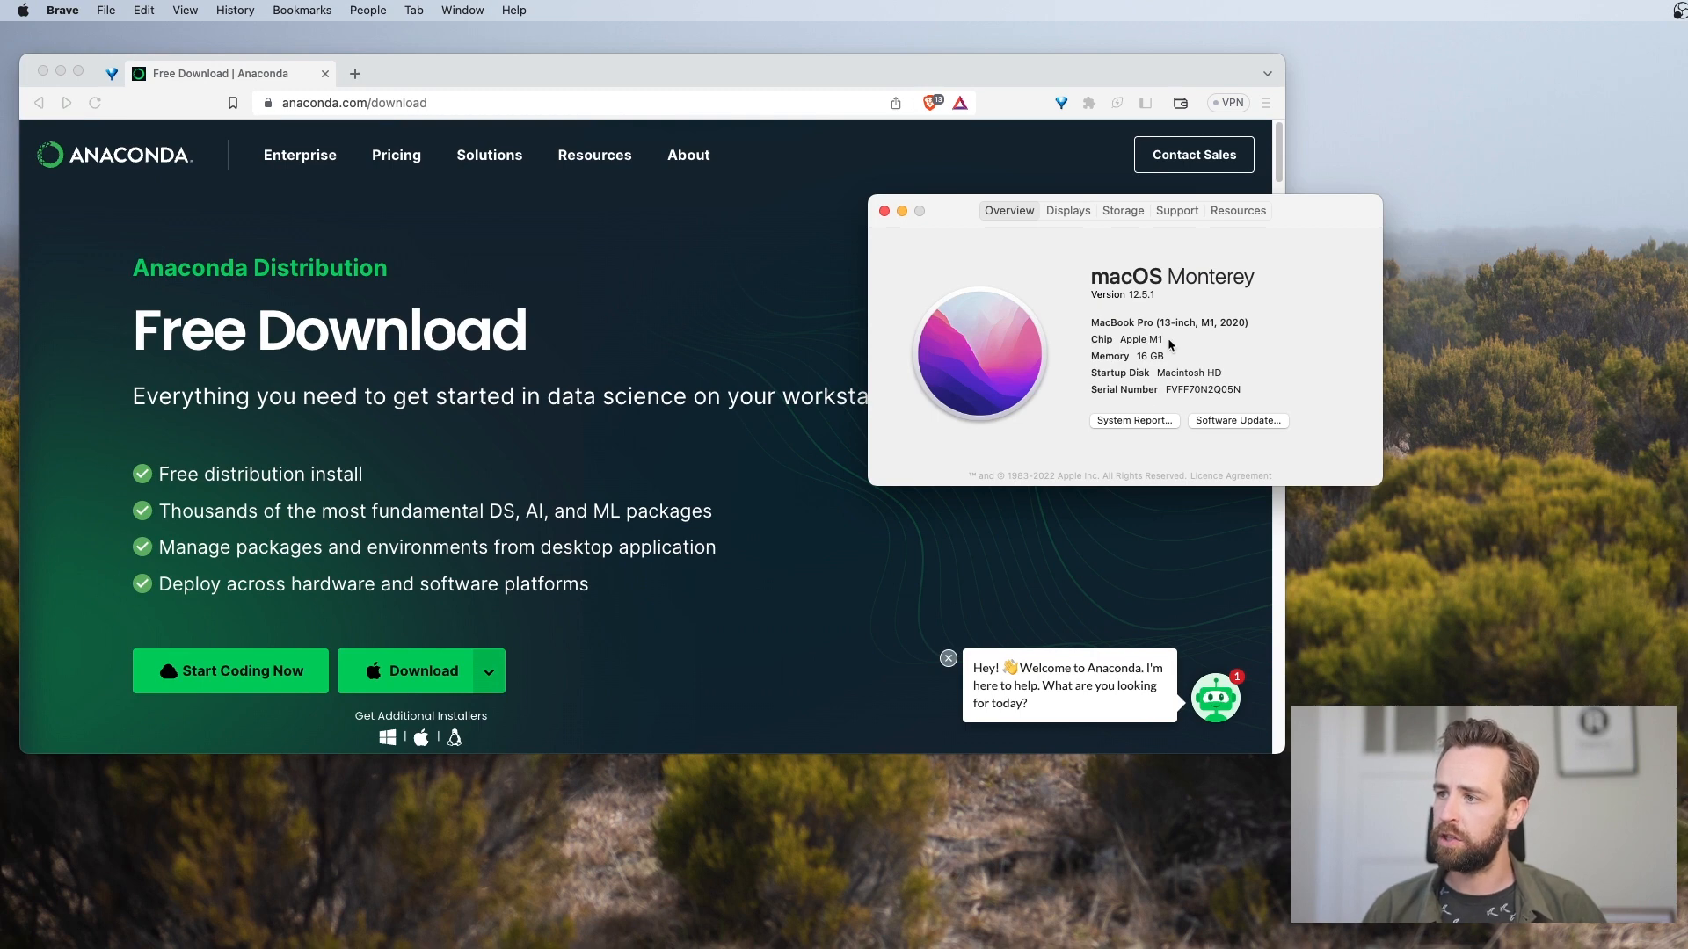
left_click_drag(1162, 341, 1121, 341)
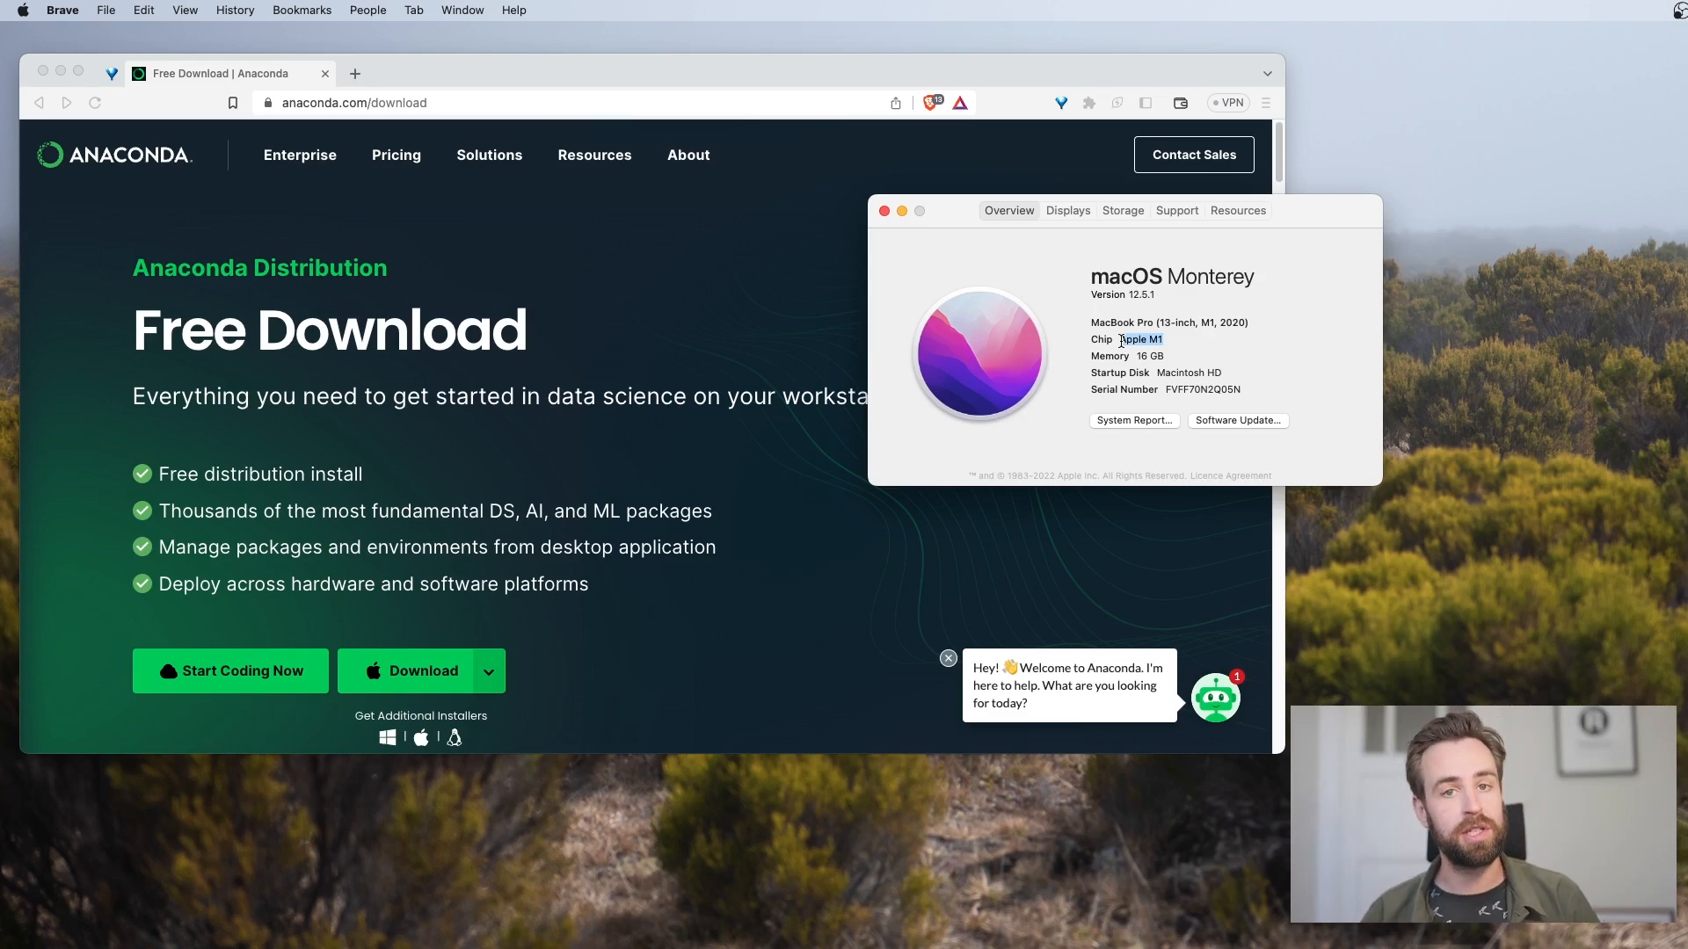
left_click(883, 211)
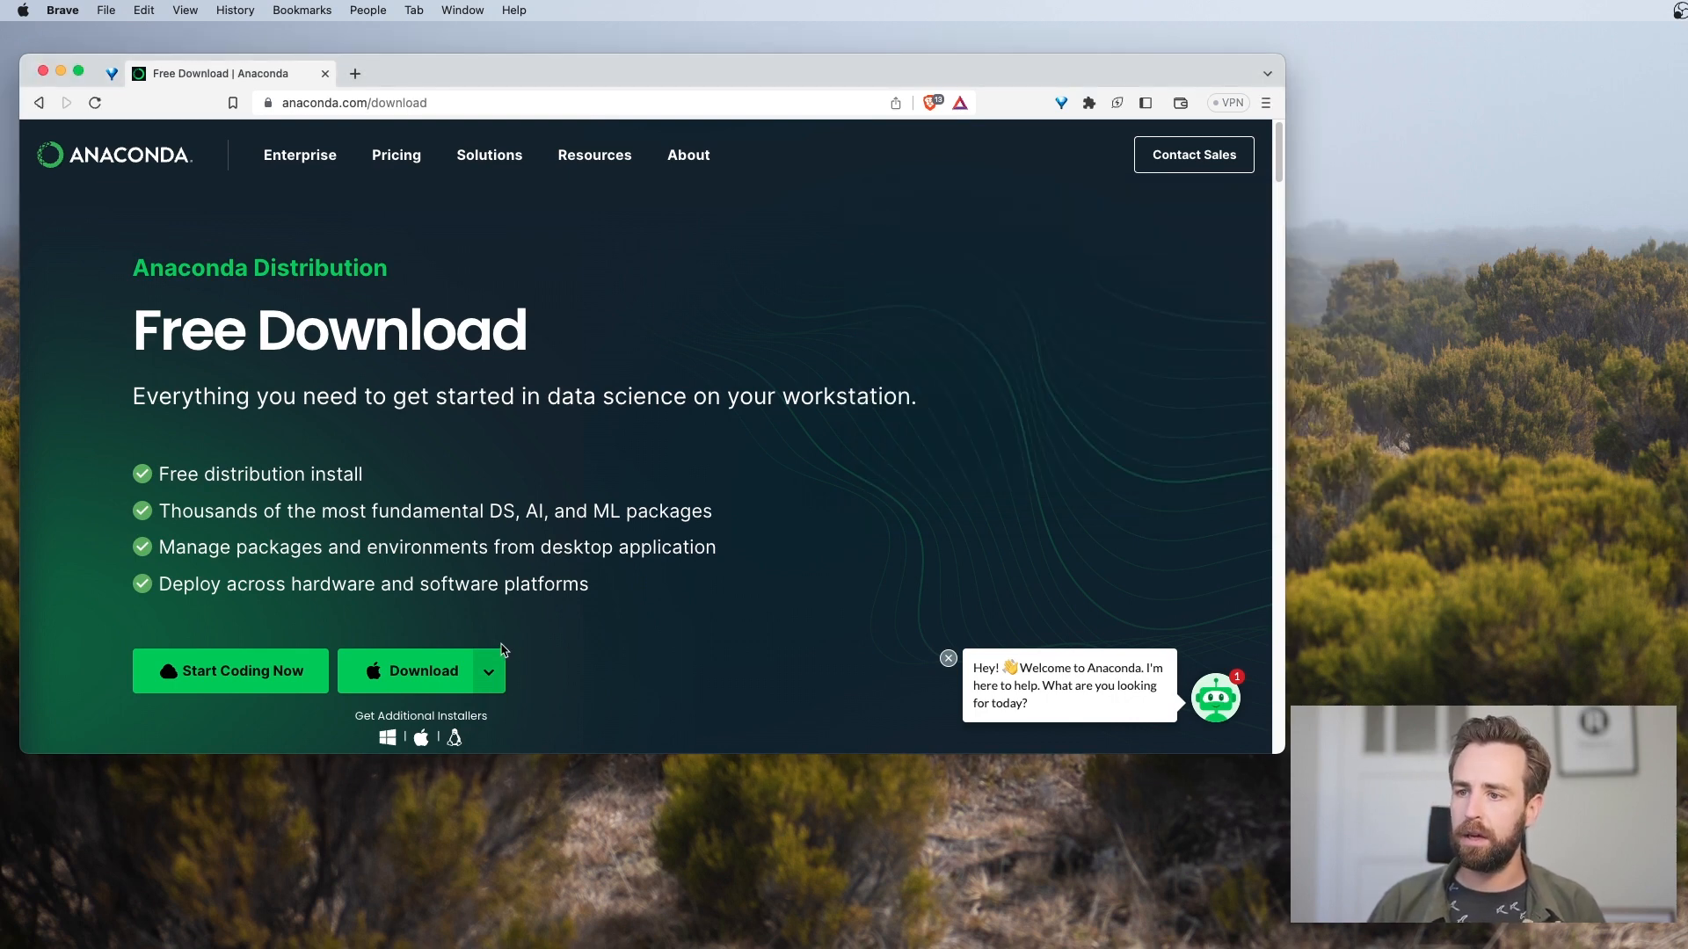
Download the Anaconda installer for Mac (M1/M2) and save it in the Downloads folder
mouse_move(439, 677)
scroll(457, 664, "down", 1)
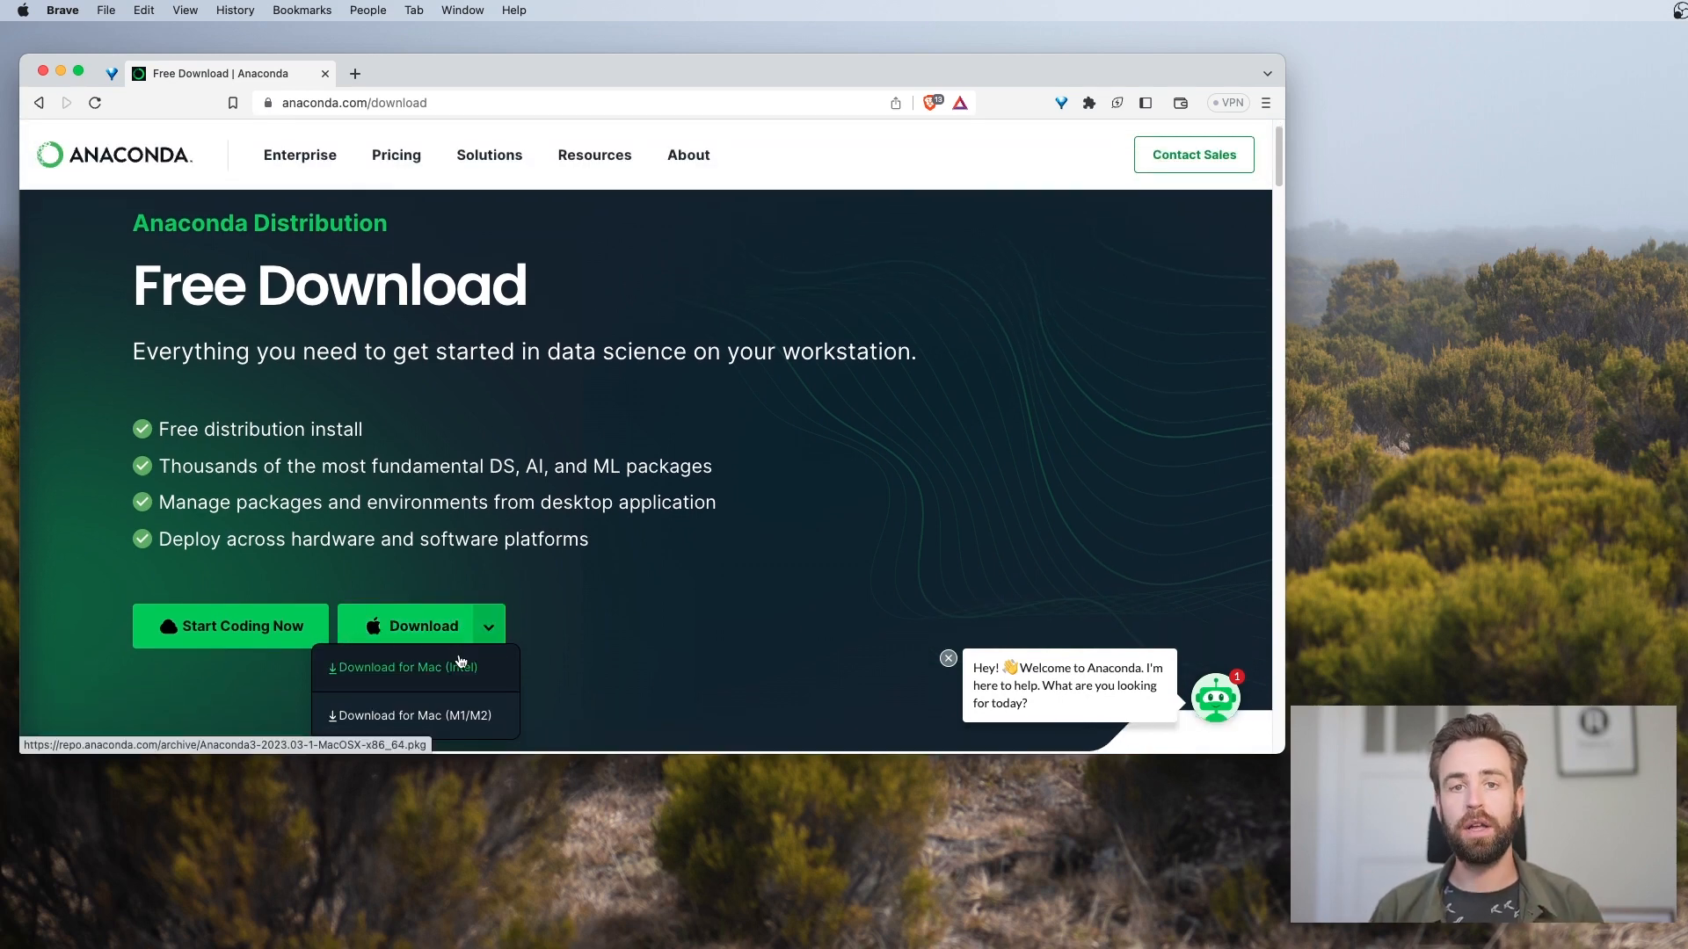
scroll(460, 661, "down", 1)
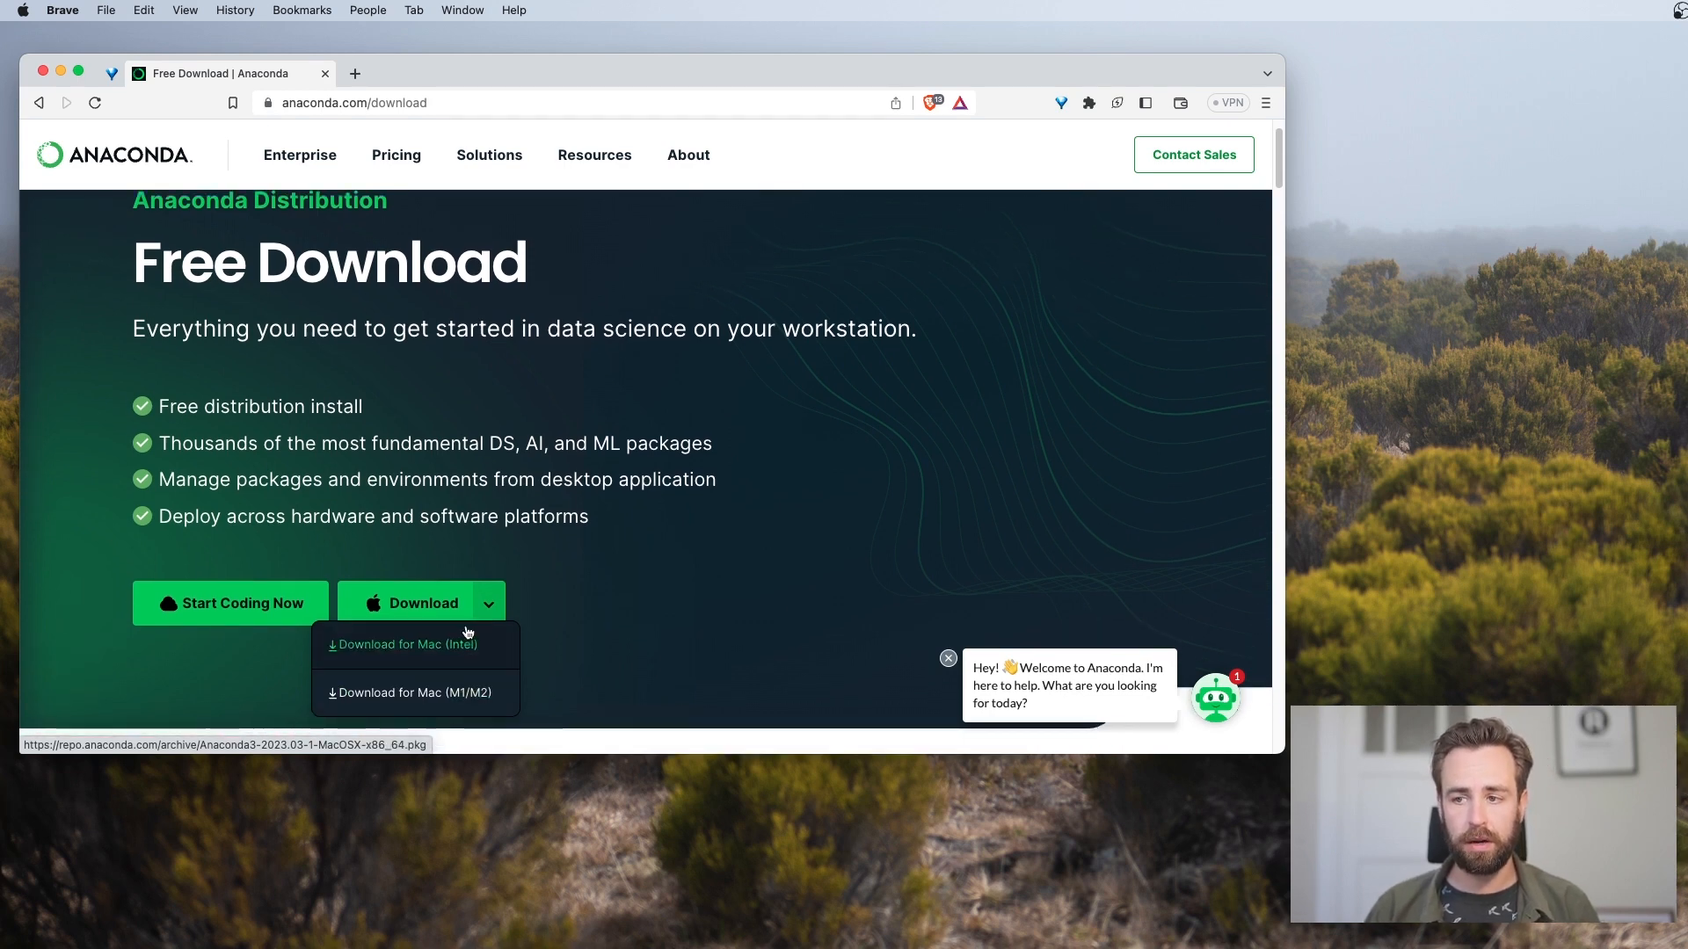
left_click(446, 695)
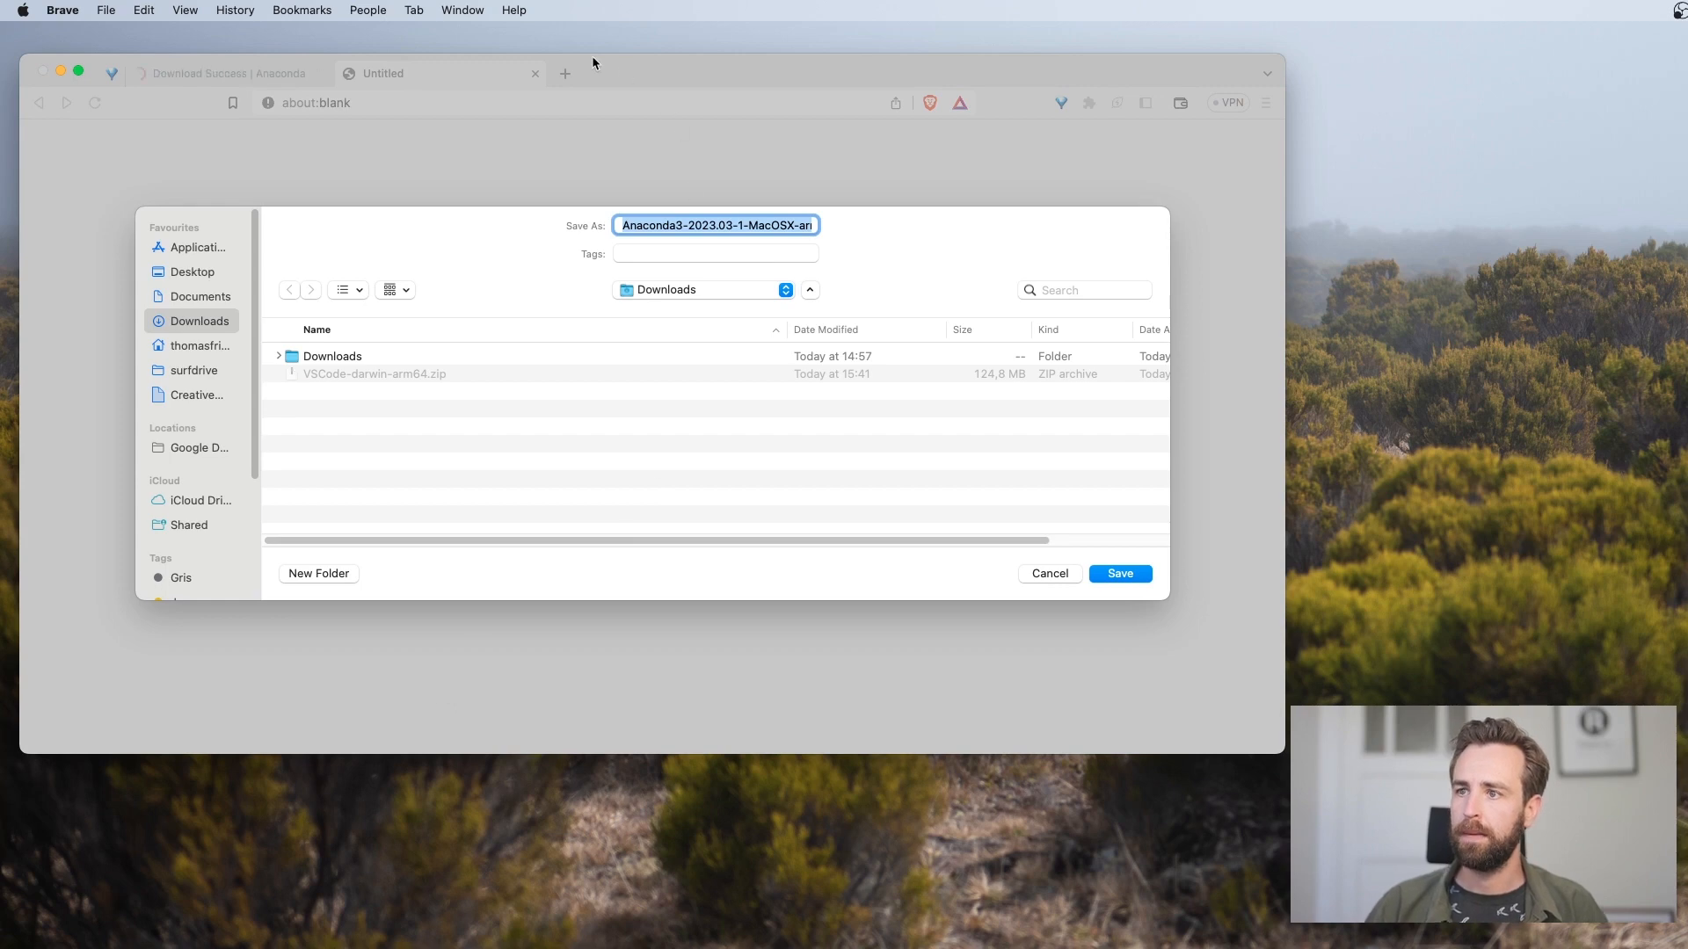
left_click(1136, 575)
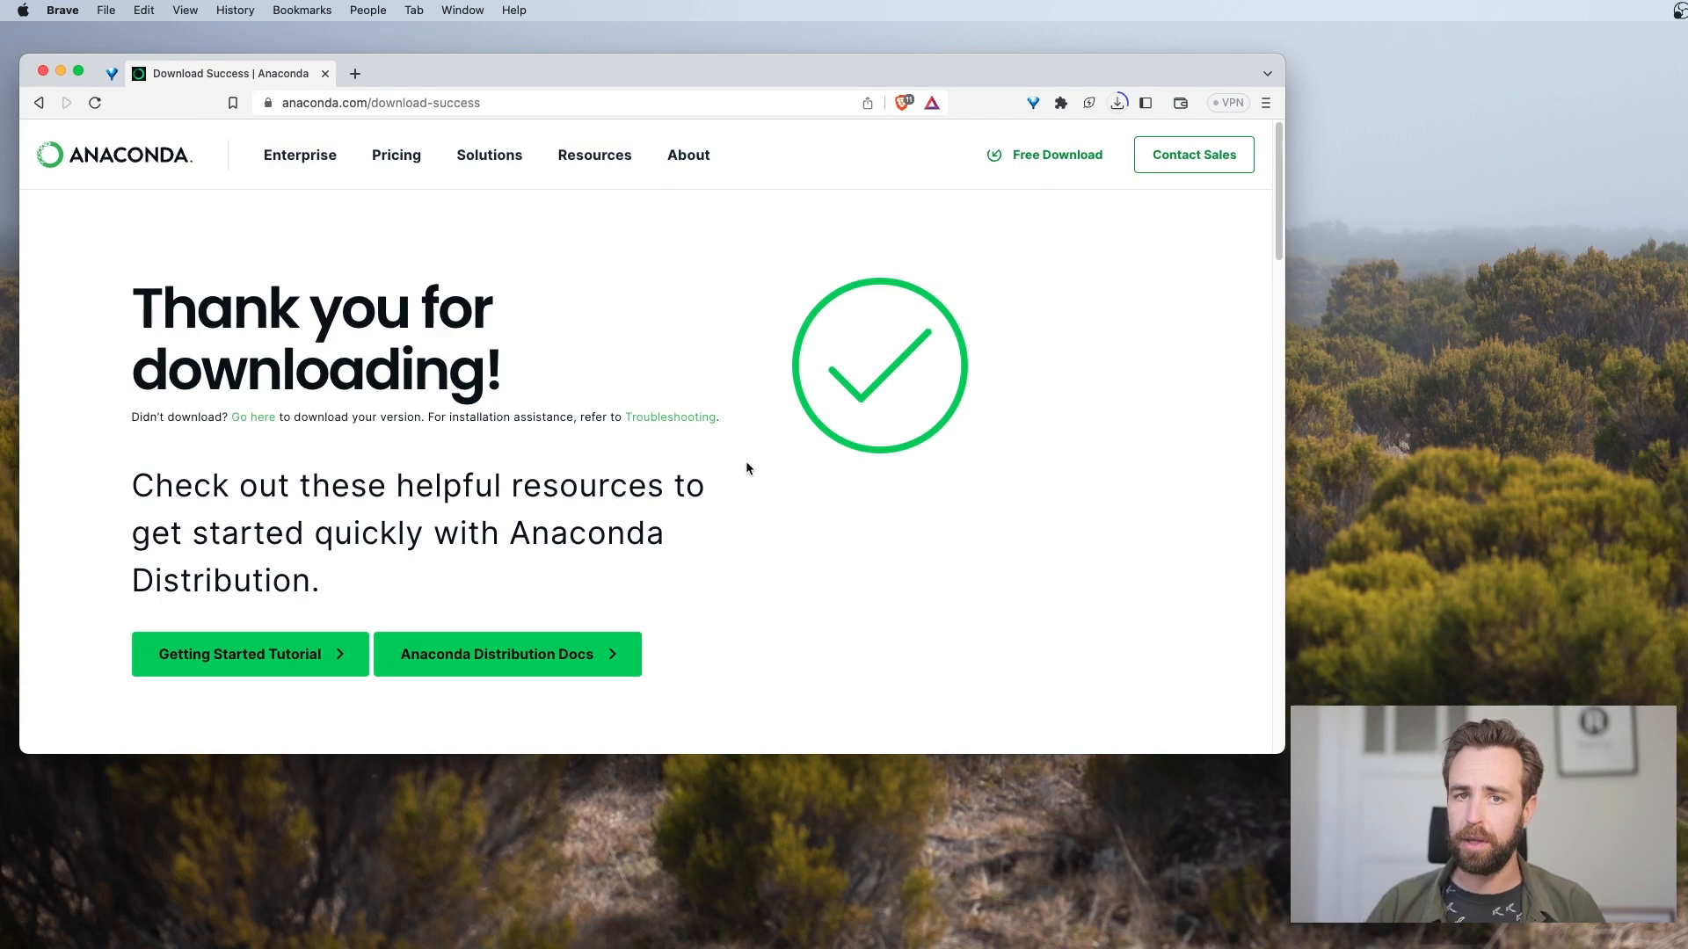
Let the pending Adobe Premiere Pro file download continue waiting and open Terminal through a Spotlight search
key("super+space")
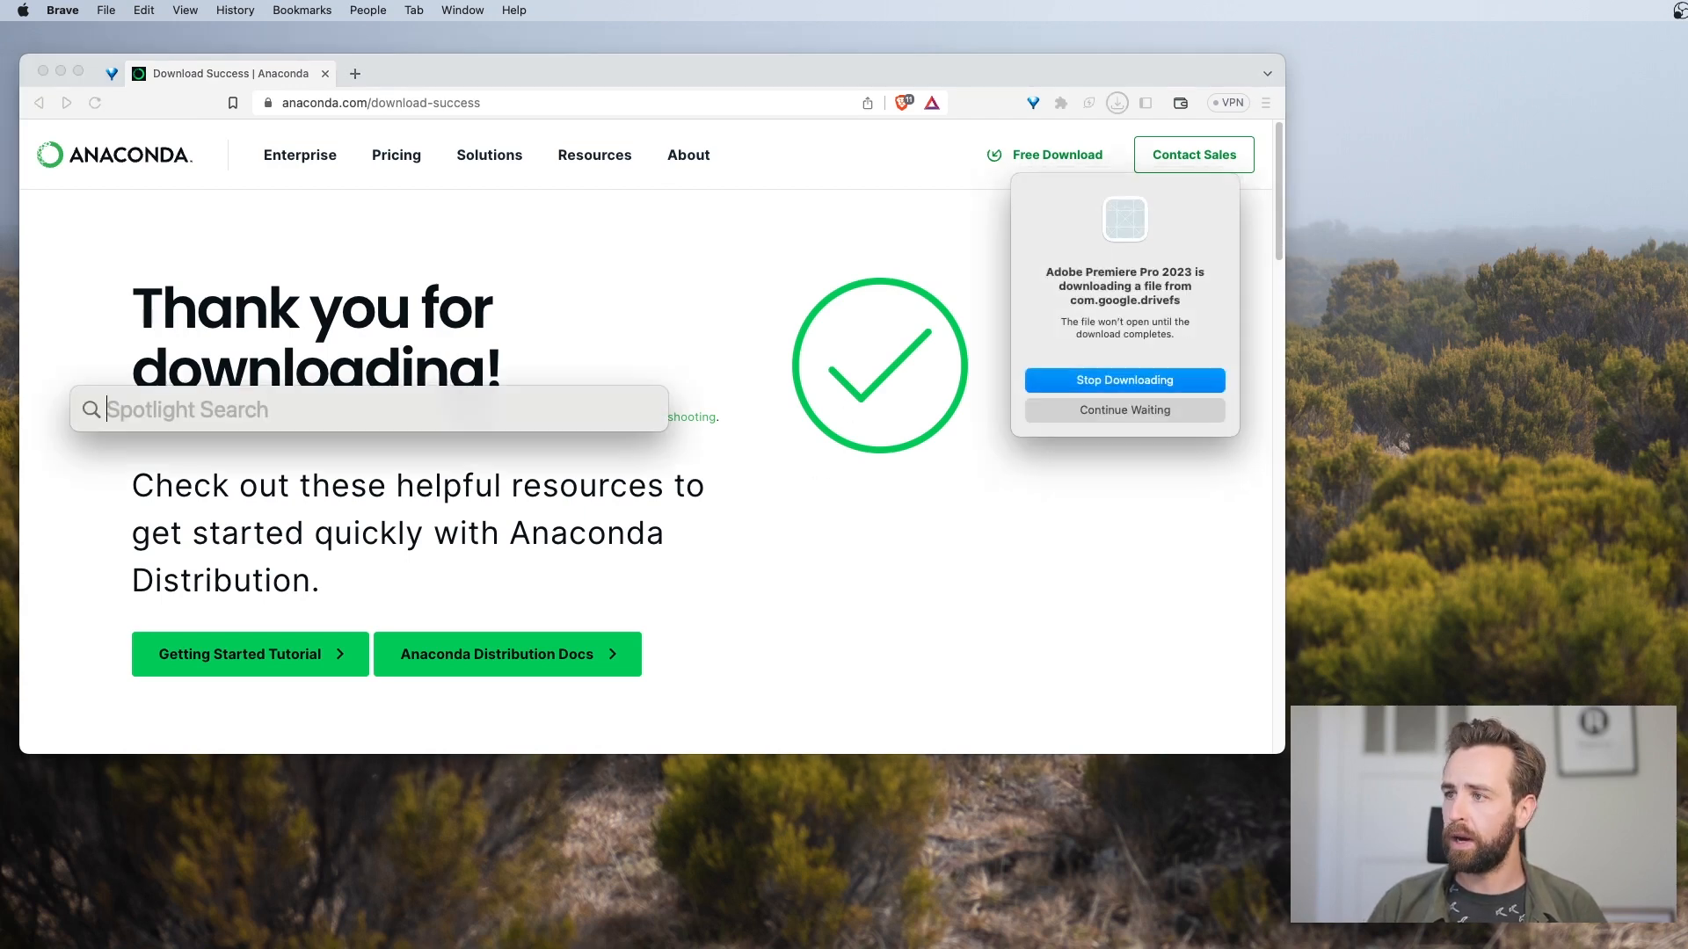
left_click(1153, 412)
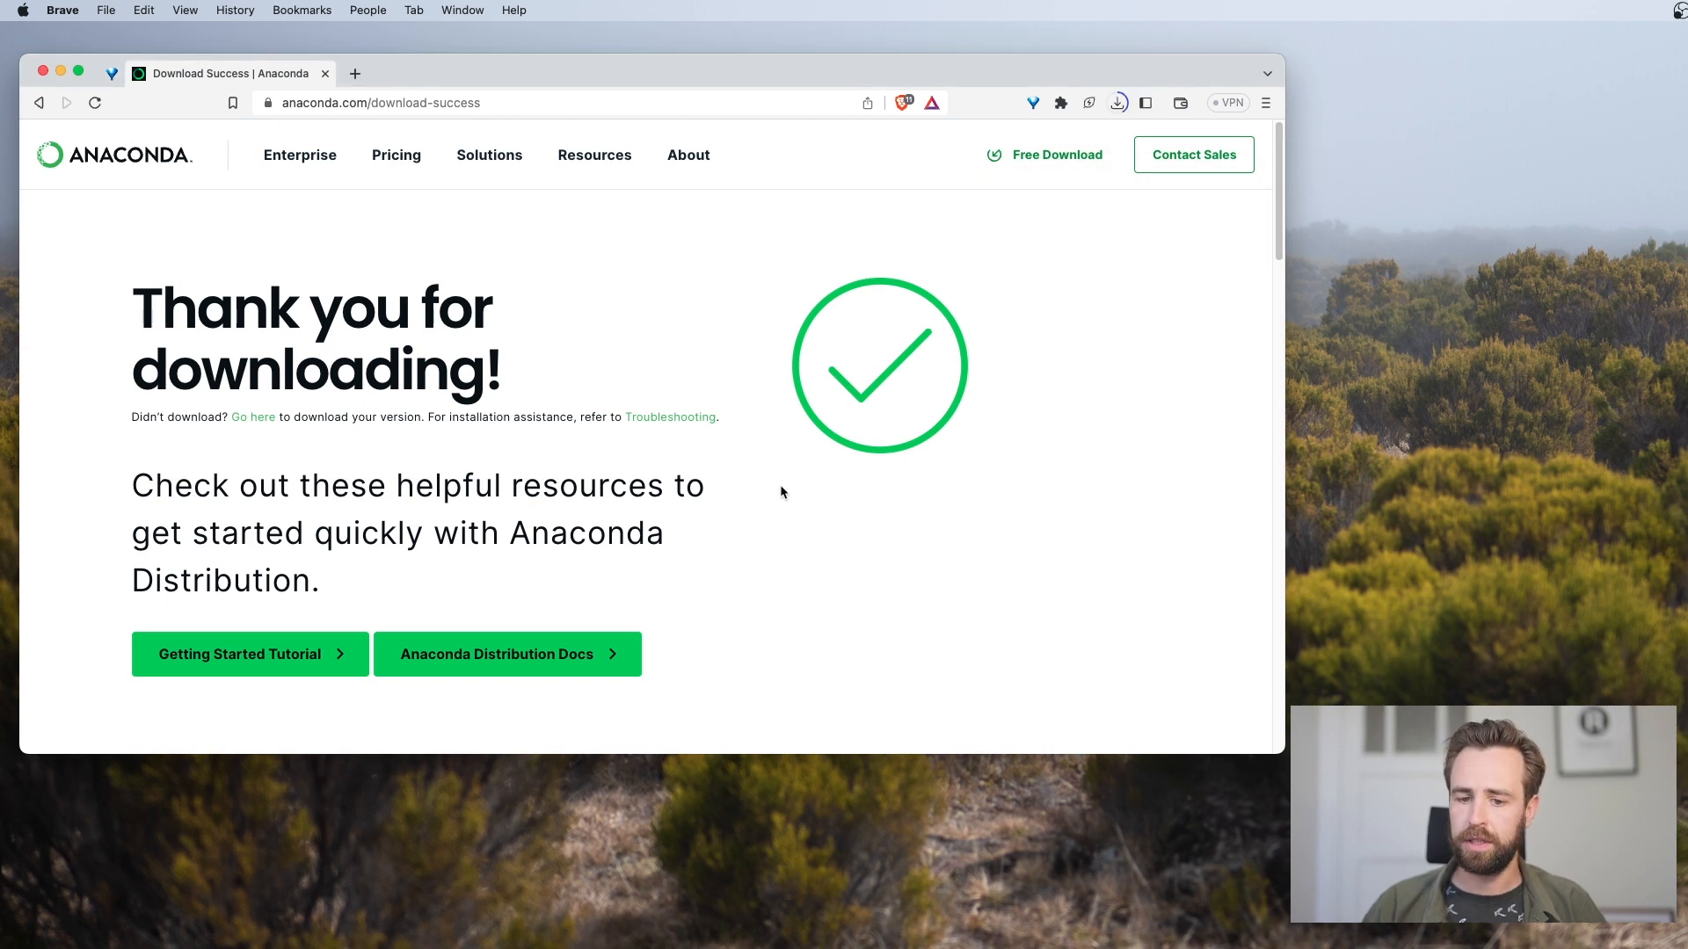
key("super+space")
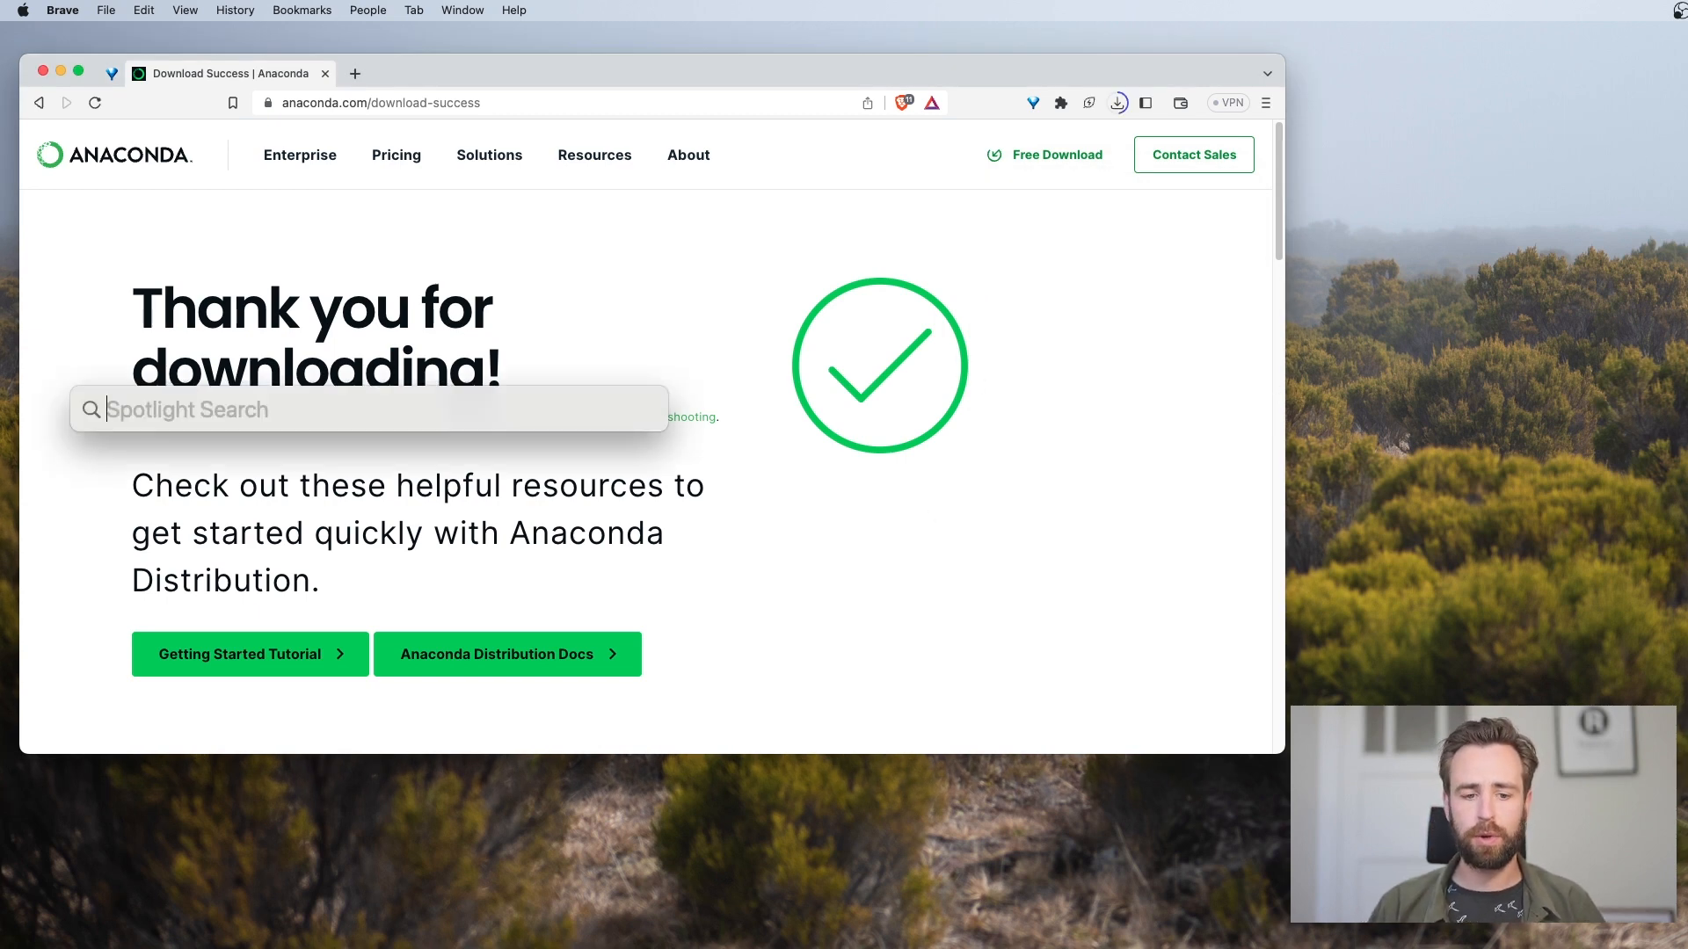
type("terminal")
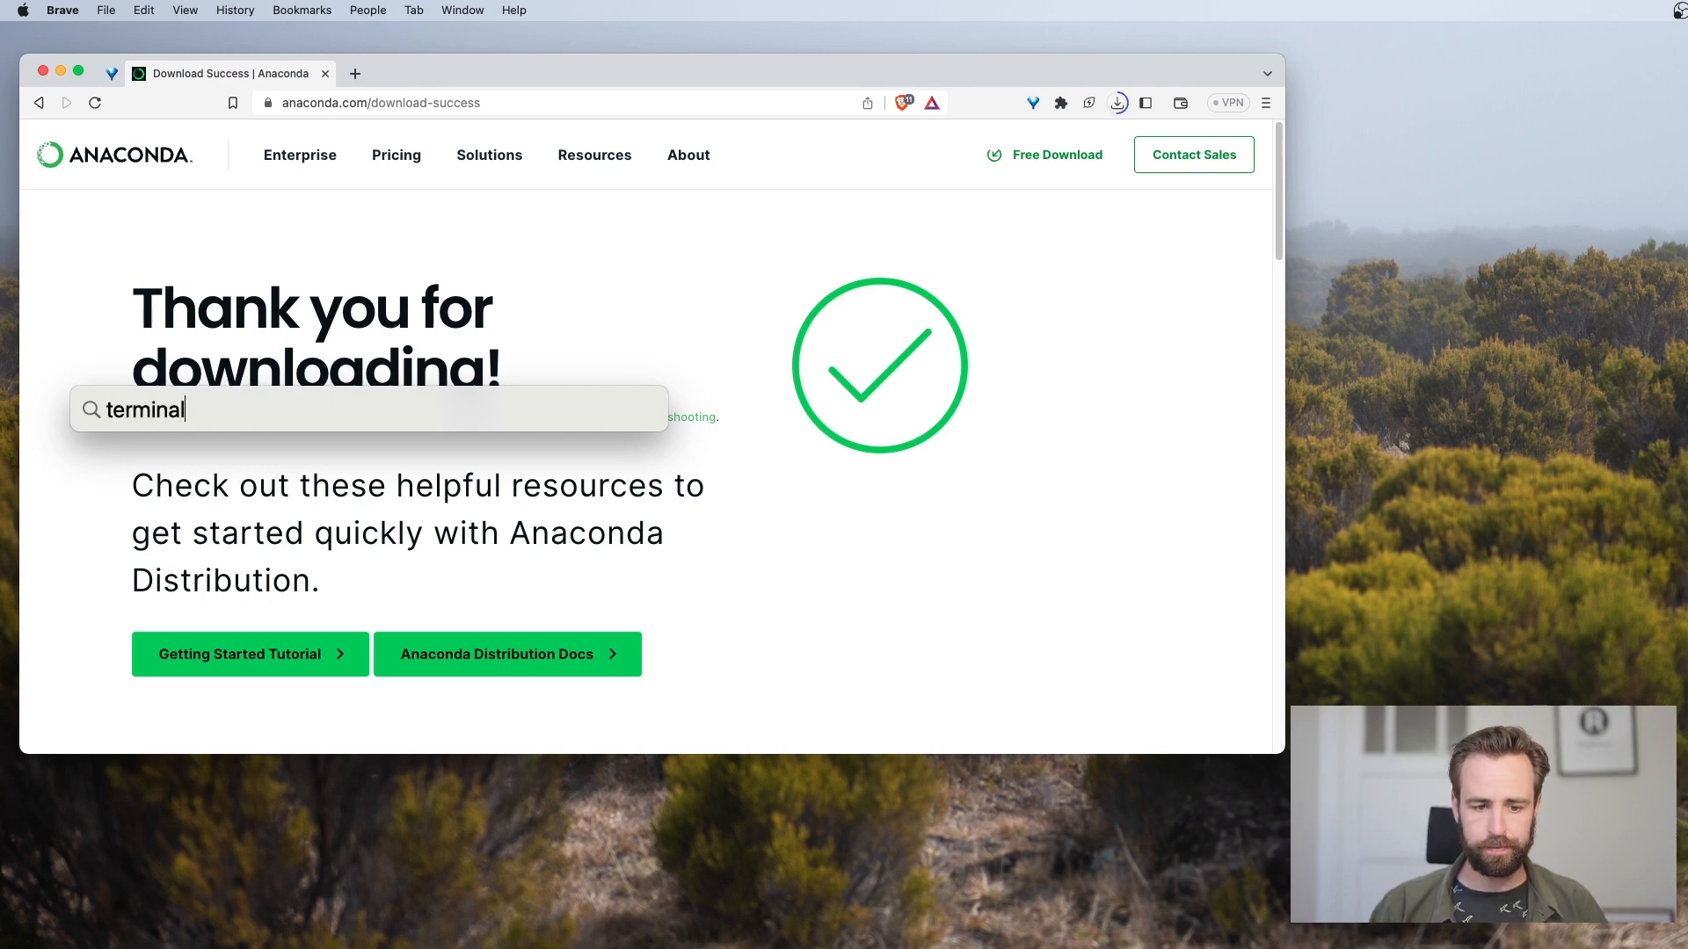
key("Return")
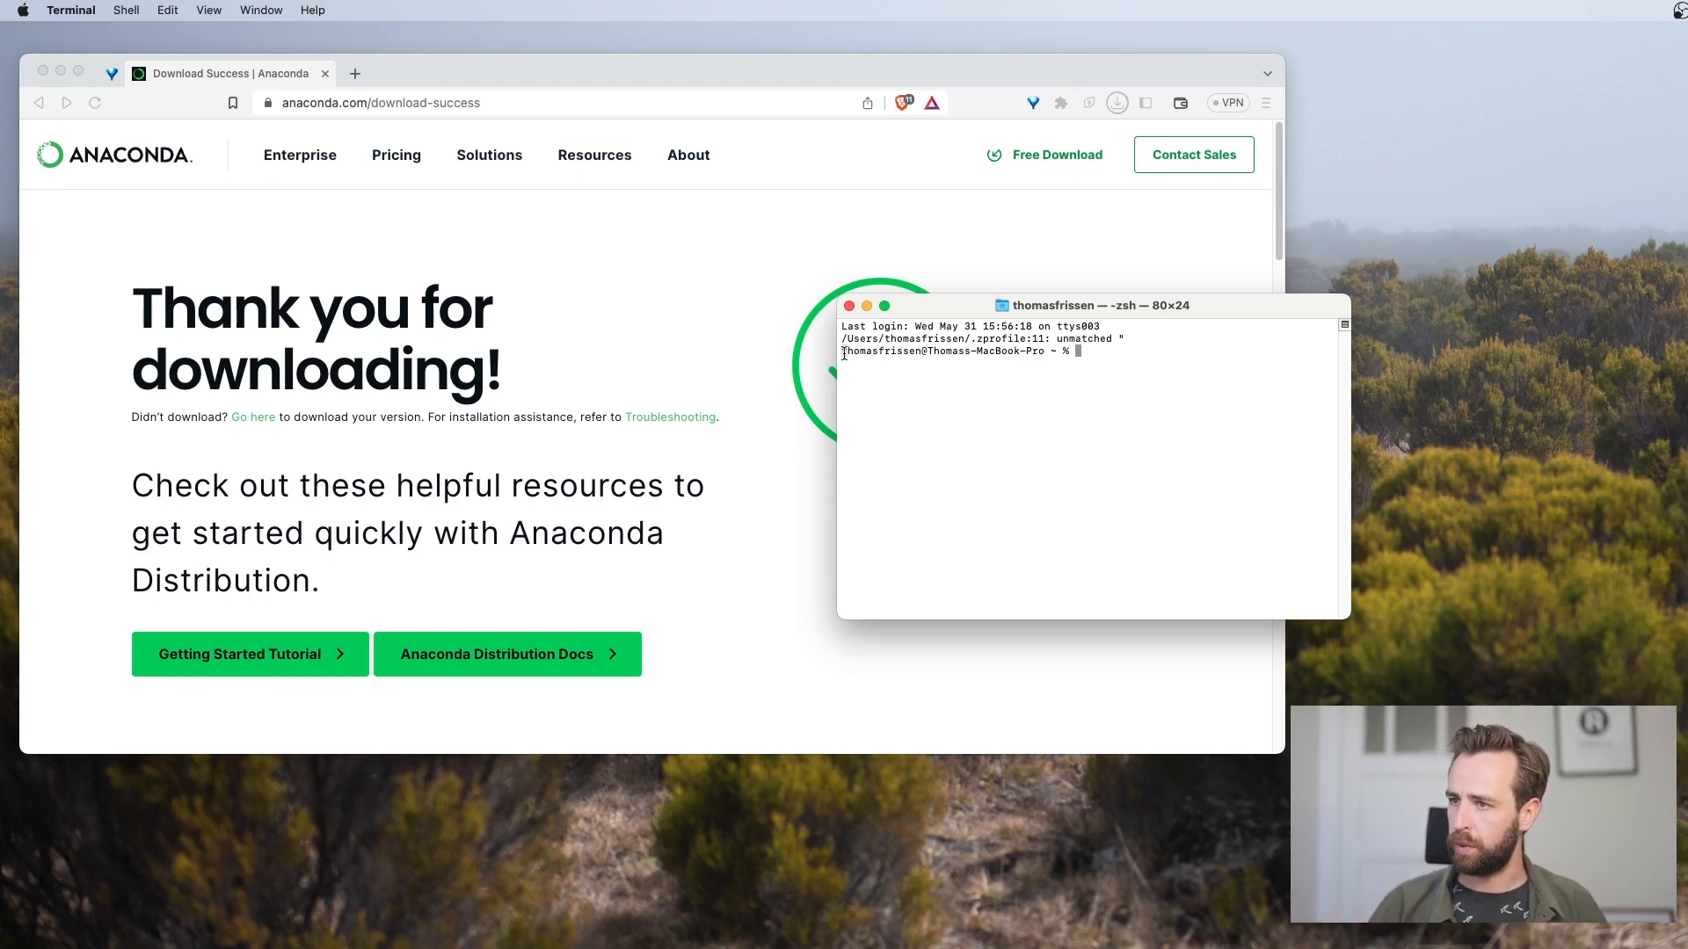
Highlight the shell prompt and run the command python to check whether Python is available
left_click_drag(842, 352, 1041, 352)
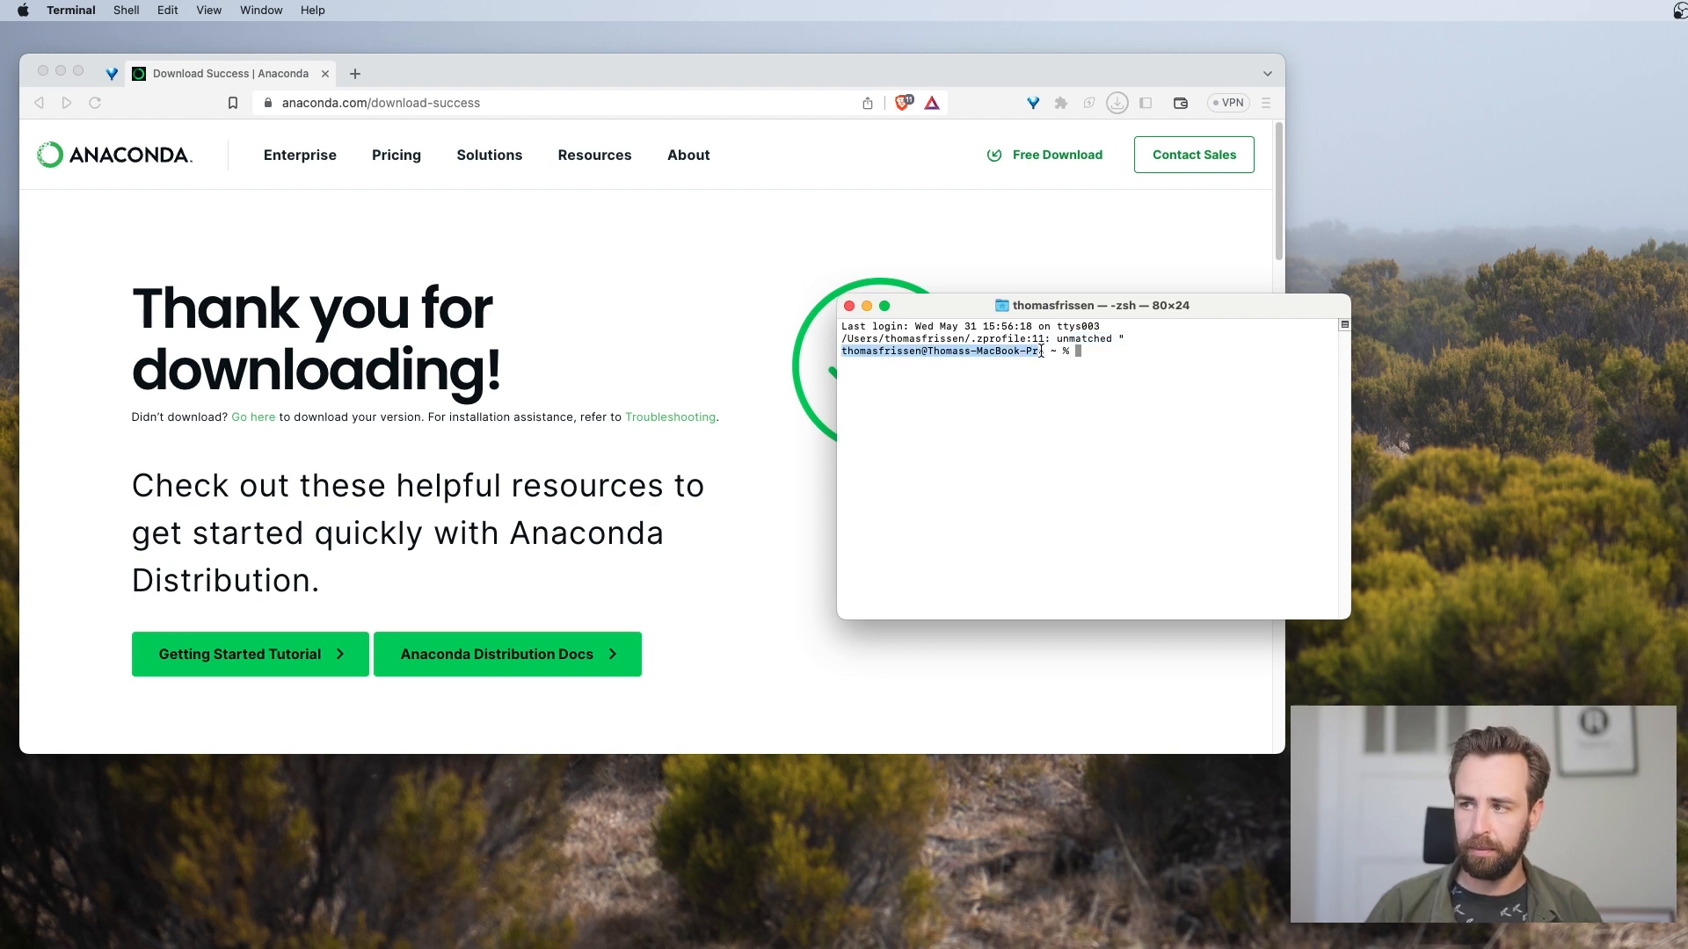
left_click(849, 355)
triple_click(844, 355)
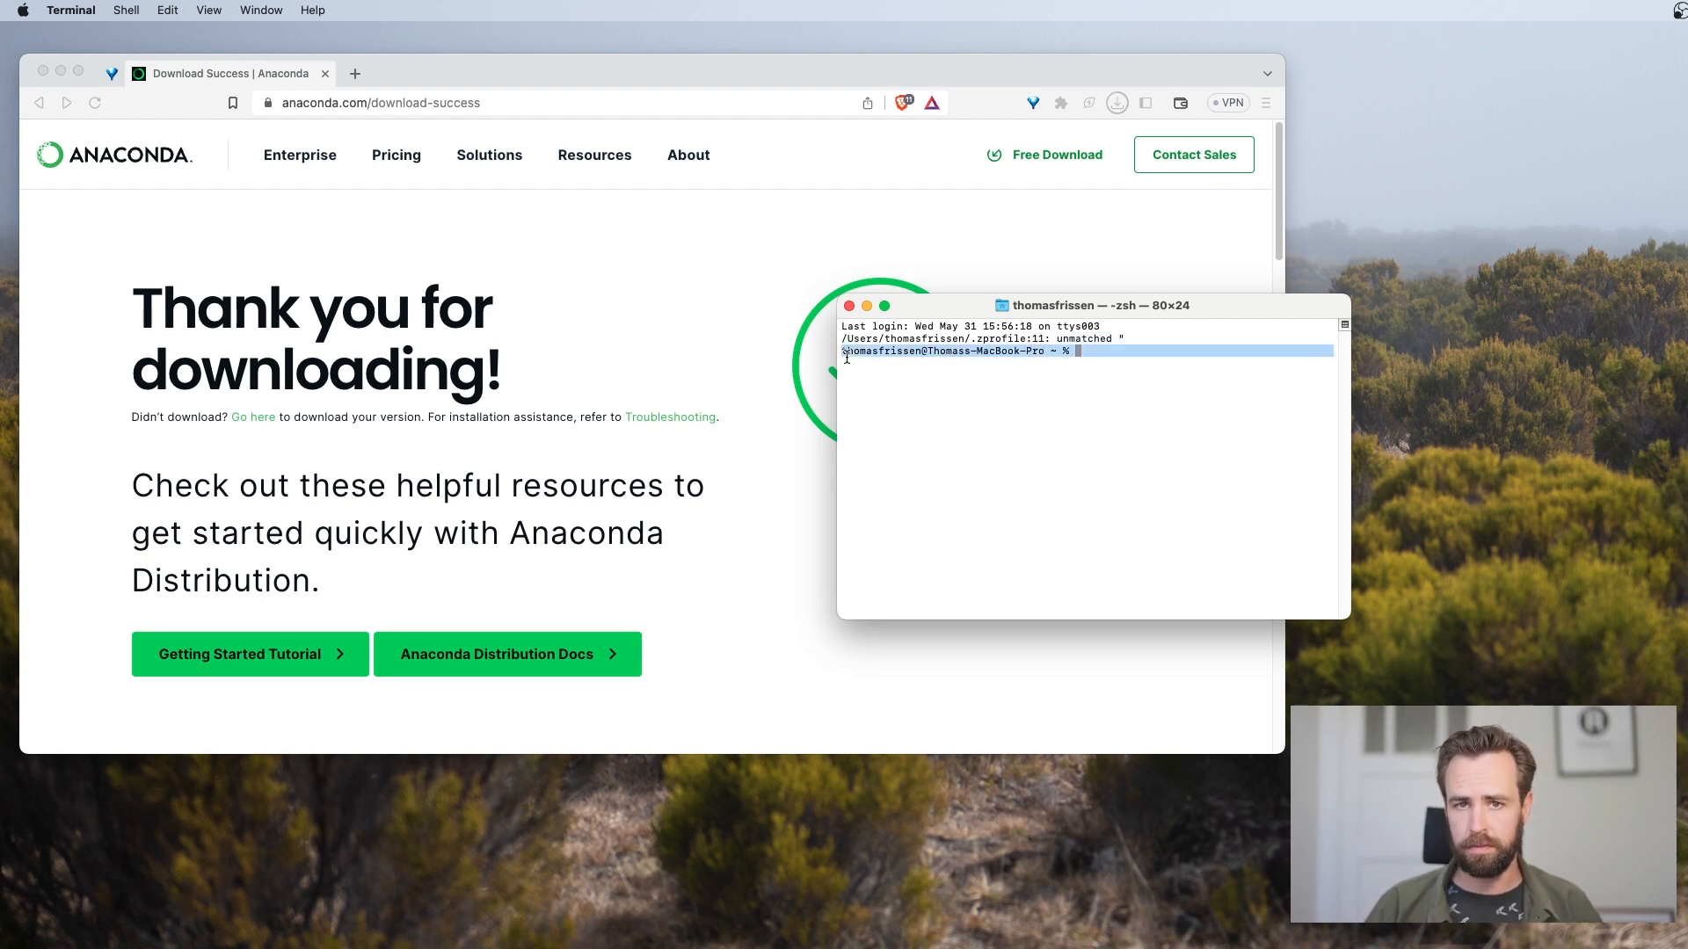
left_click(1085, 337)
type("p")
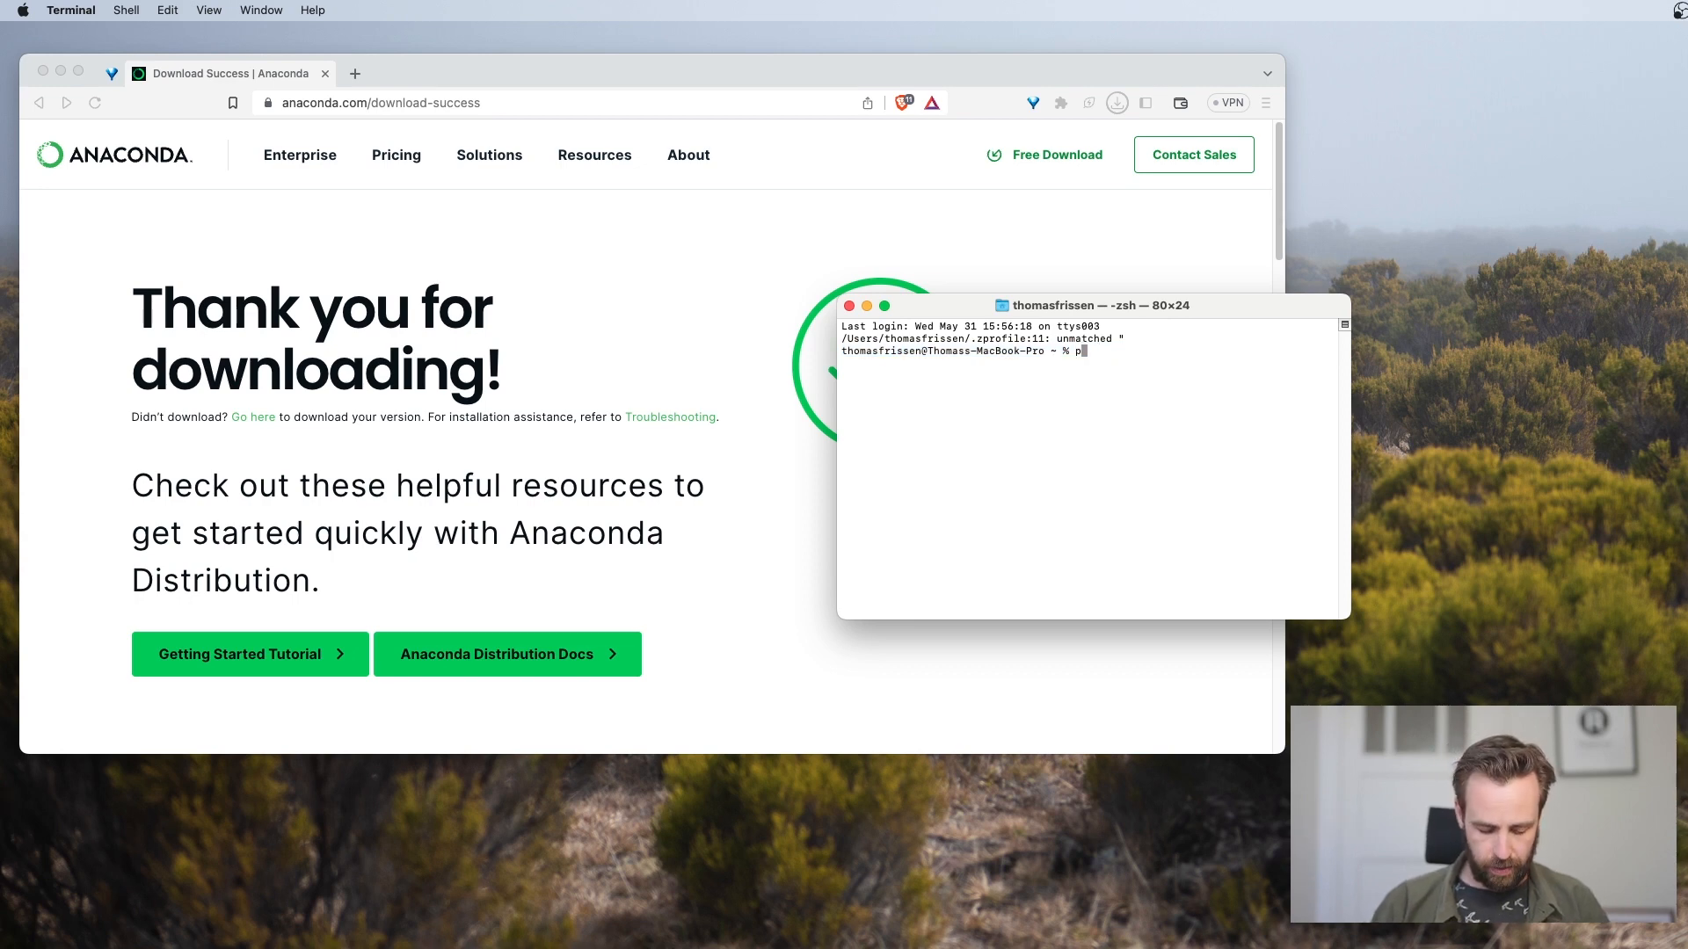
type("ython")
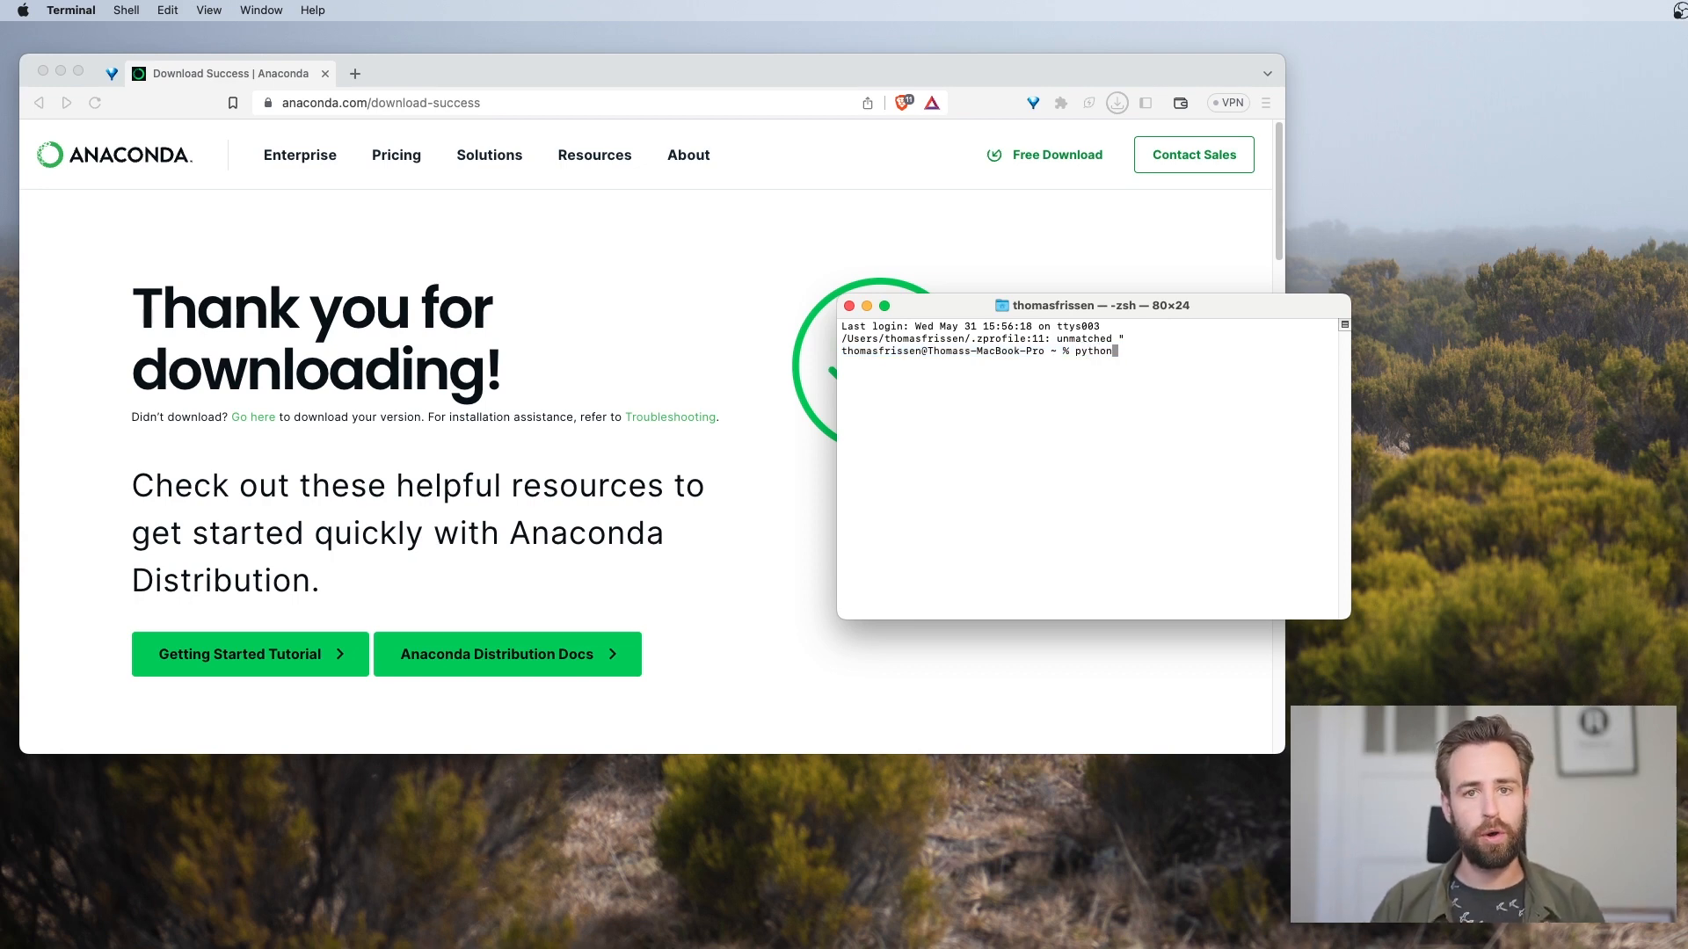
key("Return")
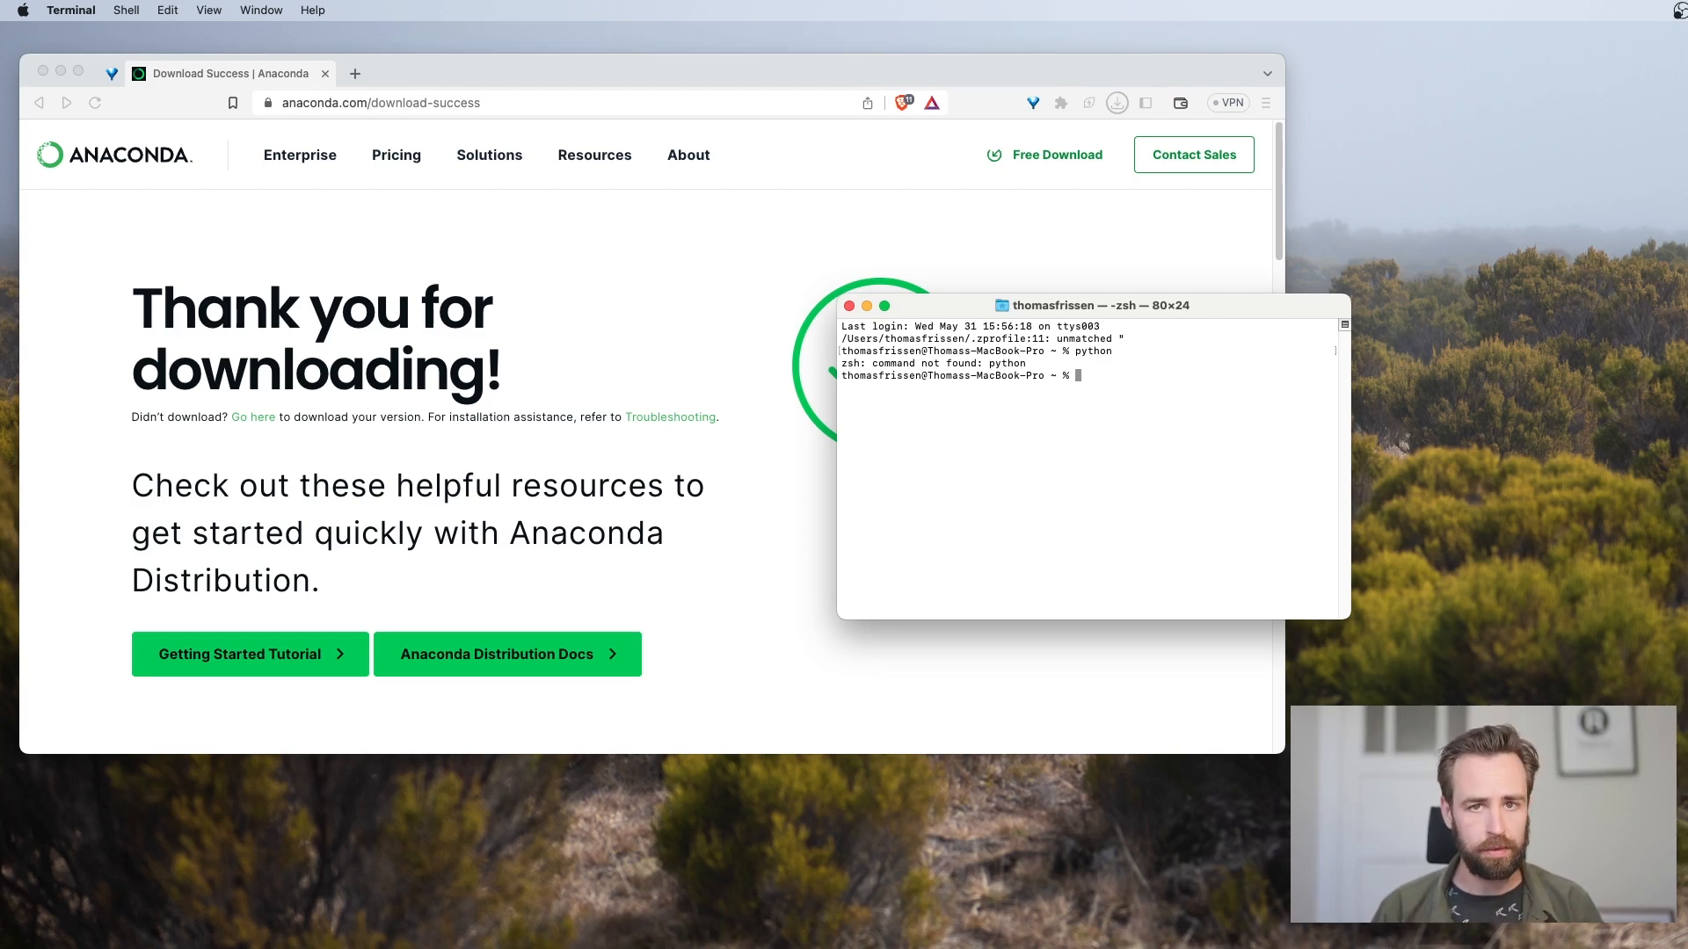
Run python3 to start the interpreter and examine its version and build date line
type("python")
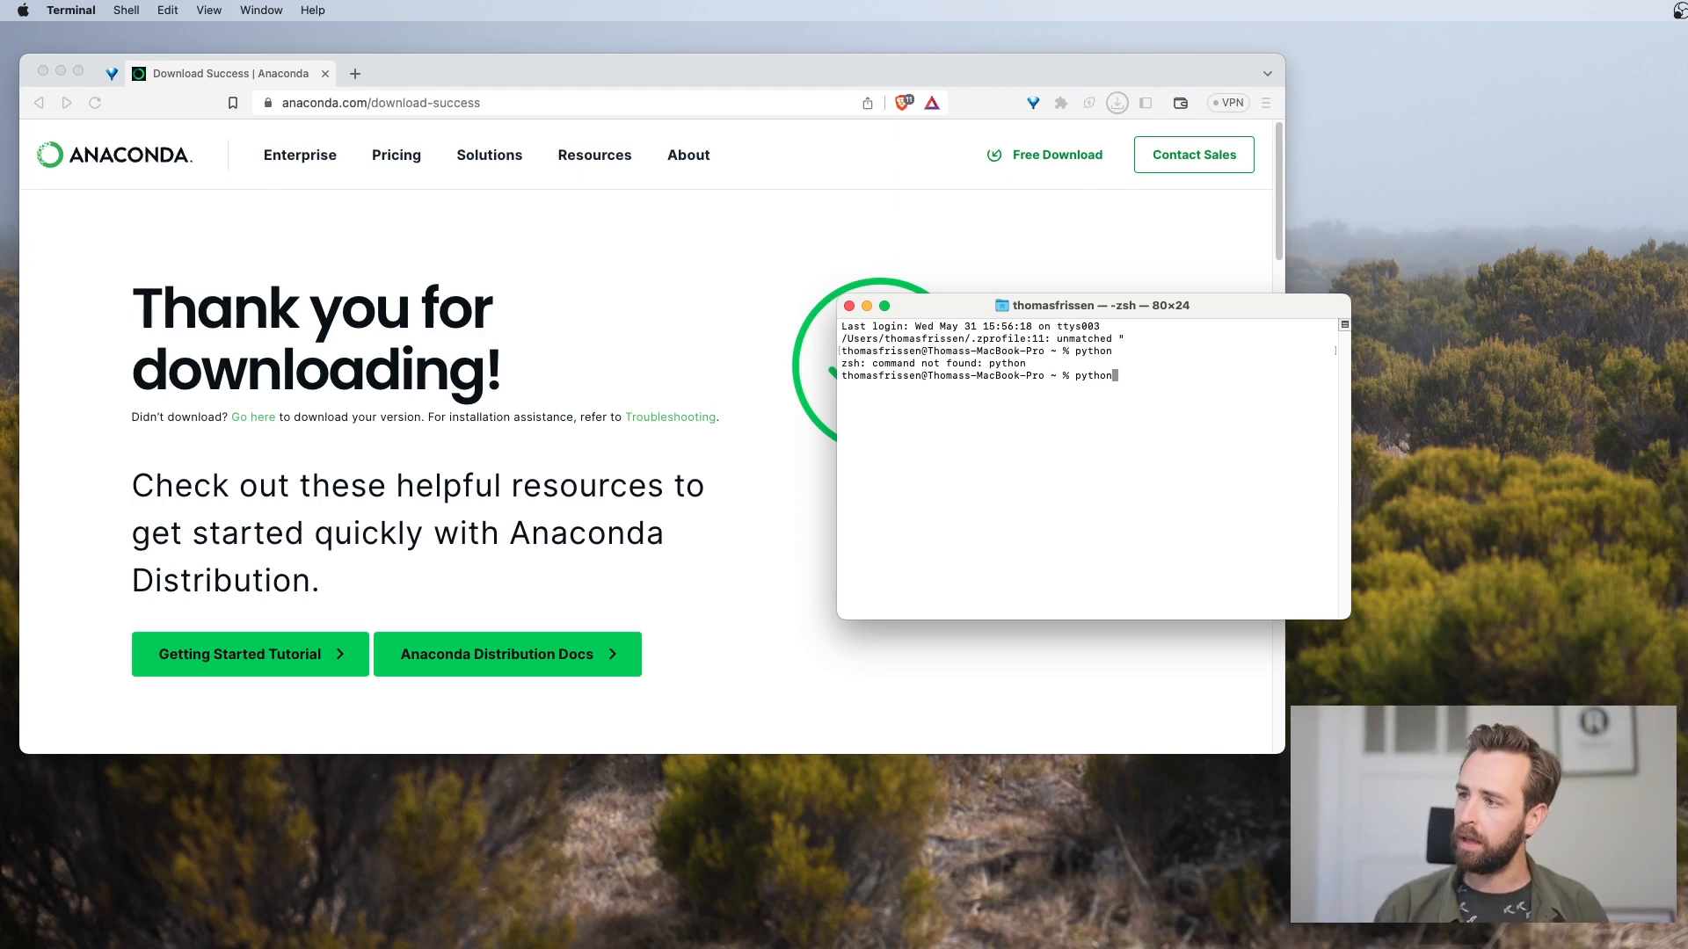
type("3")
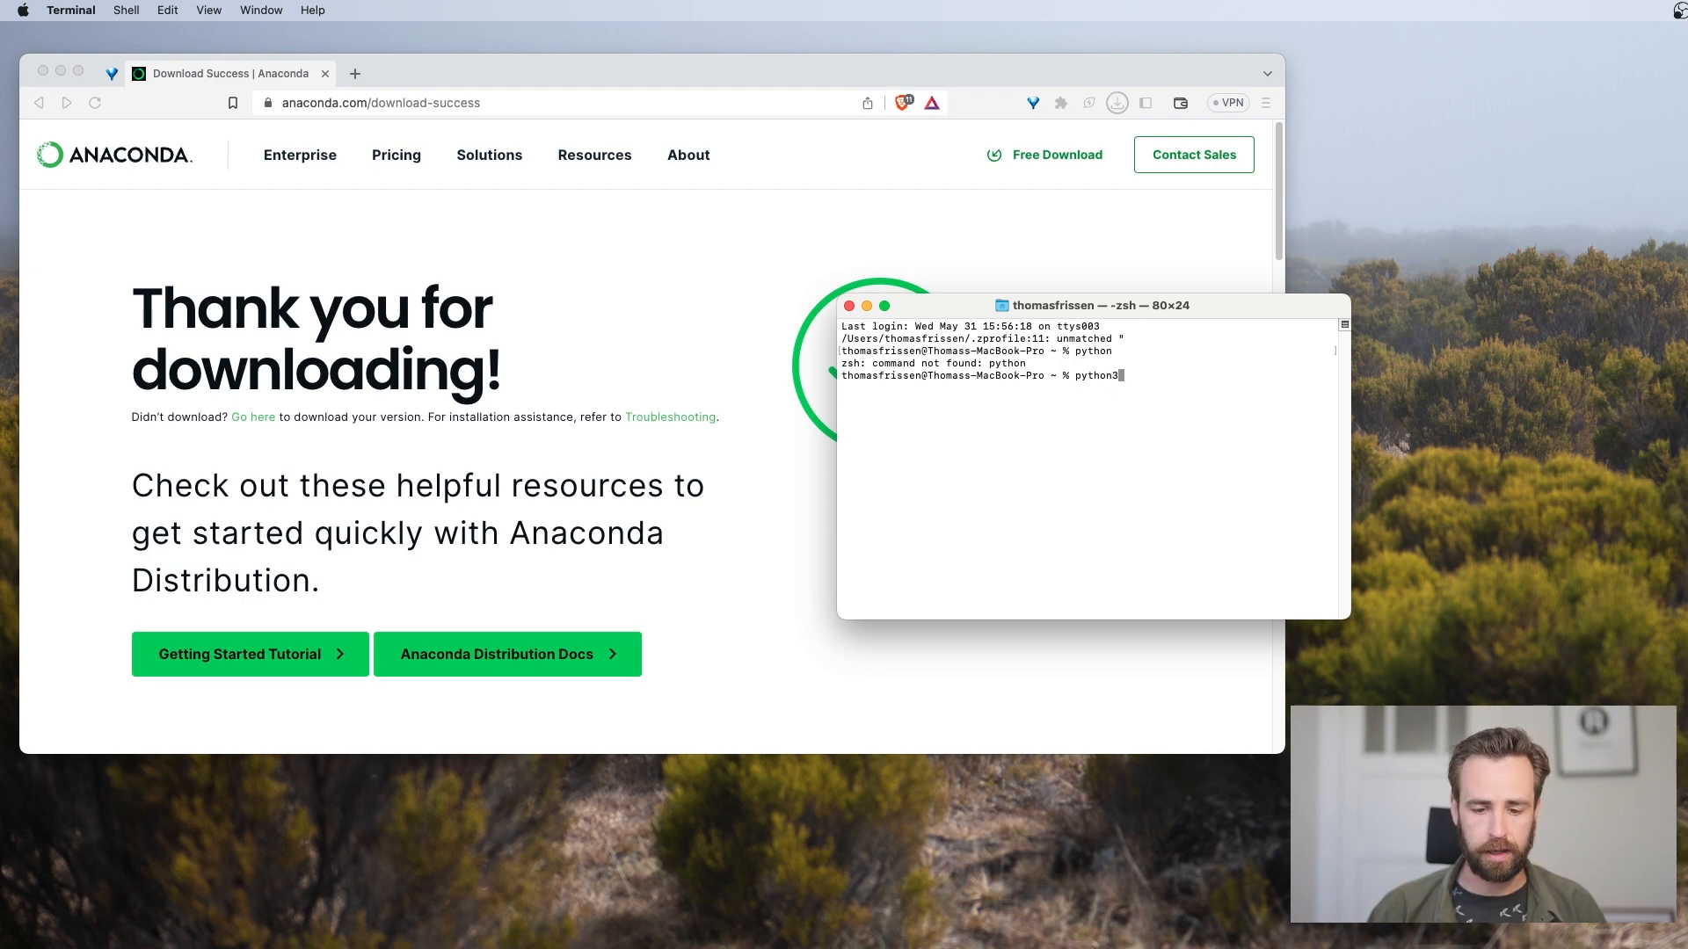
key("Return")
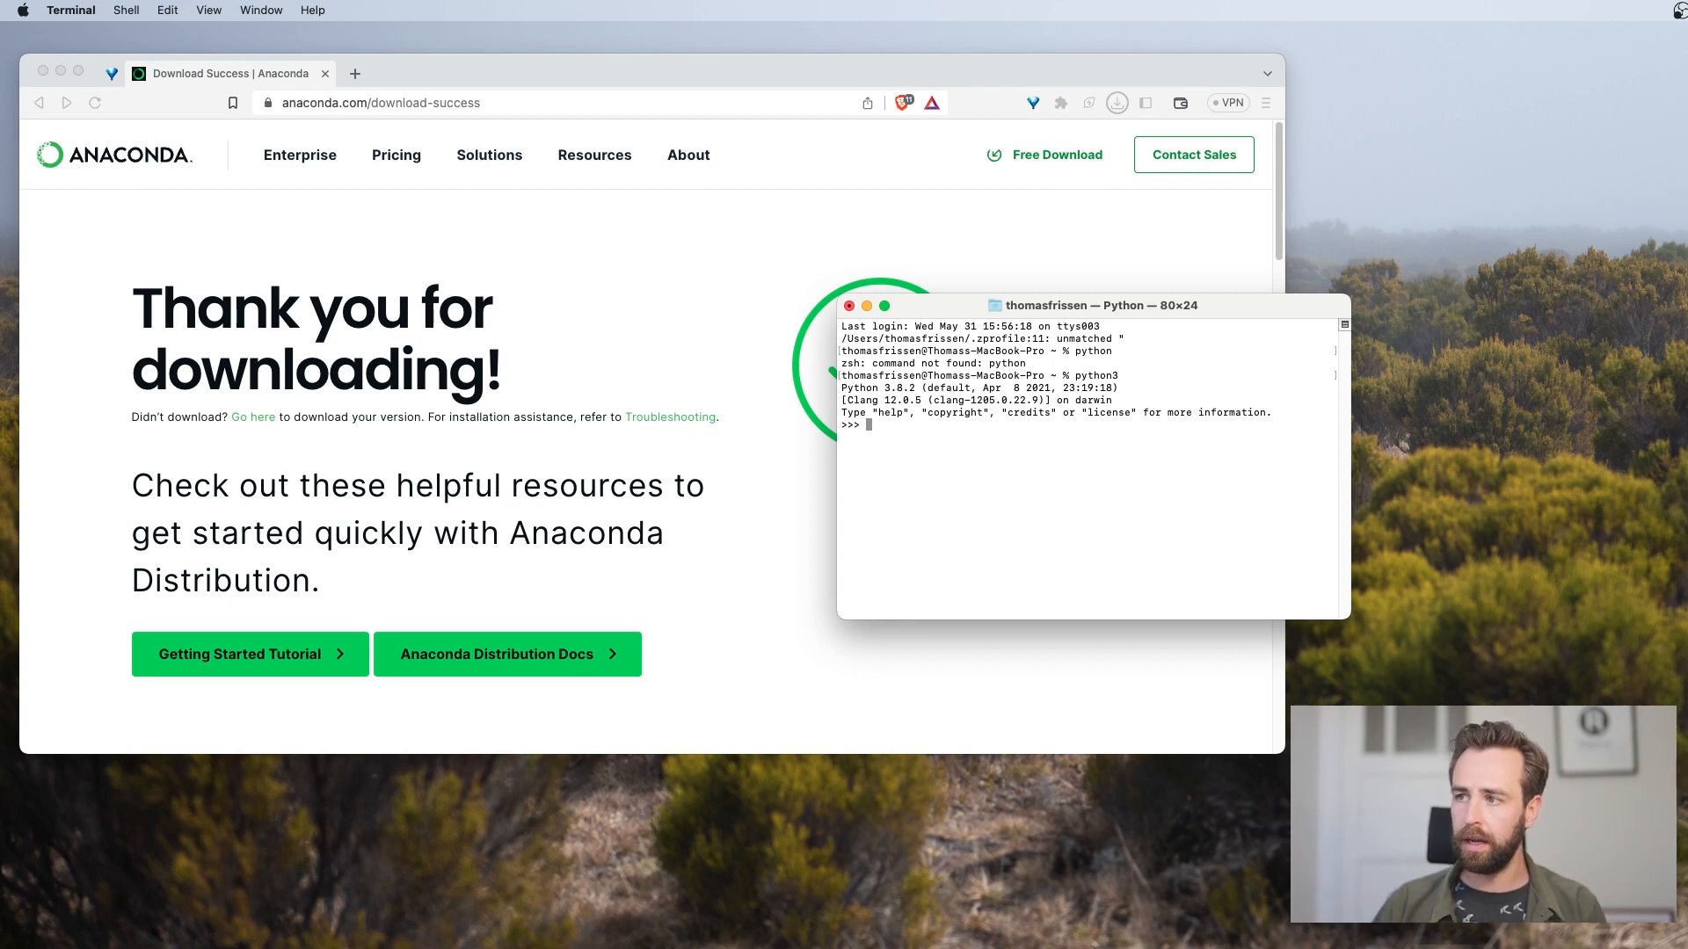
key("super+Tab")
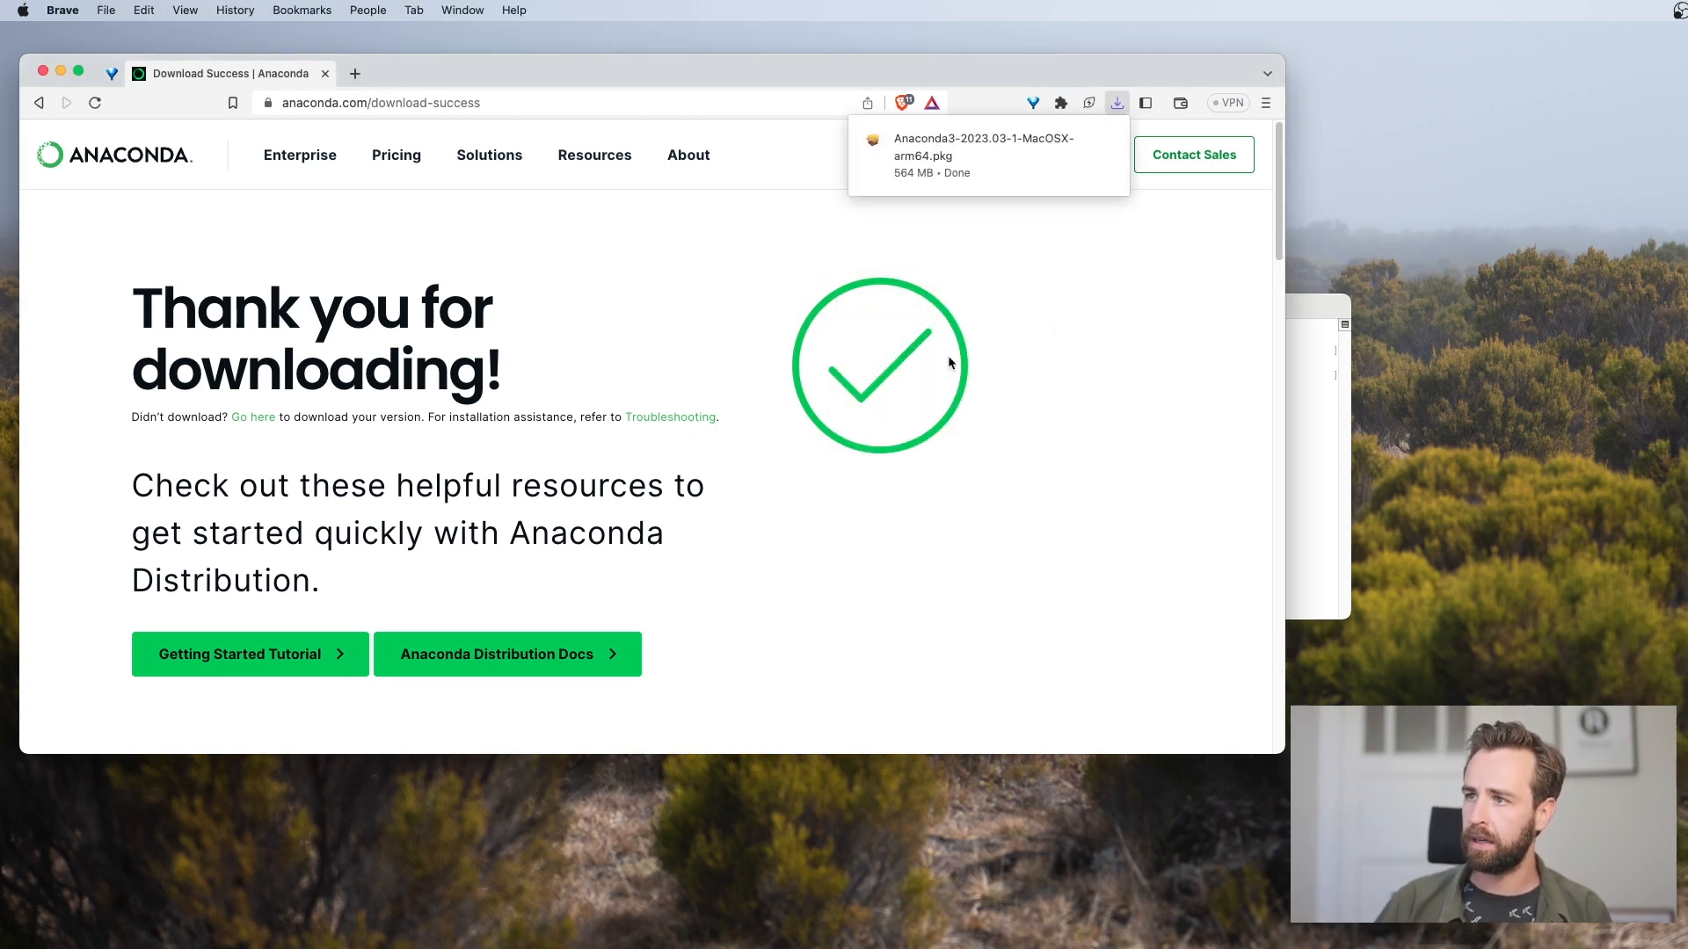
left_click(1323, 413)
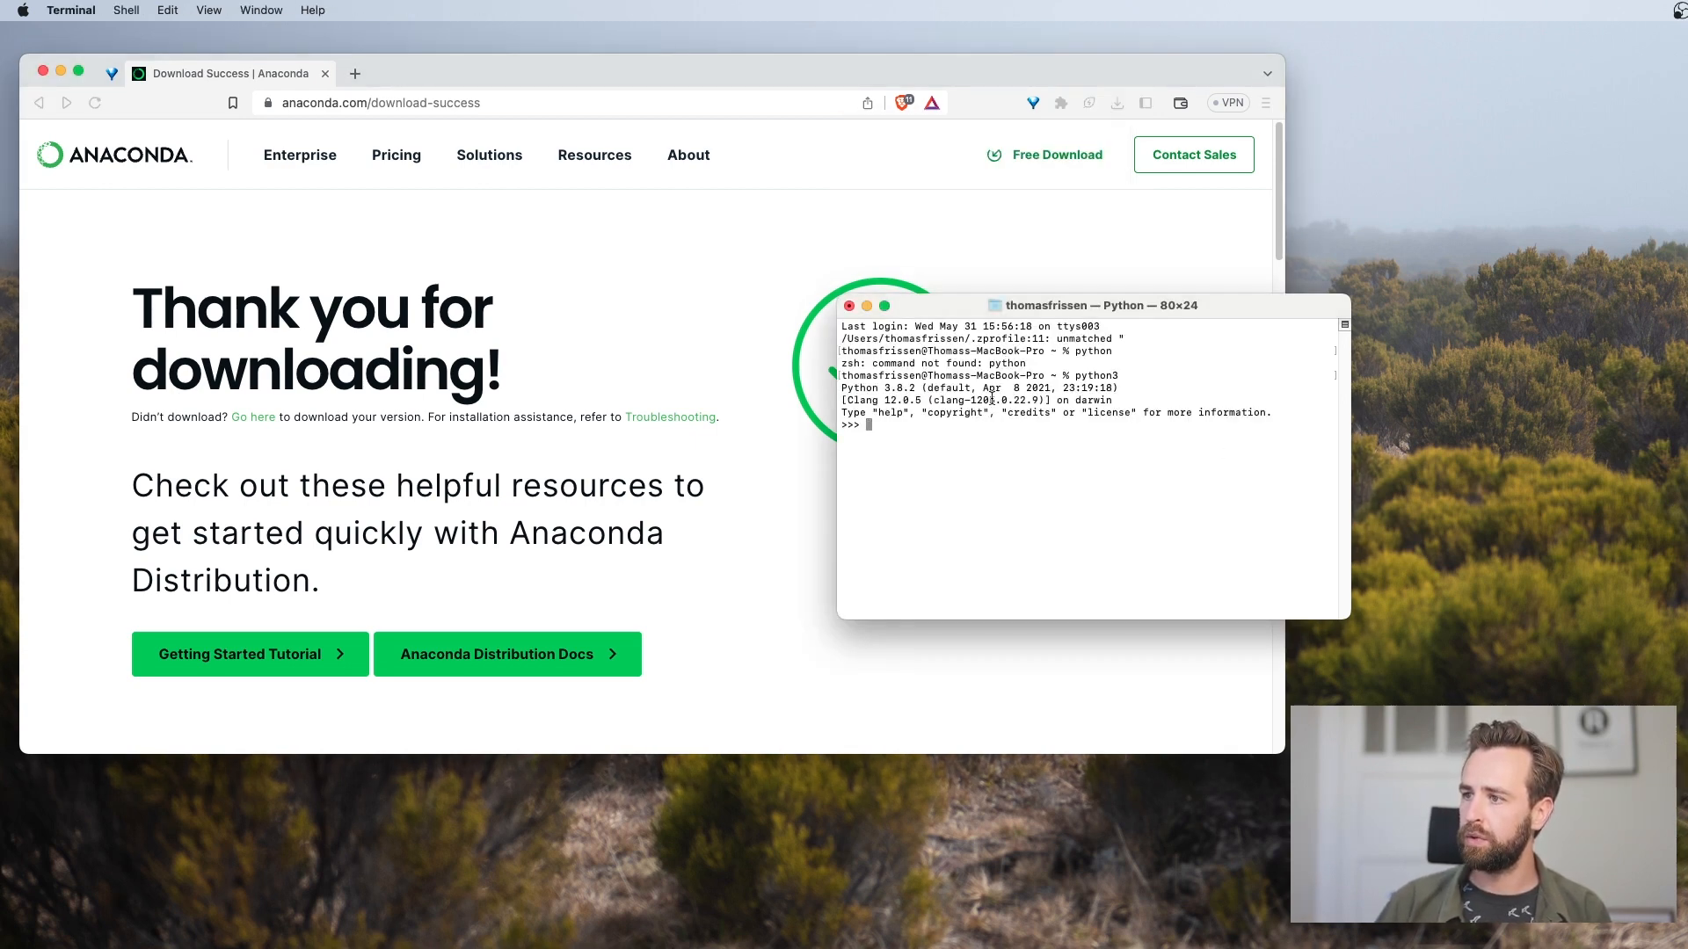
left_click_drag(991, 400, 1110, 390)
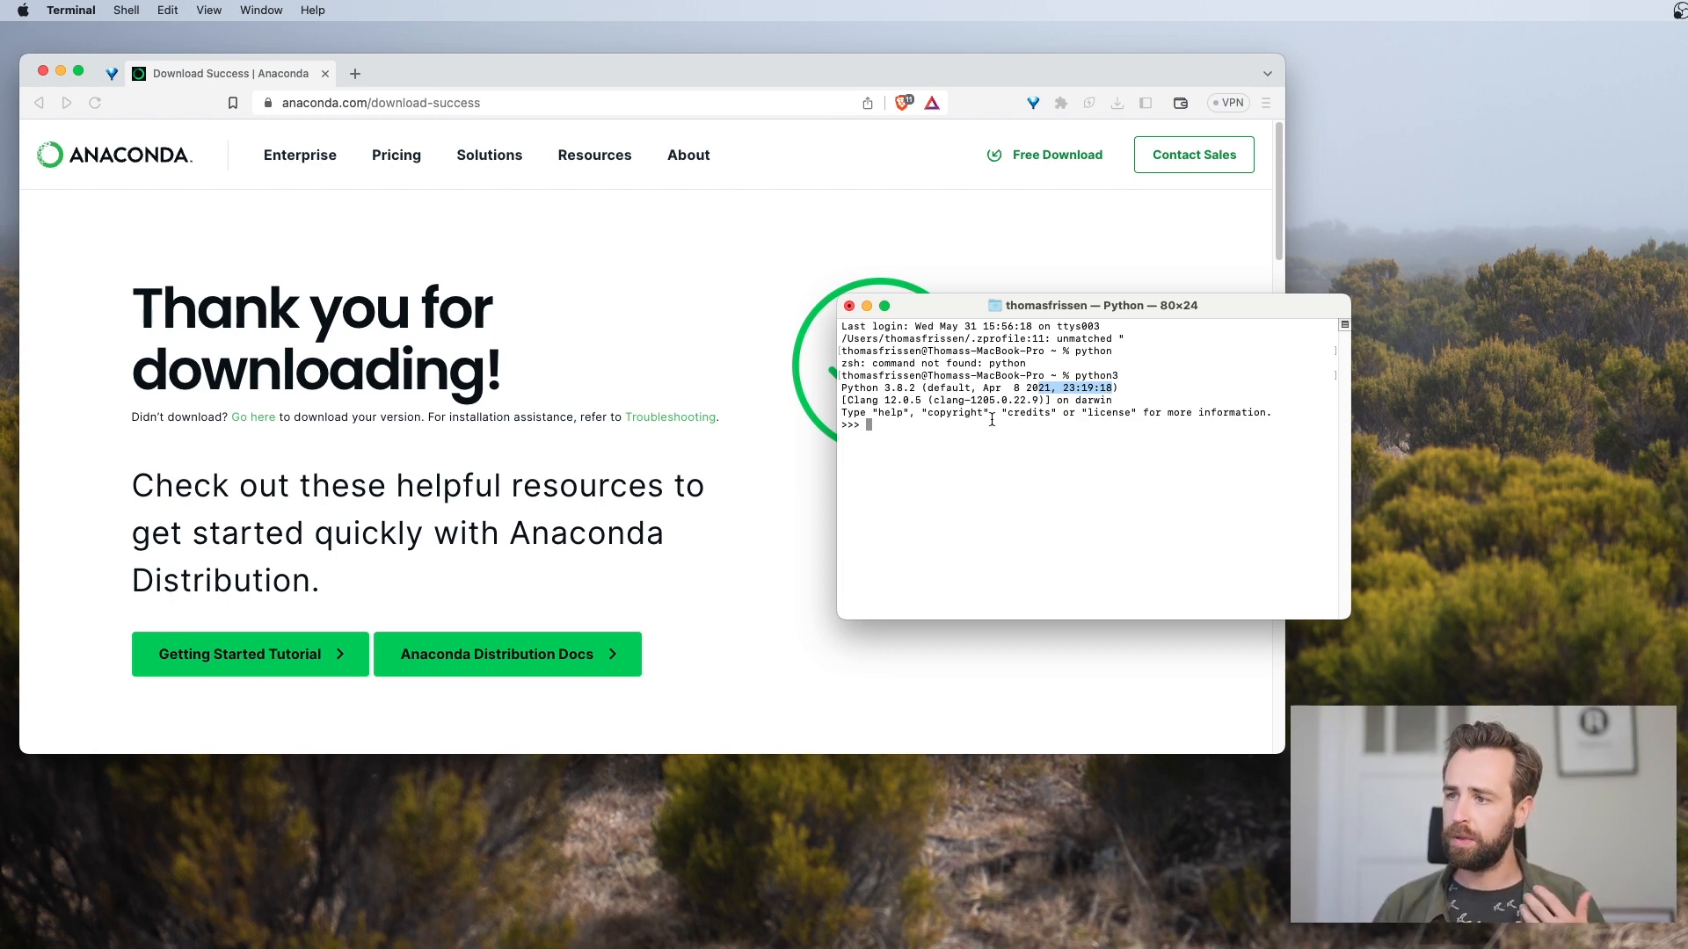
Exit the Python interpreter with quit() and quit Terminal
left_click(895, 425)
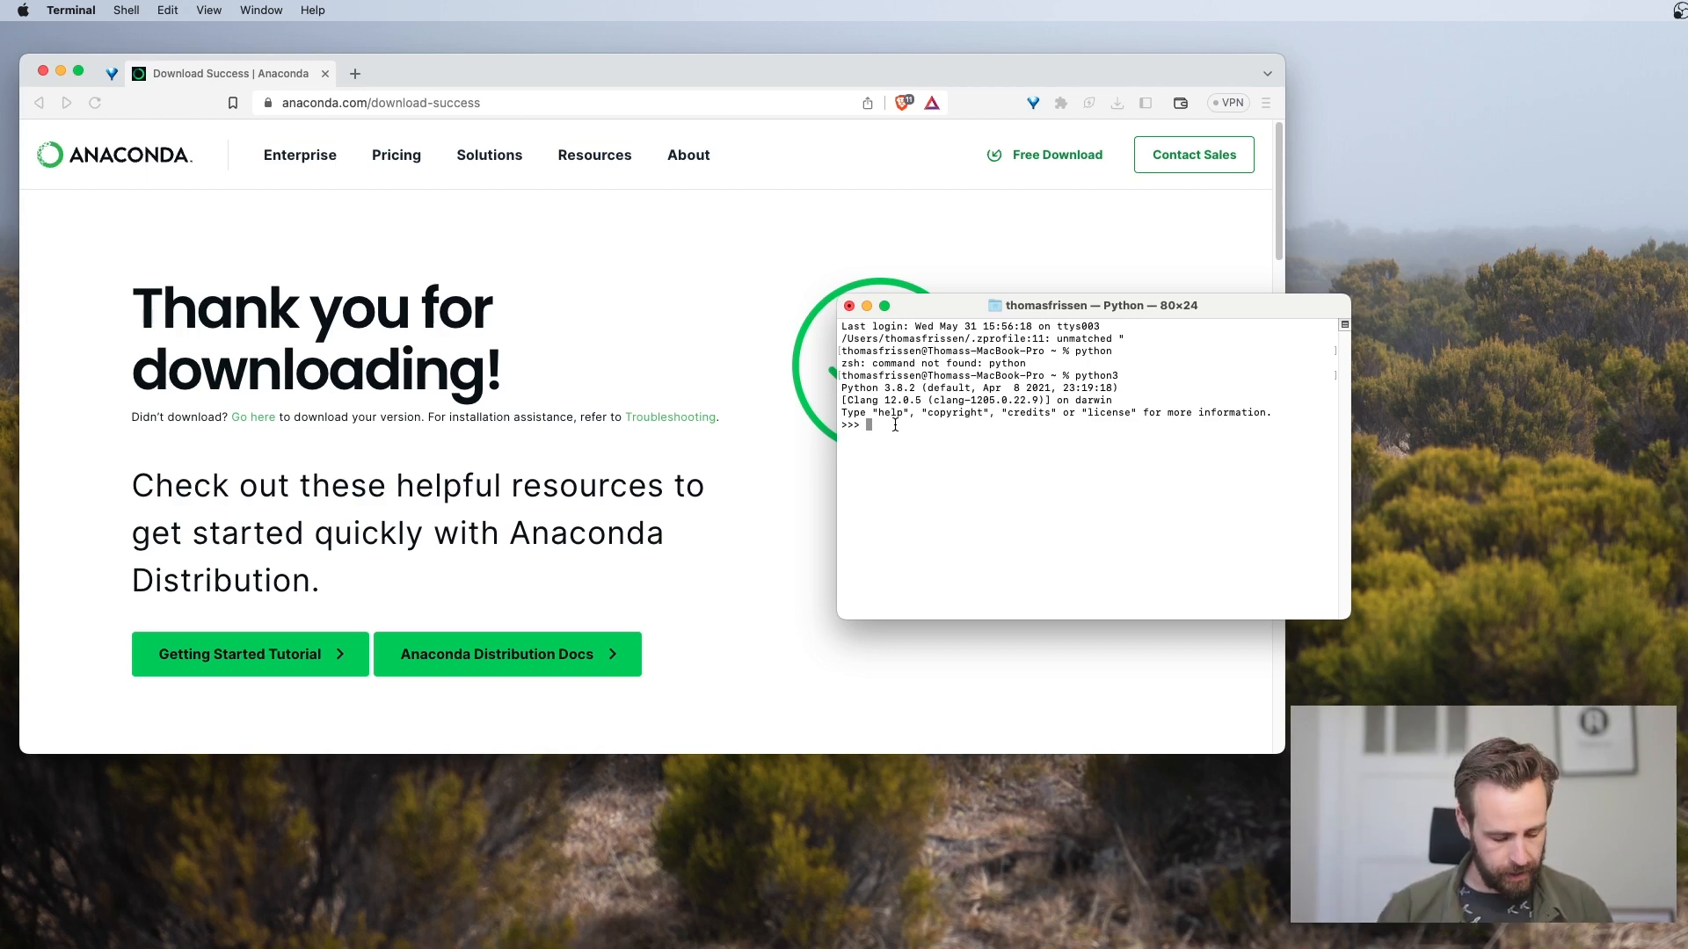
type("quit")
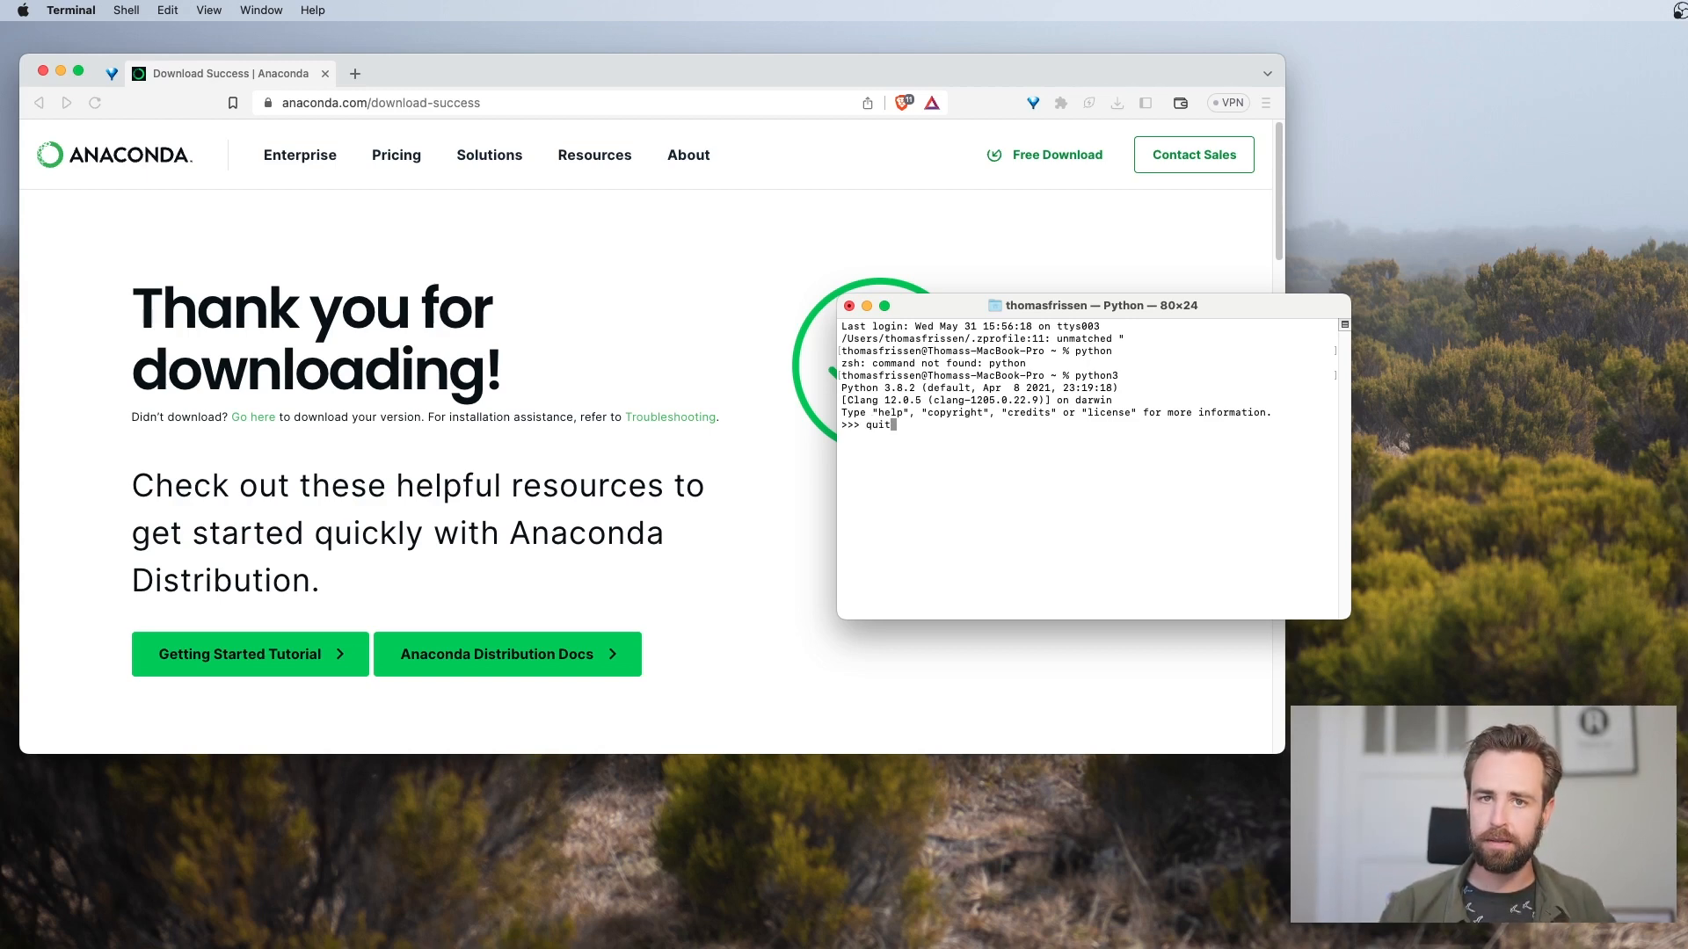
type("()")
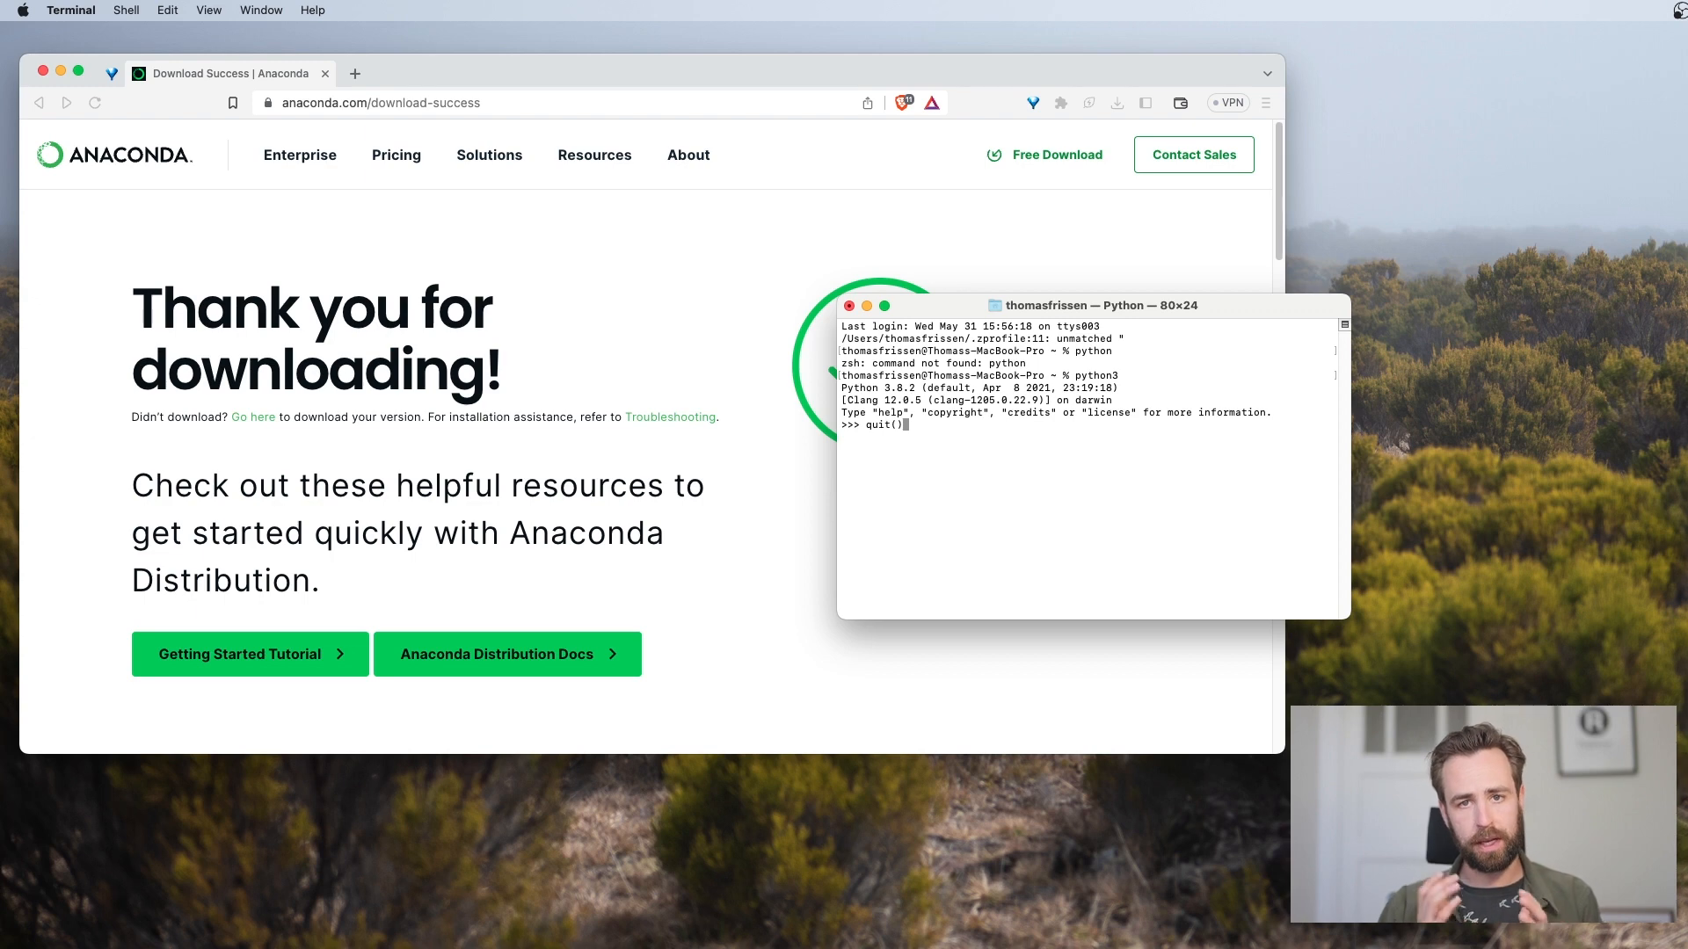
key("Return")
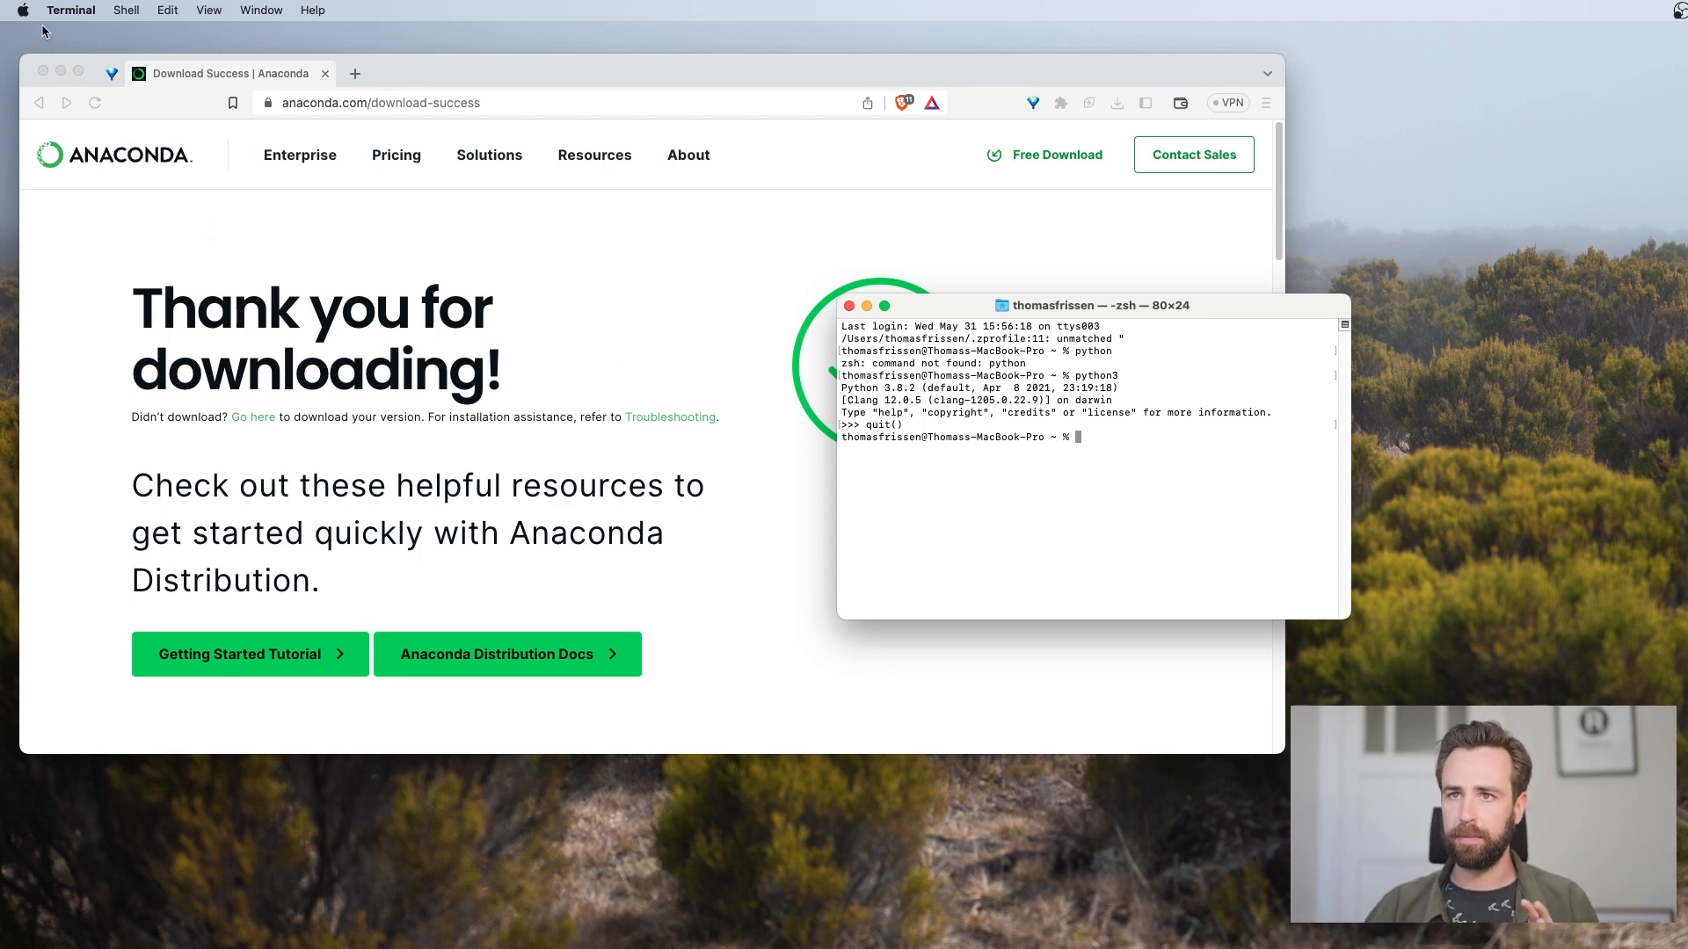
left_click(66, 10)
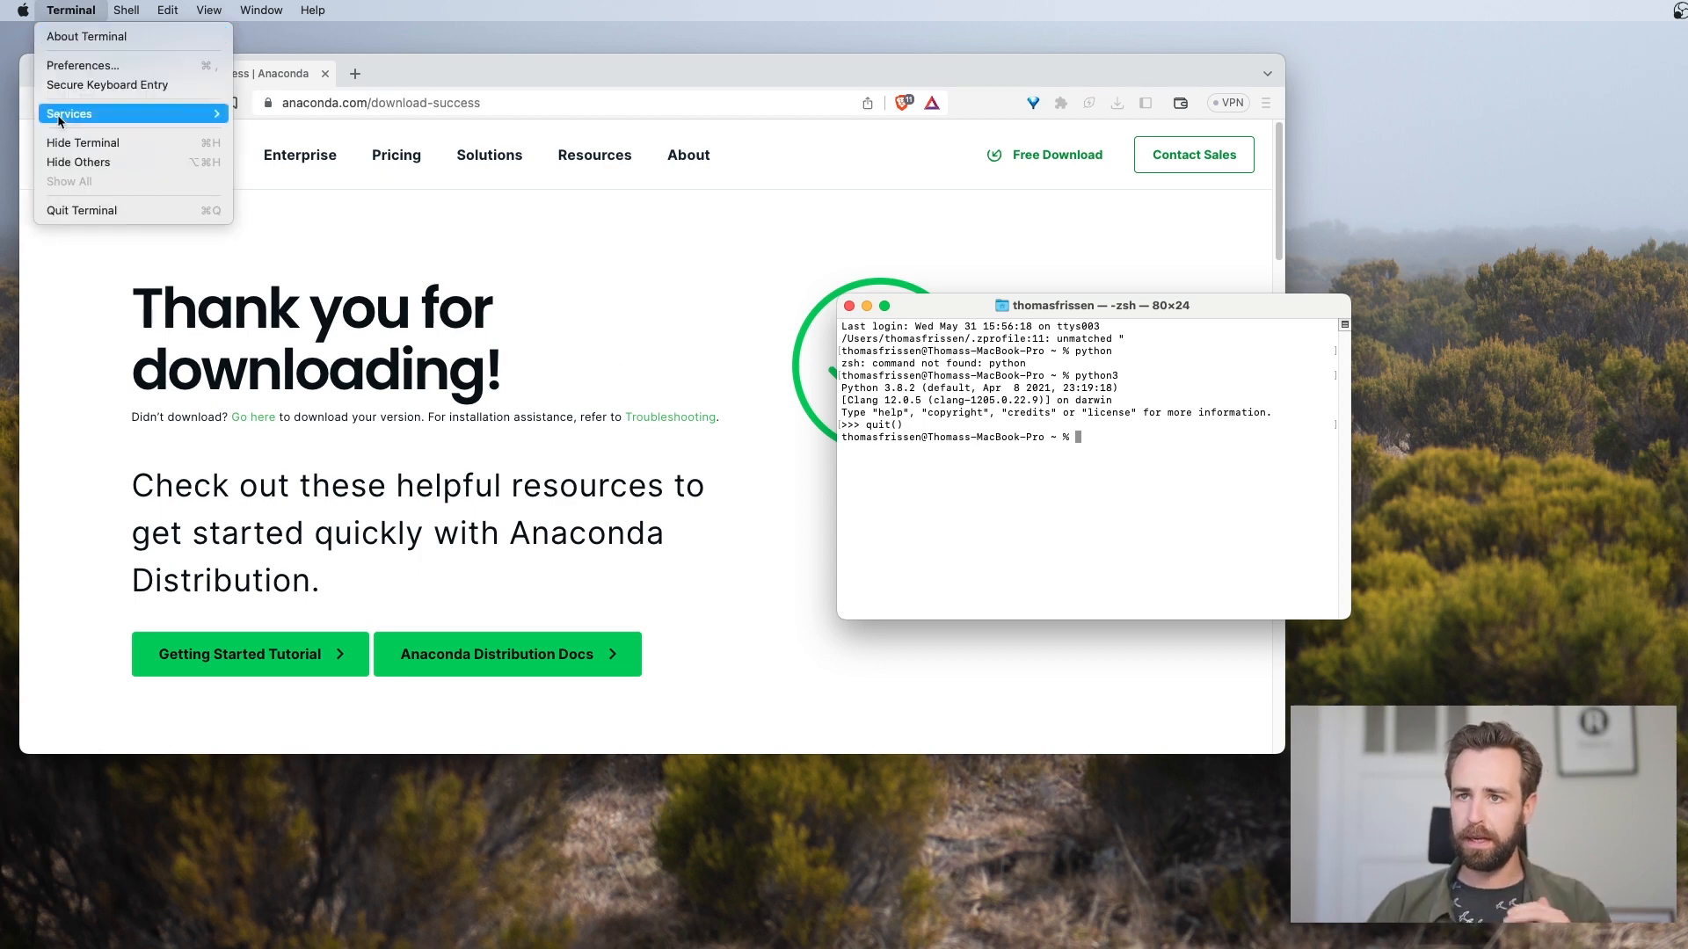
left_click(65, 211)
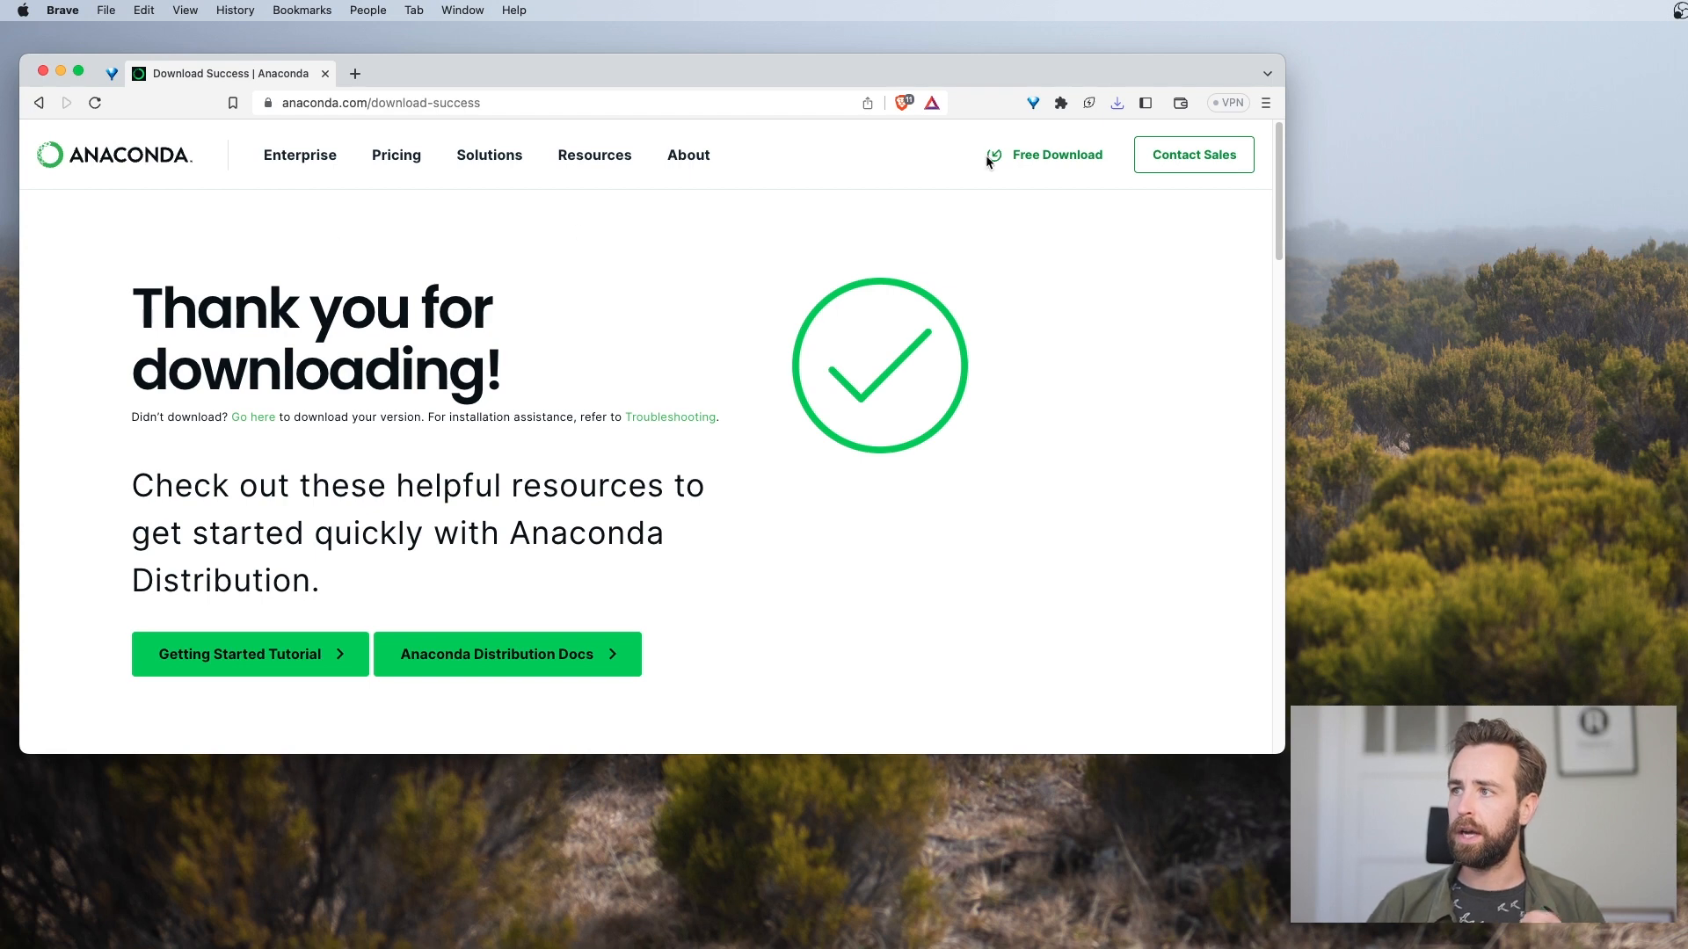
Open the downloaded Anaconda3-2023.03-1-MacOSX-arm64.pkg from the browser's download list and allow the package to run its compatibility check
left_click(1266, 103)
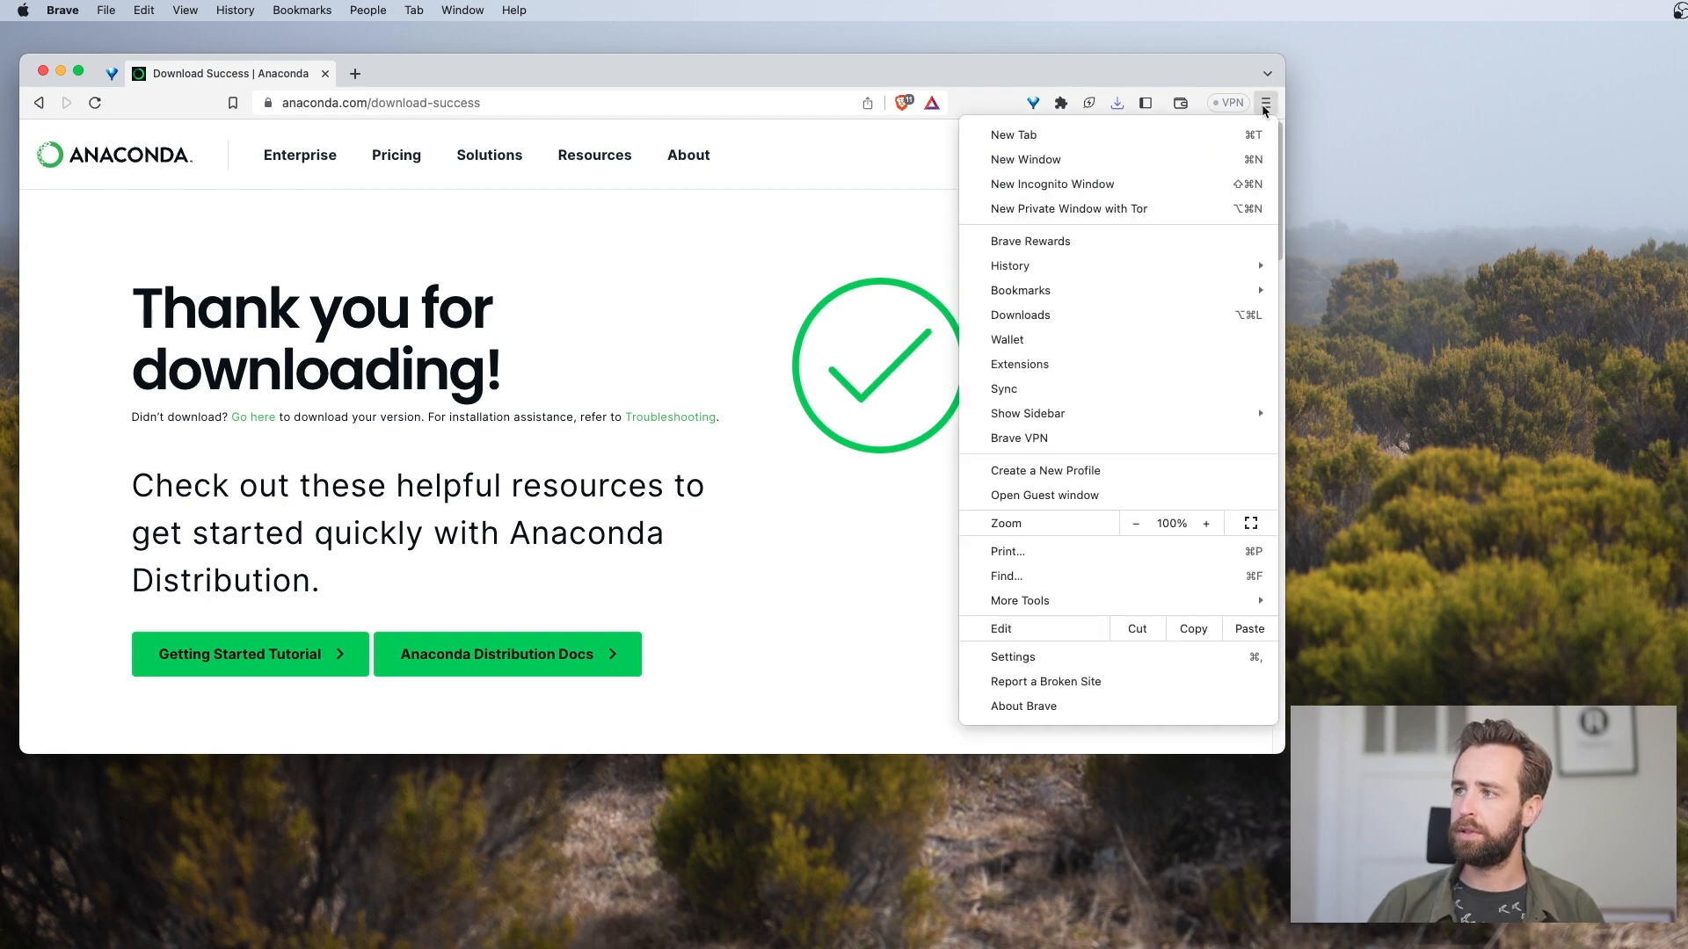
left_click(1038, 314)
left_click(528, 249)
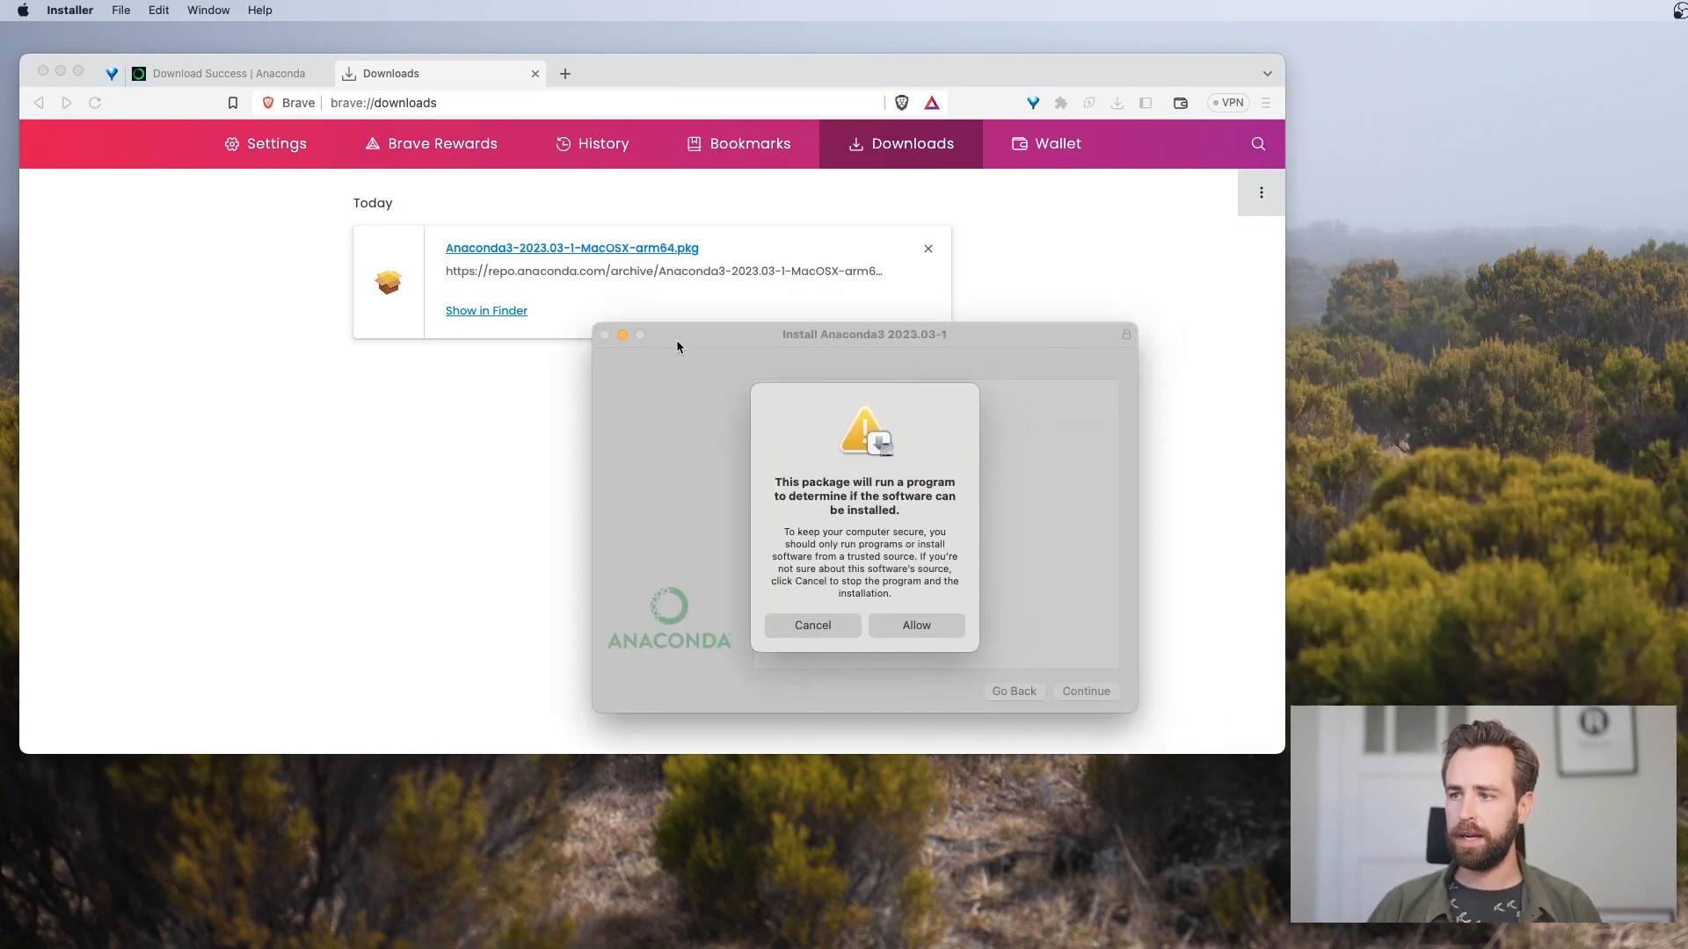
left_click(906, 625)
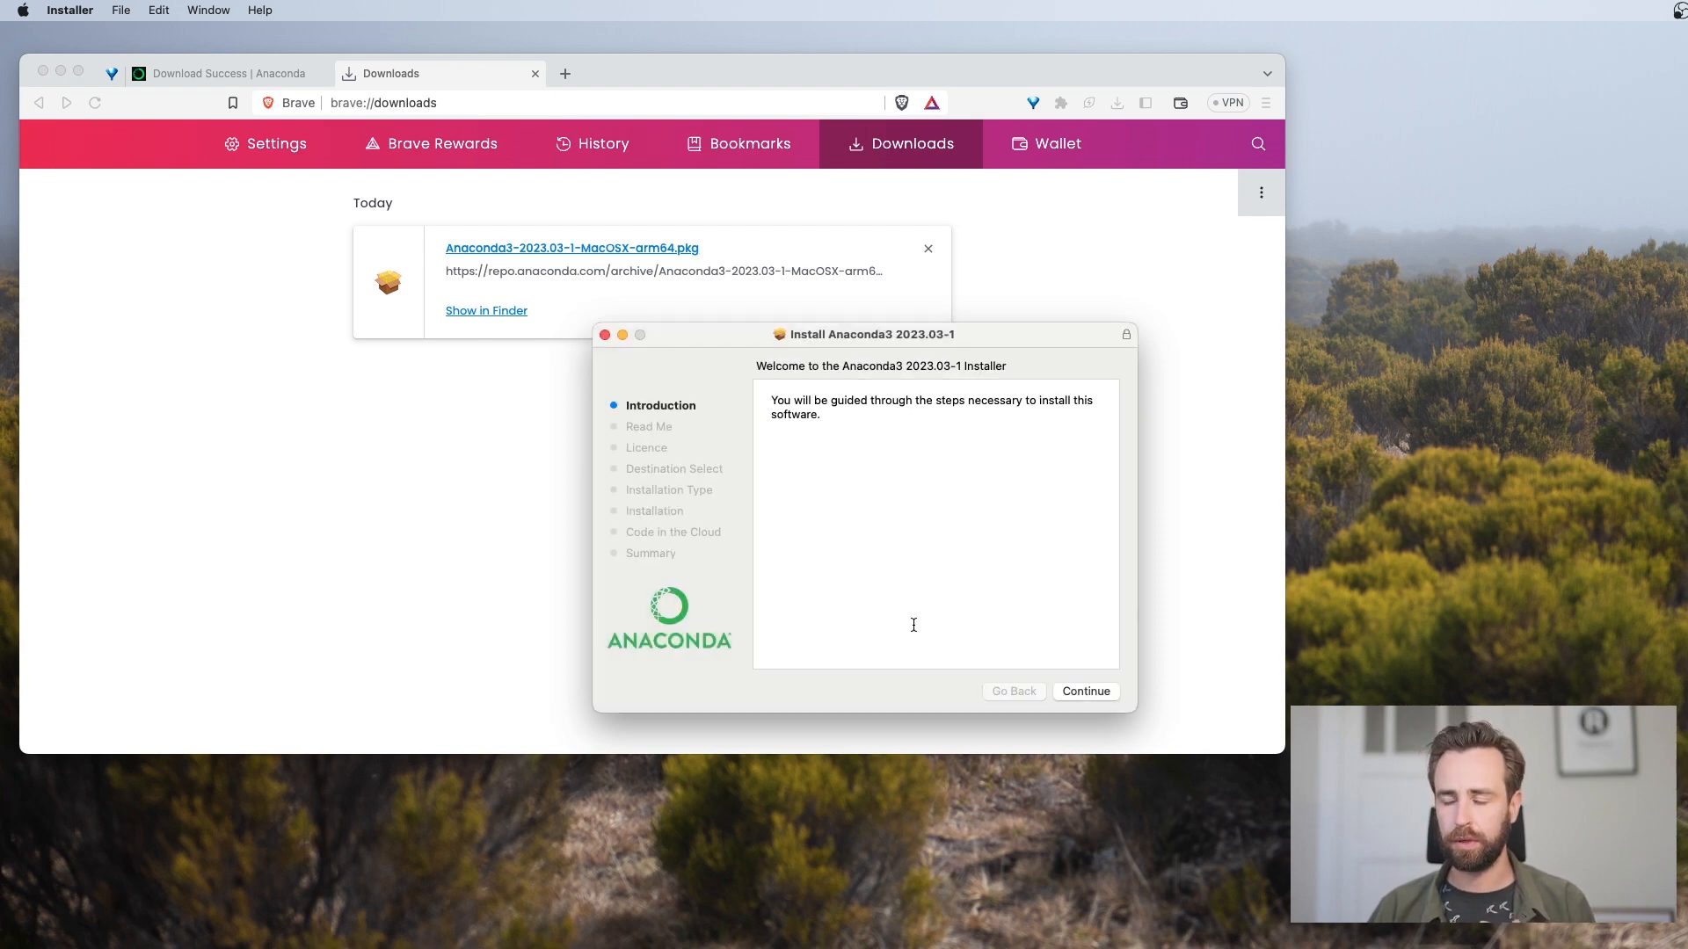
Proceed through the Anaconda installer's introduction and Read Me pages, then agree to the software licence
left_click(1080, 692)
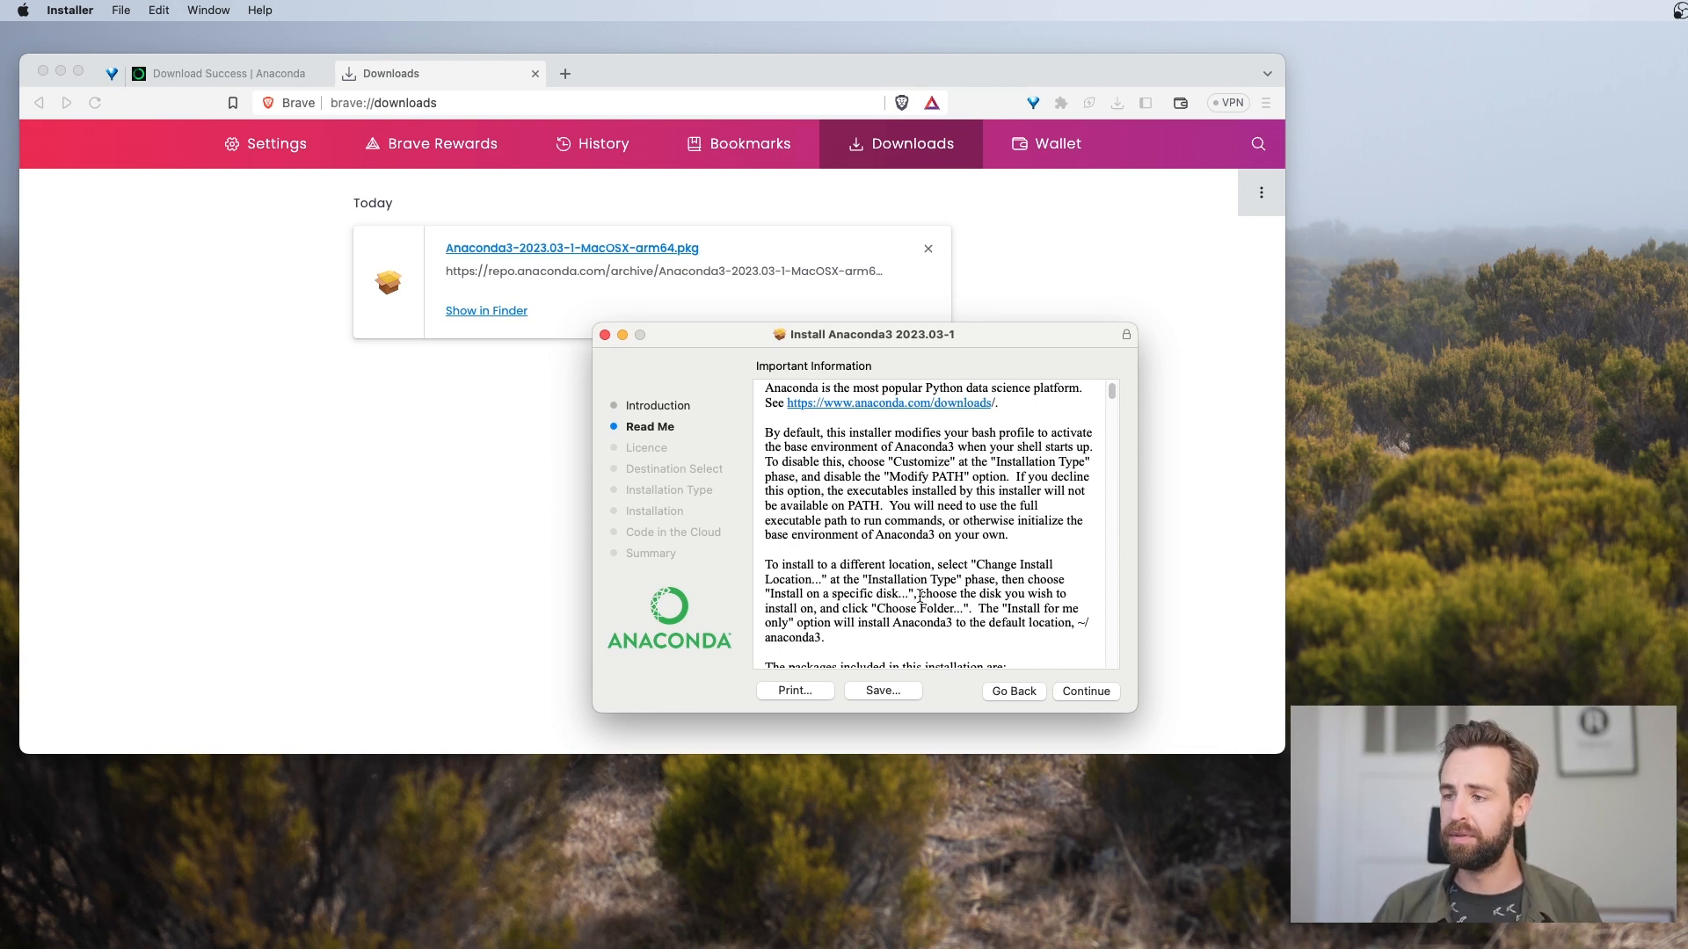
scroll(918, 593, "down", 10)
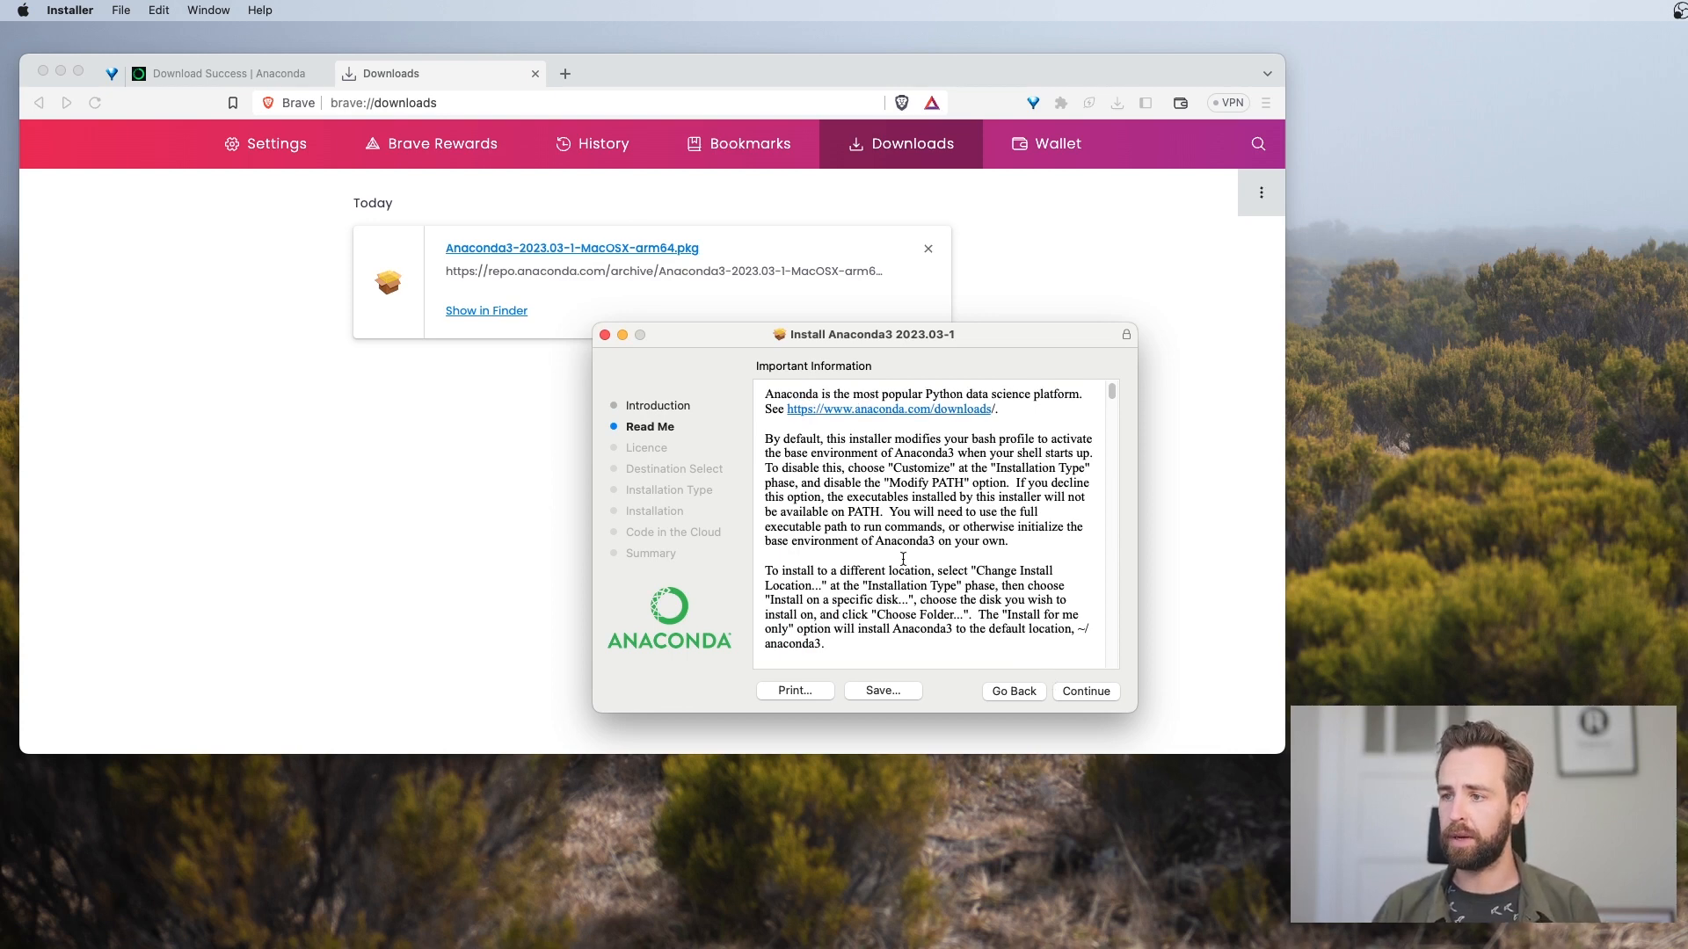
left_click(1080, 696)
left_click(1076, 694)
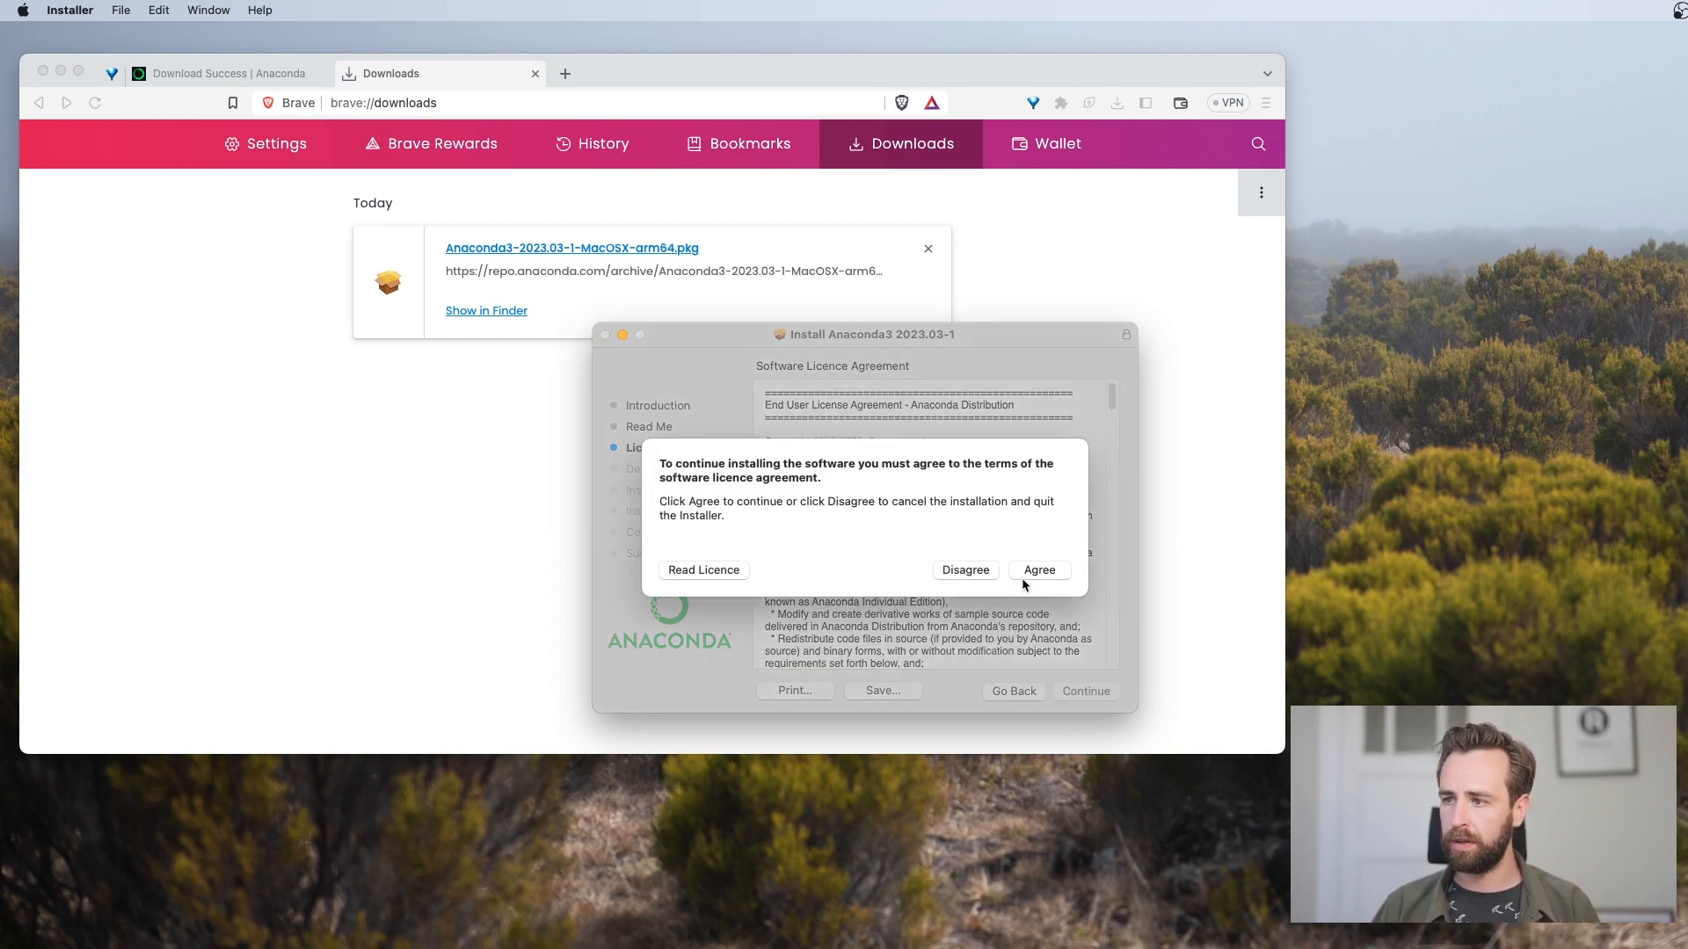
left_click(1027, 573)
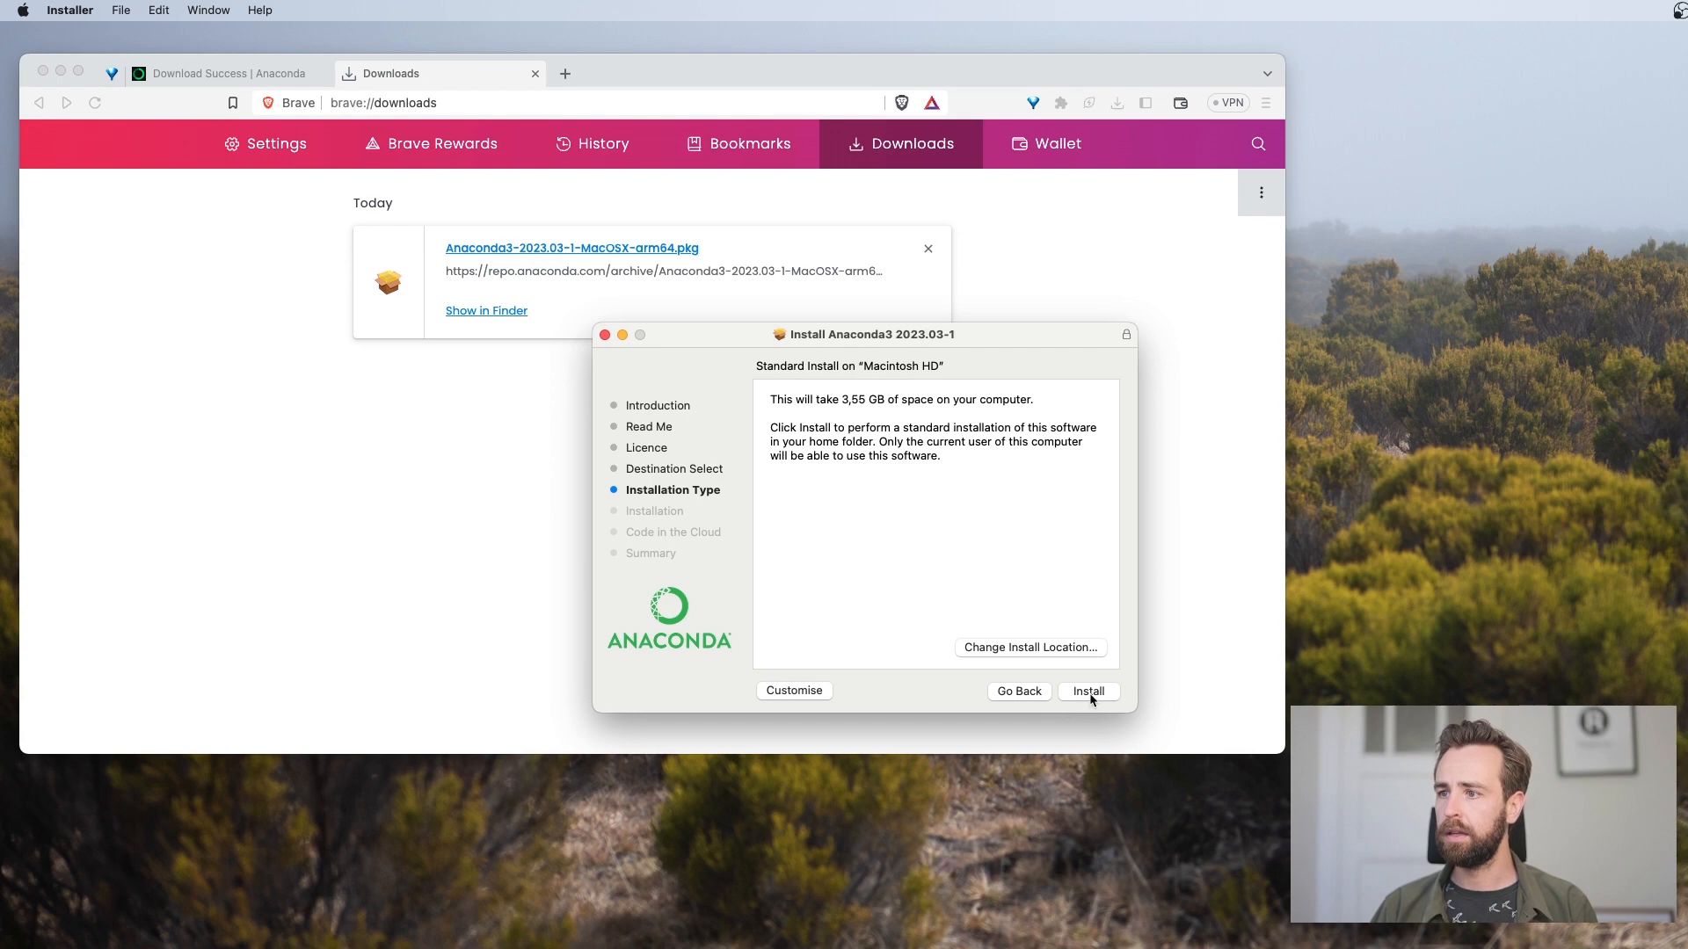
Perform the standard Anaconda3 installation on Macintosh HD, close the installer and move its package to the Bin
left_click(1089, 693)
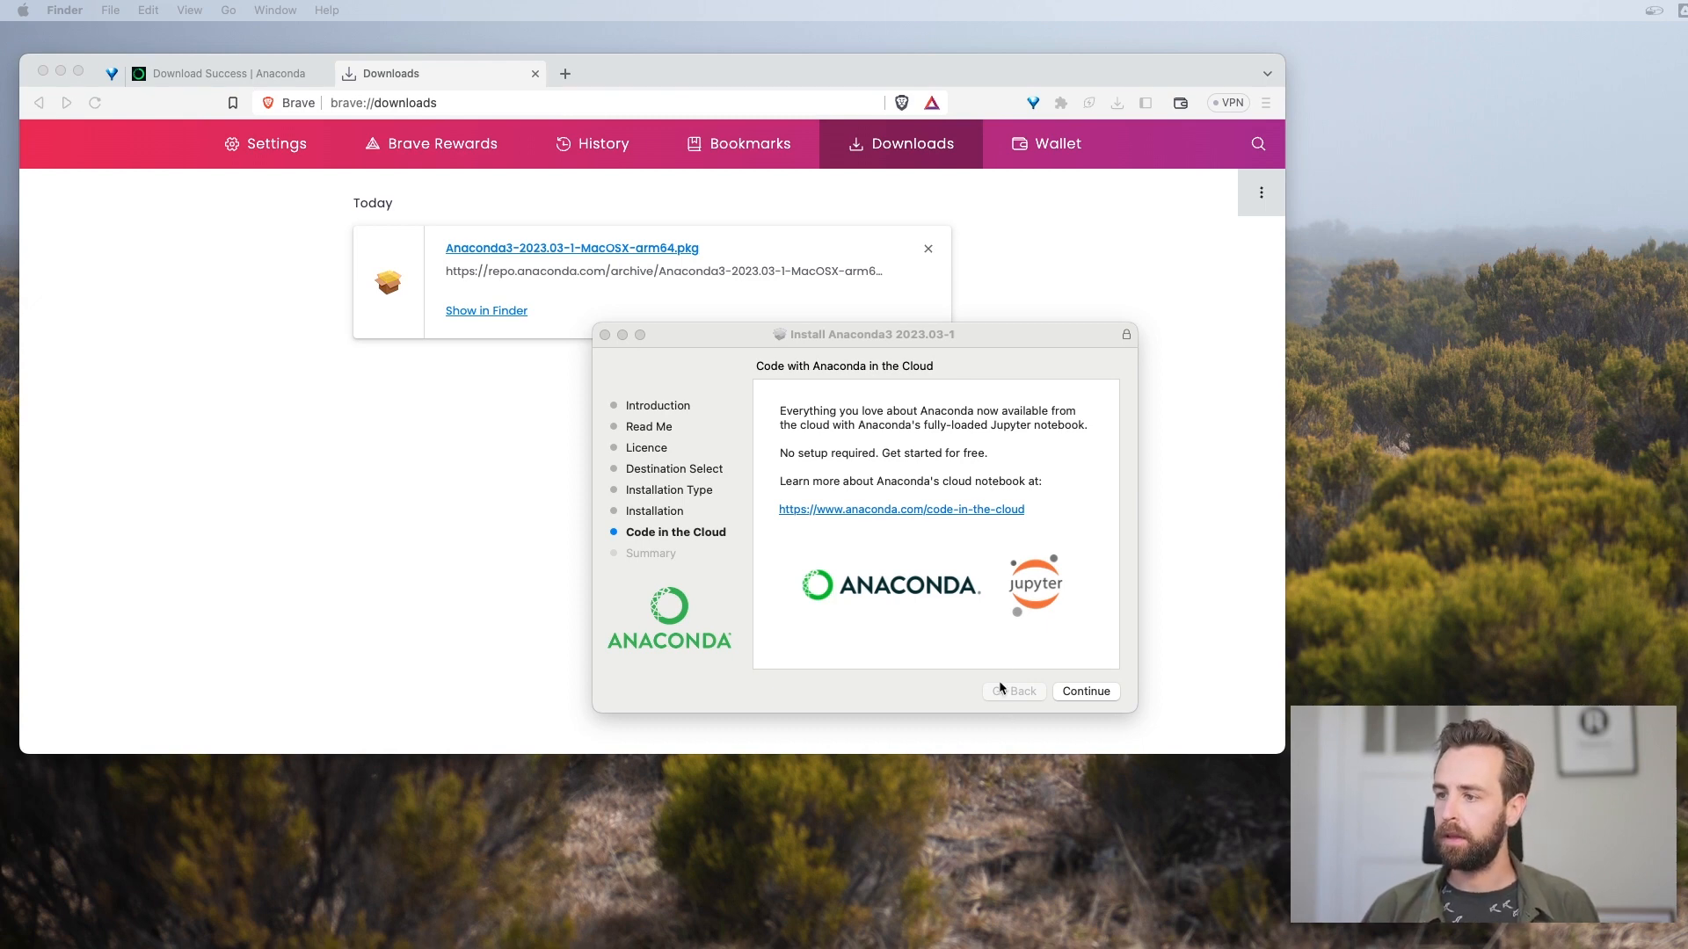
left_click(1084, 691)
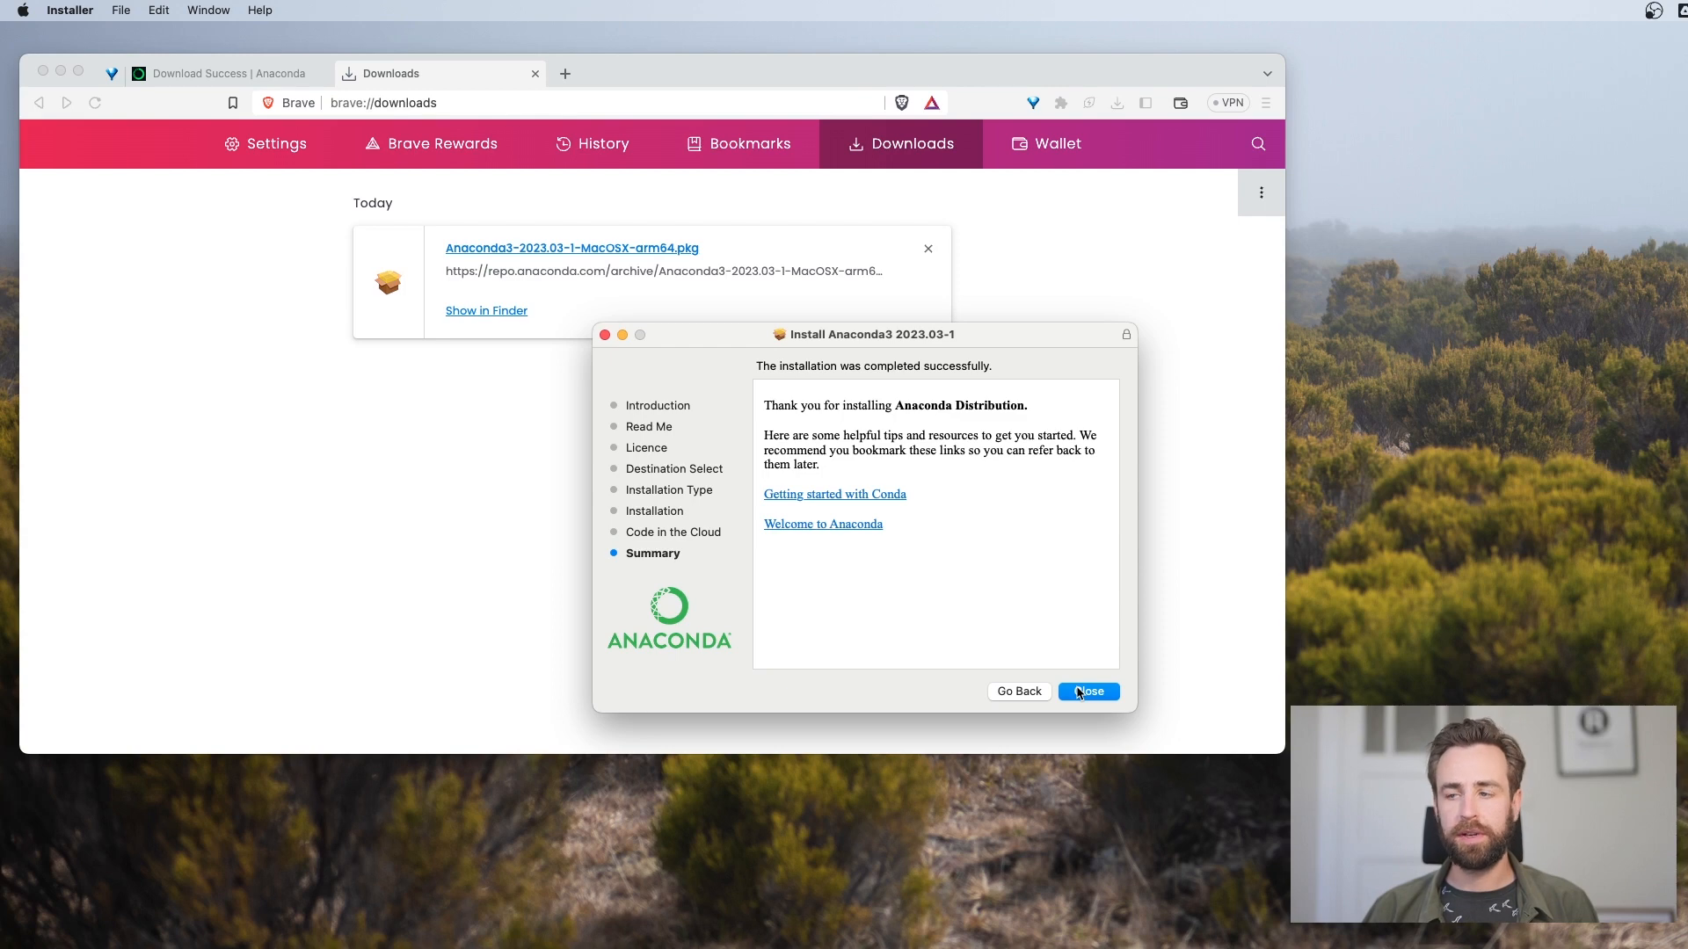
left_click(1089, 700)
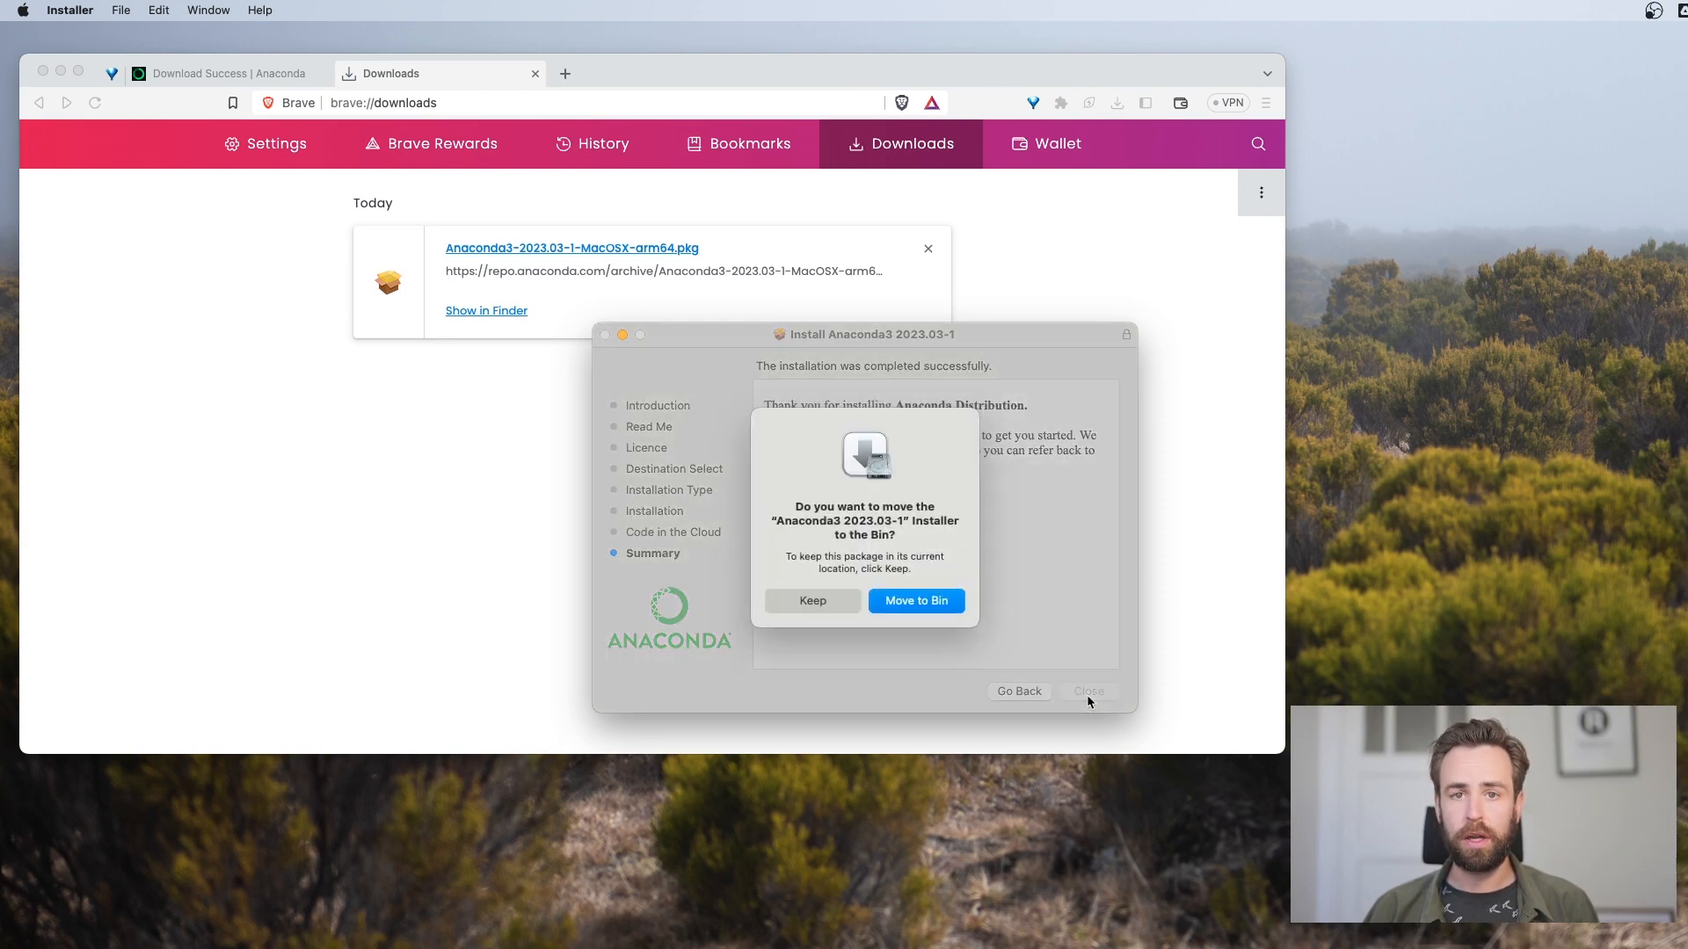
left_click(894, 602)
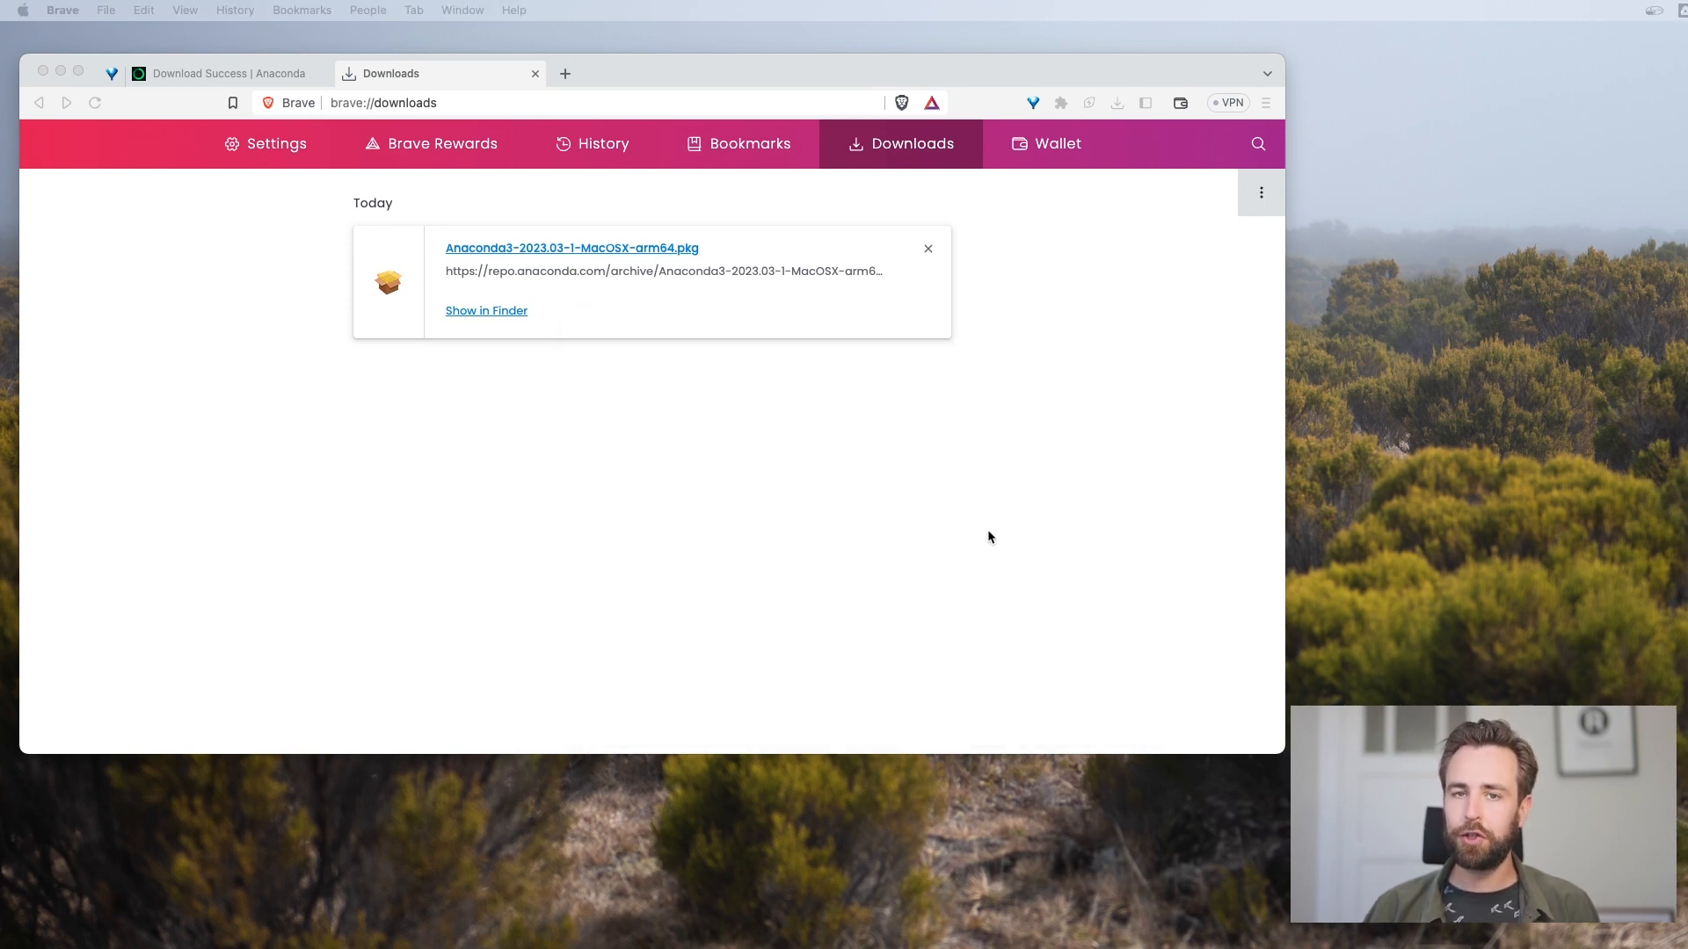
Open Terminal through Spotlight and highlight the (base) environment label in the shell prompt
key("super+space")
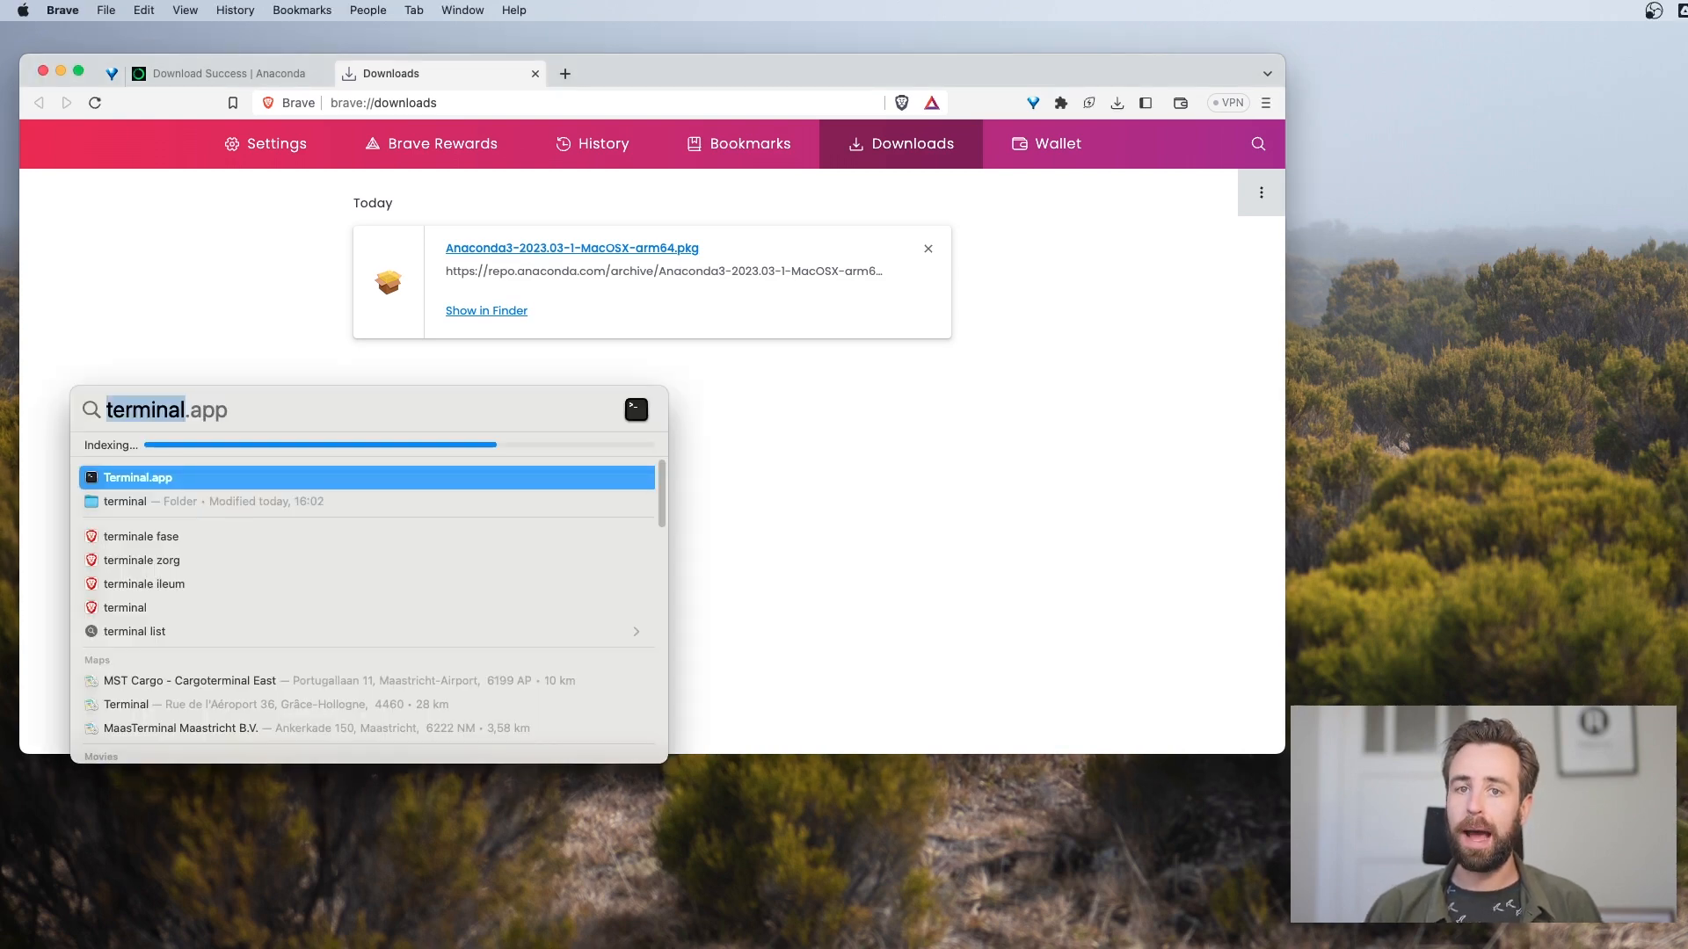
key("Return")
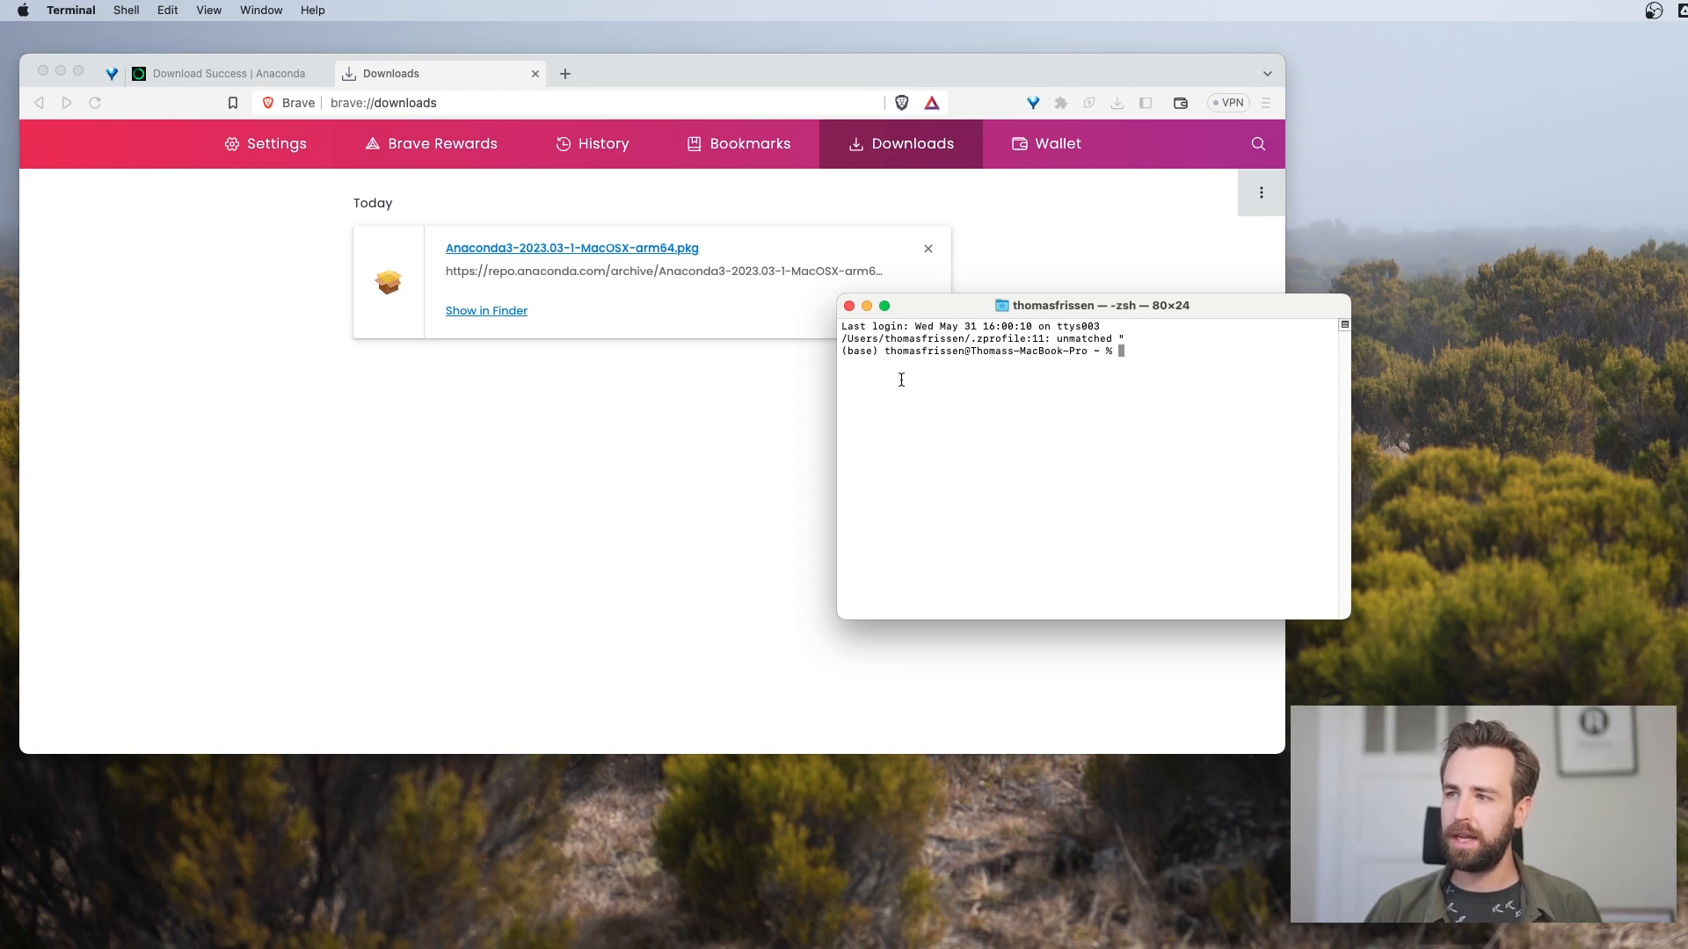
left_click_drag(883, 352, 1088, 346)
left_click(968, 349)
left_click_drag(885, 351, 841, 352)
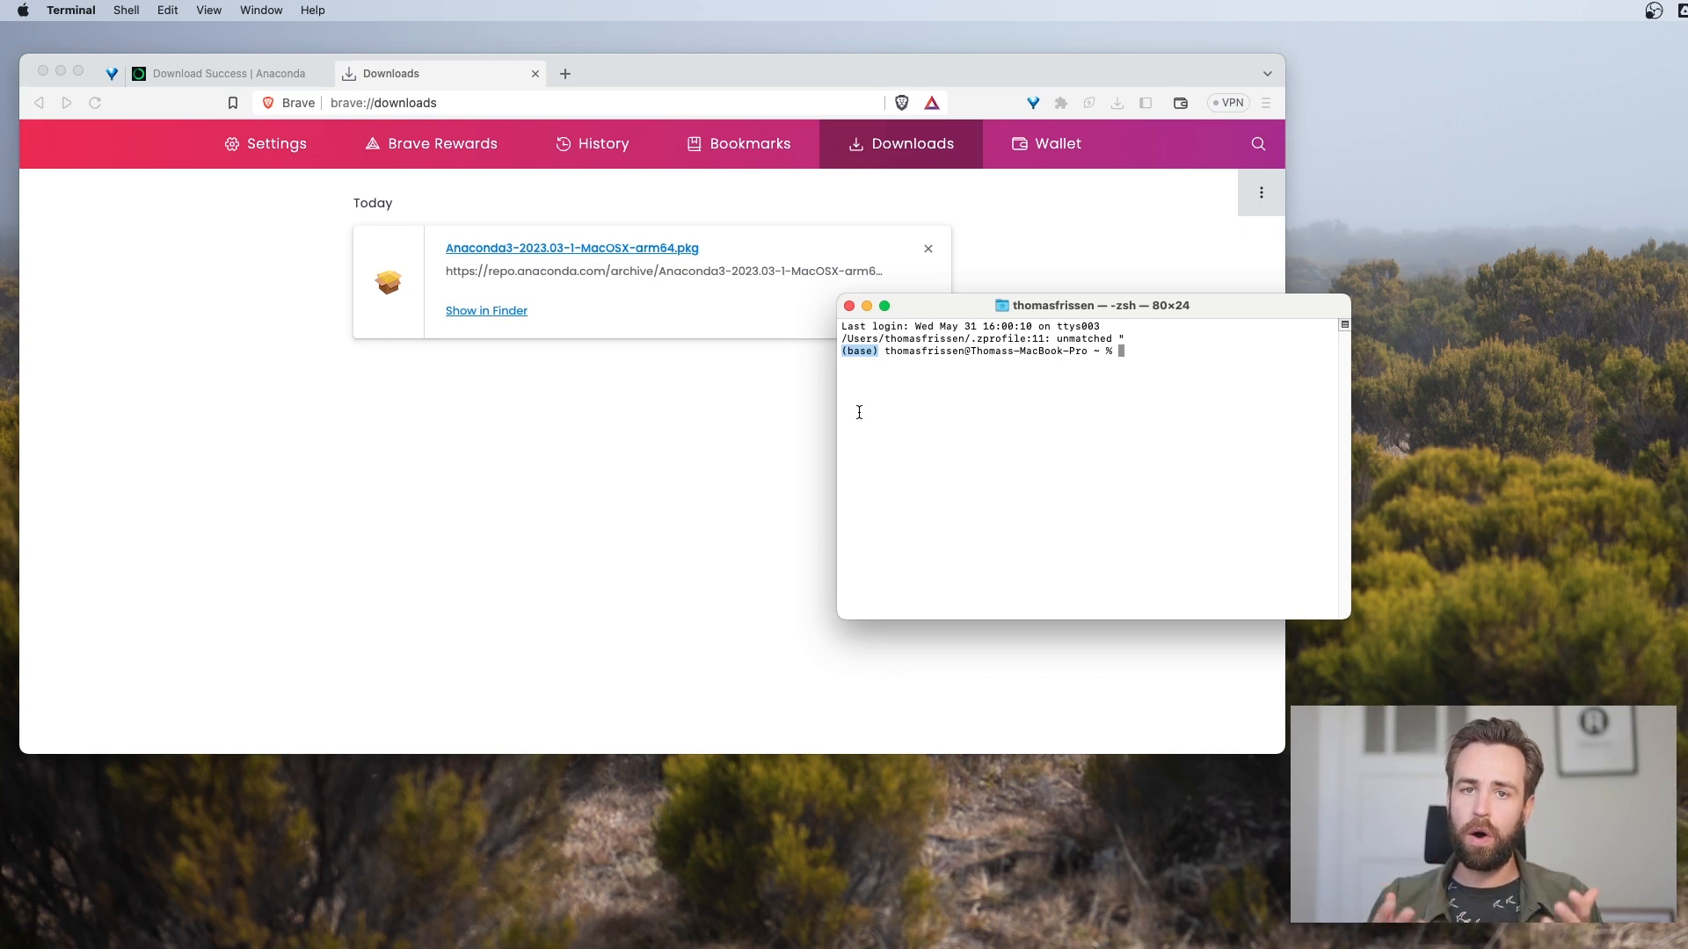
left_click(1099, 348)
Run the command python and examine the version and build date in the interpreter's start-up line
type("python")
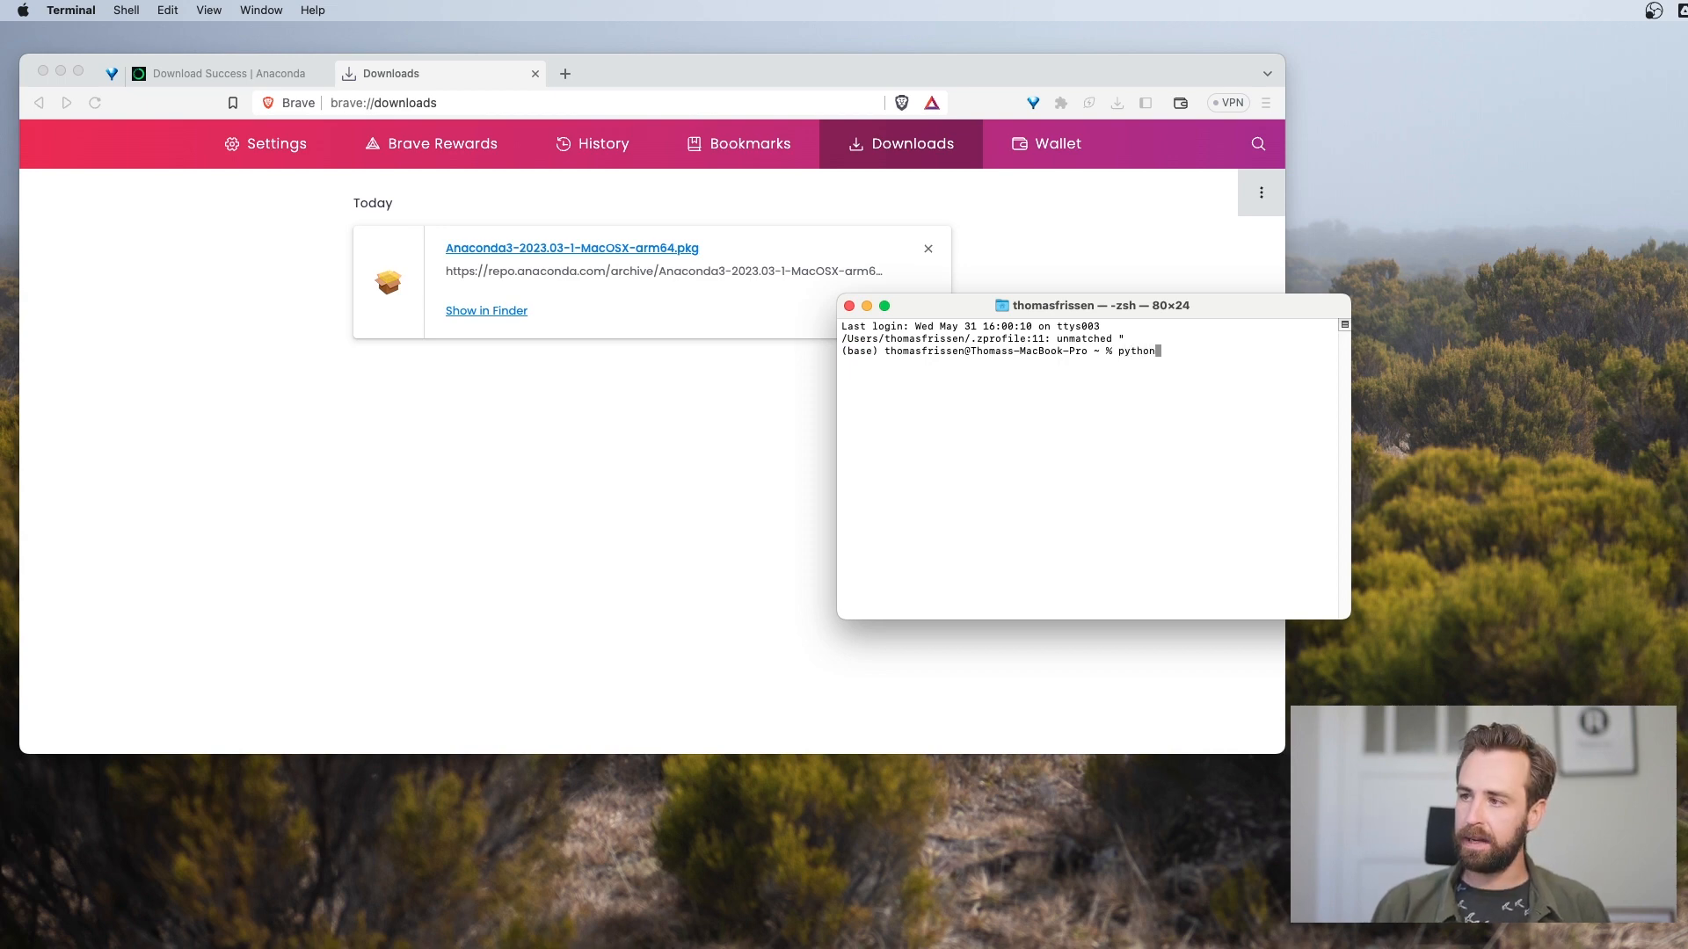
key("Return")
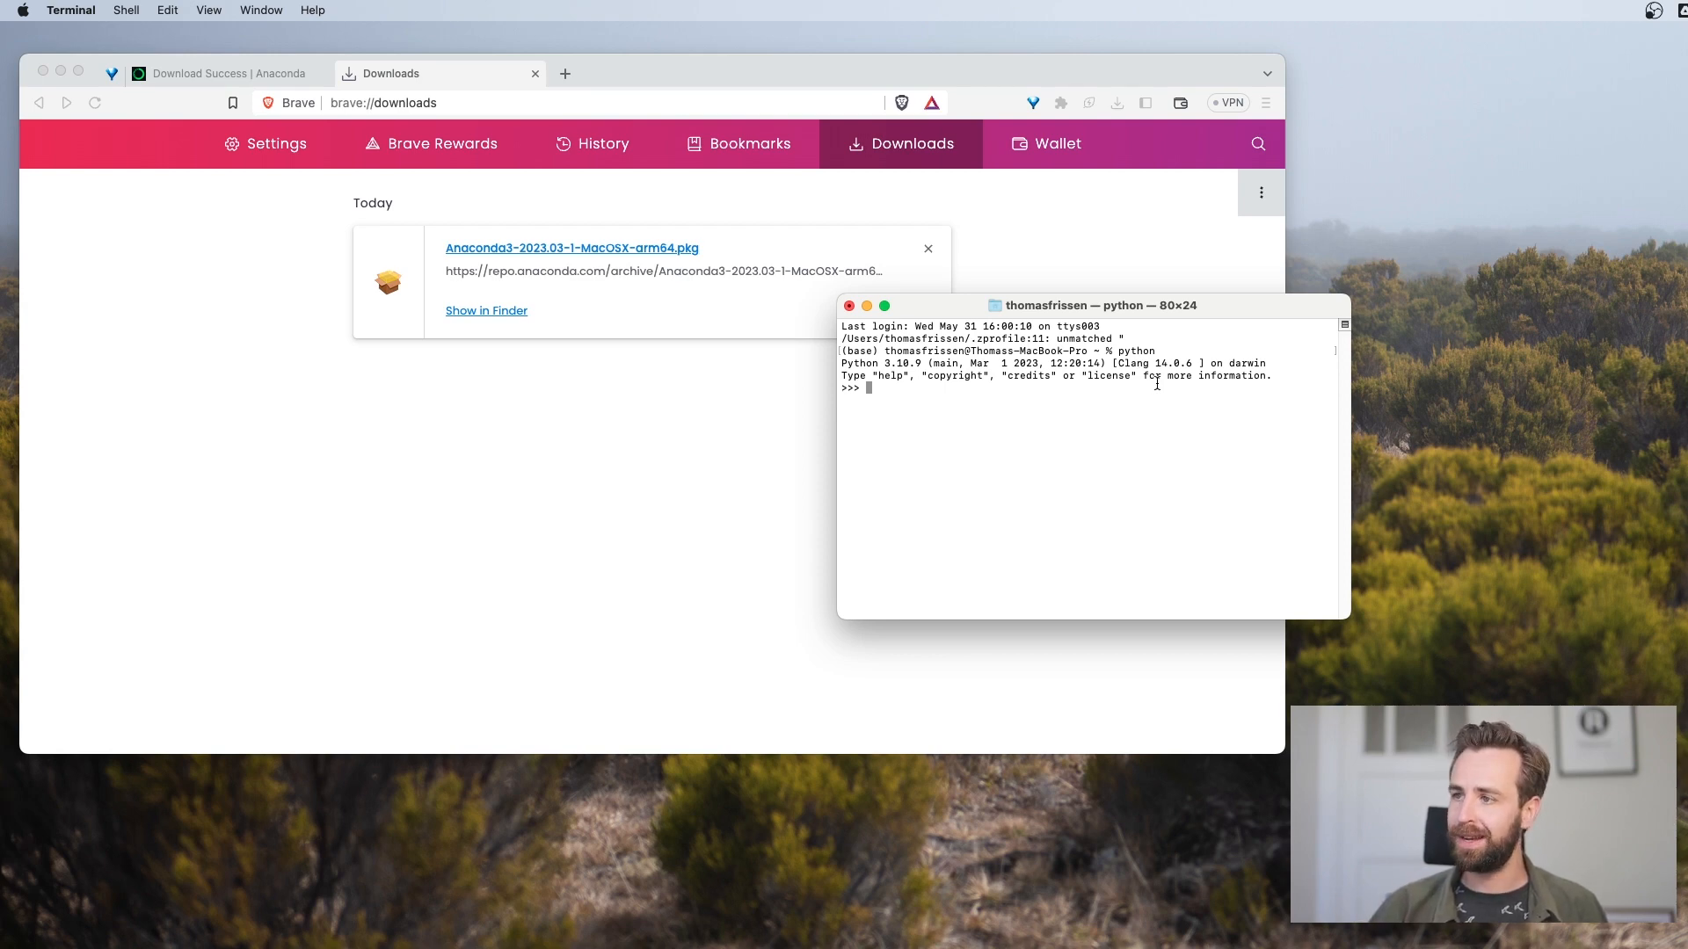
left_click_drag(951, 363, 1047, 363)
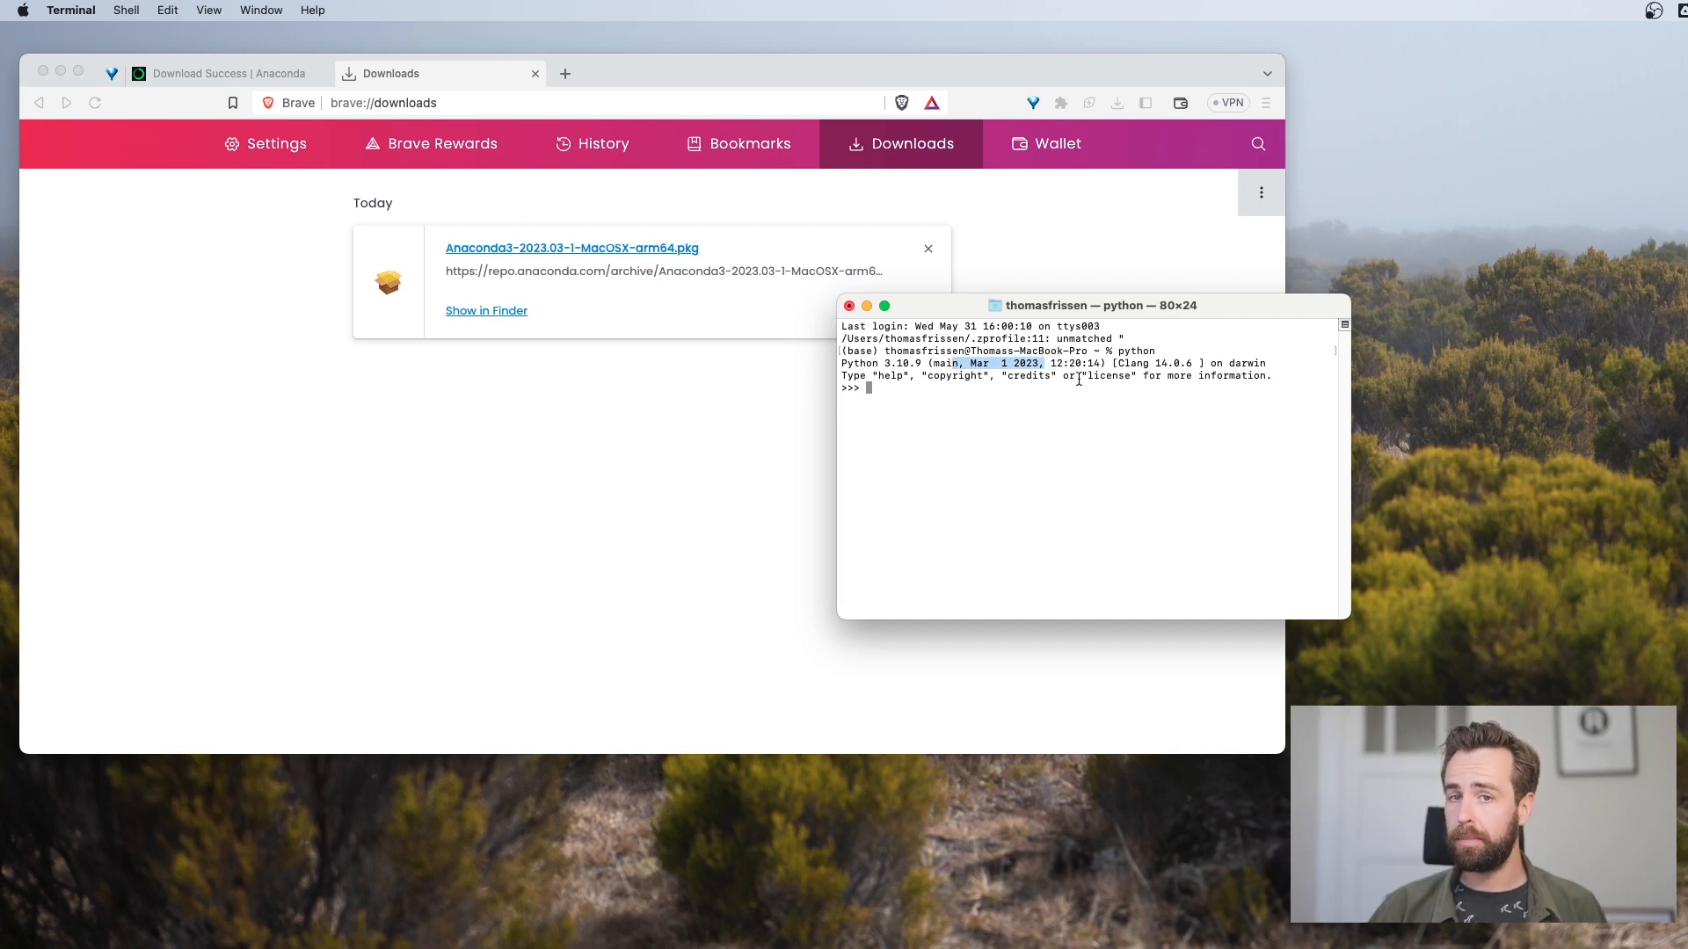
left_click(955, 412)
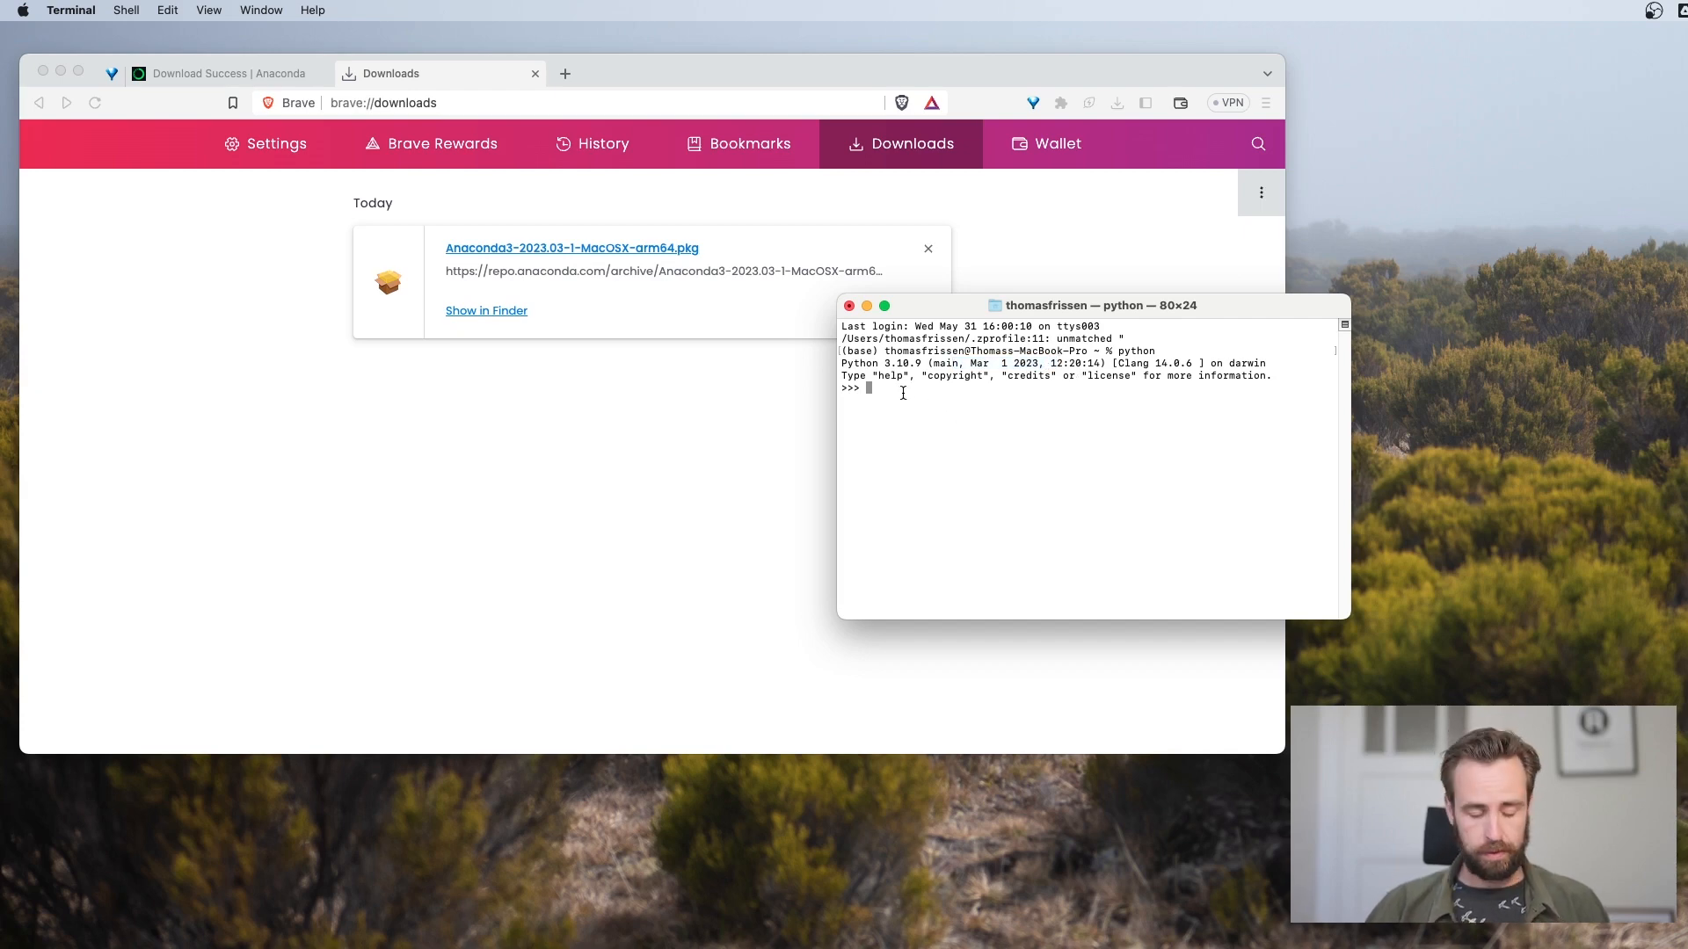
Exit the Python interpreter with quit()
type("quit()")
key("Return")
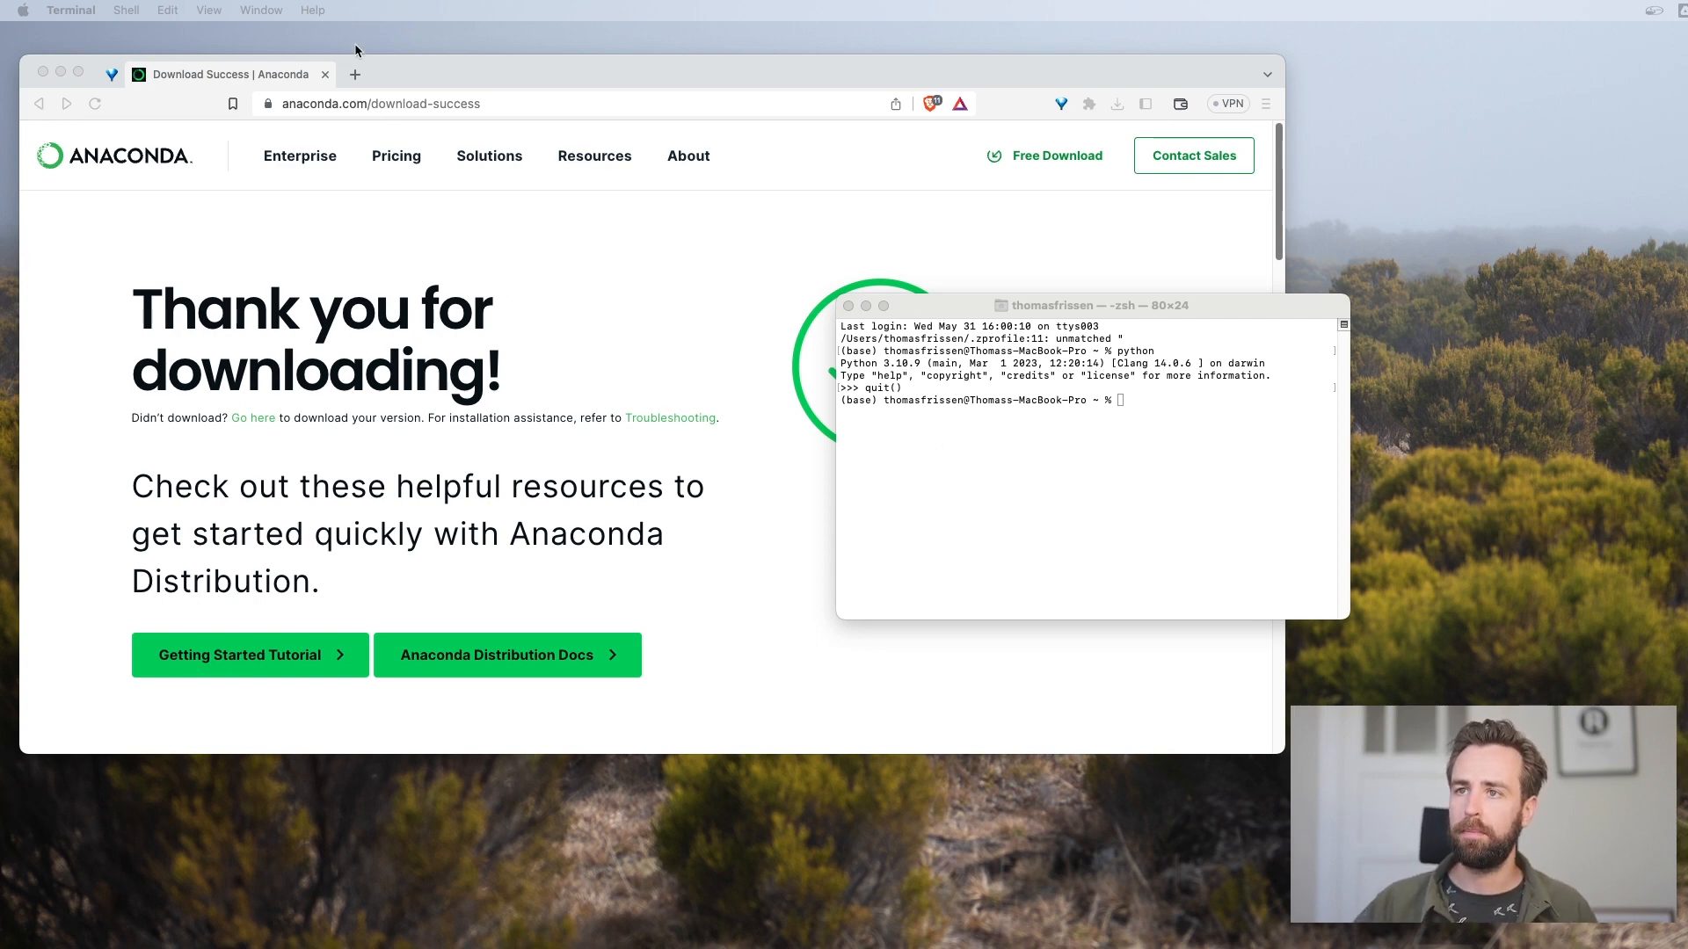
Switch to the Brave browser and load code.visualstudio.com/download in a new tab
left_click(354, 74)
type("code.")
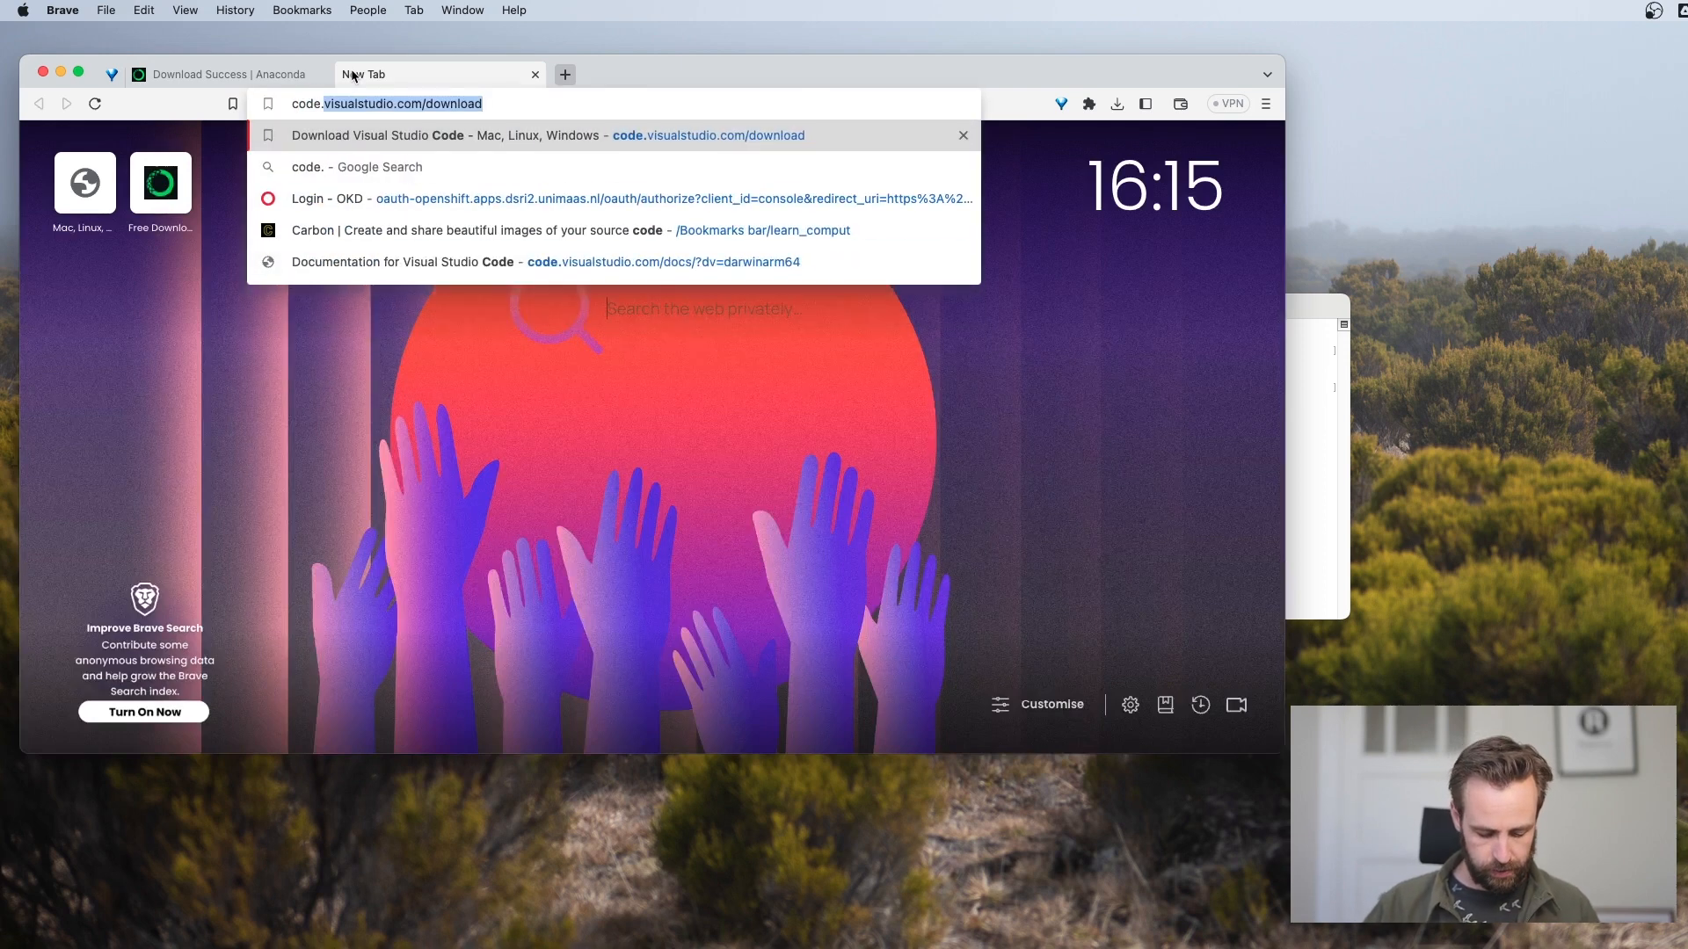
type("visualstiudio")
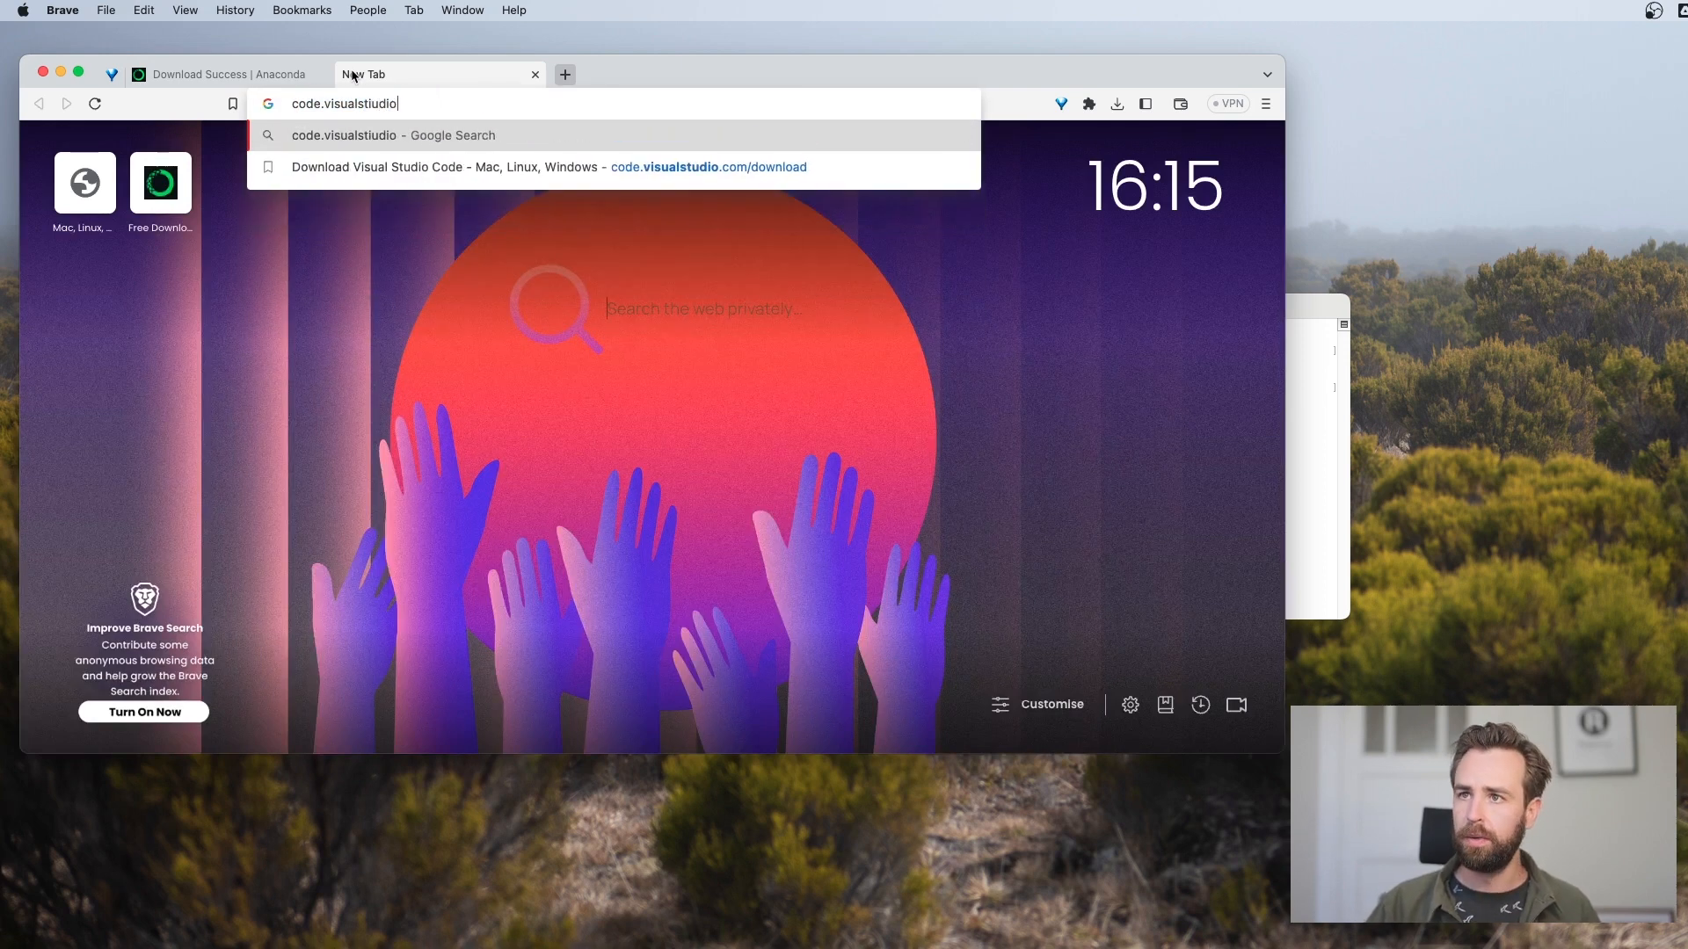
key("BackSpace")
key("BackSpace")
key("BackSpace")
key("BackSpace")
key("BackSpace")
type("udio.")
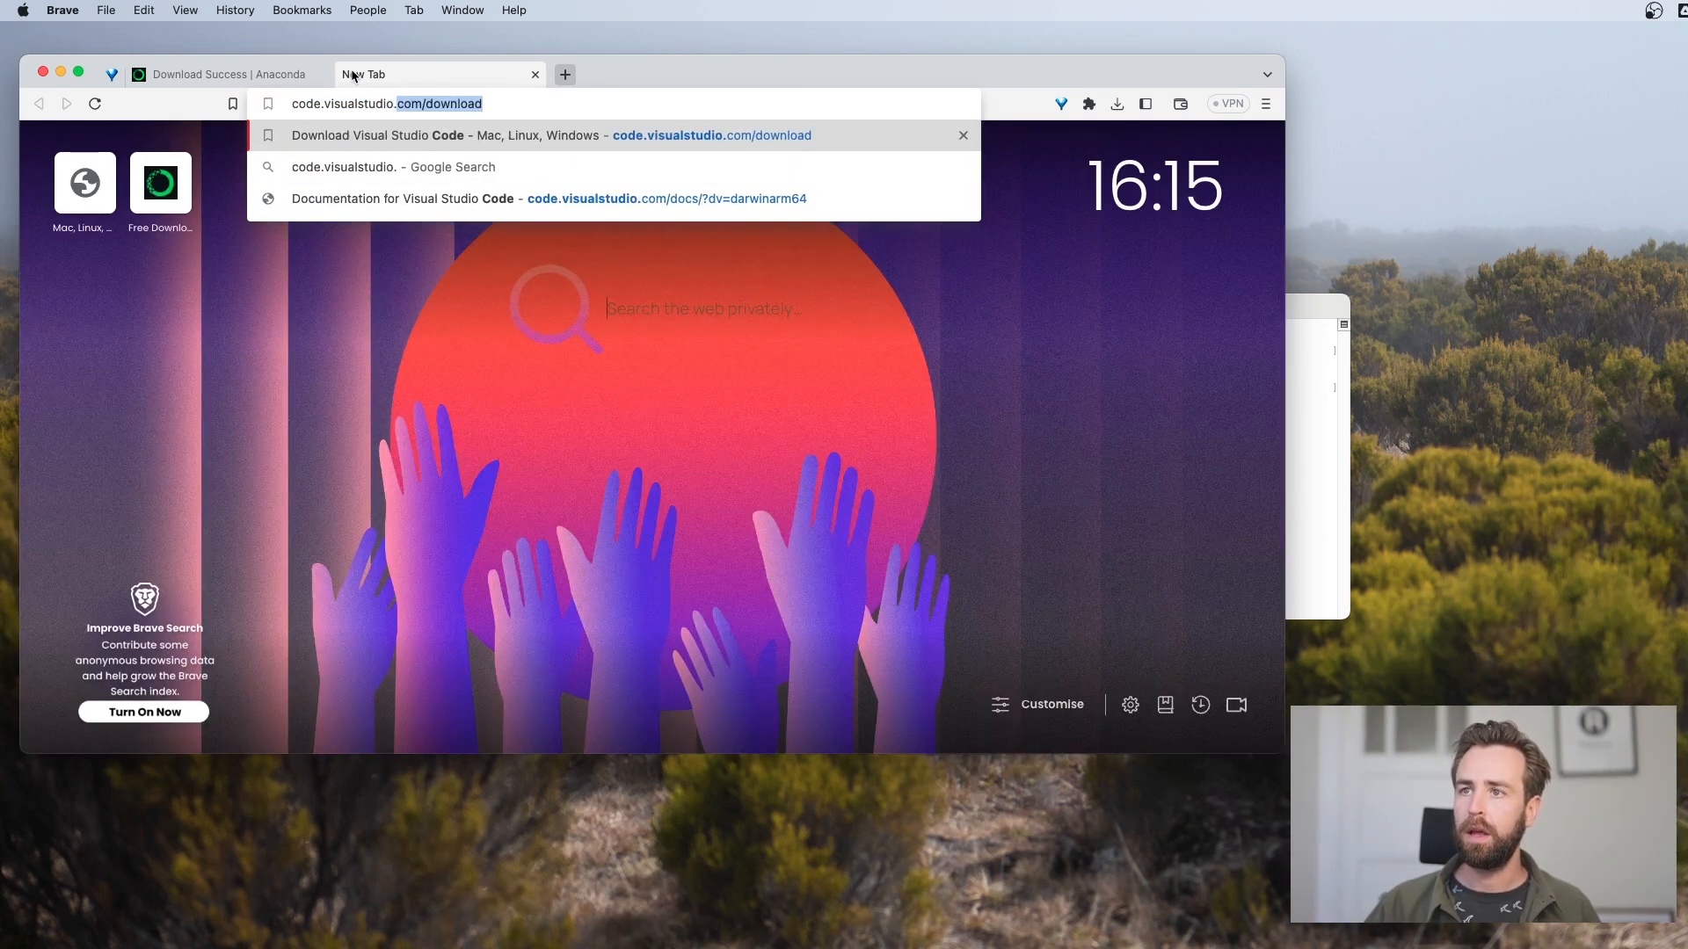
type("com/downal")
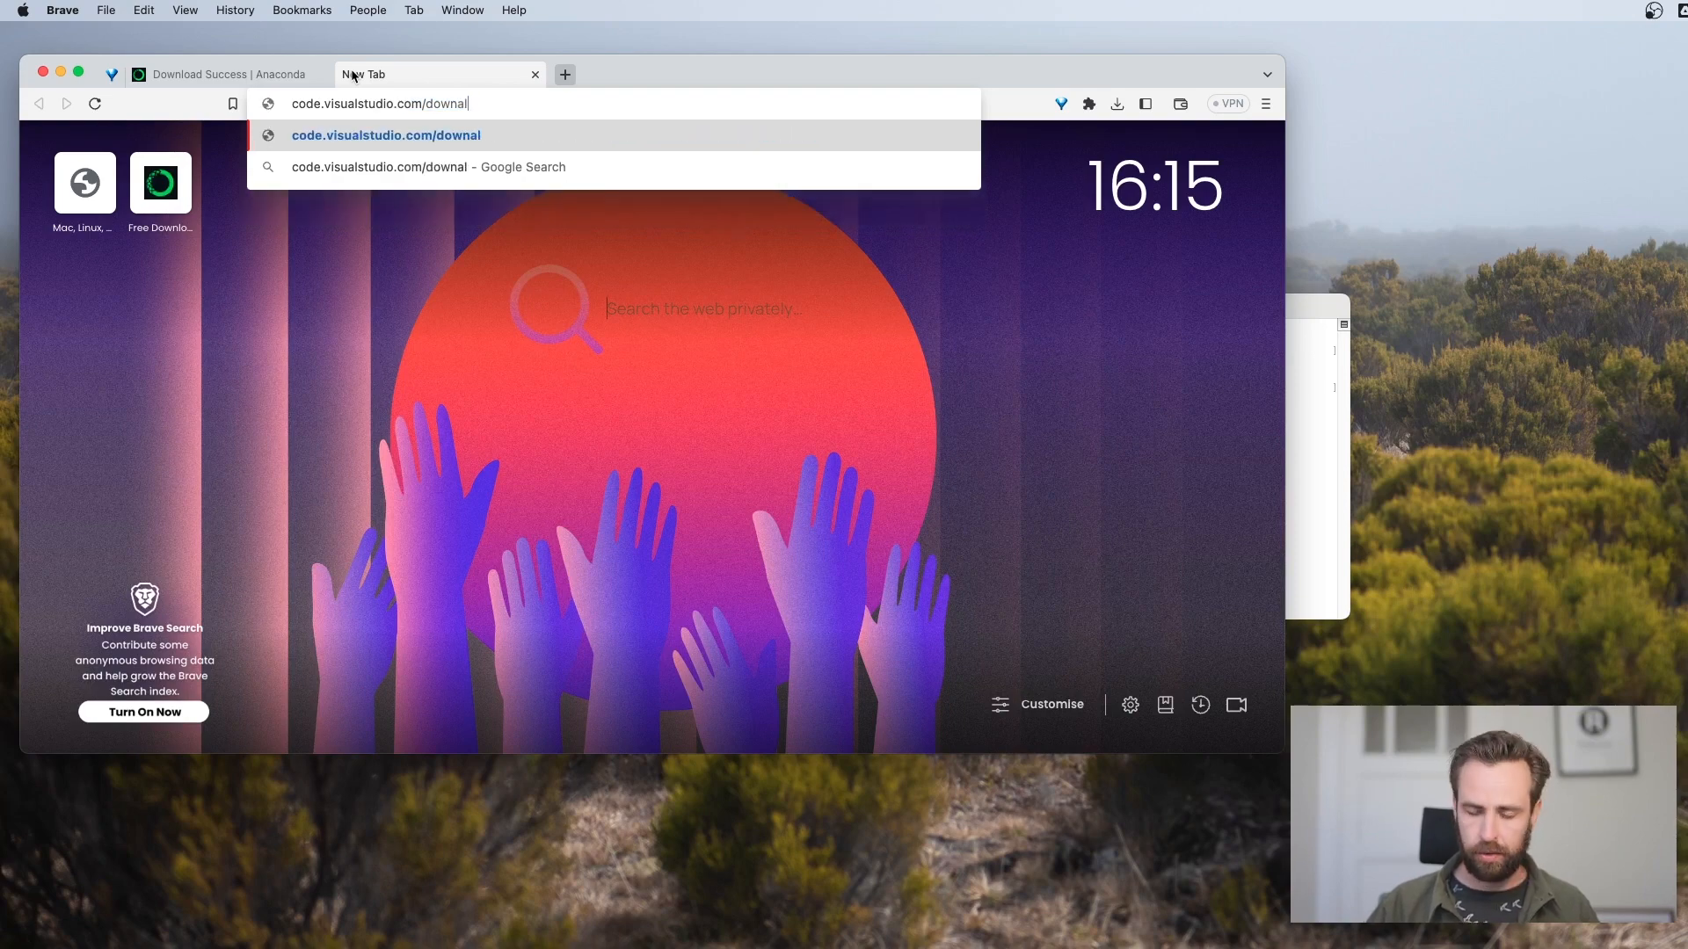
key("BackSpace")
key("BackSpace")
type("load")
key("Return")
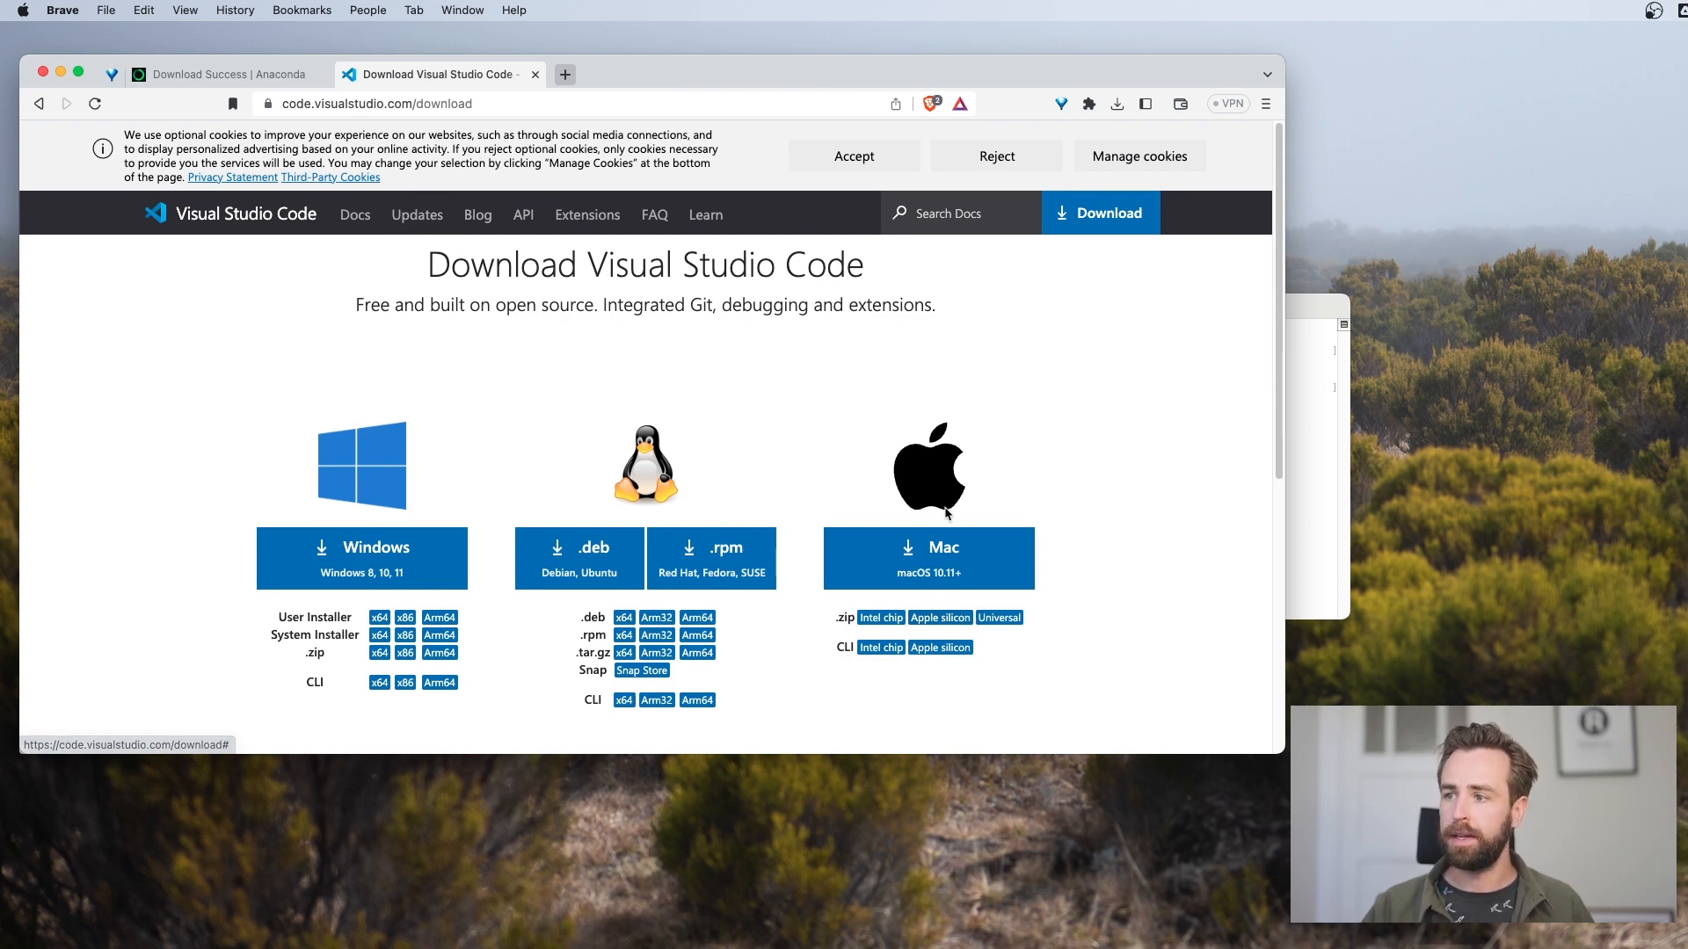
Download the Apple silicon .zip of Visual Studio Code, save it as VSCode-darwin-arm64.zip in Downloads and check its progress
left_click(938, 618)
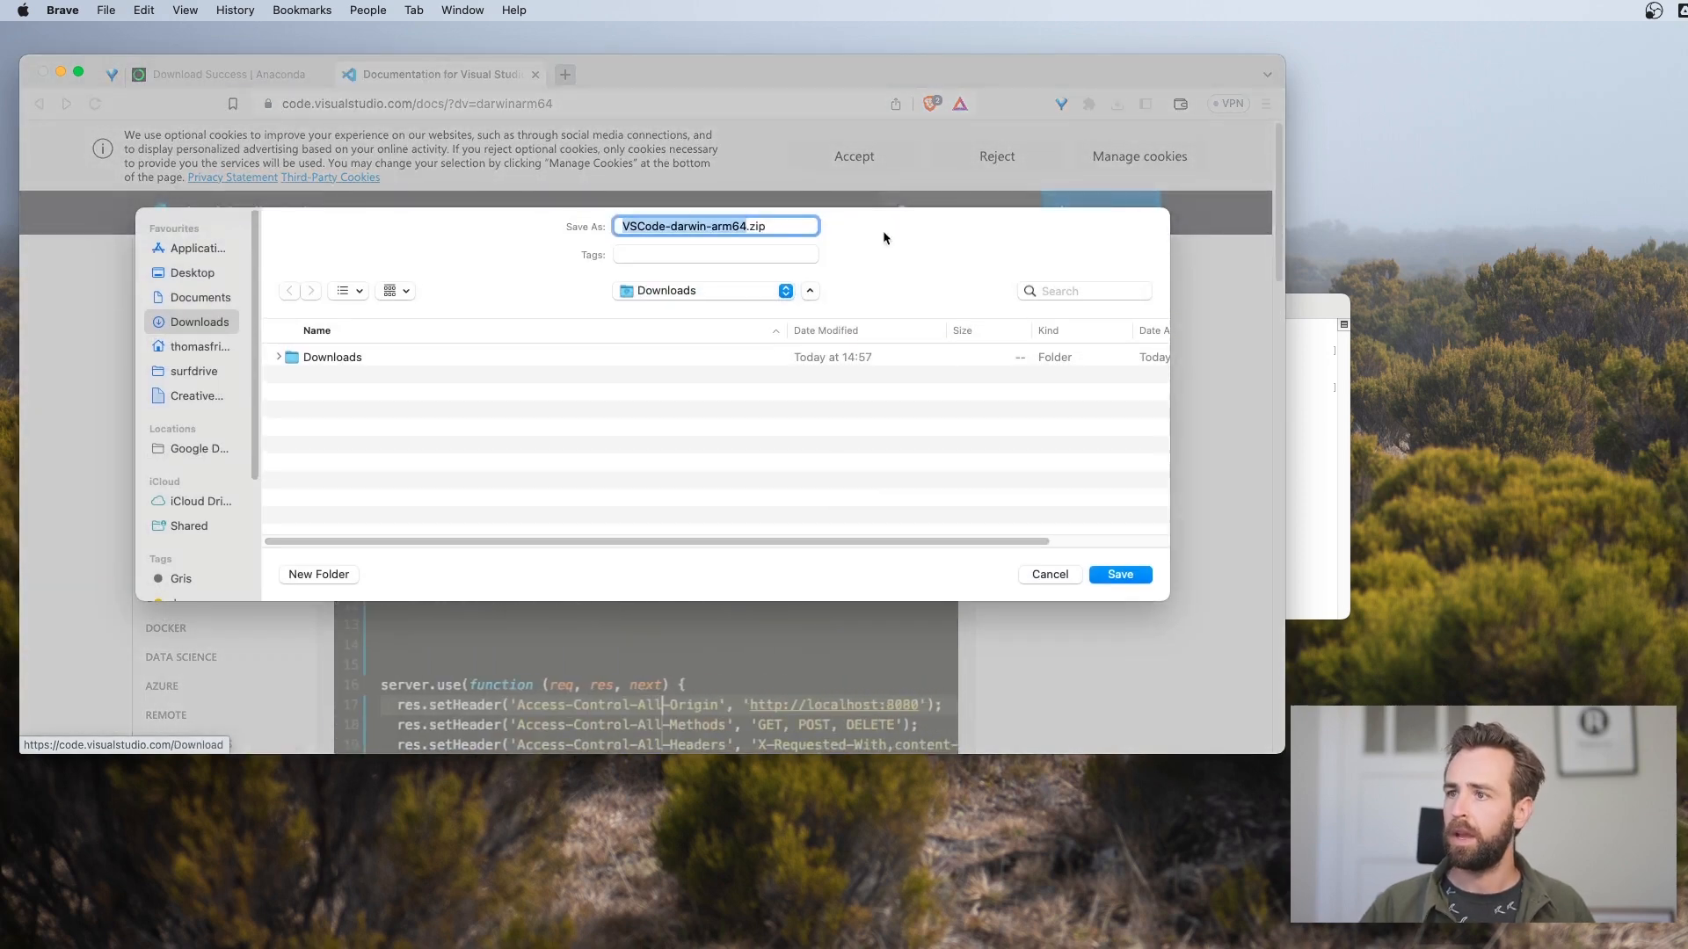
left_click(1129, 575)
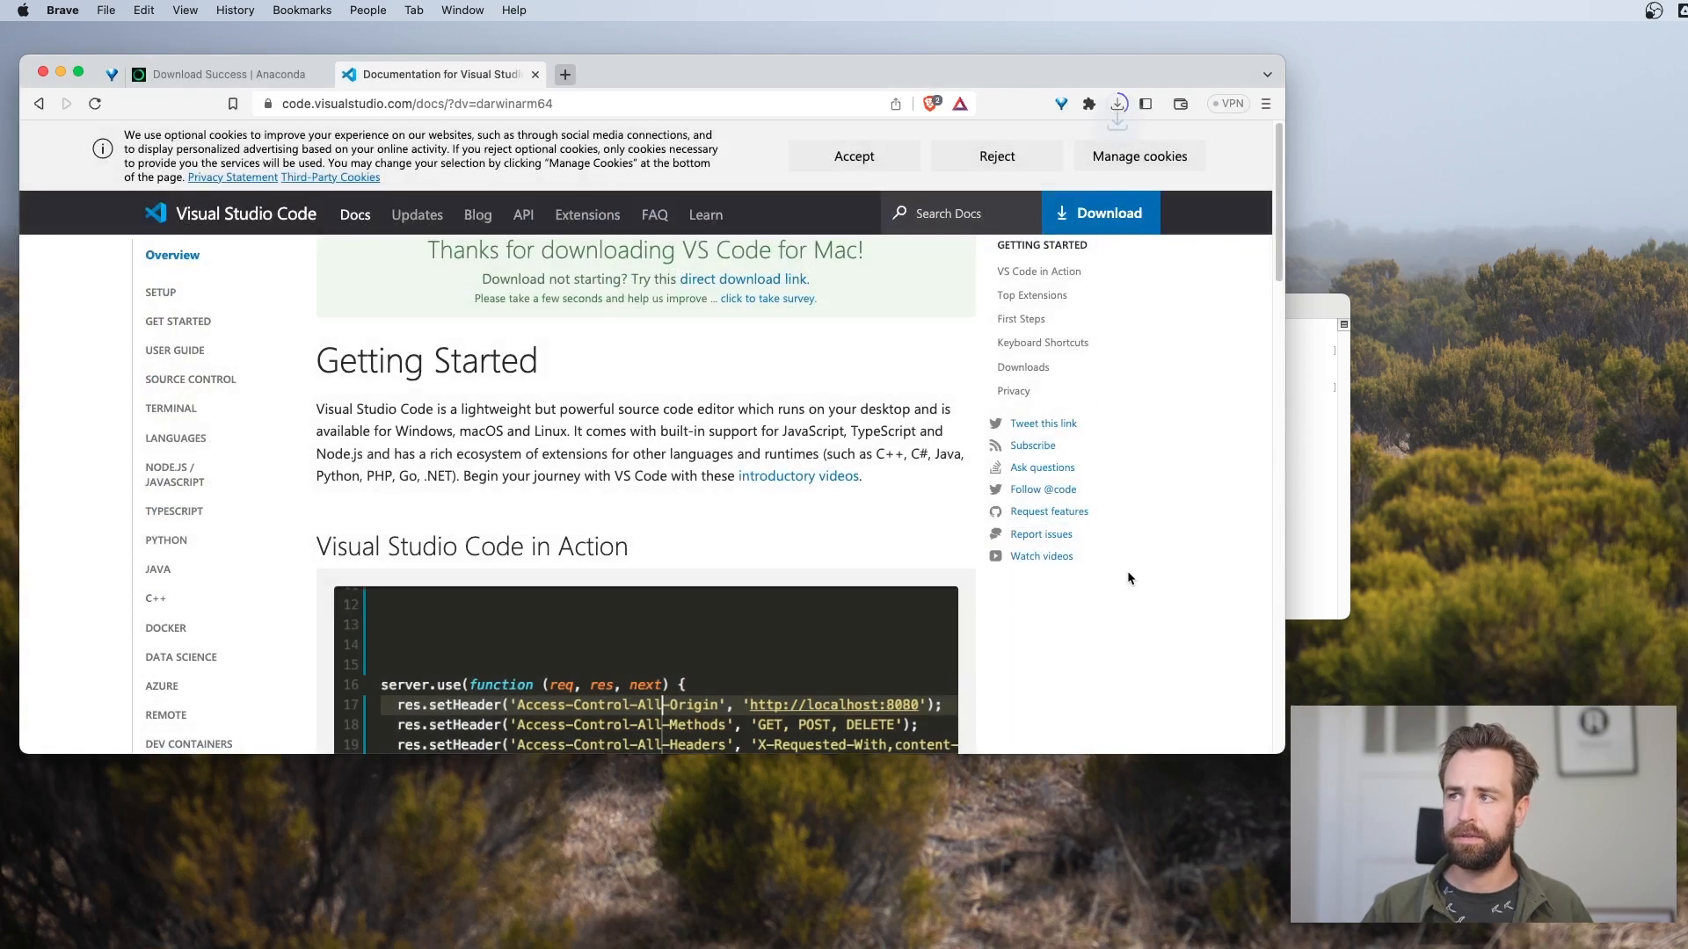
left_click(1119, 104)
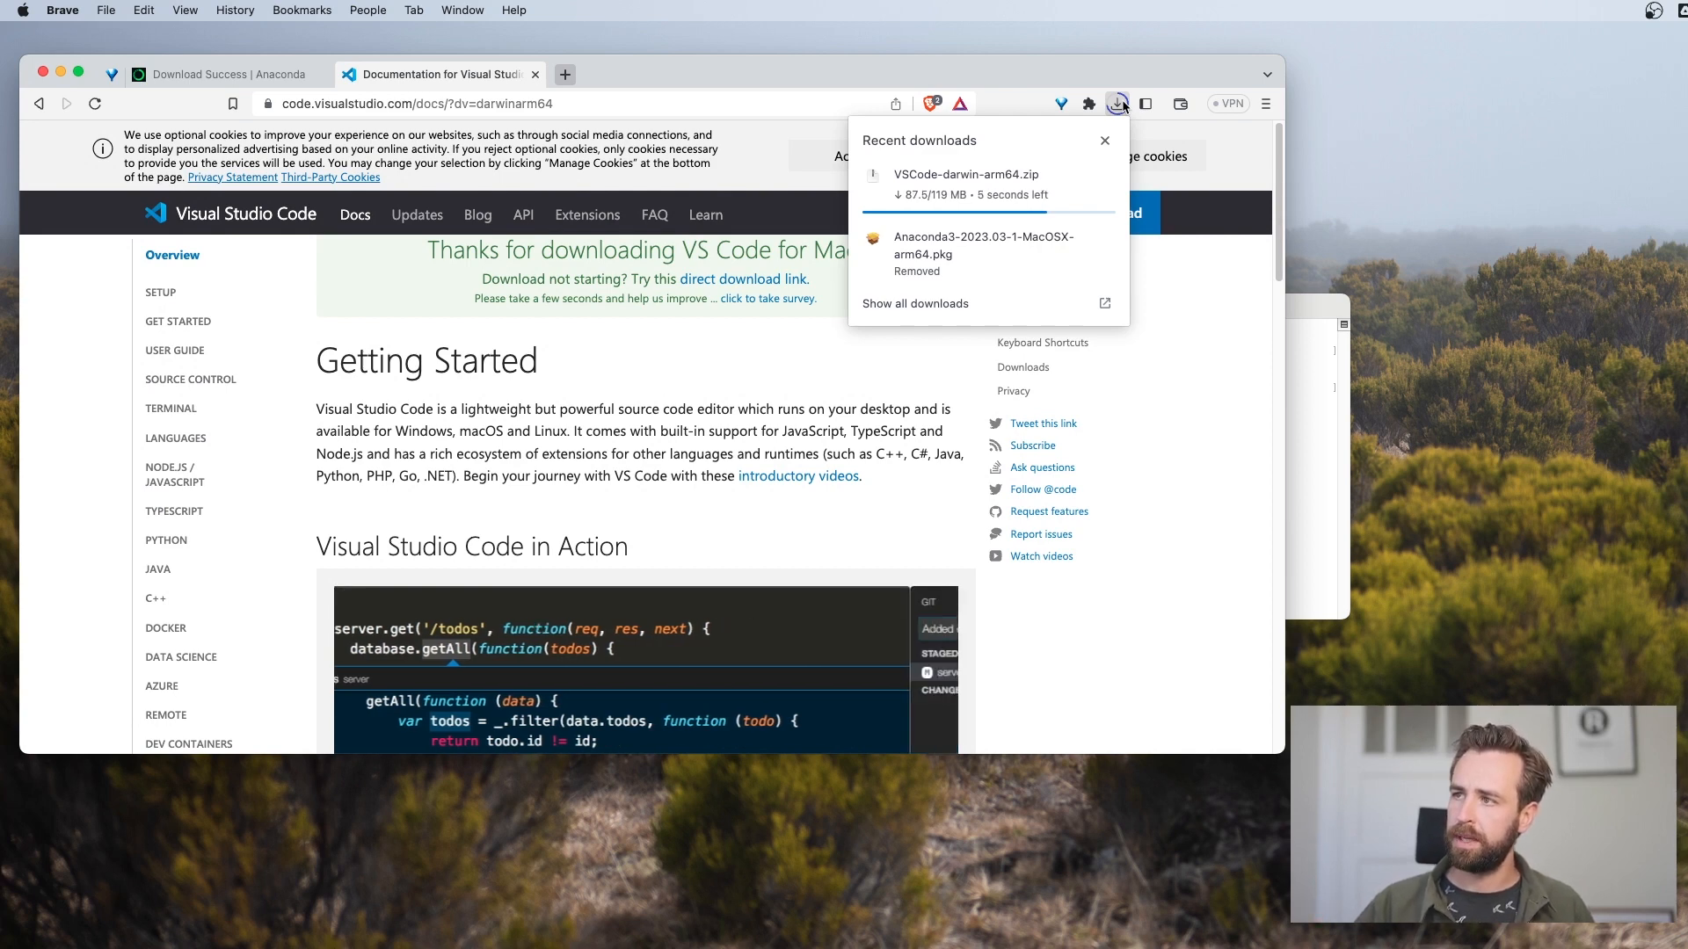
left_click(1010, 95)
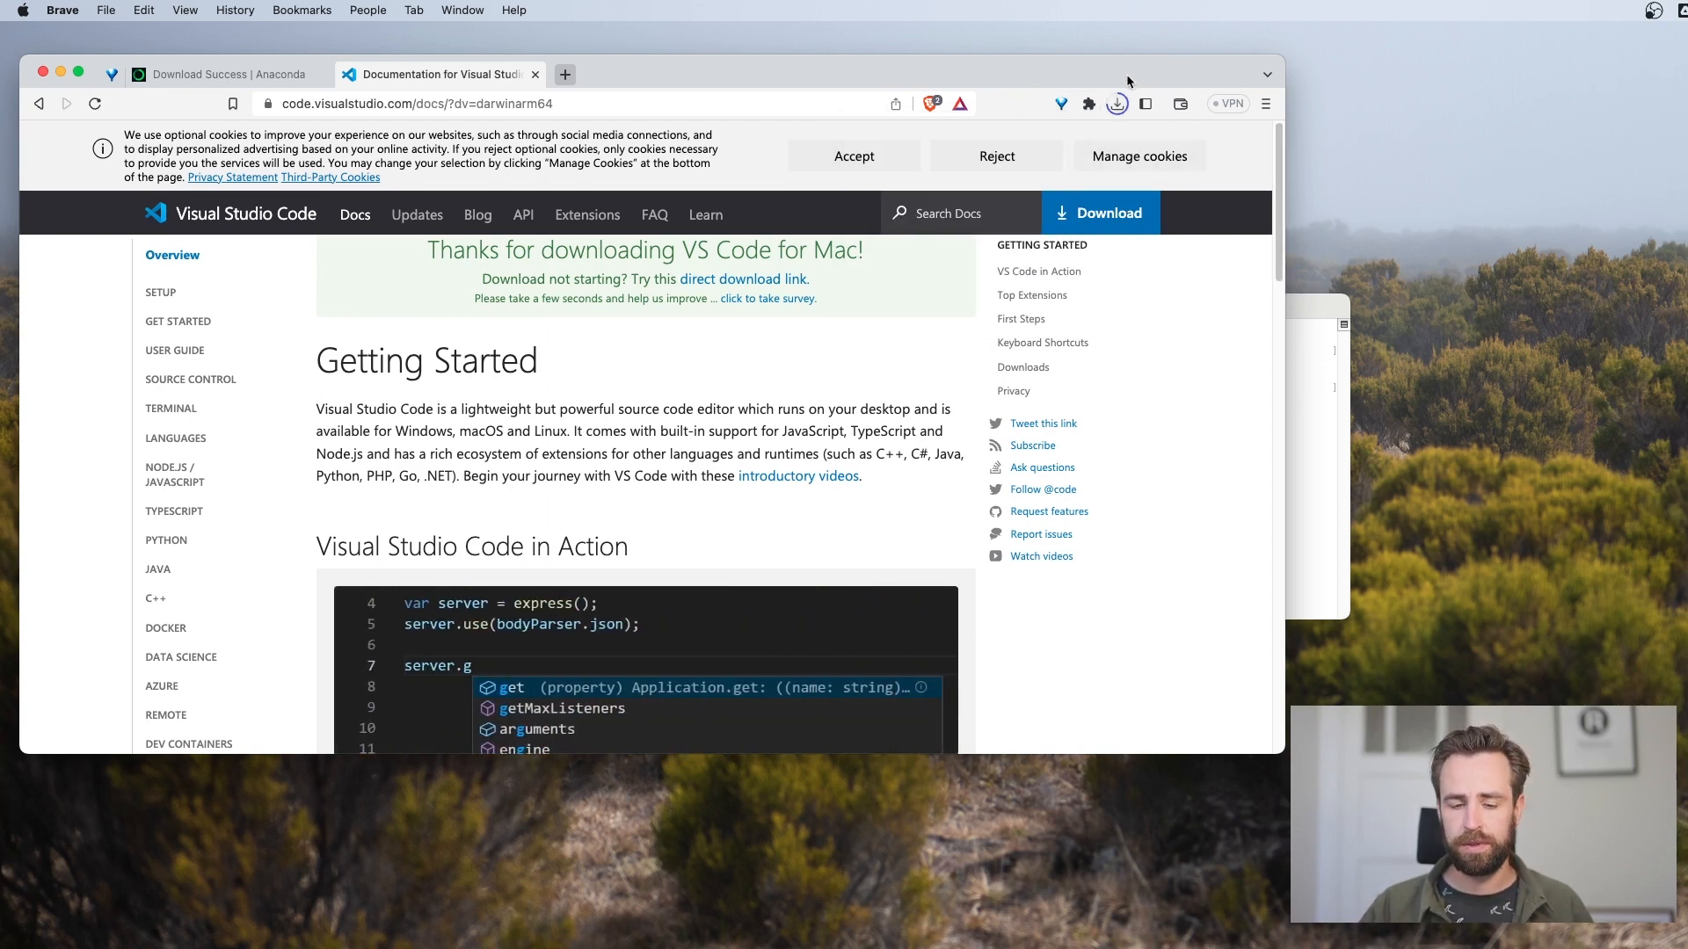
Switch to the Terminal window behind the browser and quit Terminal
left_click(1296, 310)
left_click(56, 12)
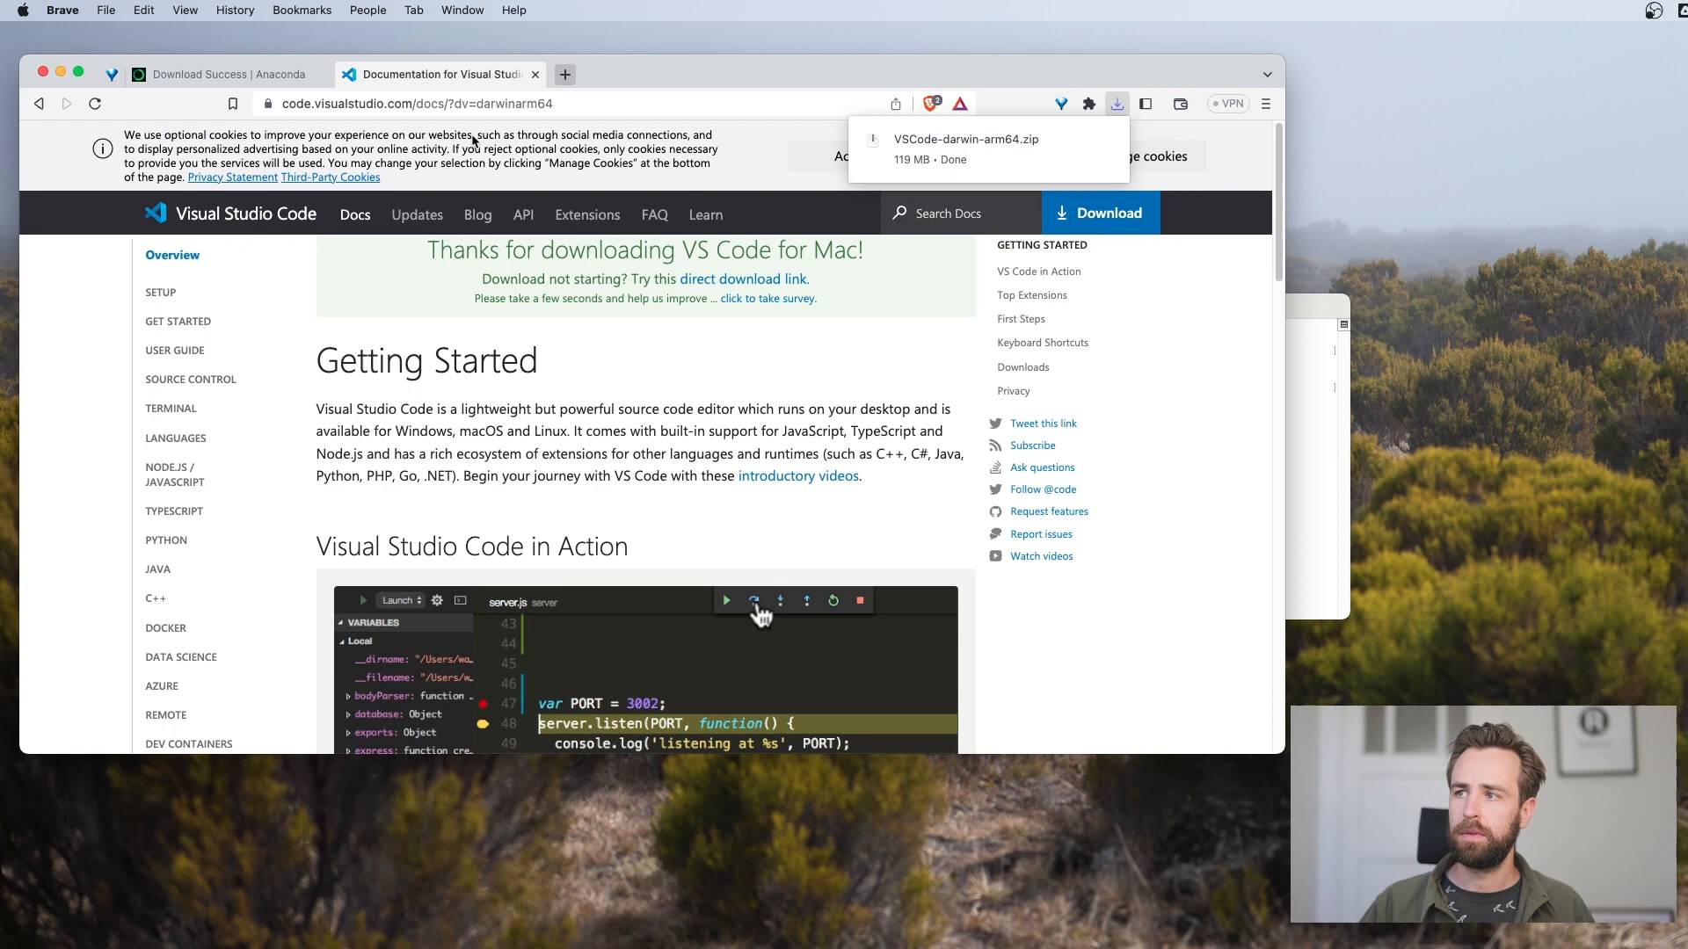
left_click(1303, 436)
left_click(74, 11)
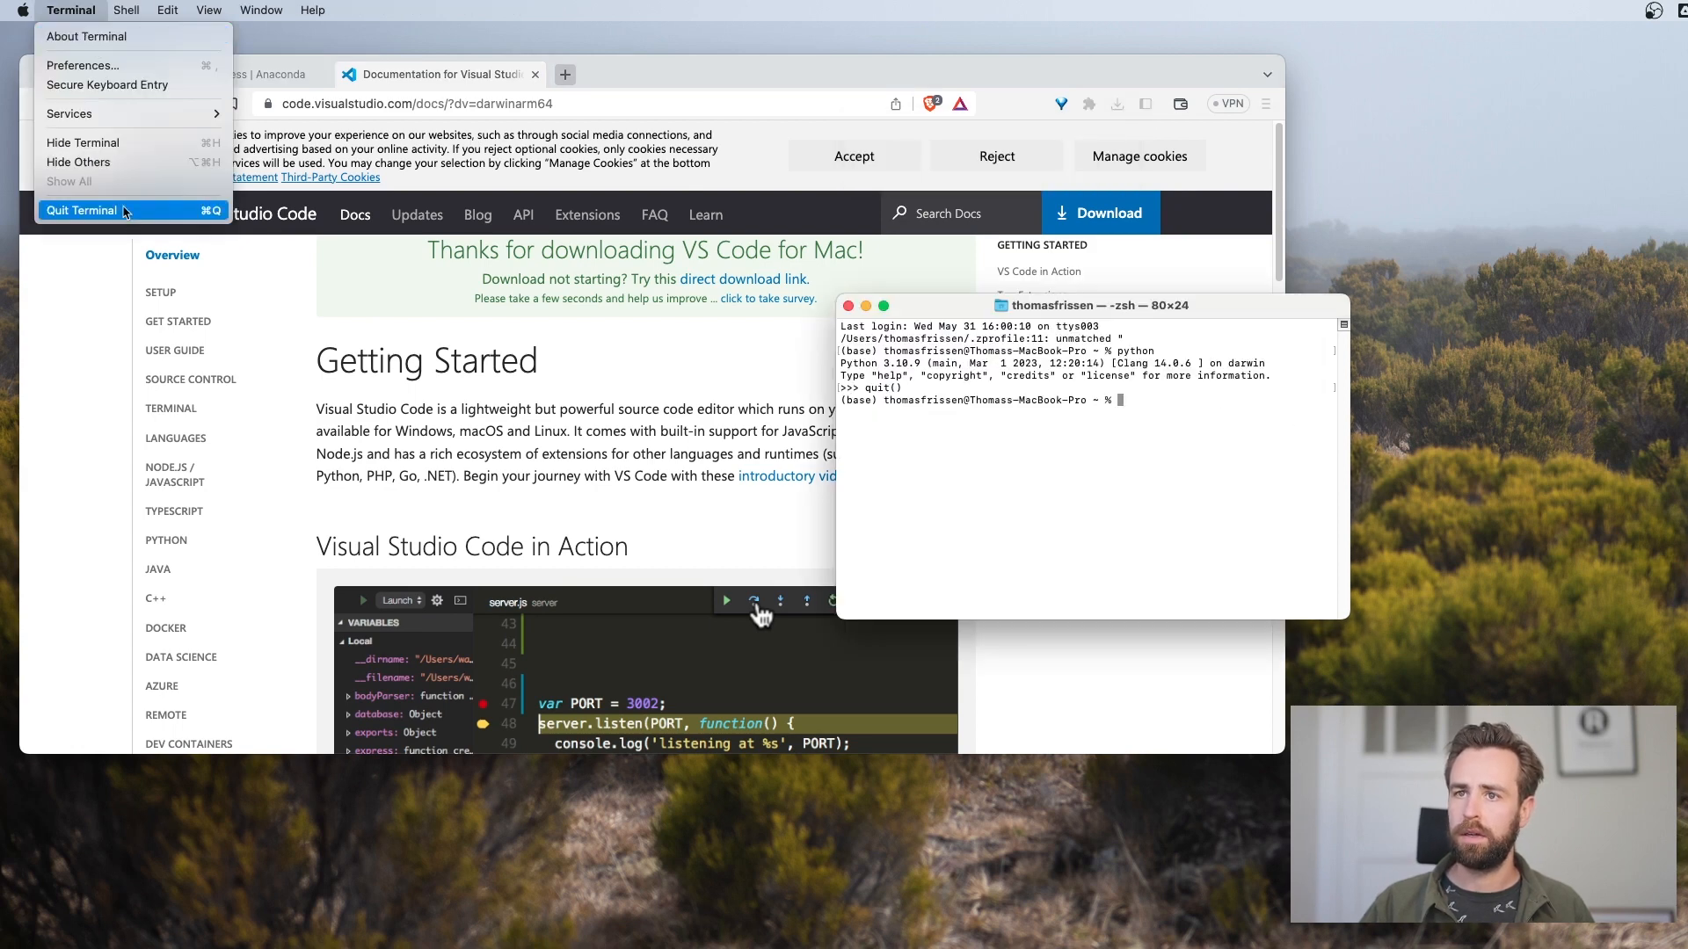
left_click(126, 211)
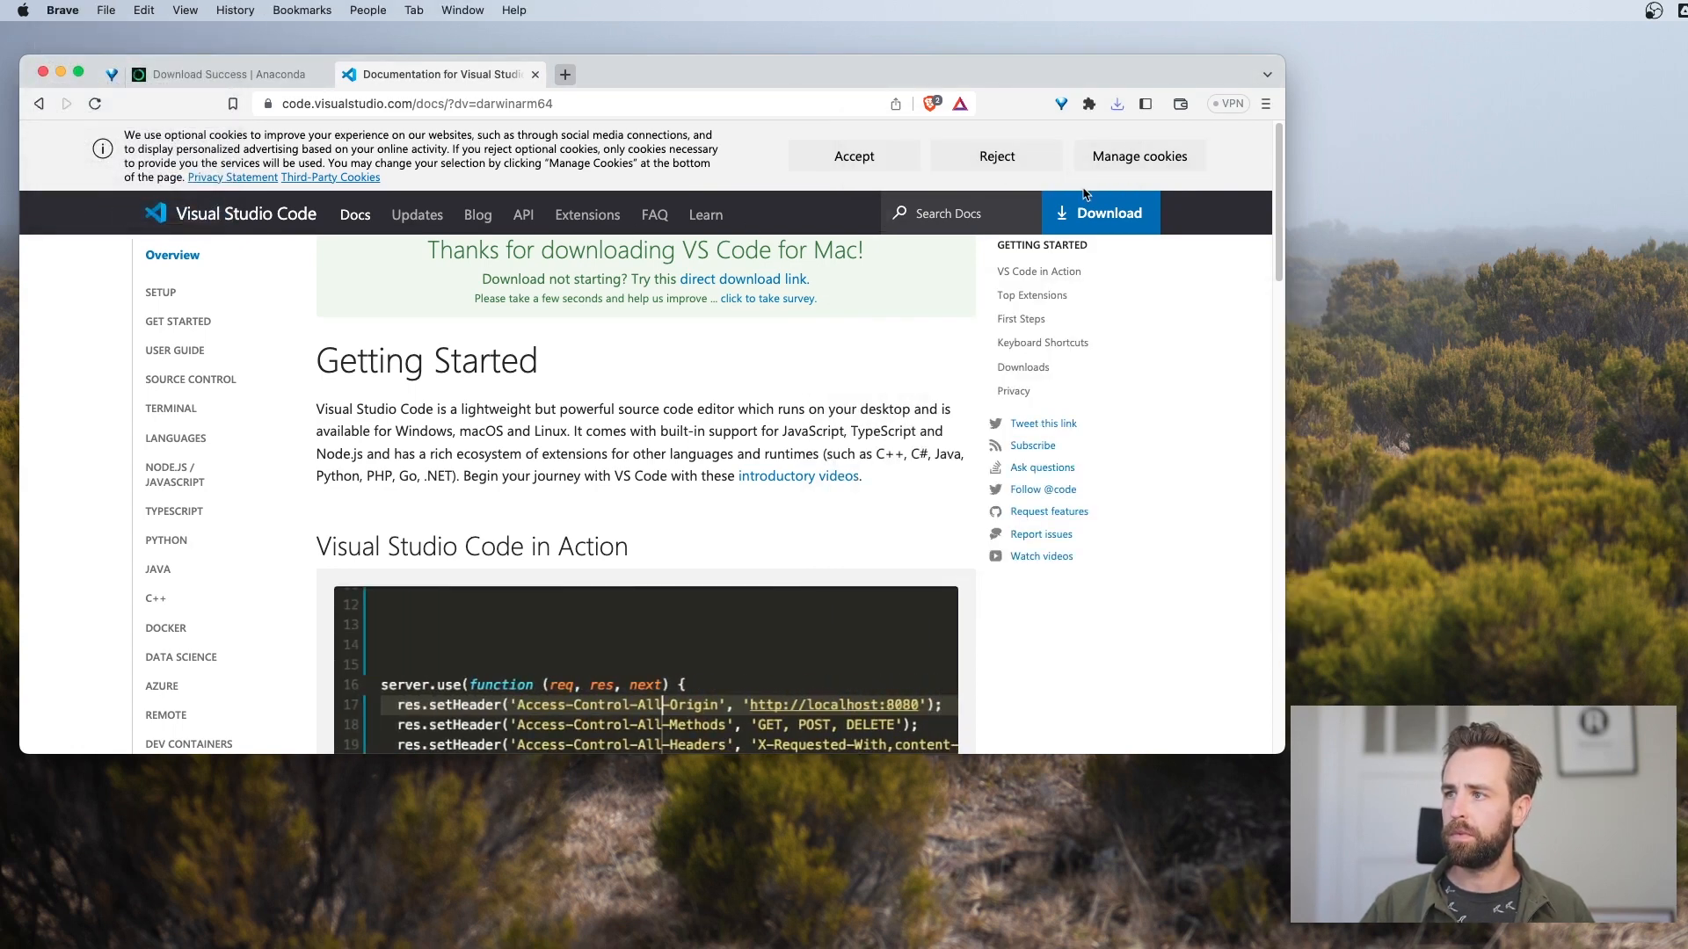
Open VSCode-darwin-arm64.zip from the recent downloads to extract it, and bring the Finder Downloads window over the browser
left_click(1114, 106)
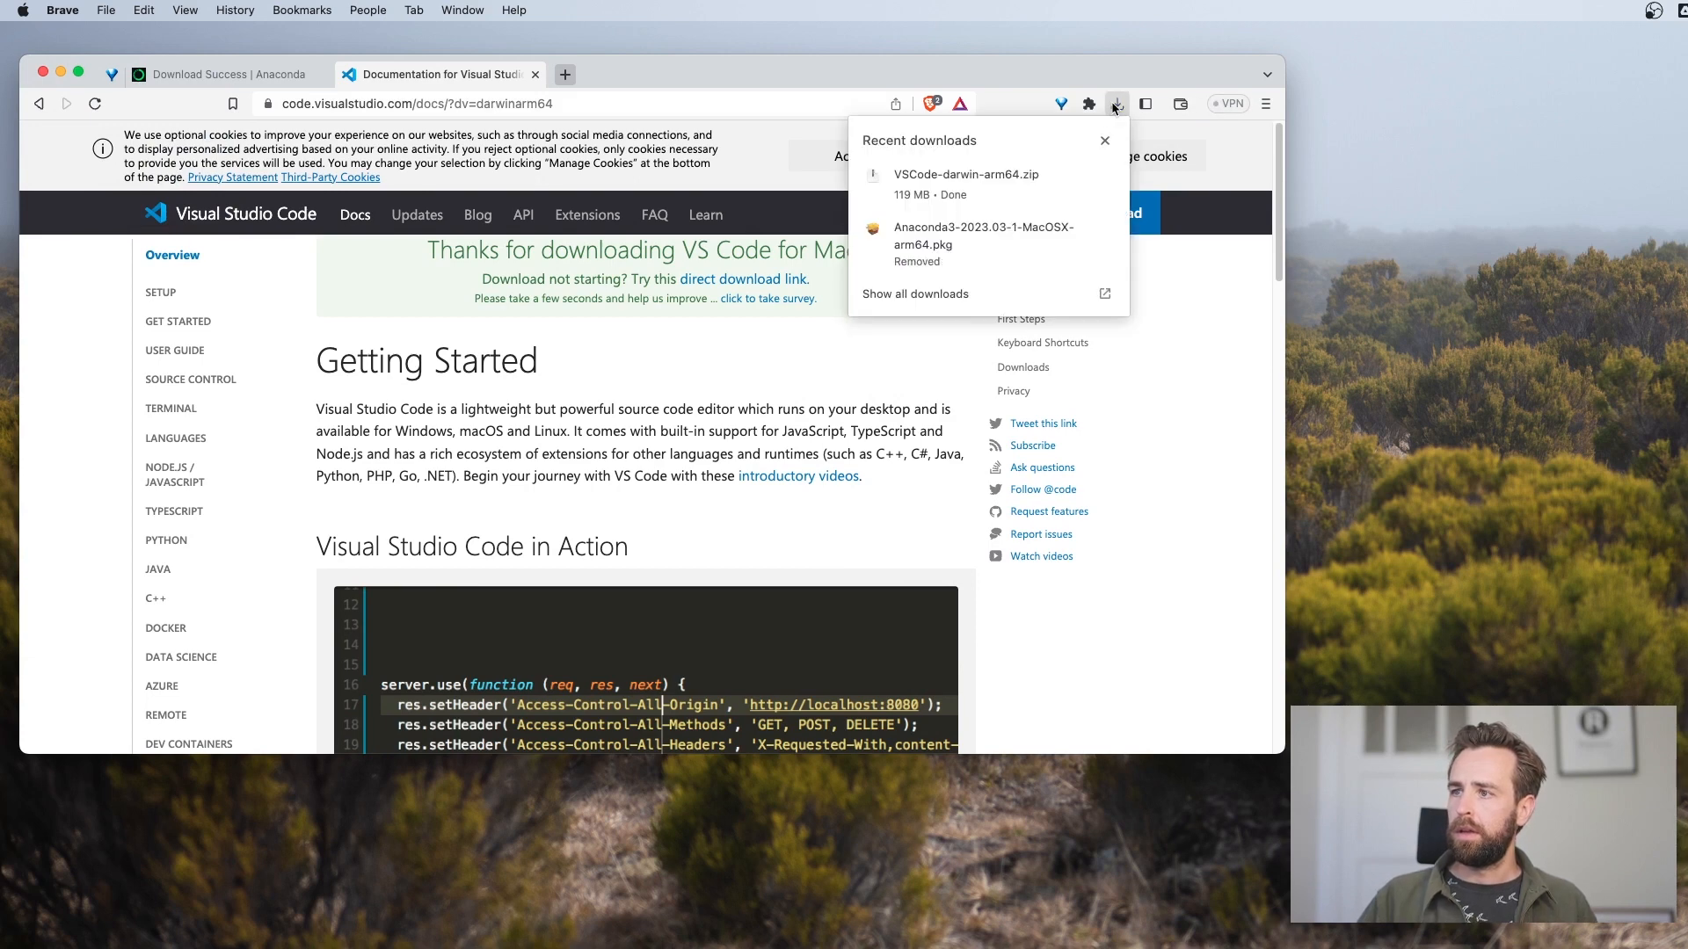
left_click(991, 180)
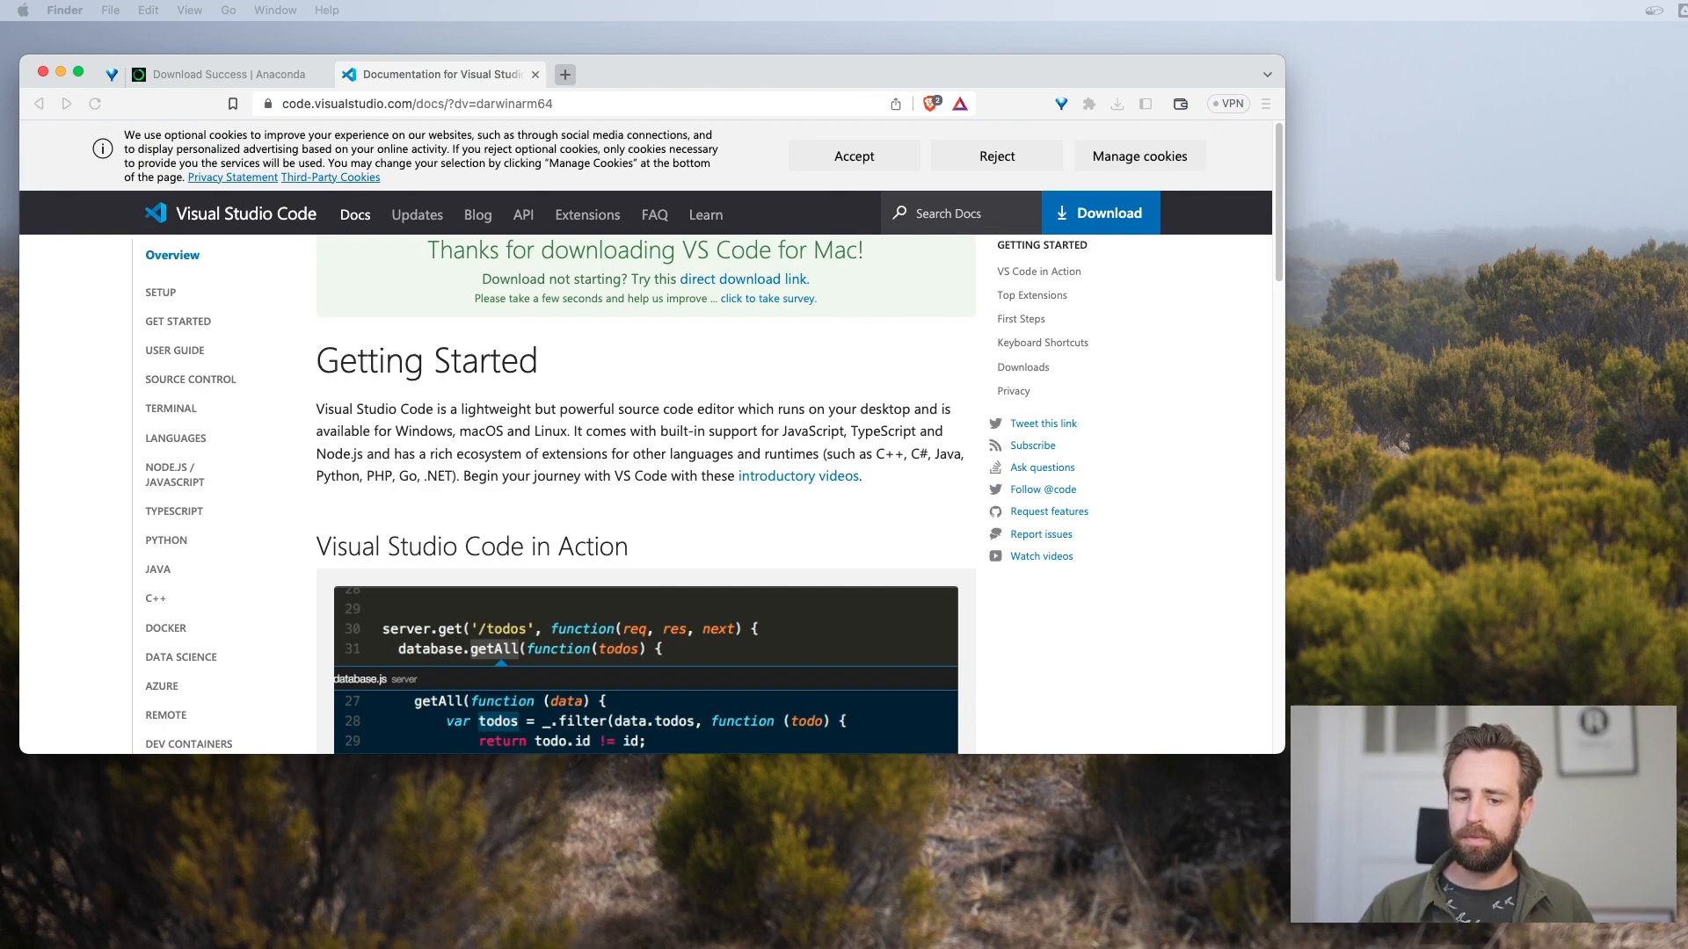
left_click_drag(1687, 308, 919, 241)
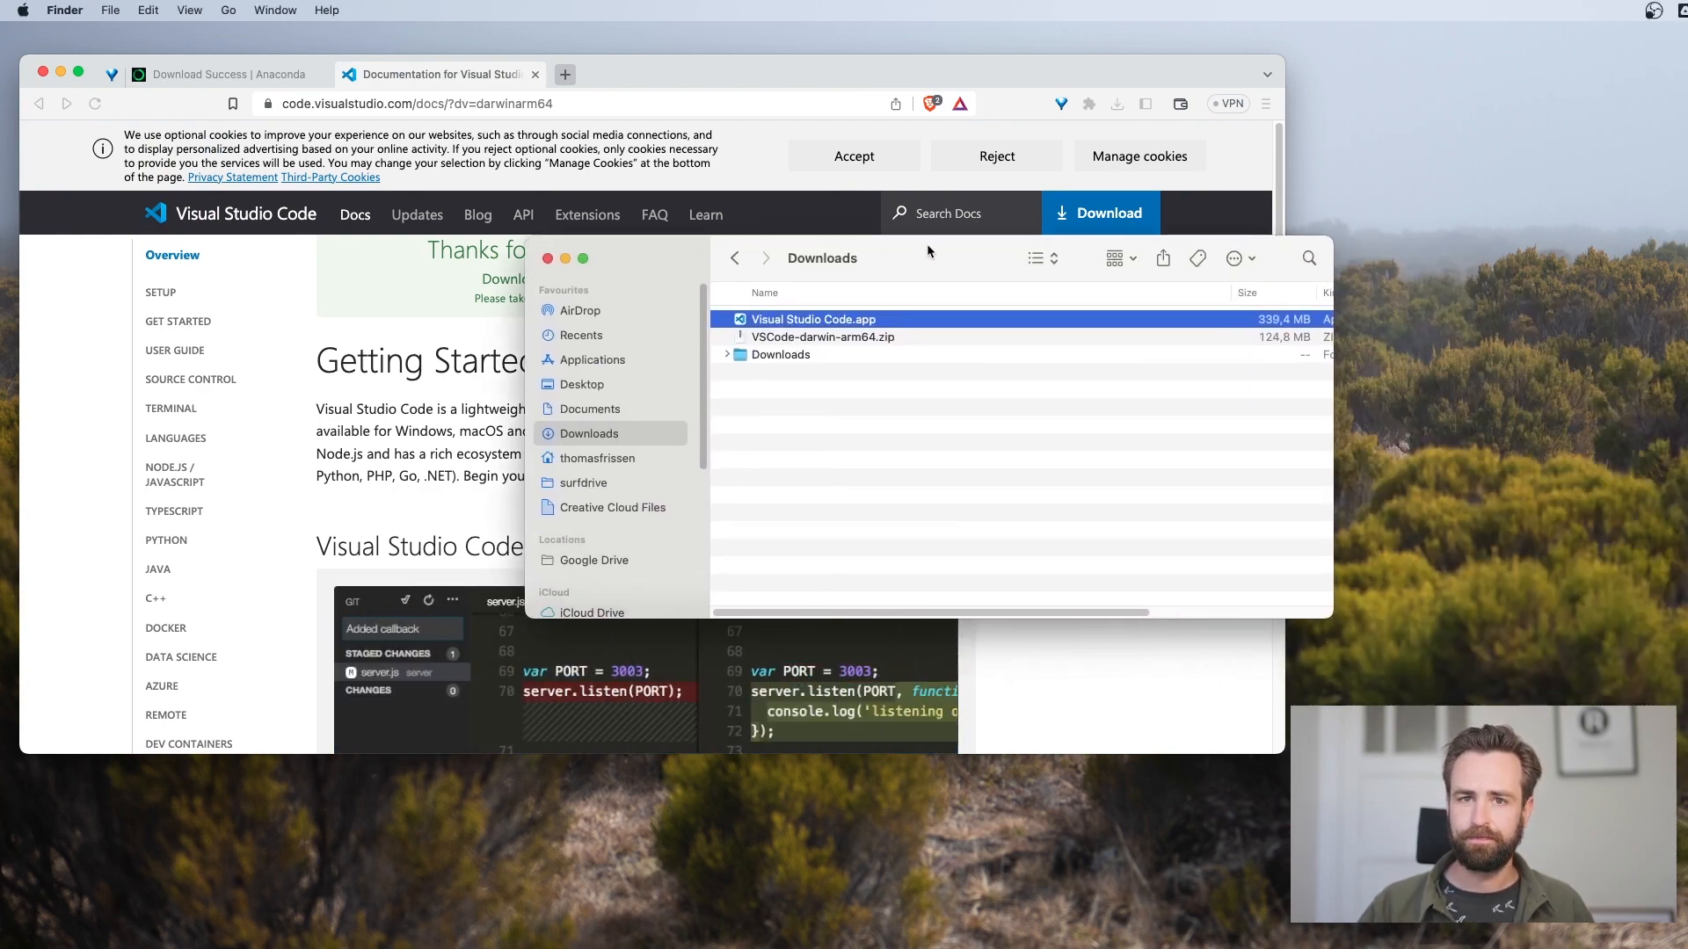
left_click(825, 308)
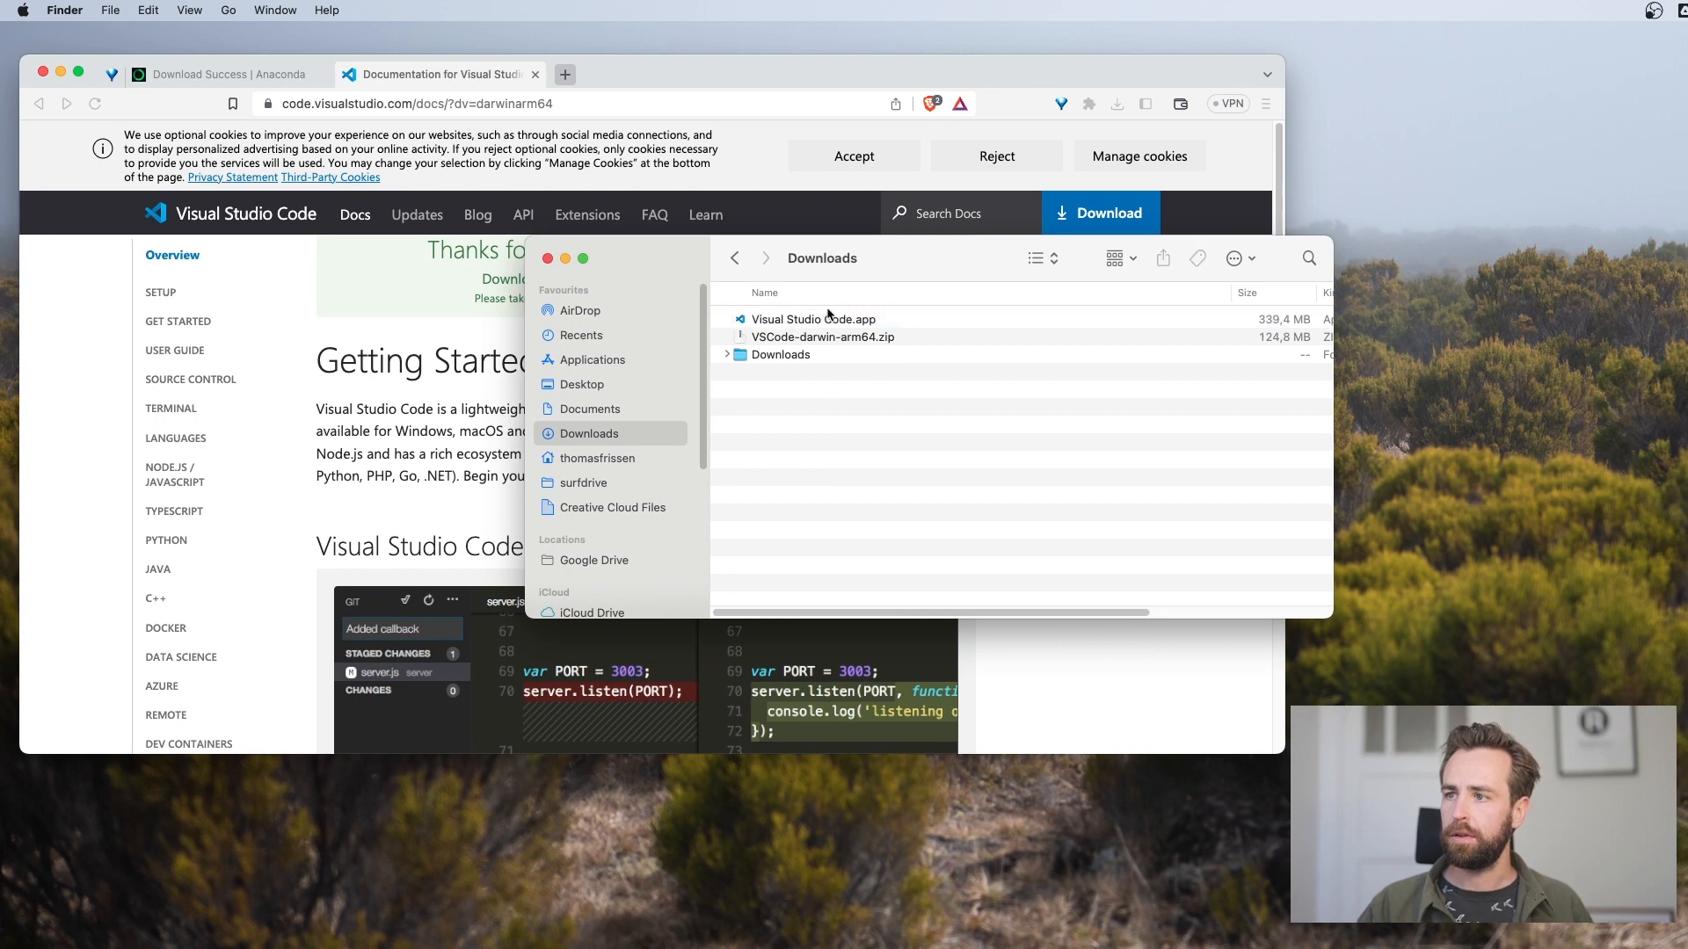
Move Visual Studio Code.app from Downloads to the Applications folder and launch it from there
left_click(826, 324)
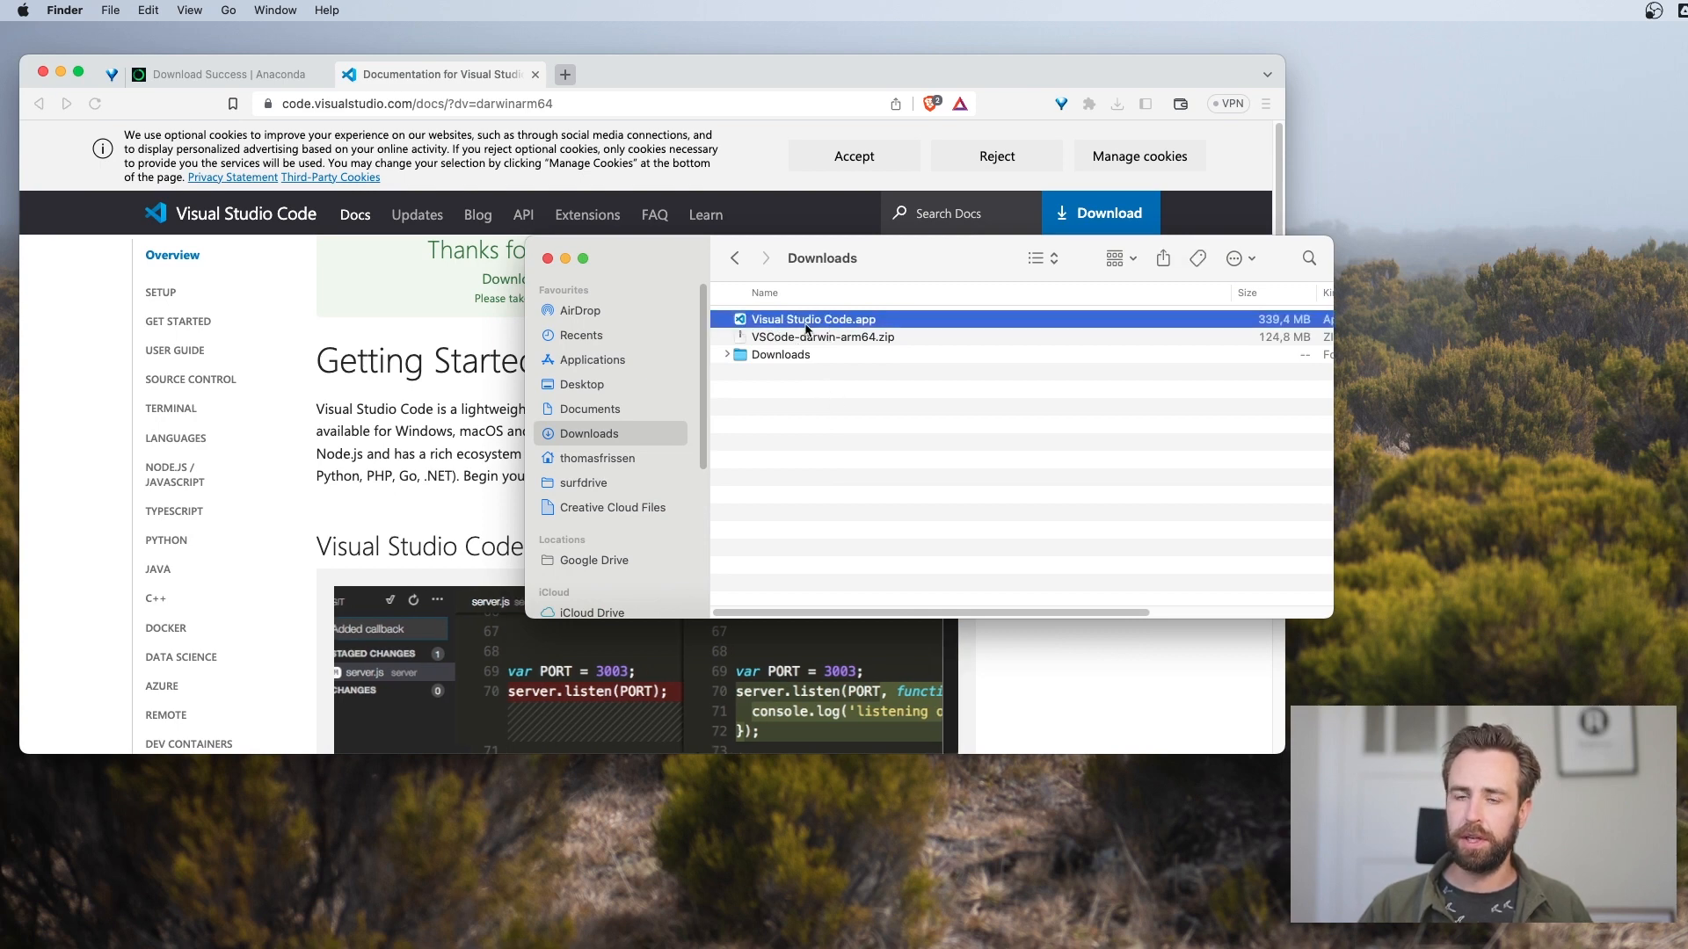
left_click_drag(805, 330, 618, 366)
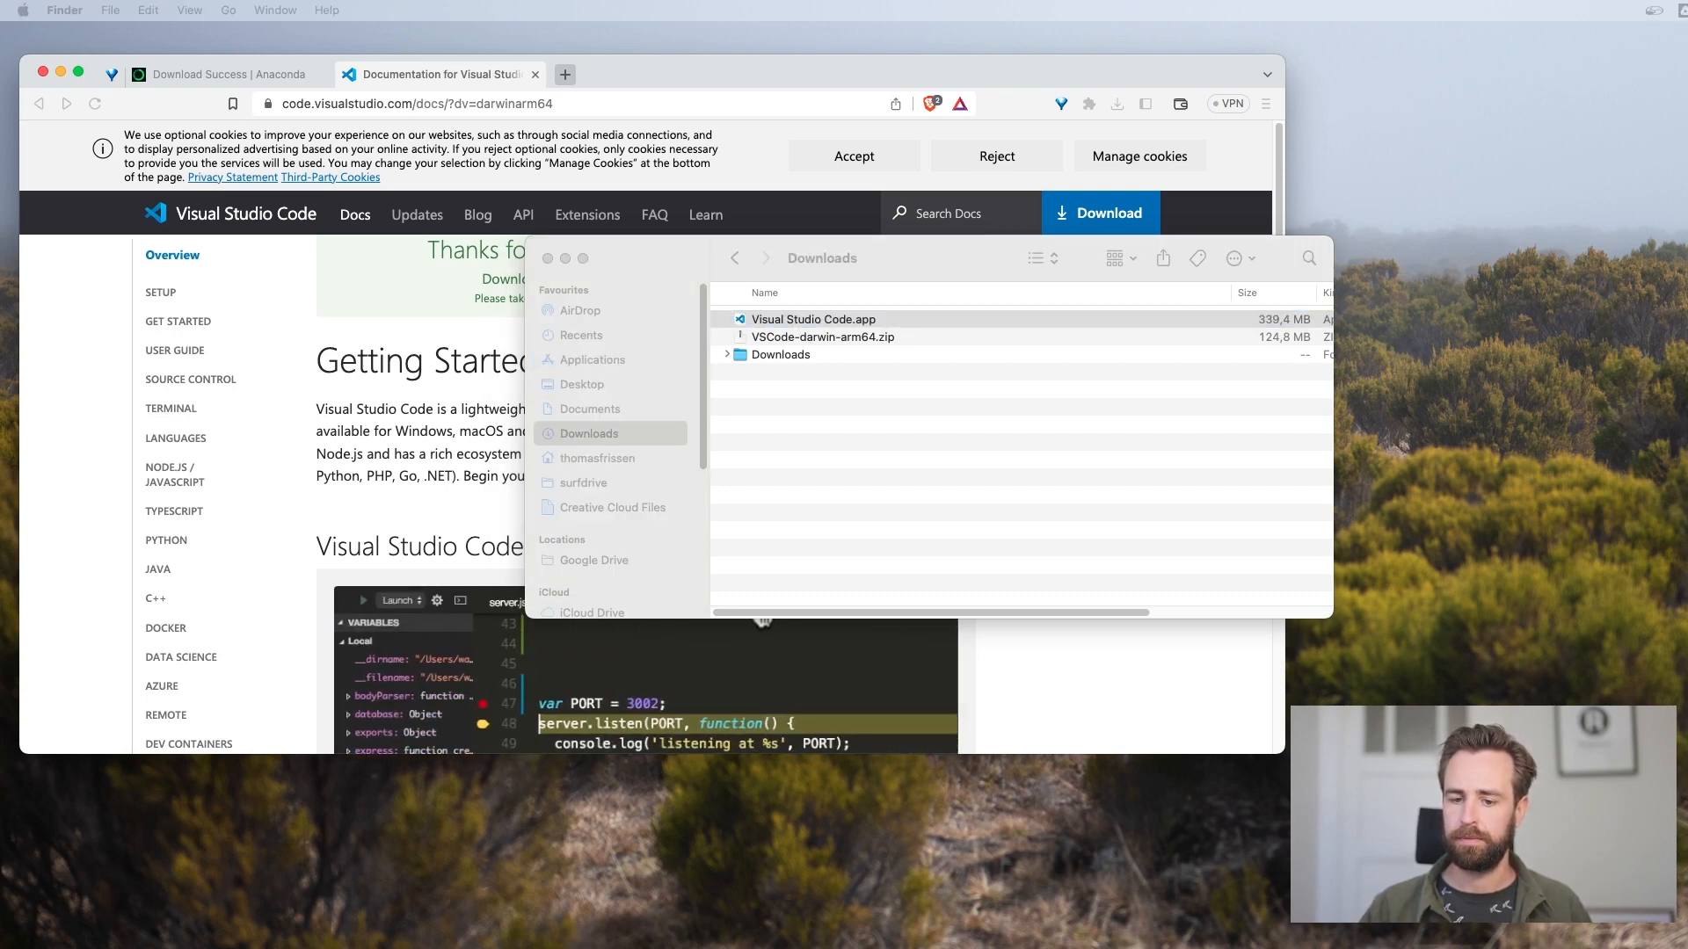
mouse_move(1485, 947)
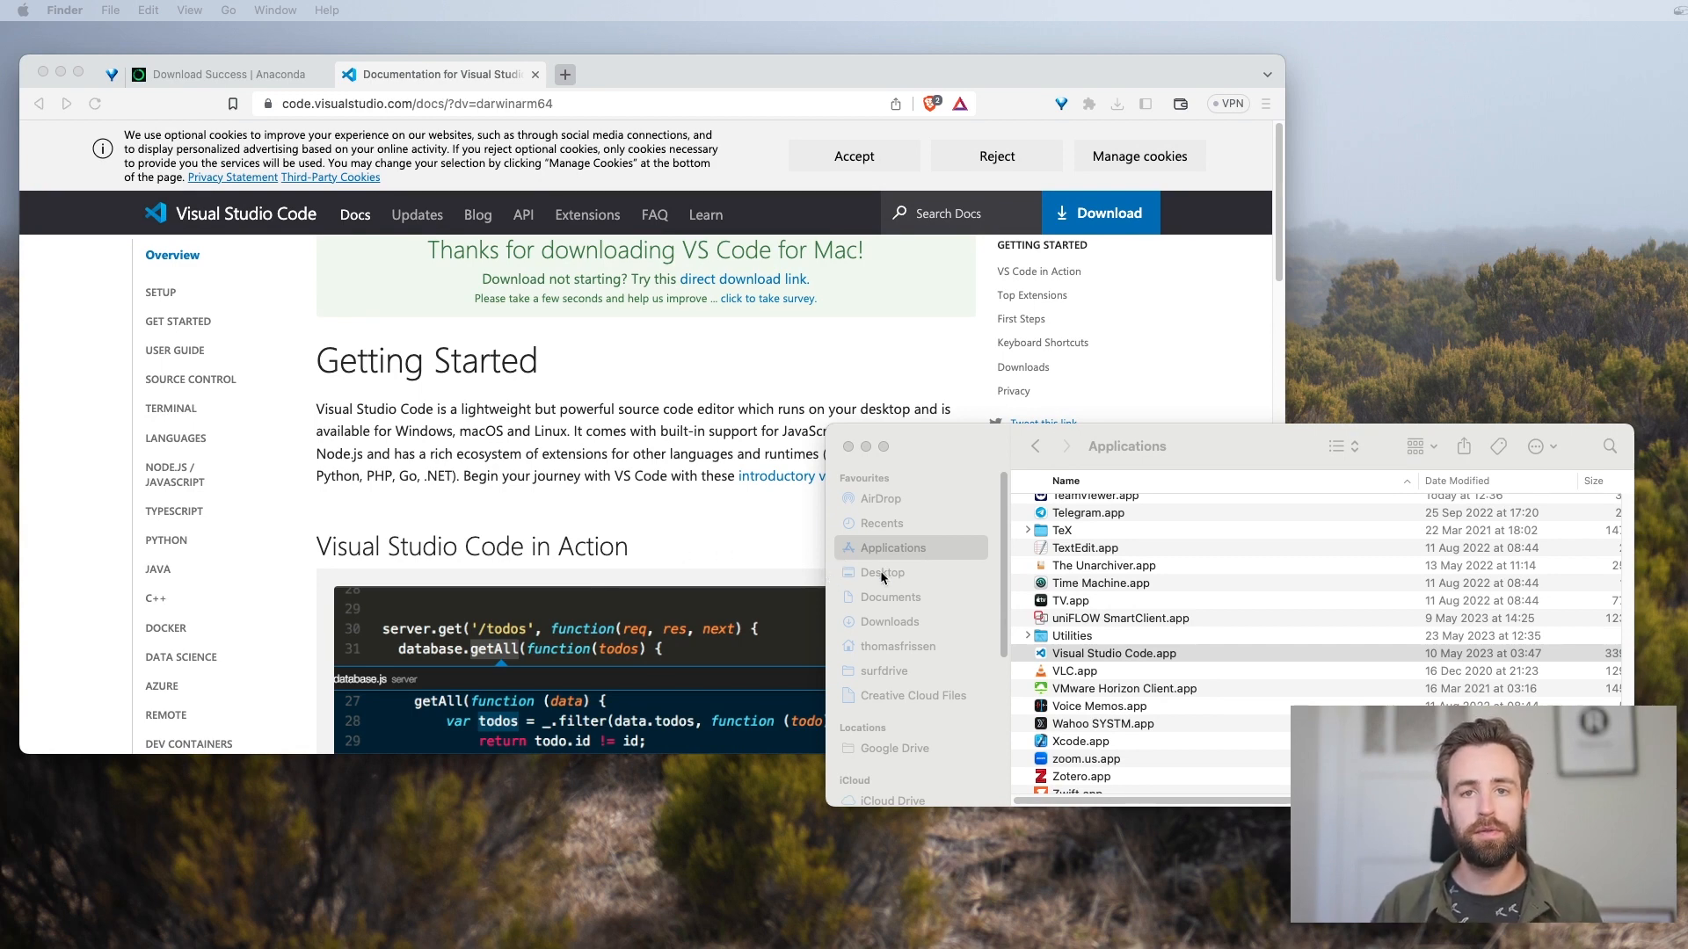
double_click(1061, 658)
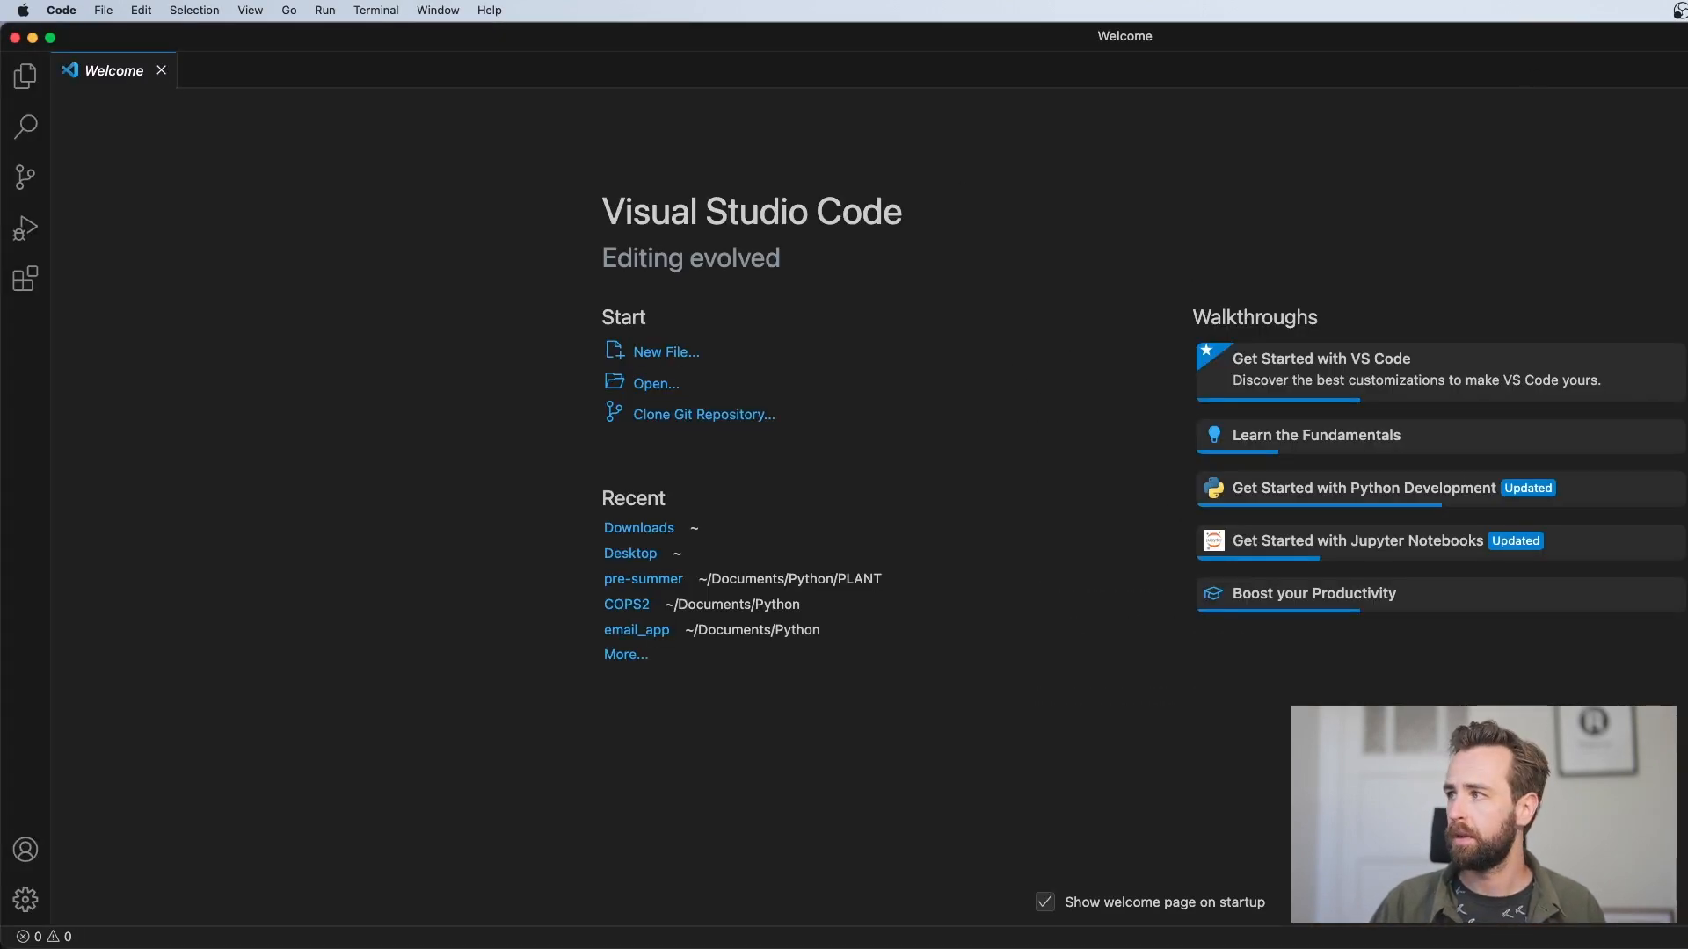
Move the Visual Studio Code window fully into view and shrink it so the windows behind it can be seen
left_click_drag(1686, 74, 1412, 76)
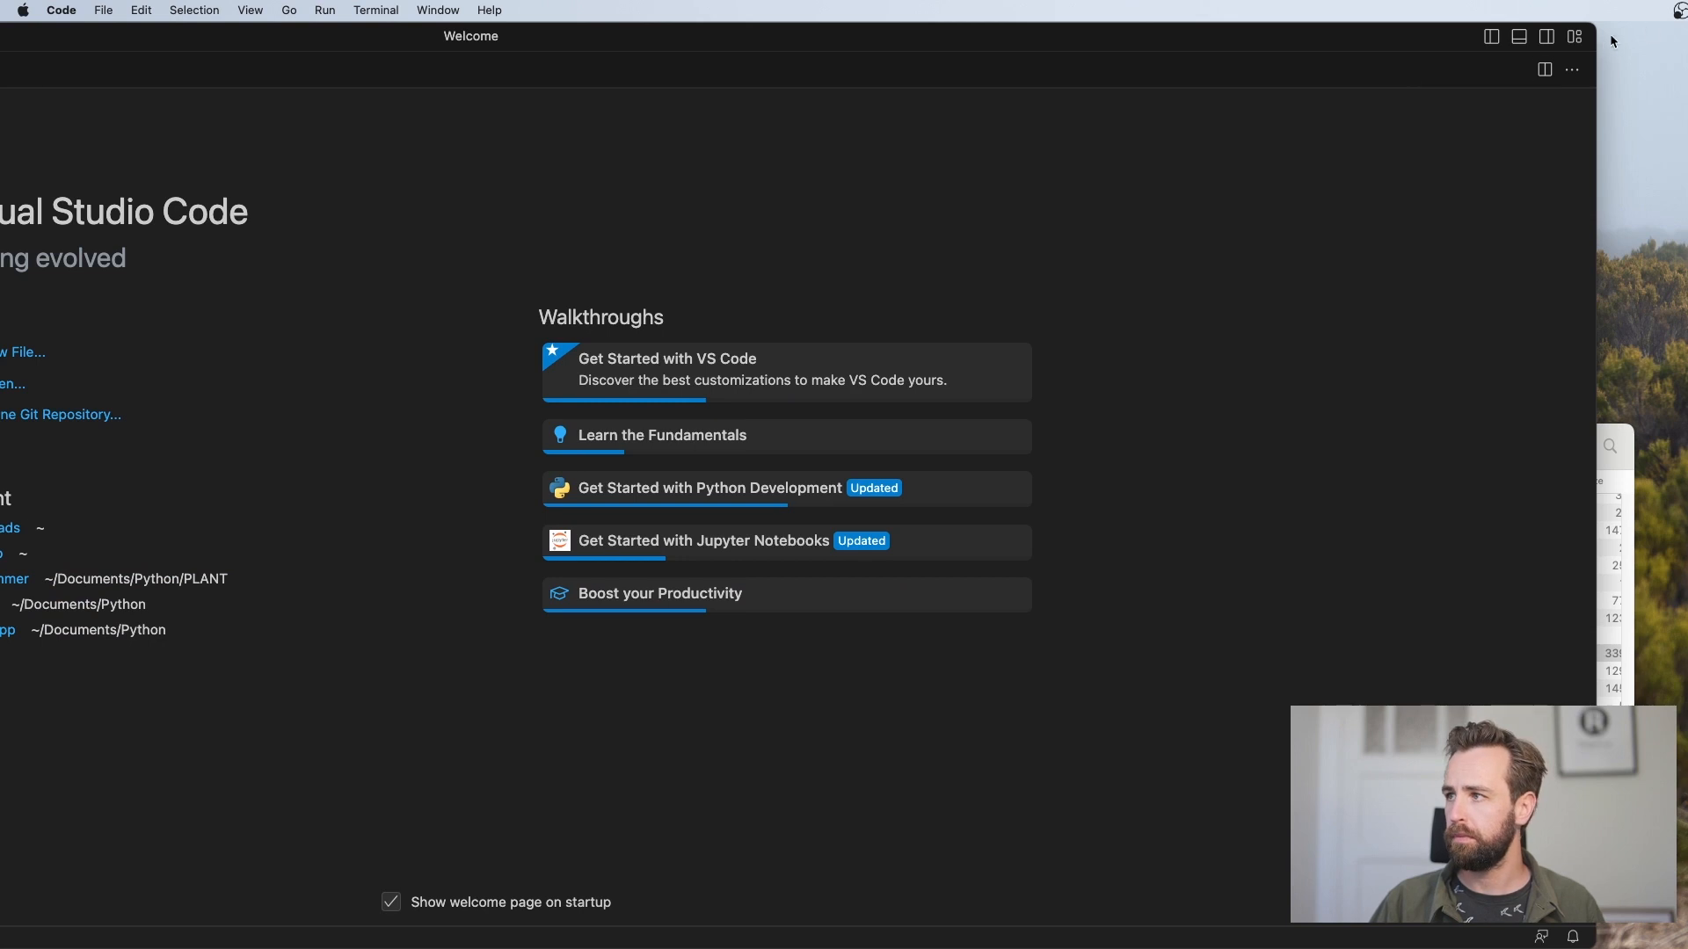
left_click_drag(1596, 36, 754, 42)
left_click_drag(534, 42, 1209, 35)
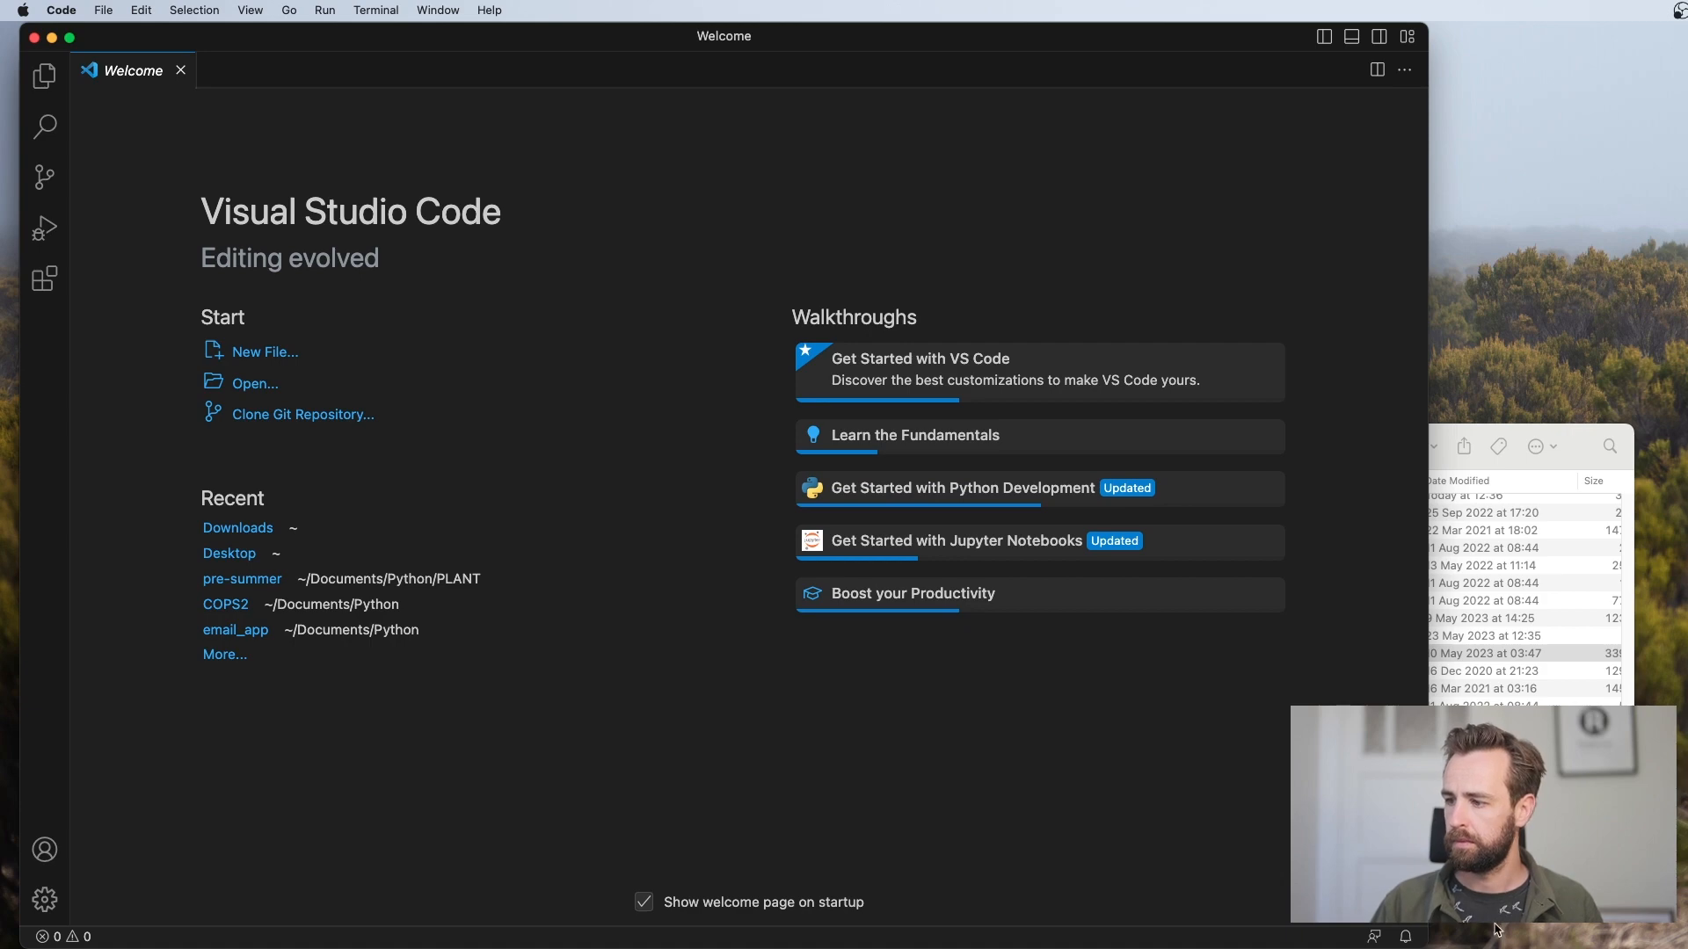
left_click_drag(1412, 940, 1131, 672)
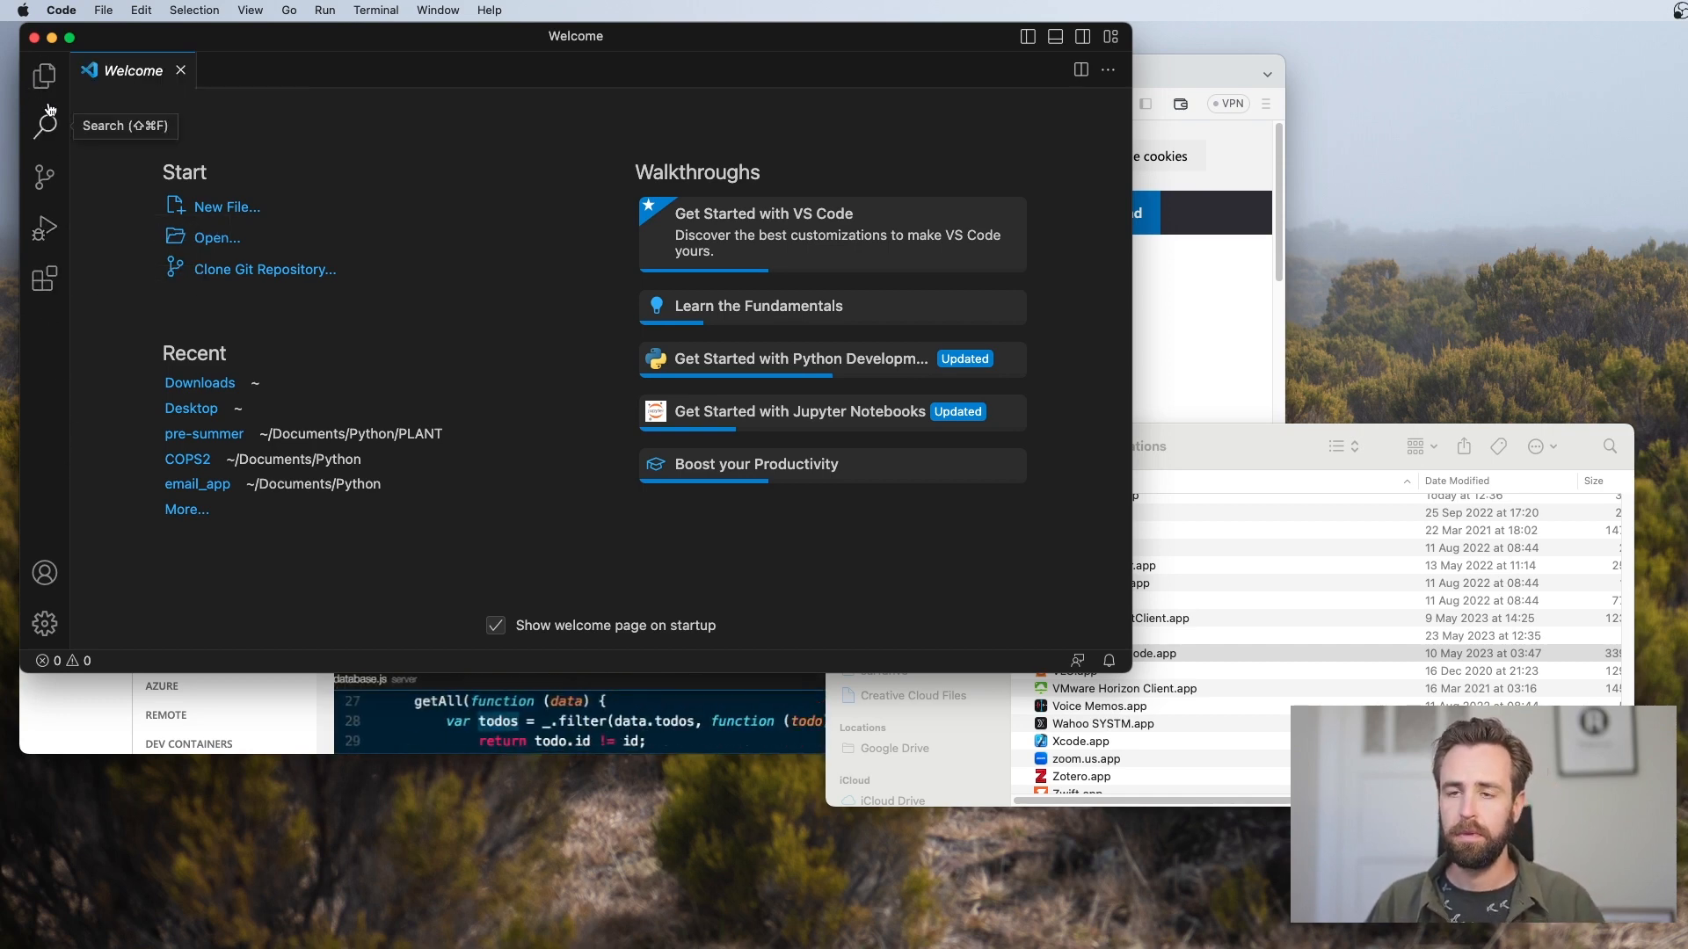
Search the extensions marketplace for "python" and open the details of Microsoft's Python extension
left_click(45, 280)
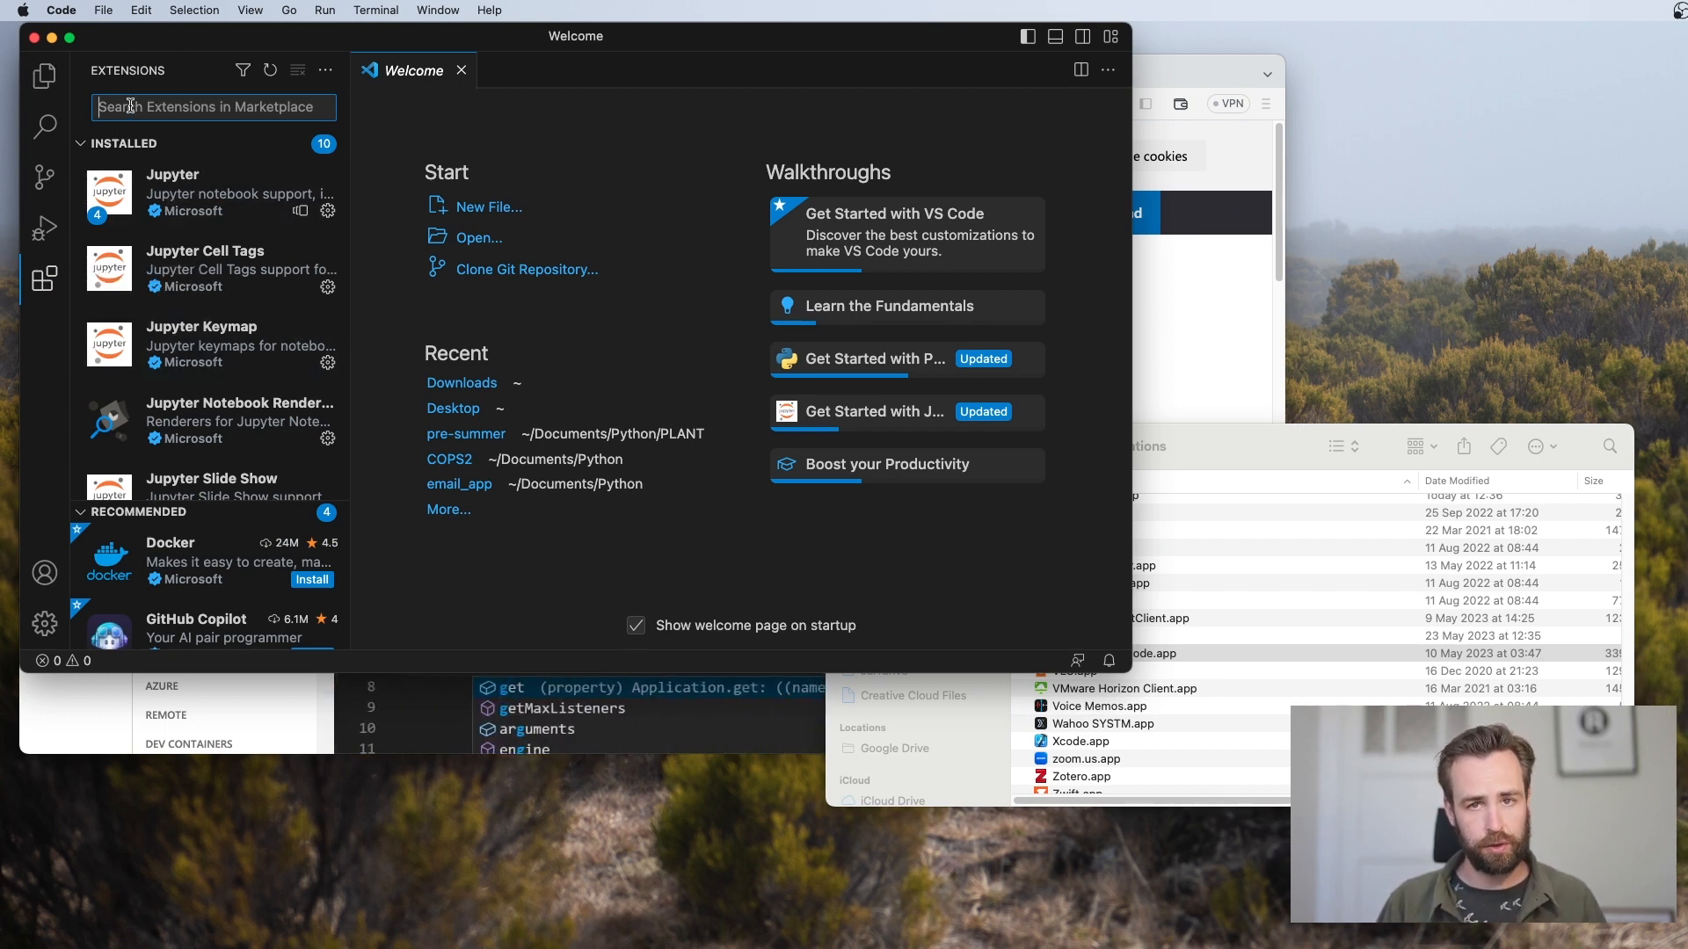
type("python")
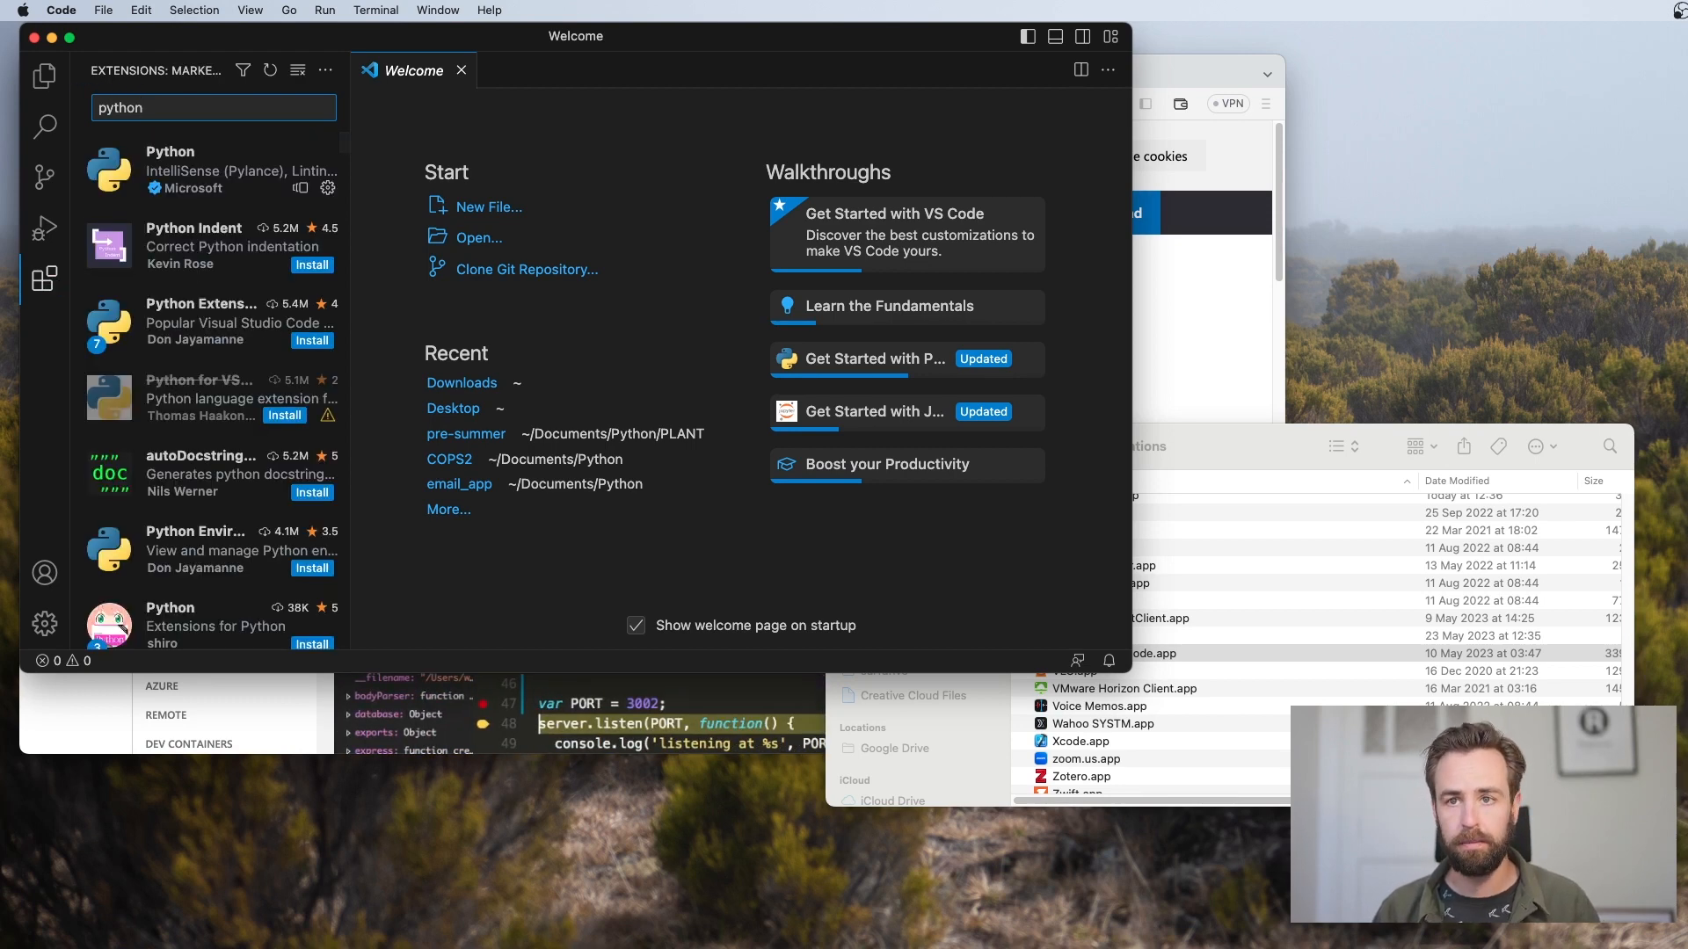
left_click(202, 172)
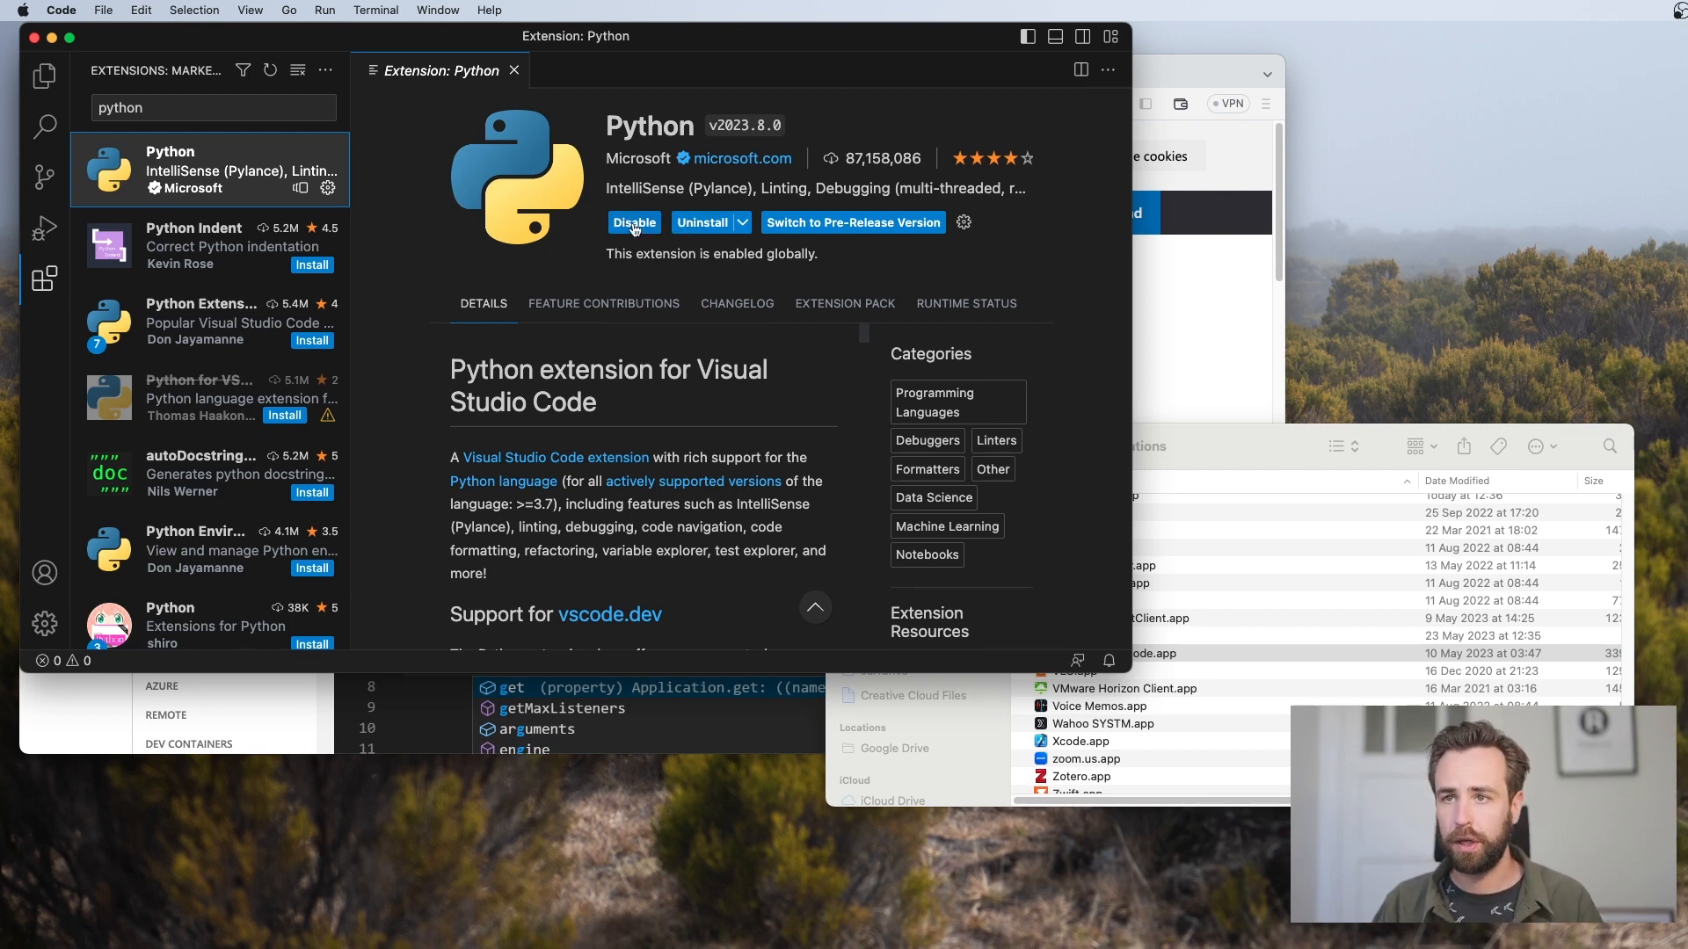
Open the Downloads folder from the home directory as the workspace in the Explorer
left_click(44, 76)
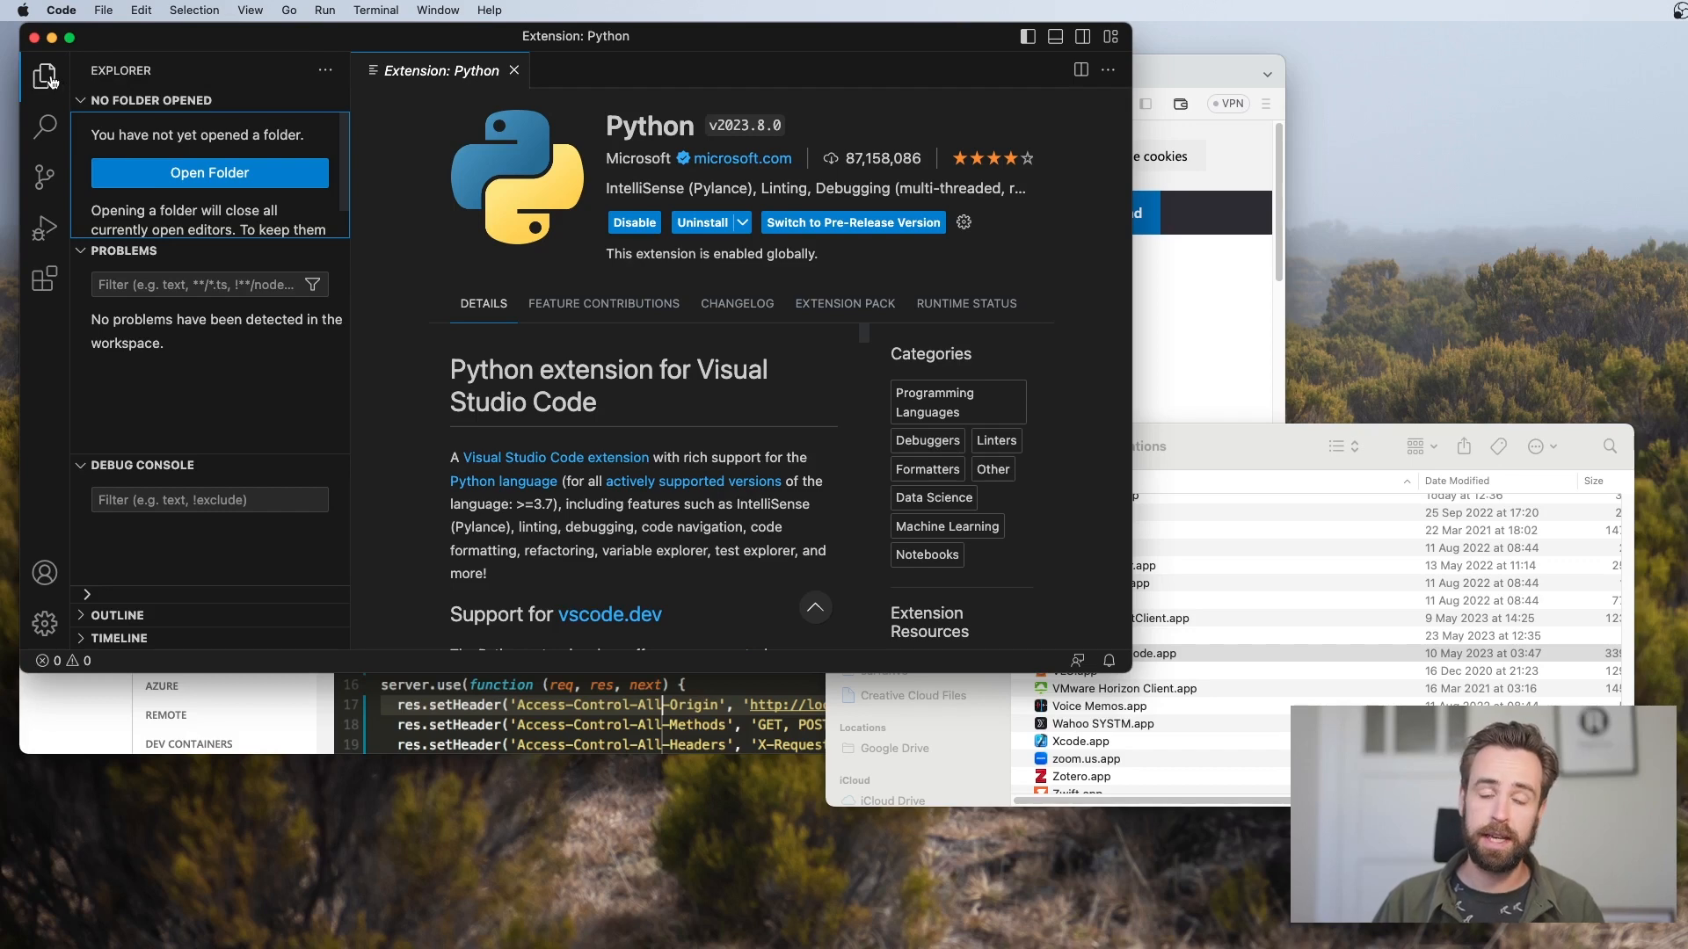
left_click(170, 176)
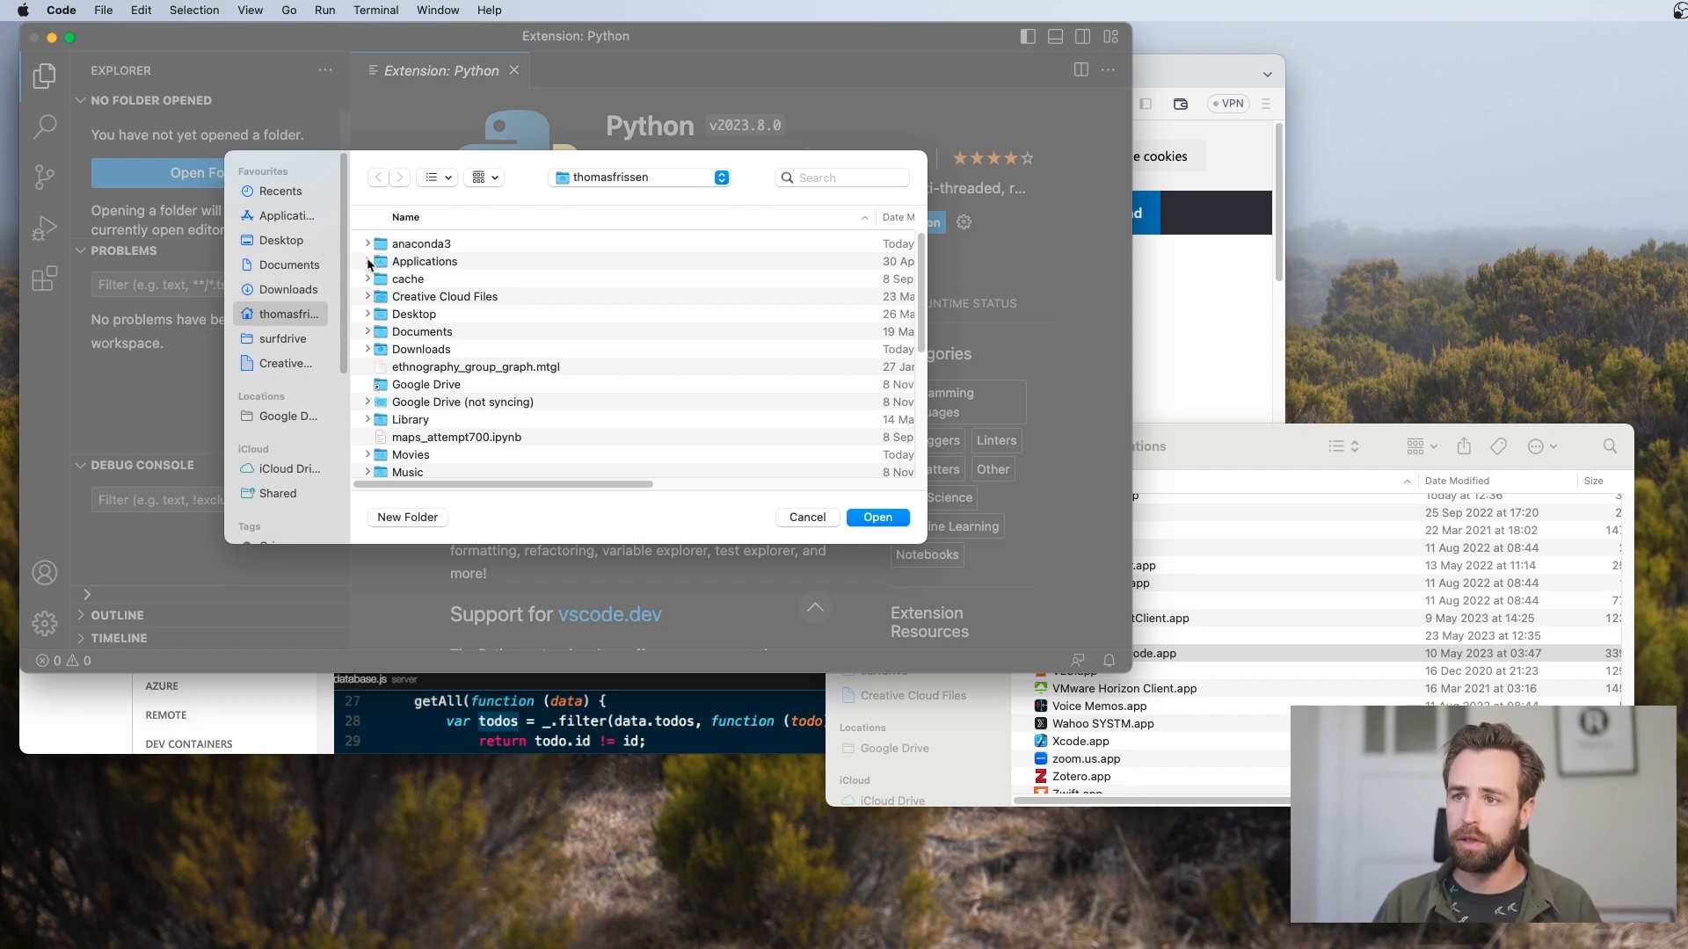
double_click(413, 349)
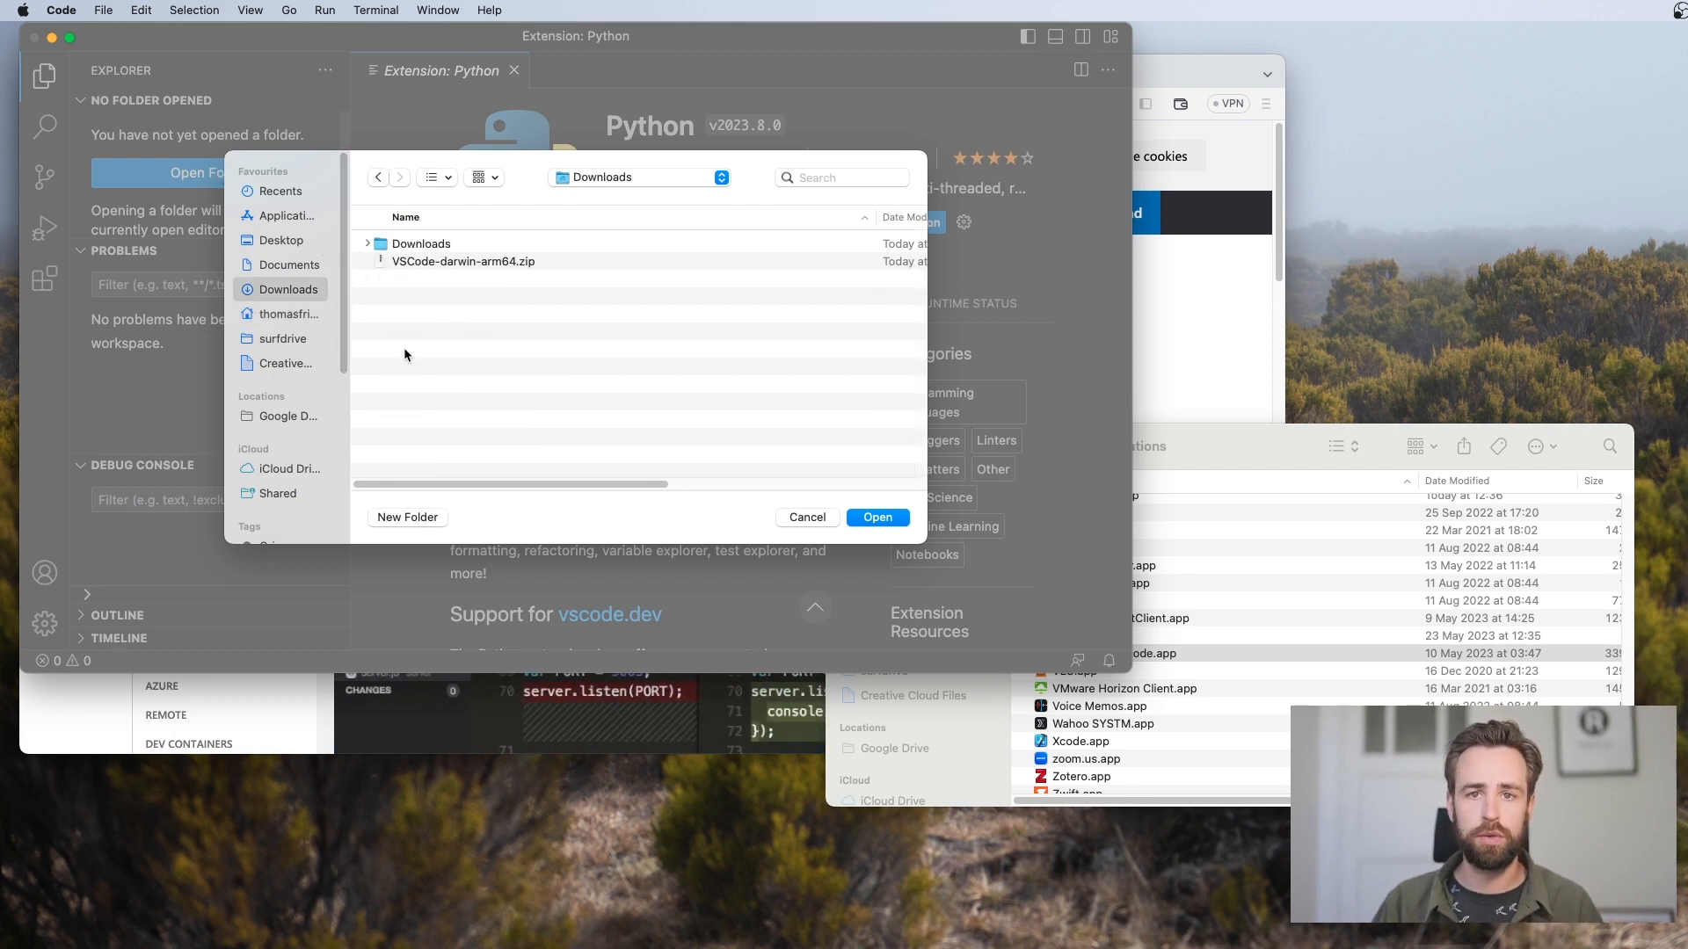
left_click(862, 516)
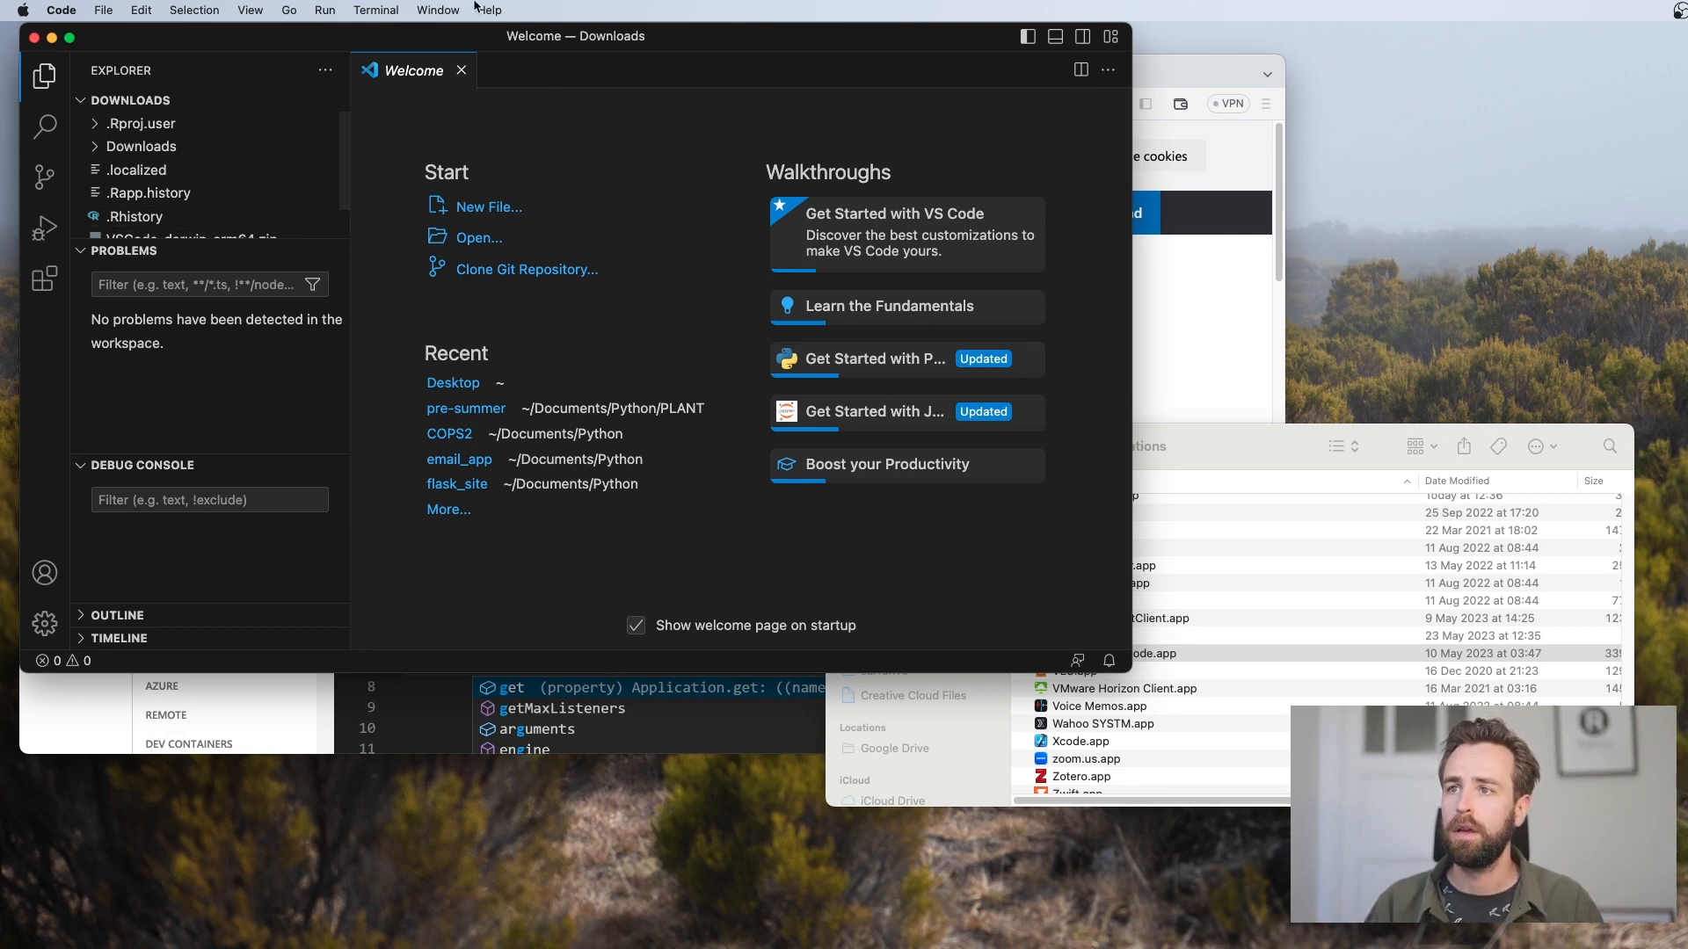
Create a new Python file and choose the Conda interpreter Python 3.10.9 ('base') for it
left_click(476, 208)
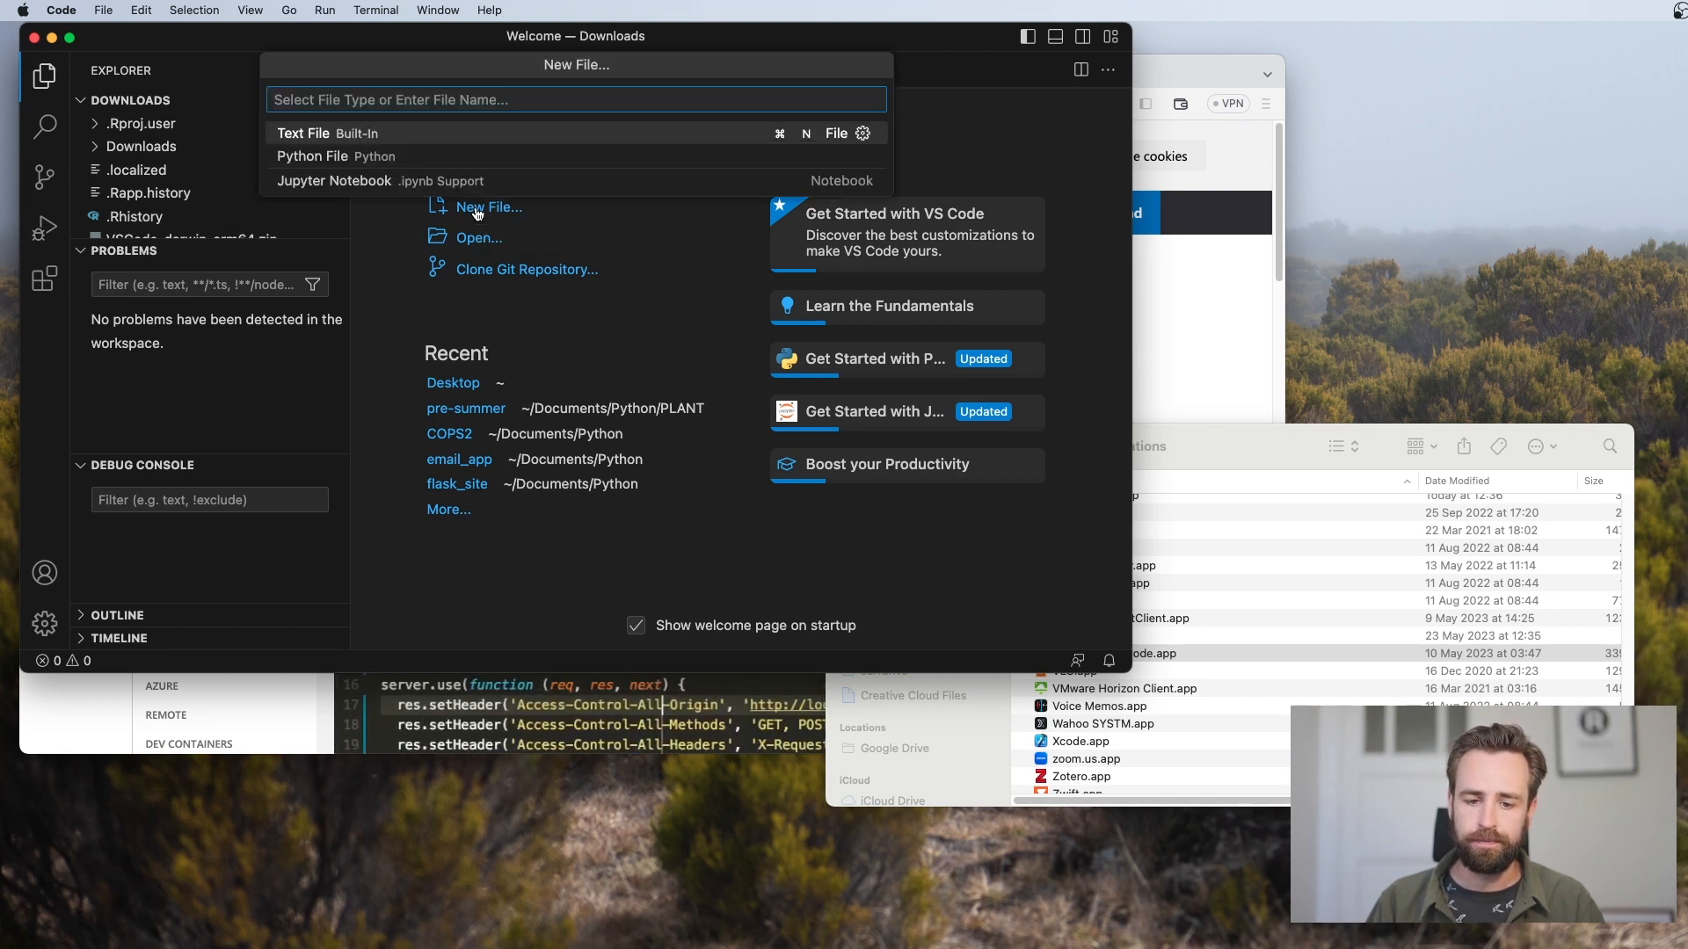
left_click(372, 165)
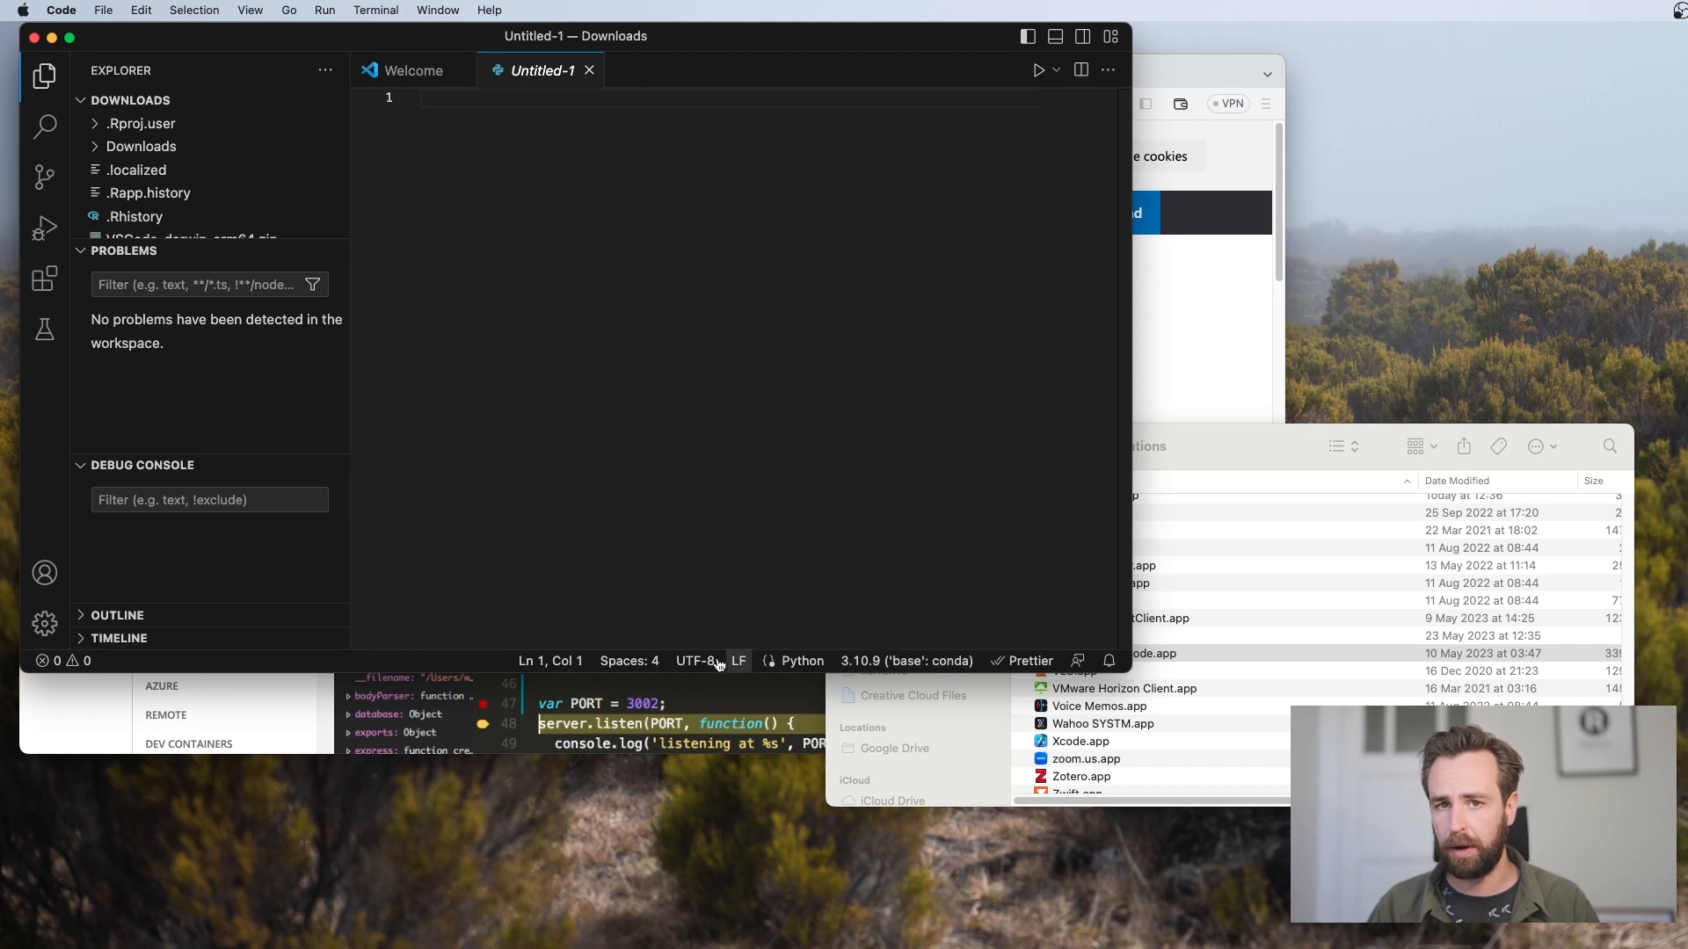
left_click(866, 663)
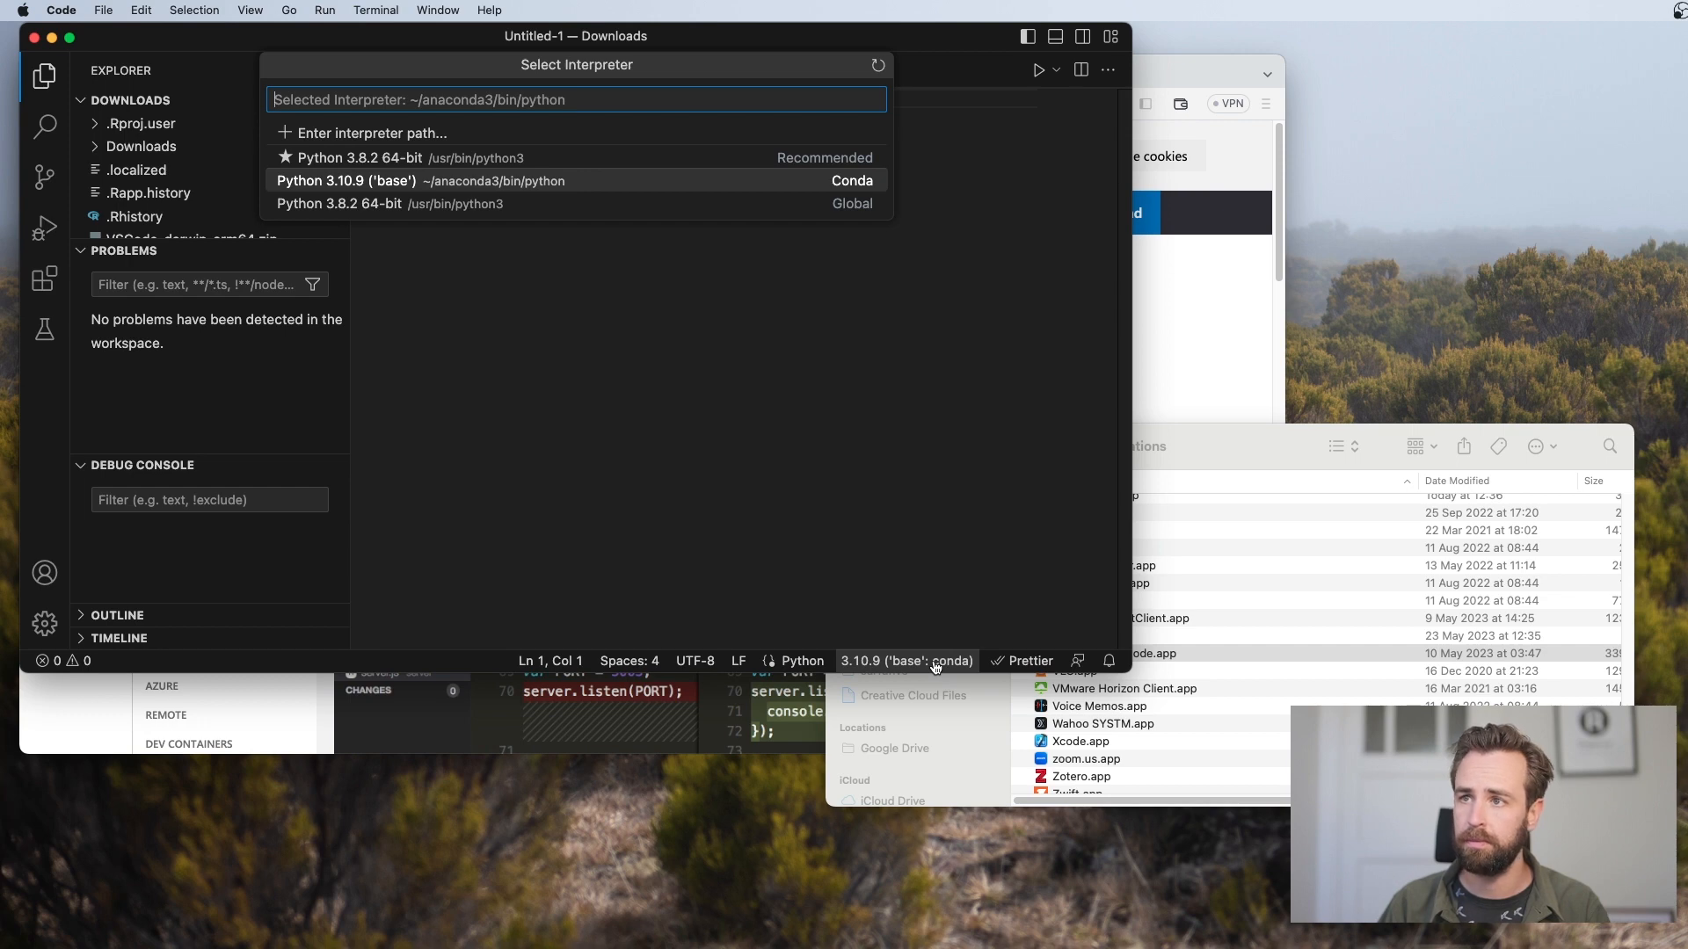
left_click(390, 181)
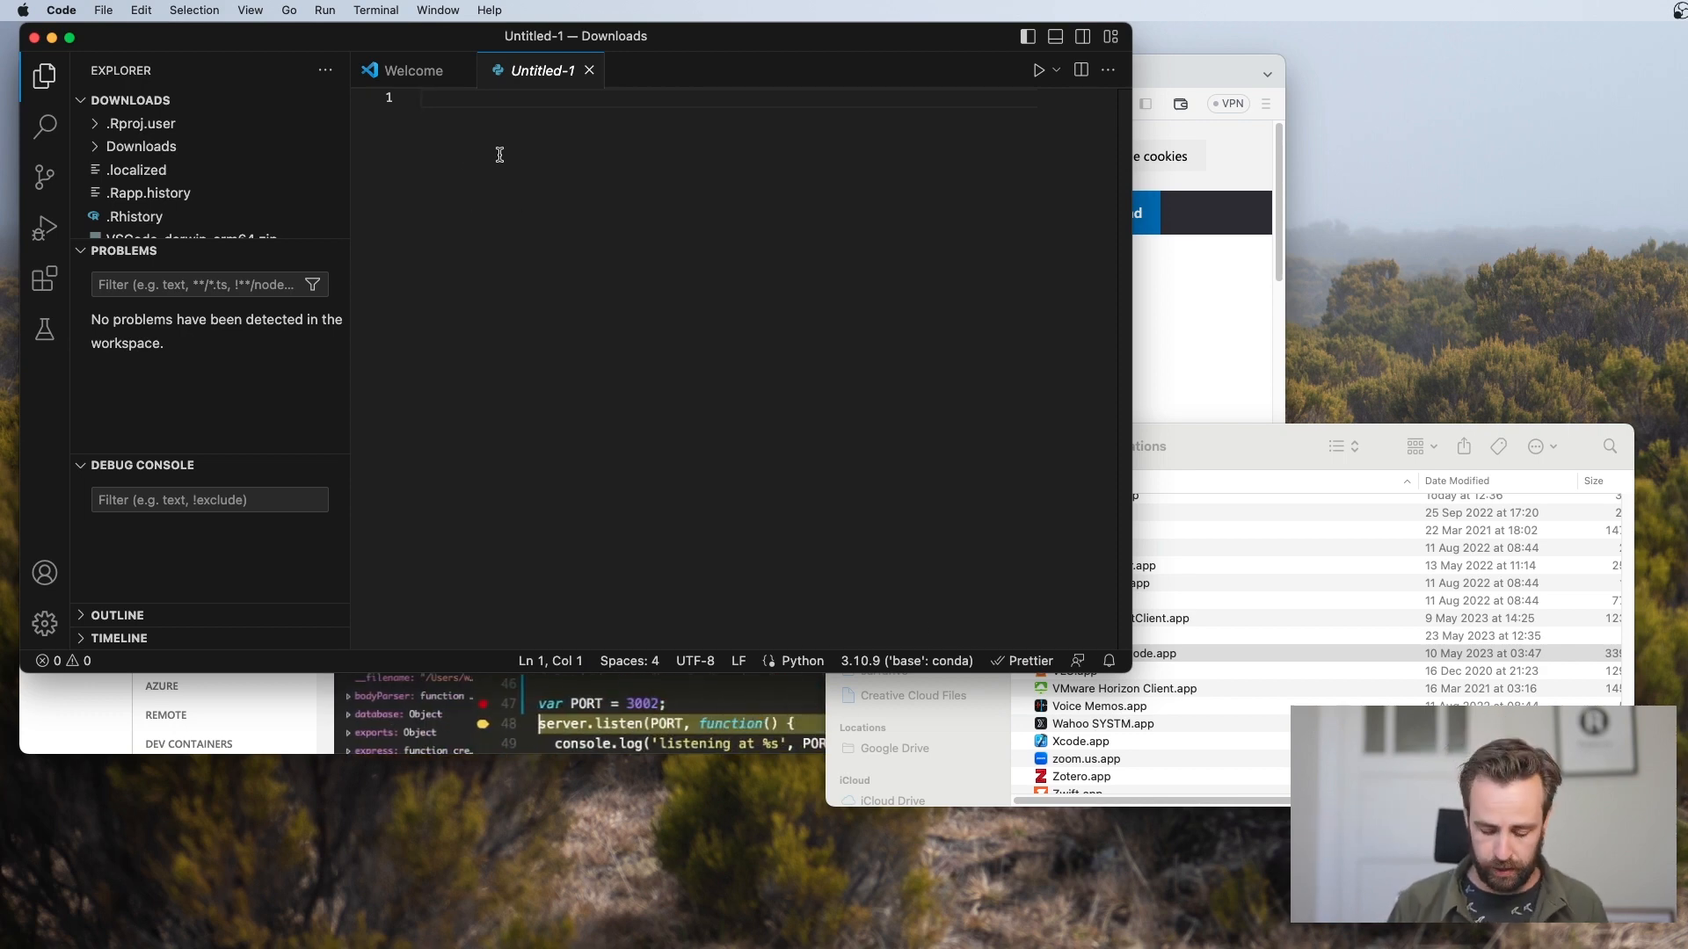
Write print("hello") on the first line of the new Python file
type("print(")
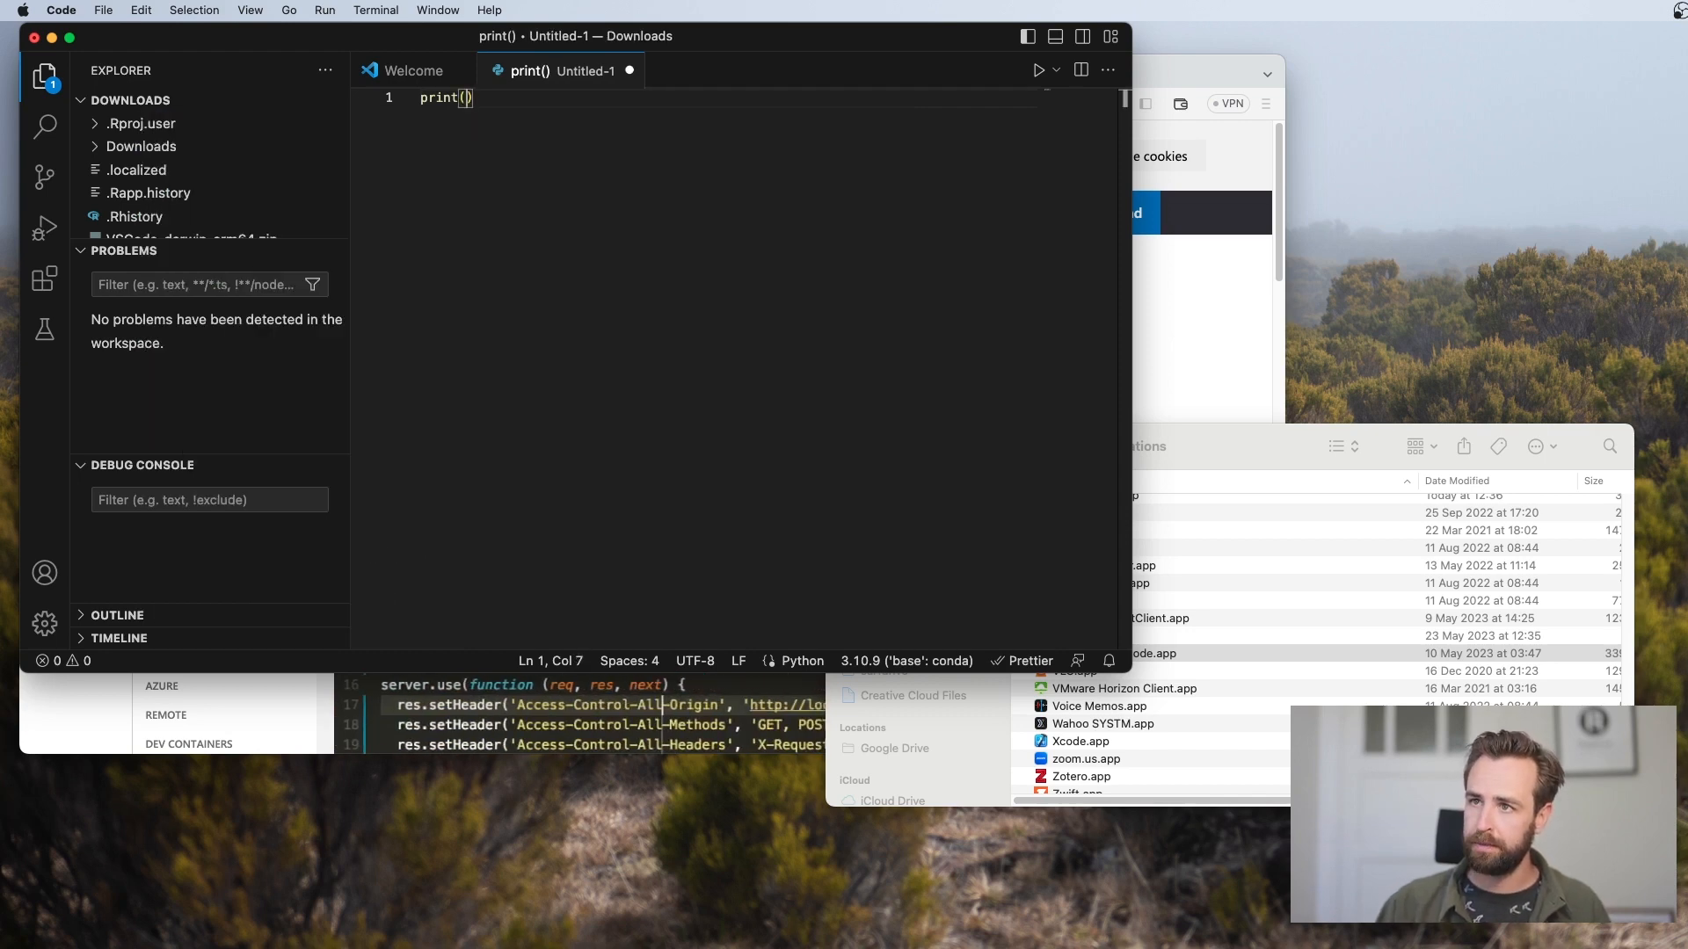
type("\"")
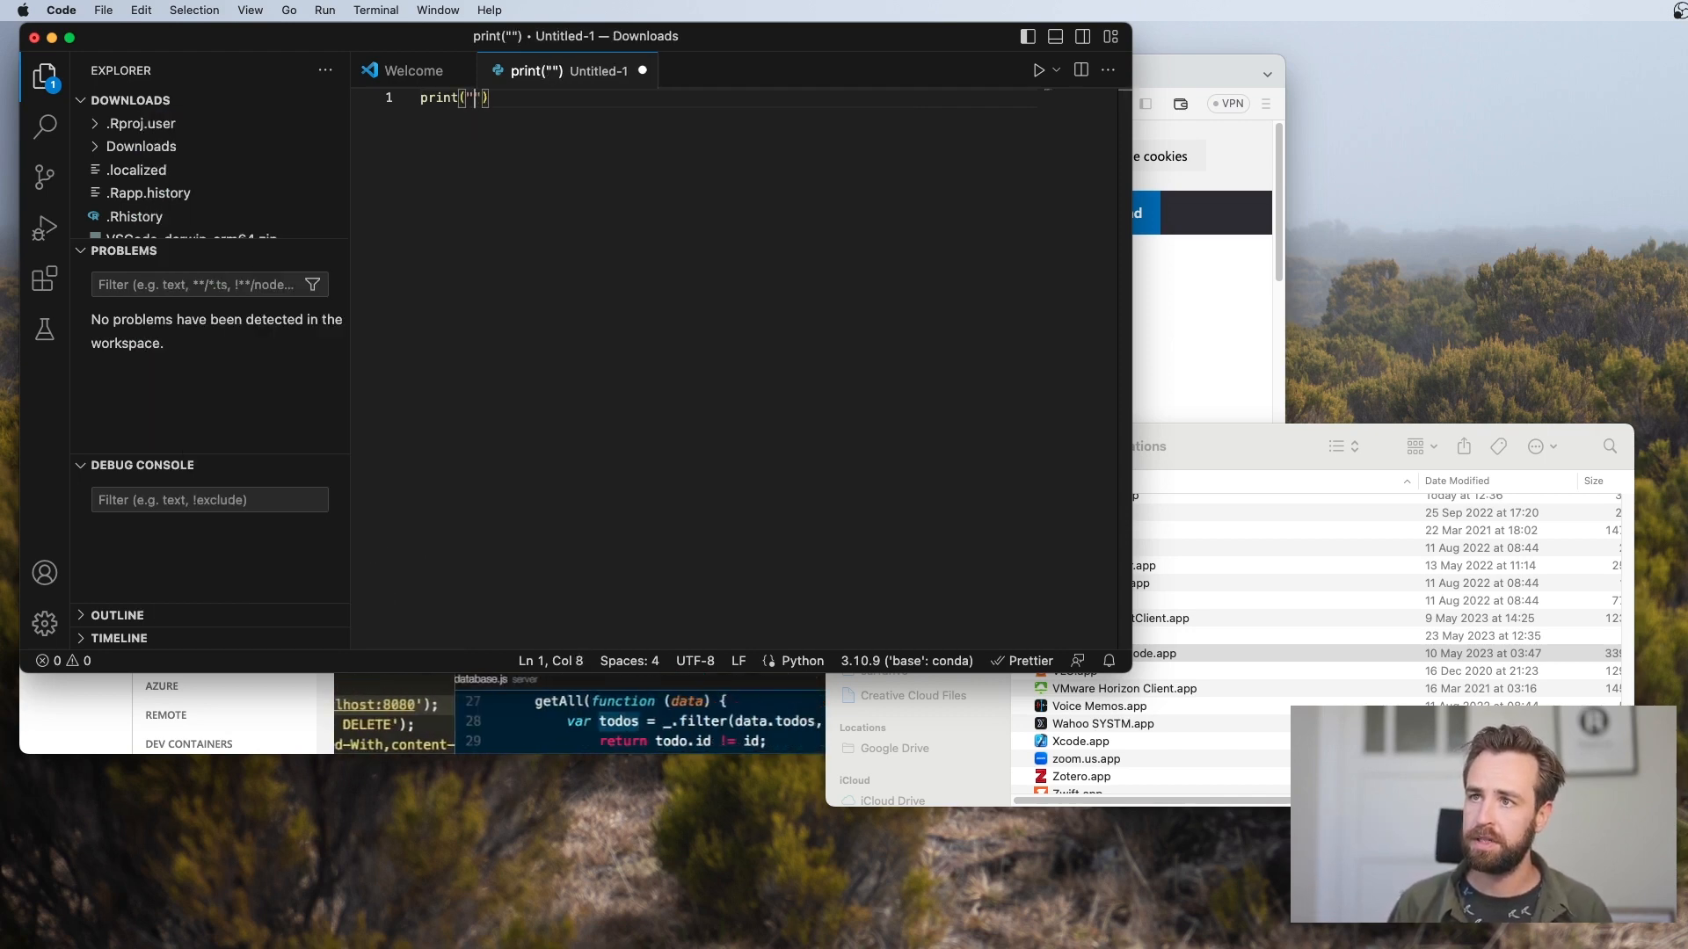
type("hell")
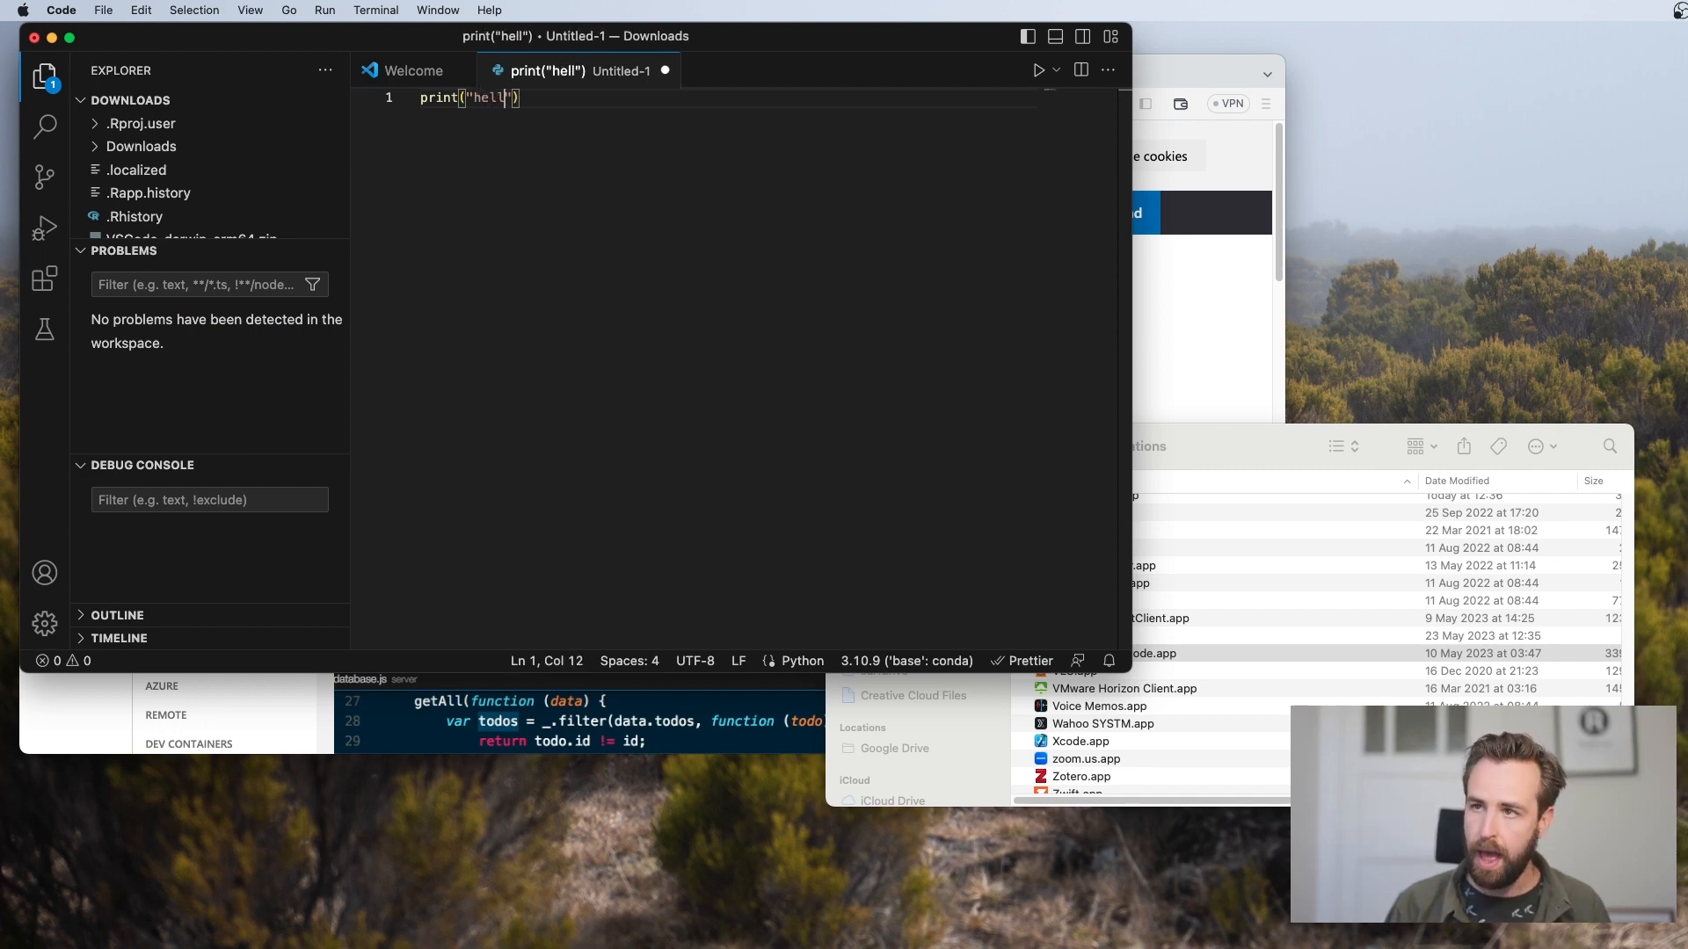
type("o")
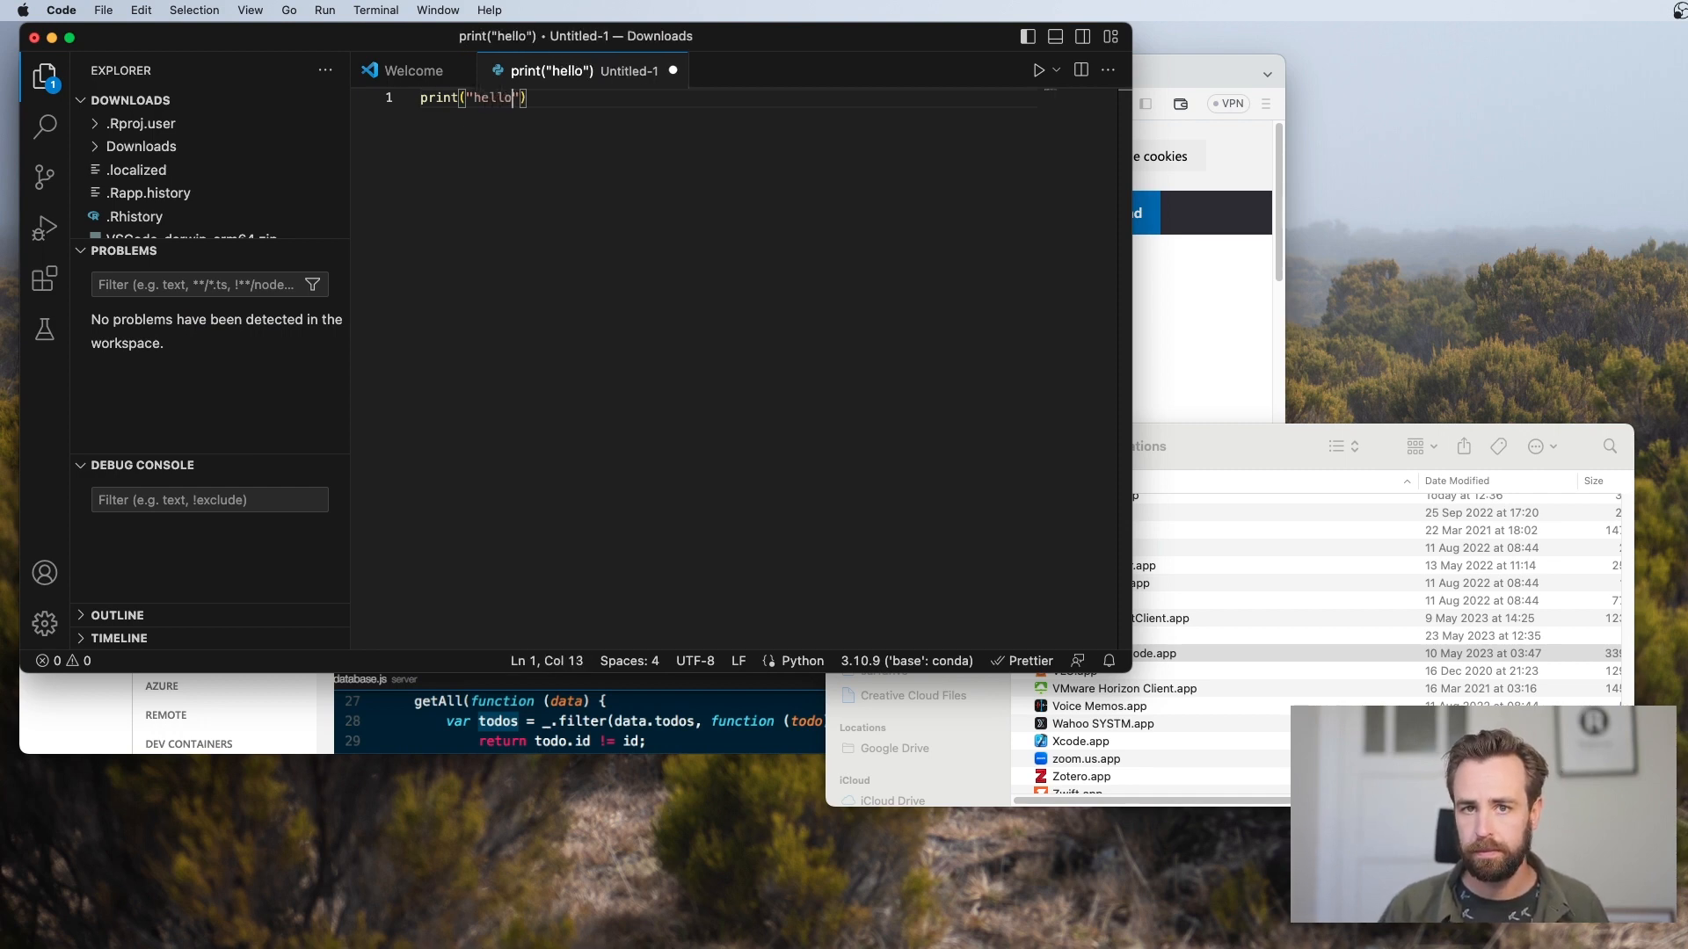
left_click(591, 158)
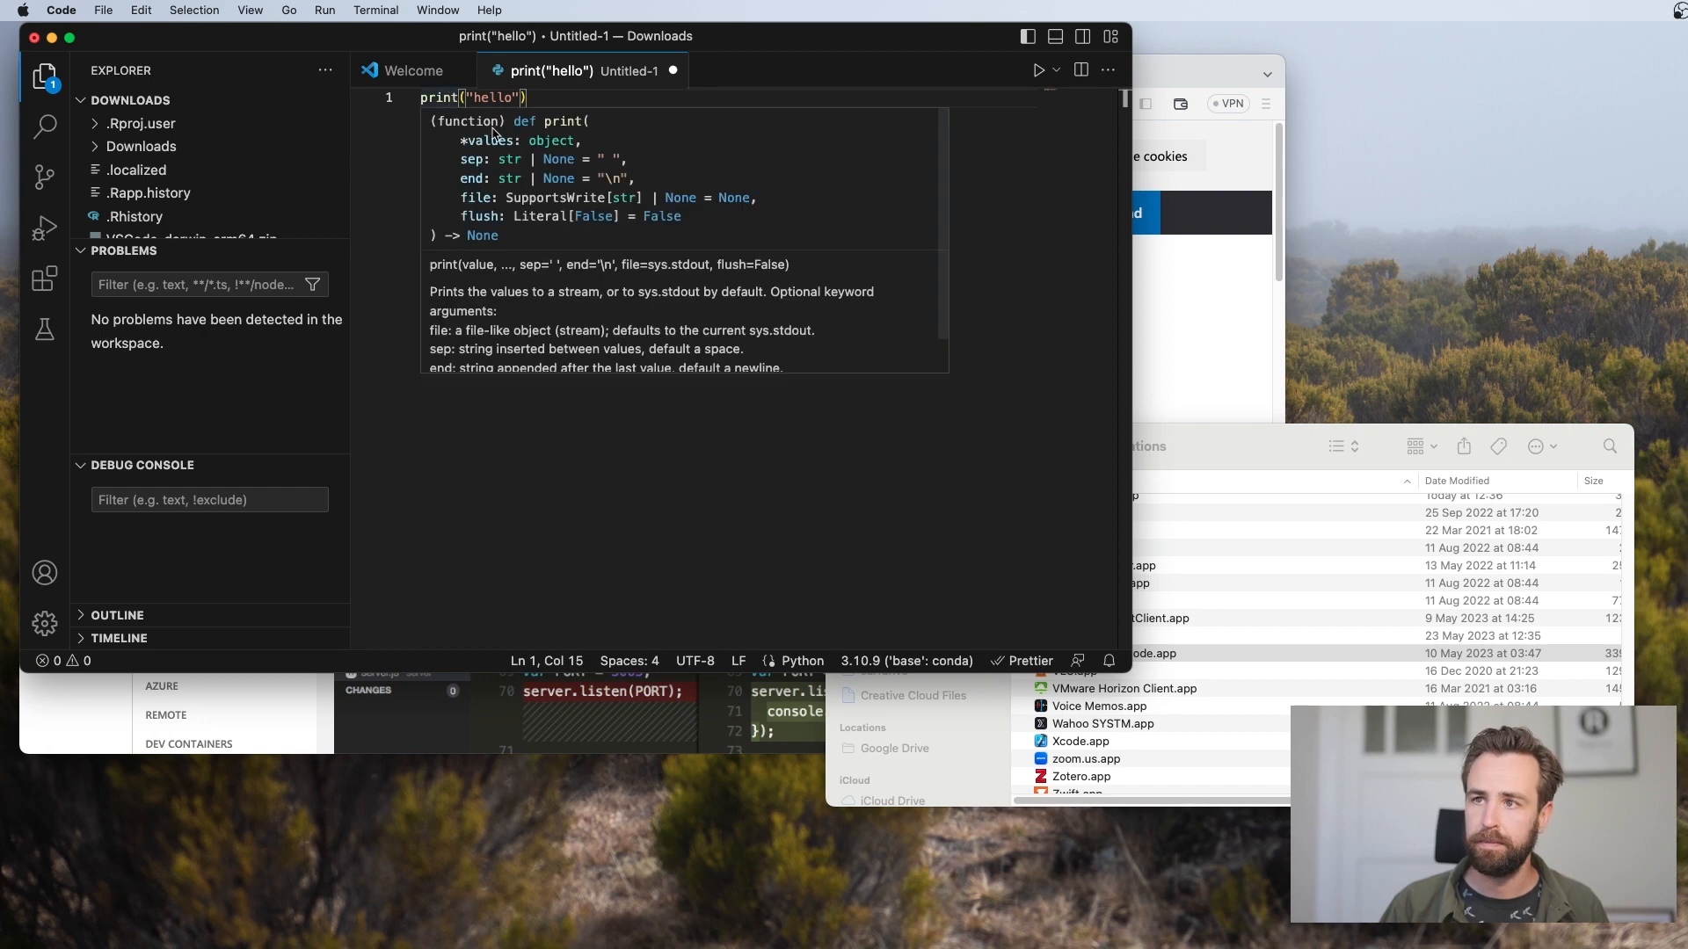
Select the print statement, start running the unsaved file and save it as test.py in Downloads
left_click_drag(457, 98, 373, 101)
left_click(542, 98)
left_click(520, 98)
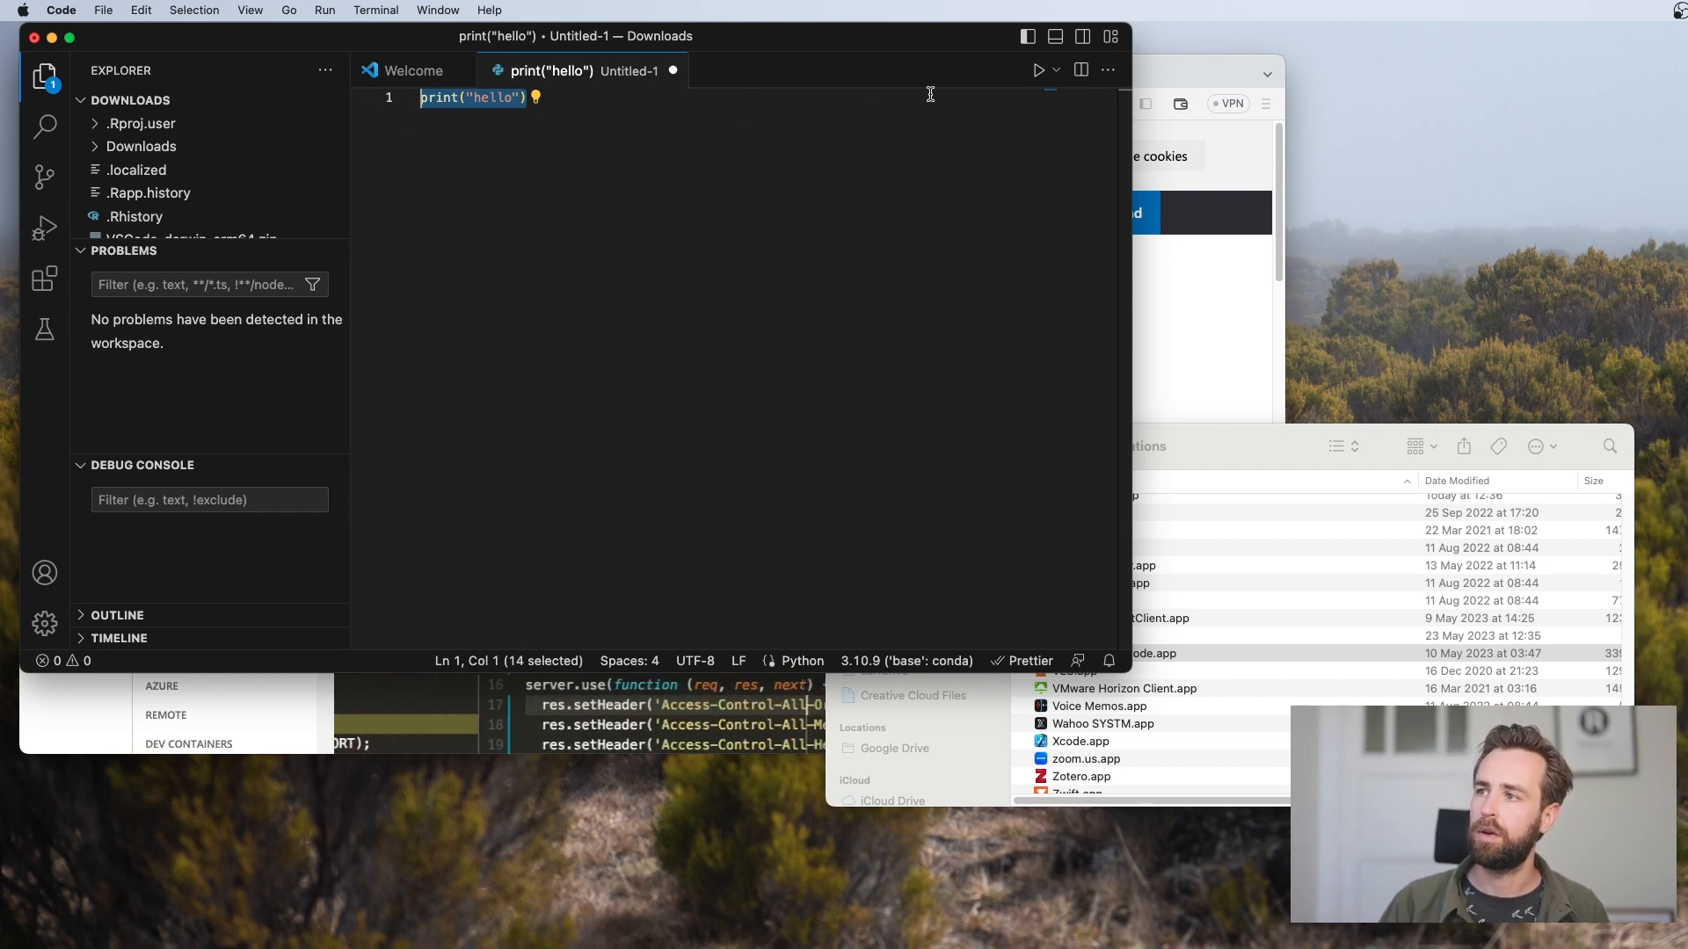
left_click(1040, 72)
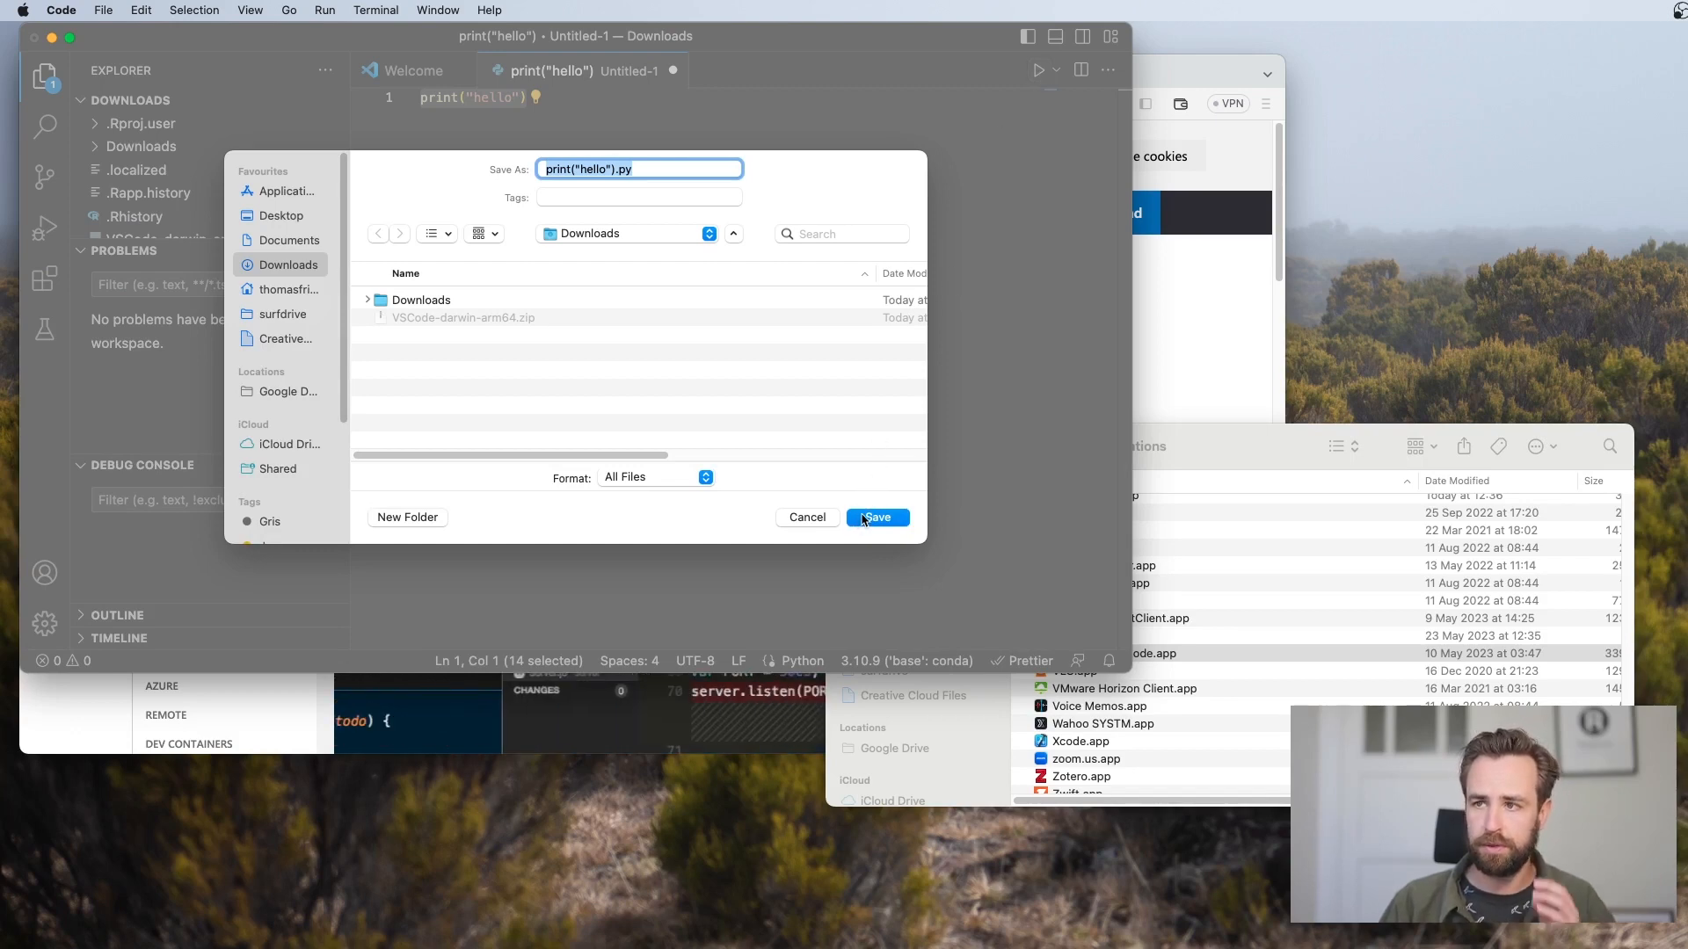
left_click_drag(619, 169, 505, 179)
type("test")
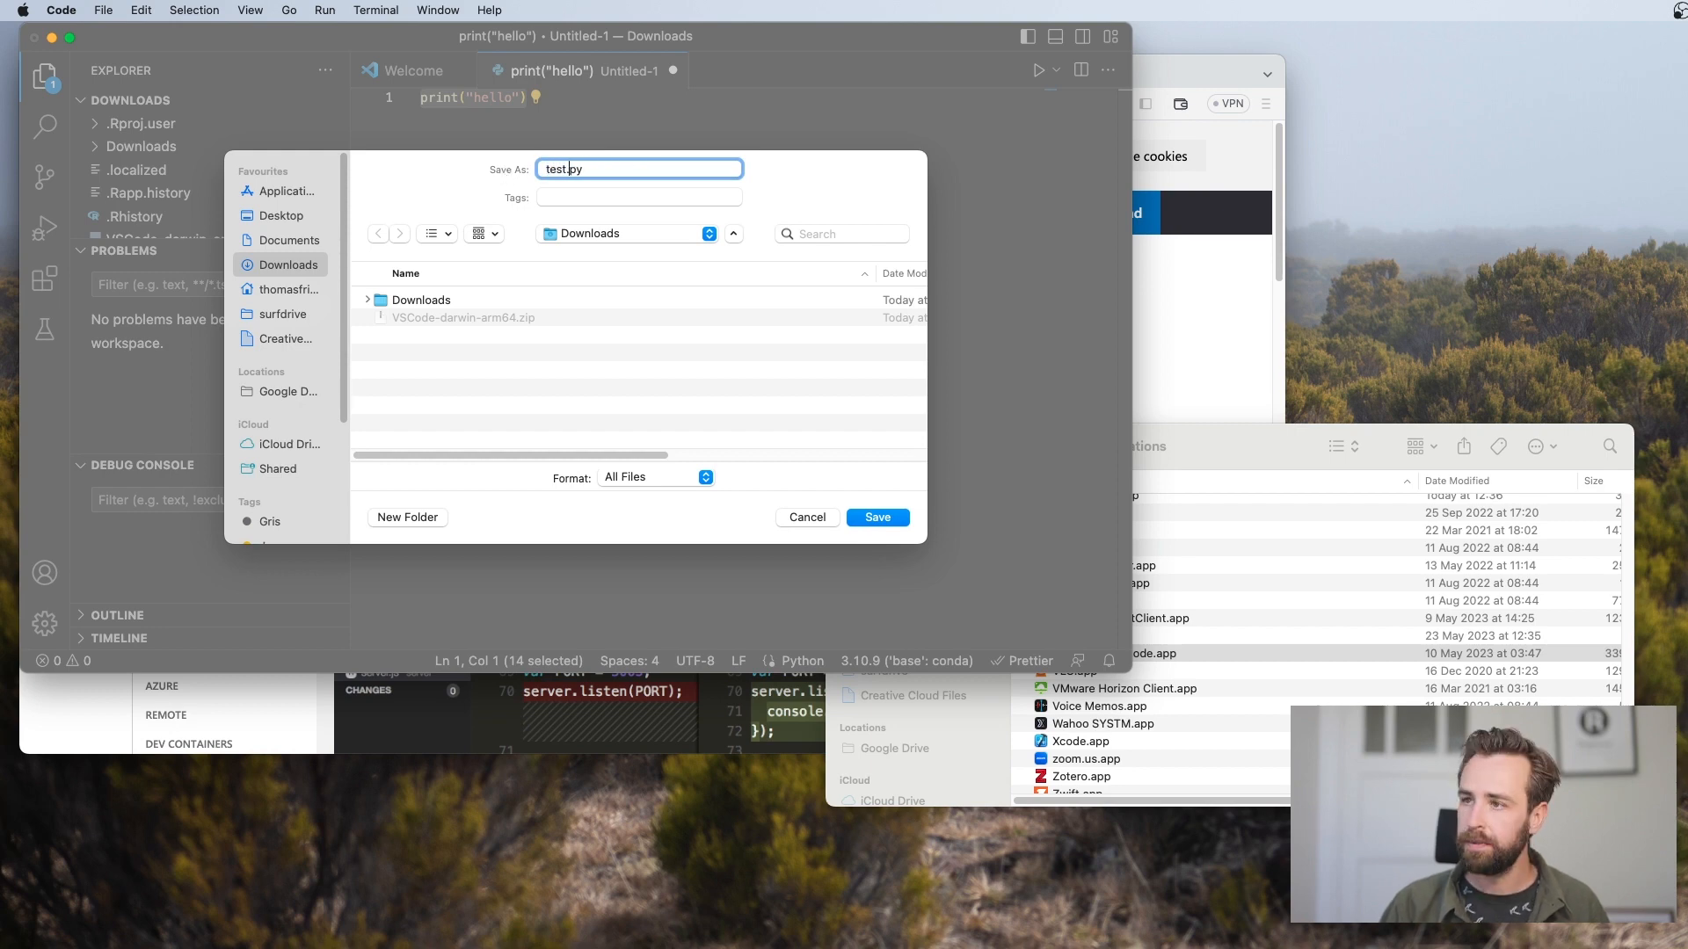
key("Return")
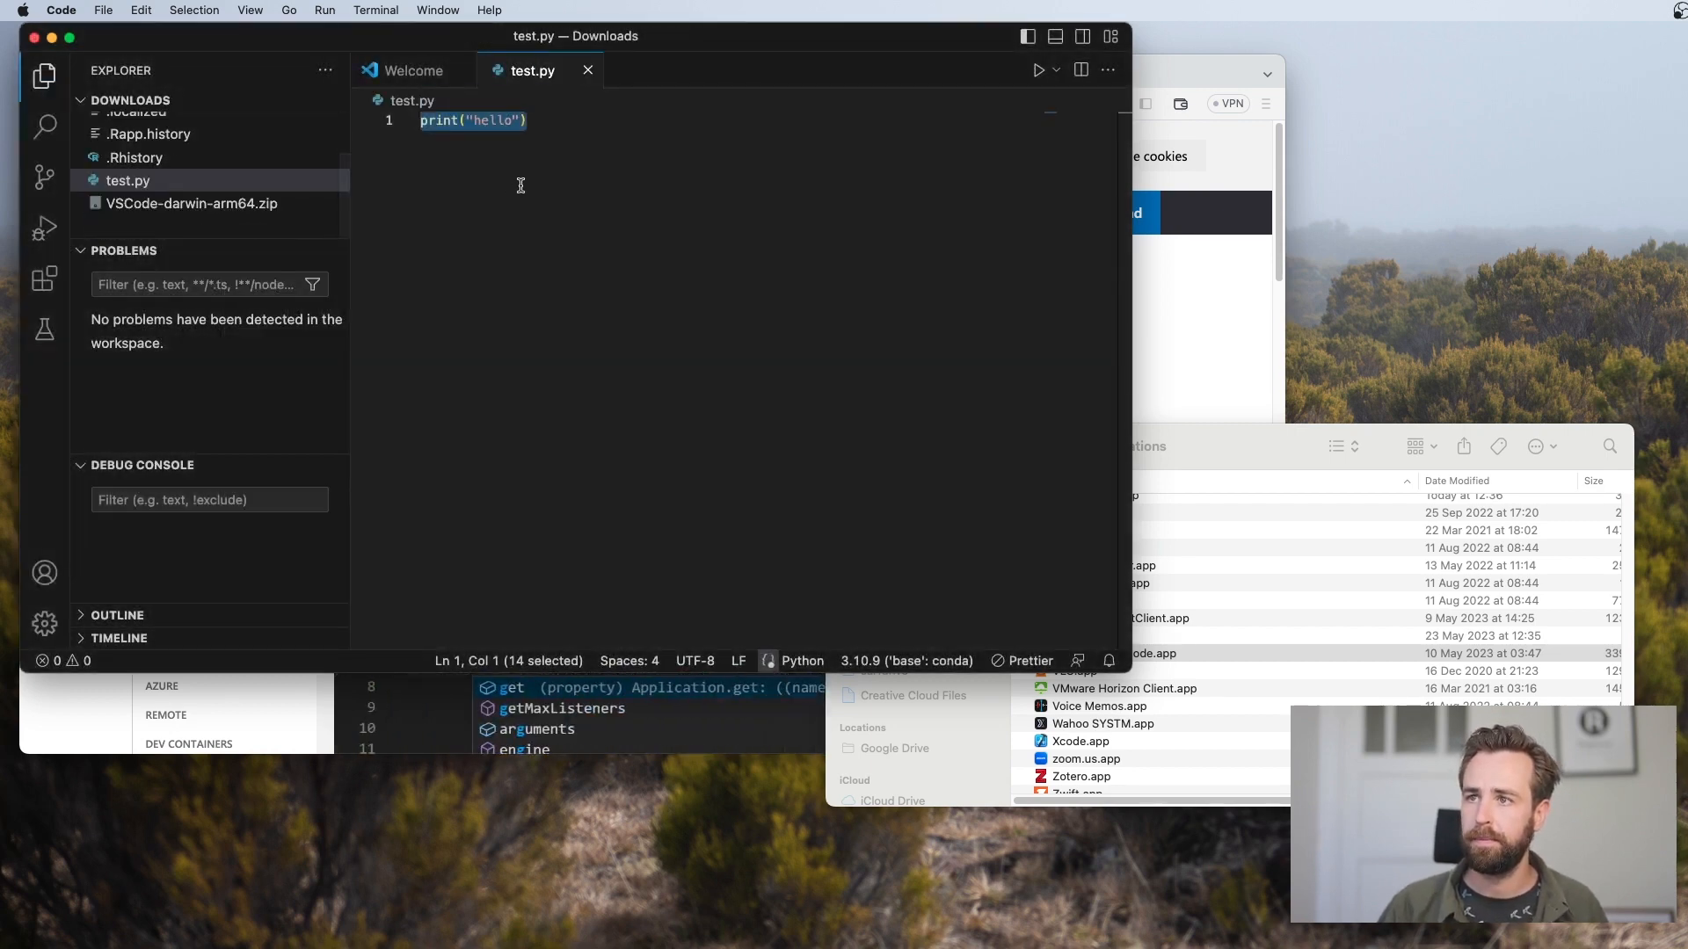
Run test.py in the integrated terminal and highlight the script's output there
left_click(1038, 69)
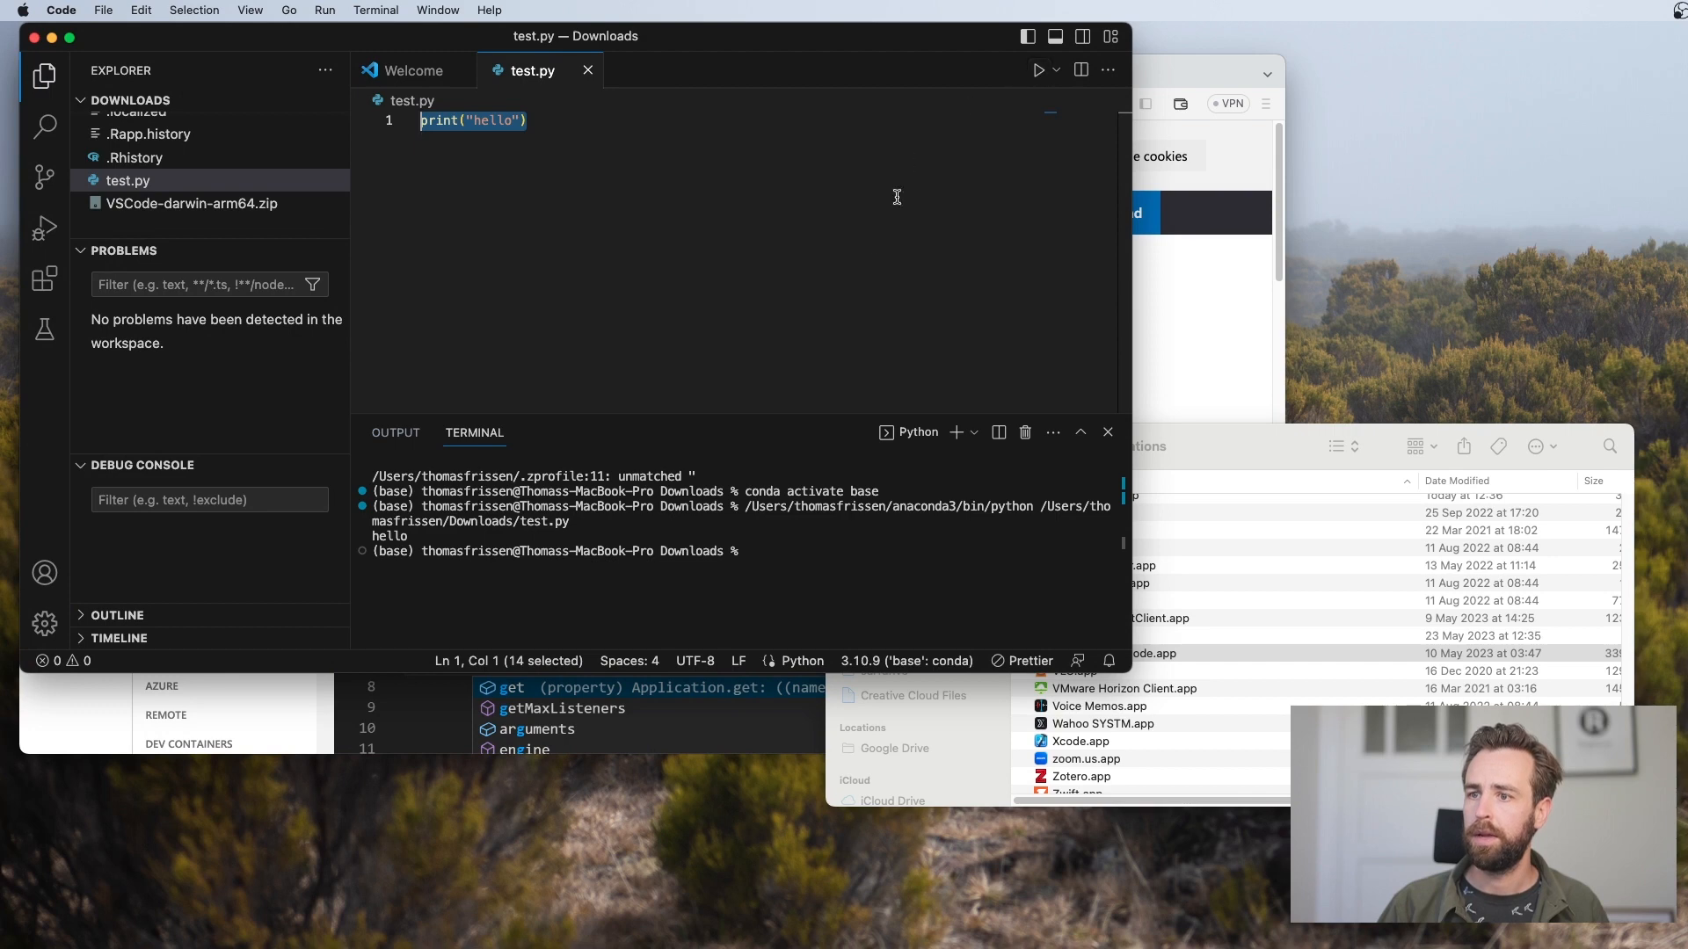
left_click_drag(607, 536, 425, 533)
left_click(425, 533)
left_click_drag(539, 545, 362, 541)
left_click(450, 545)
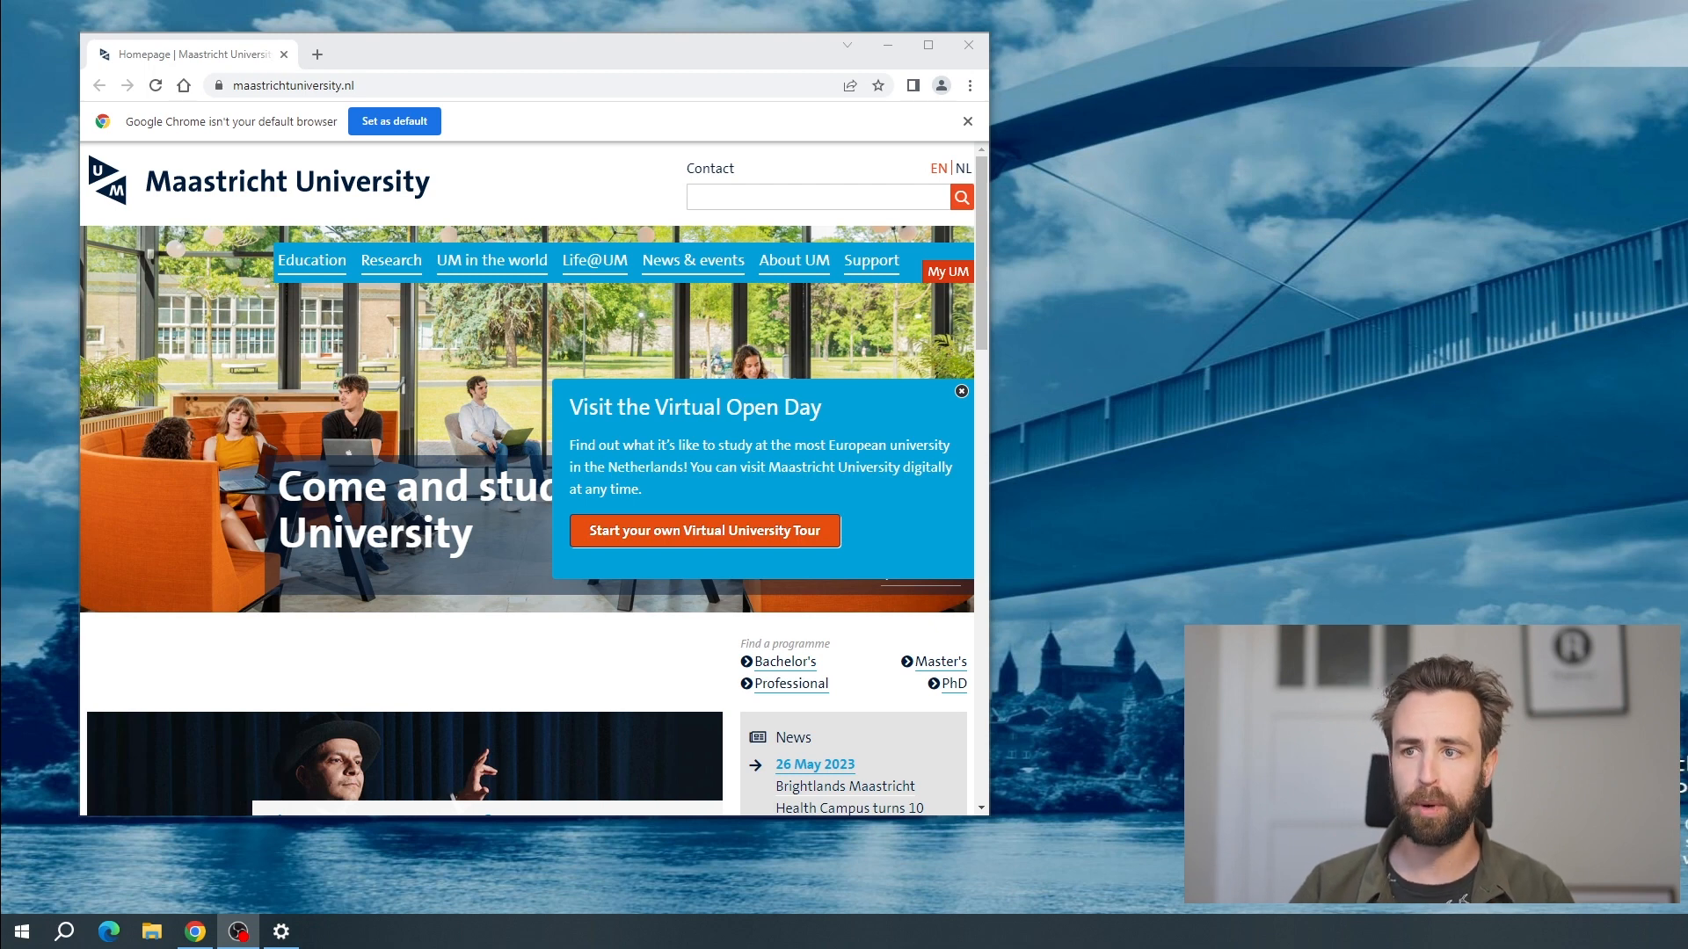
Load anaconda.com/download in Google Chrome on the Windows computer and find the installer download options
left_click(416, 79)
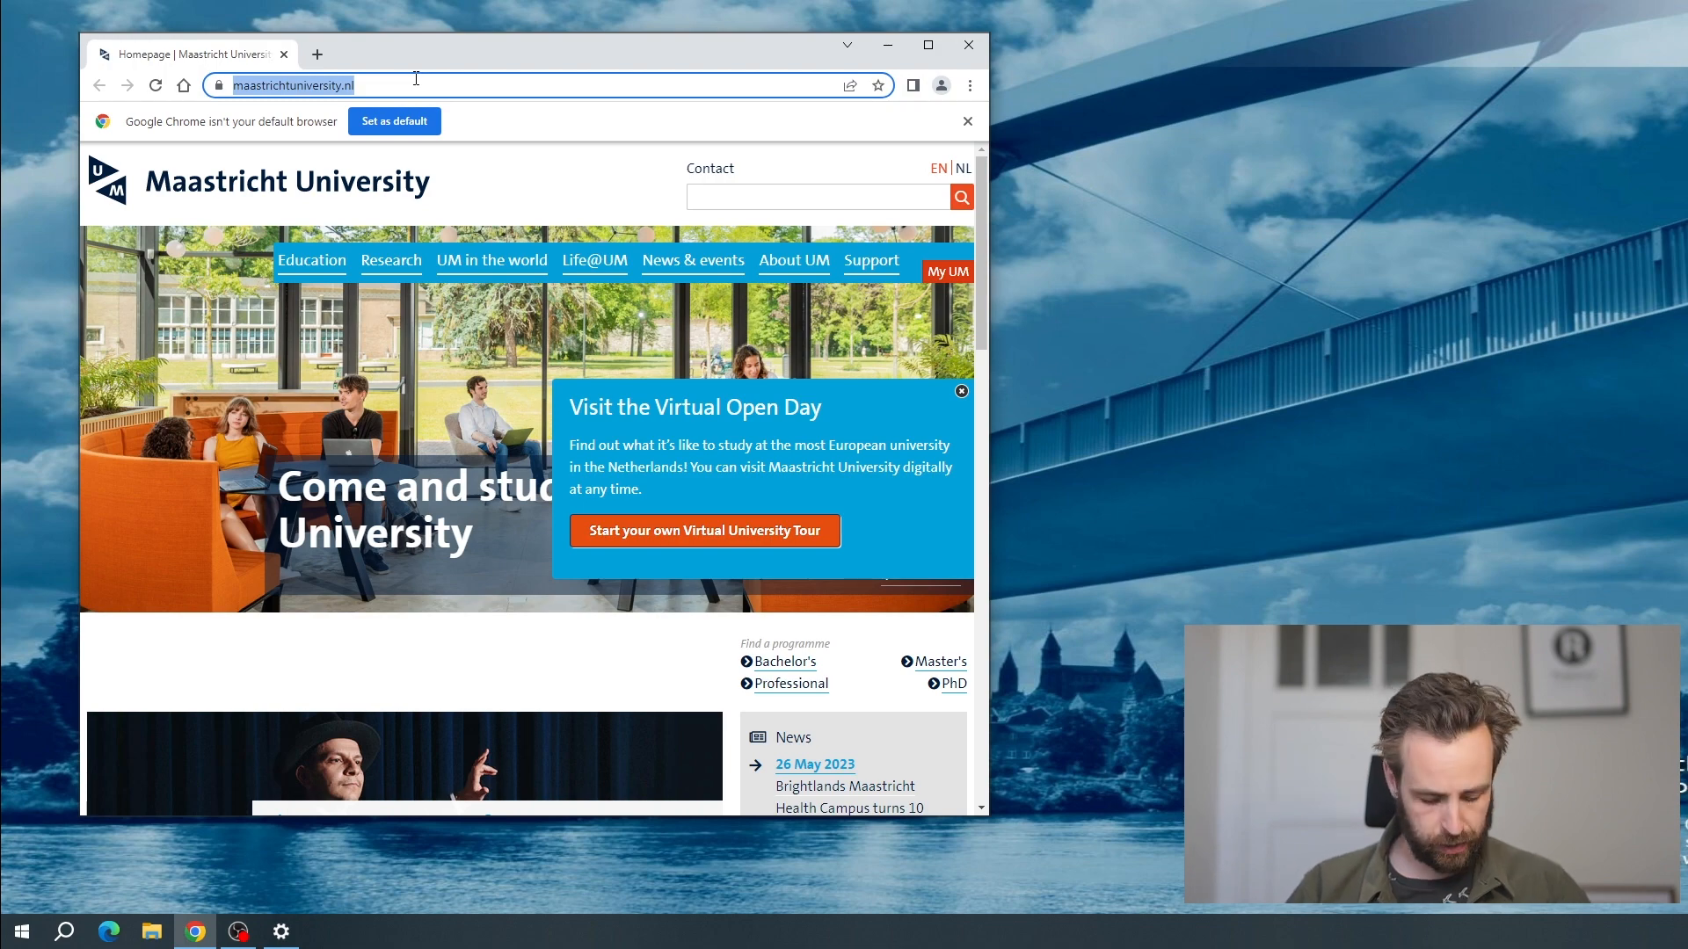
type("anaconda")
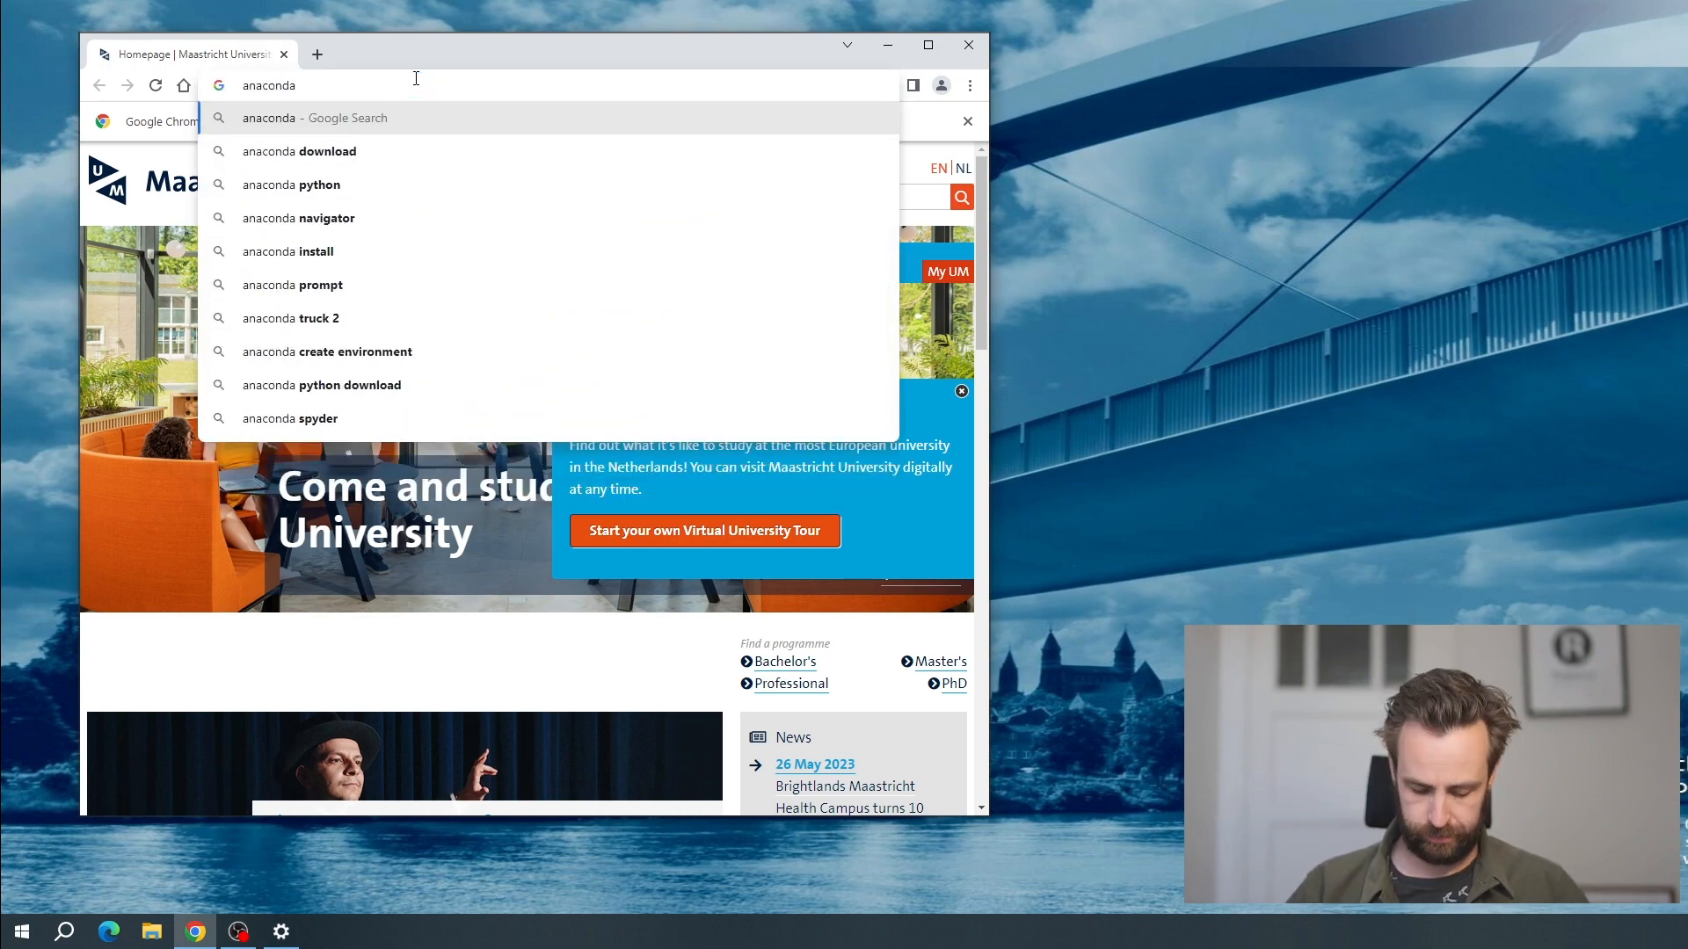
type(".com")
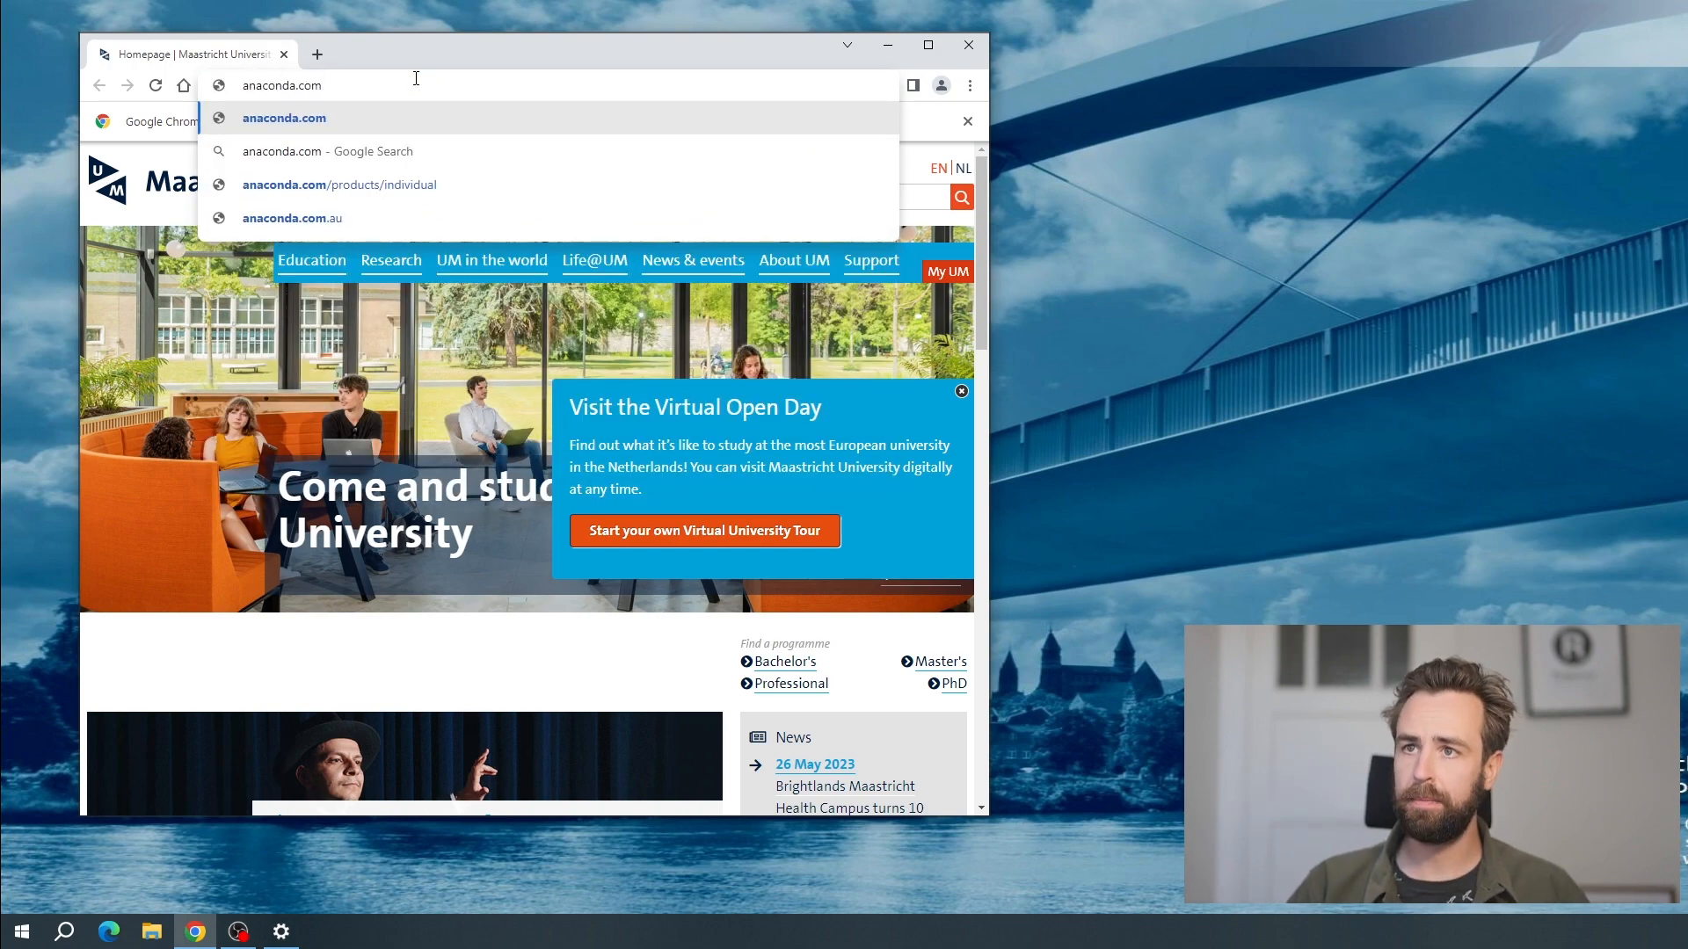
type("/download")
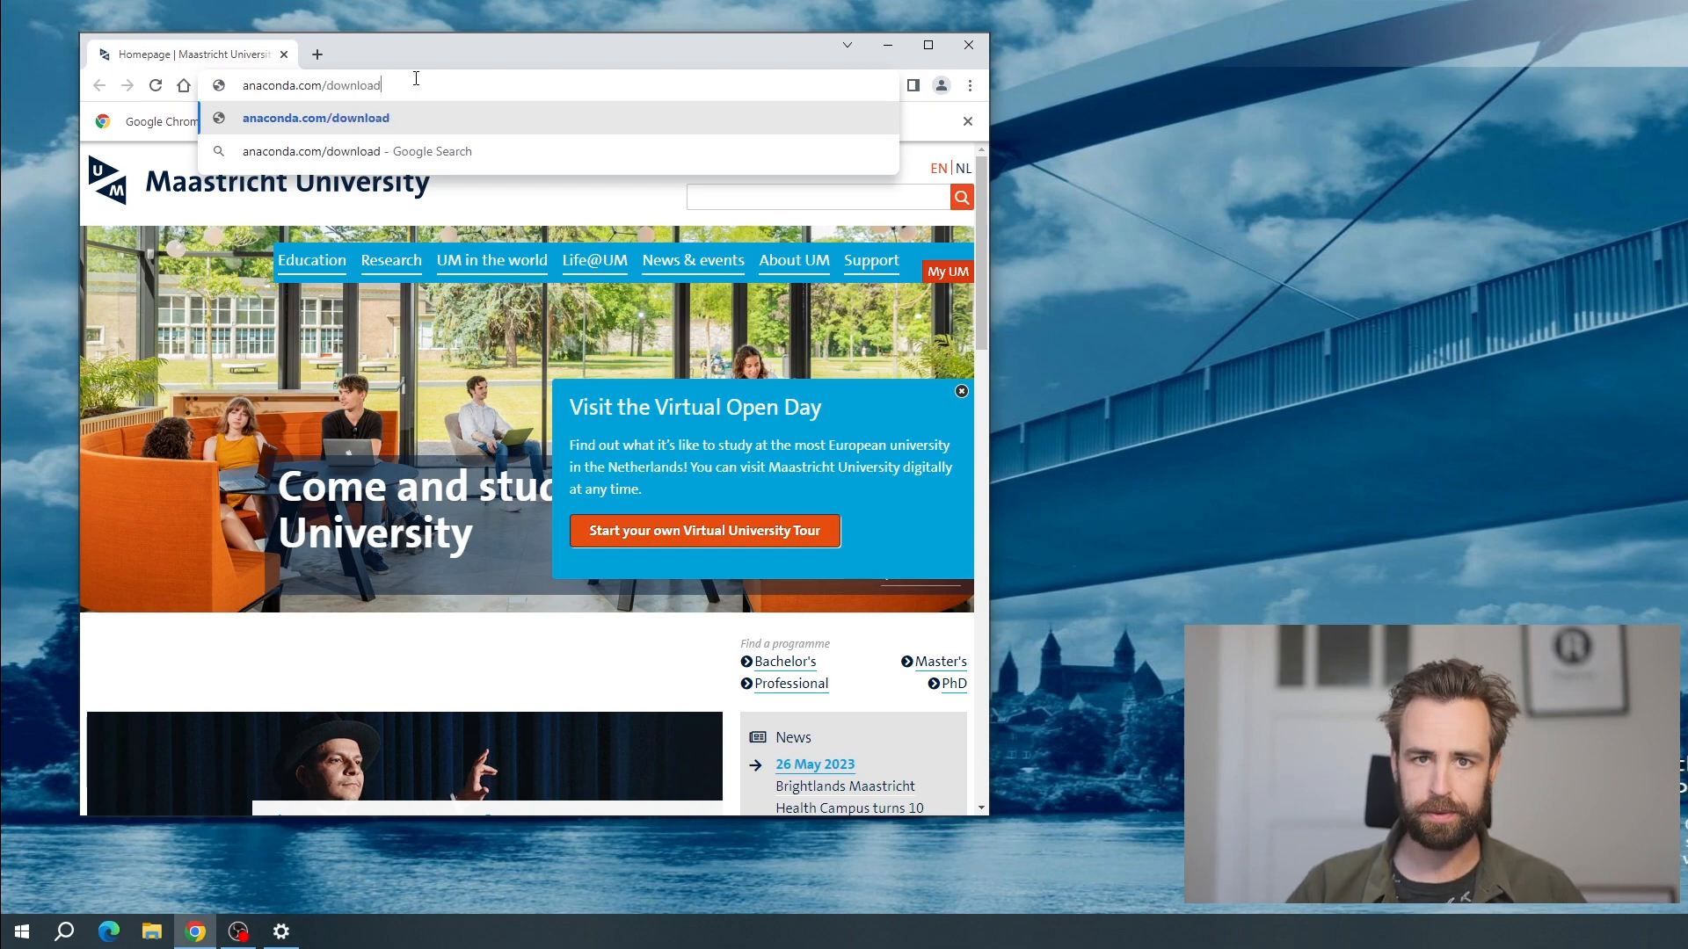
key("Return")
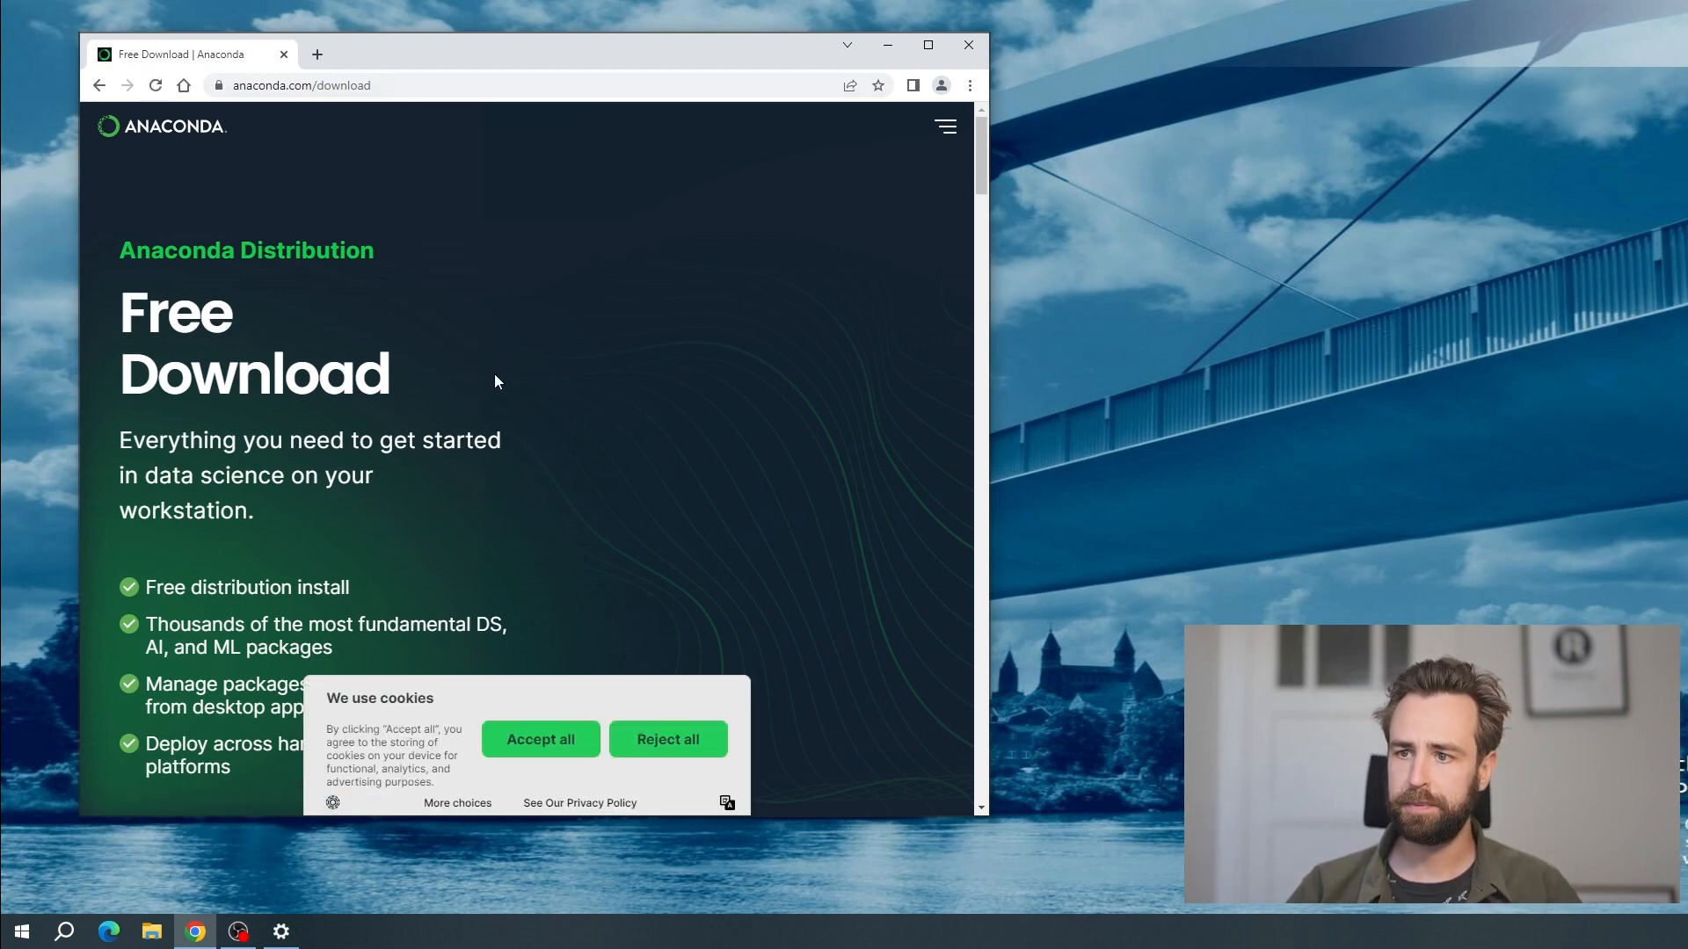
scroll(583, 626, "down", 4)
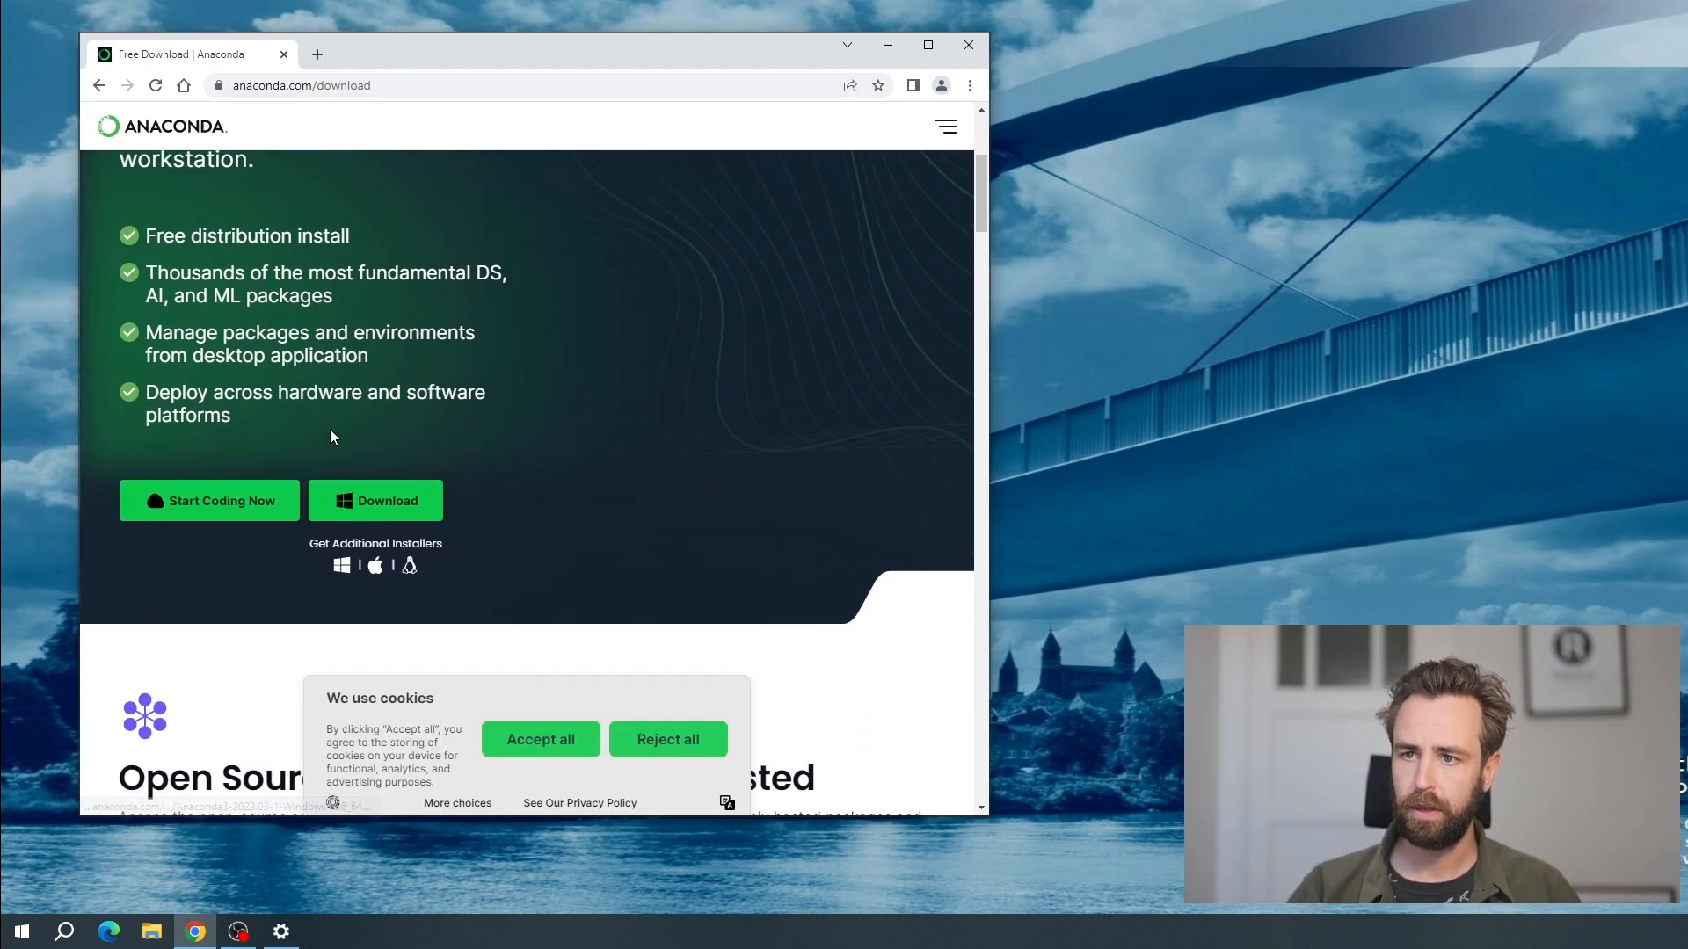
Download the Anaconda installer for Windows and run it, allowing the file past the security warning
left_click(339, 500)
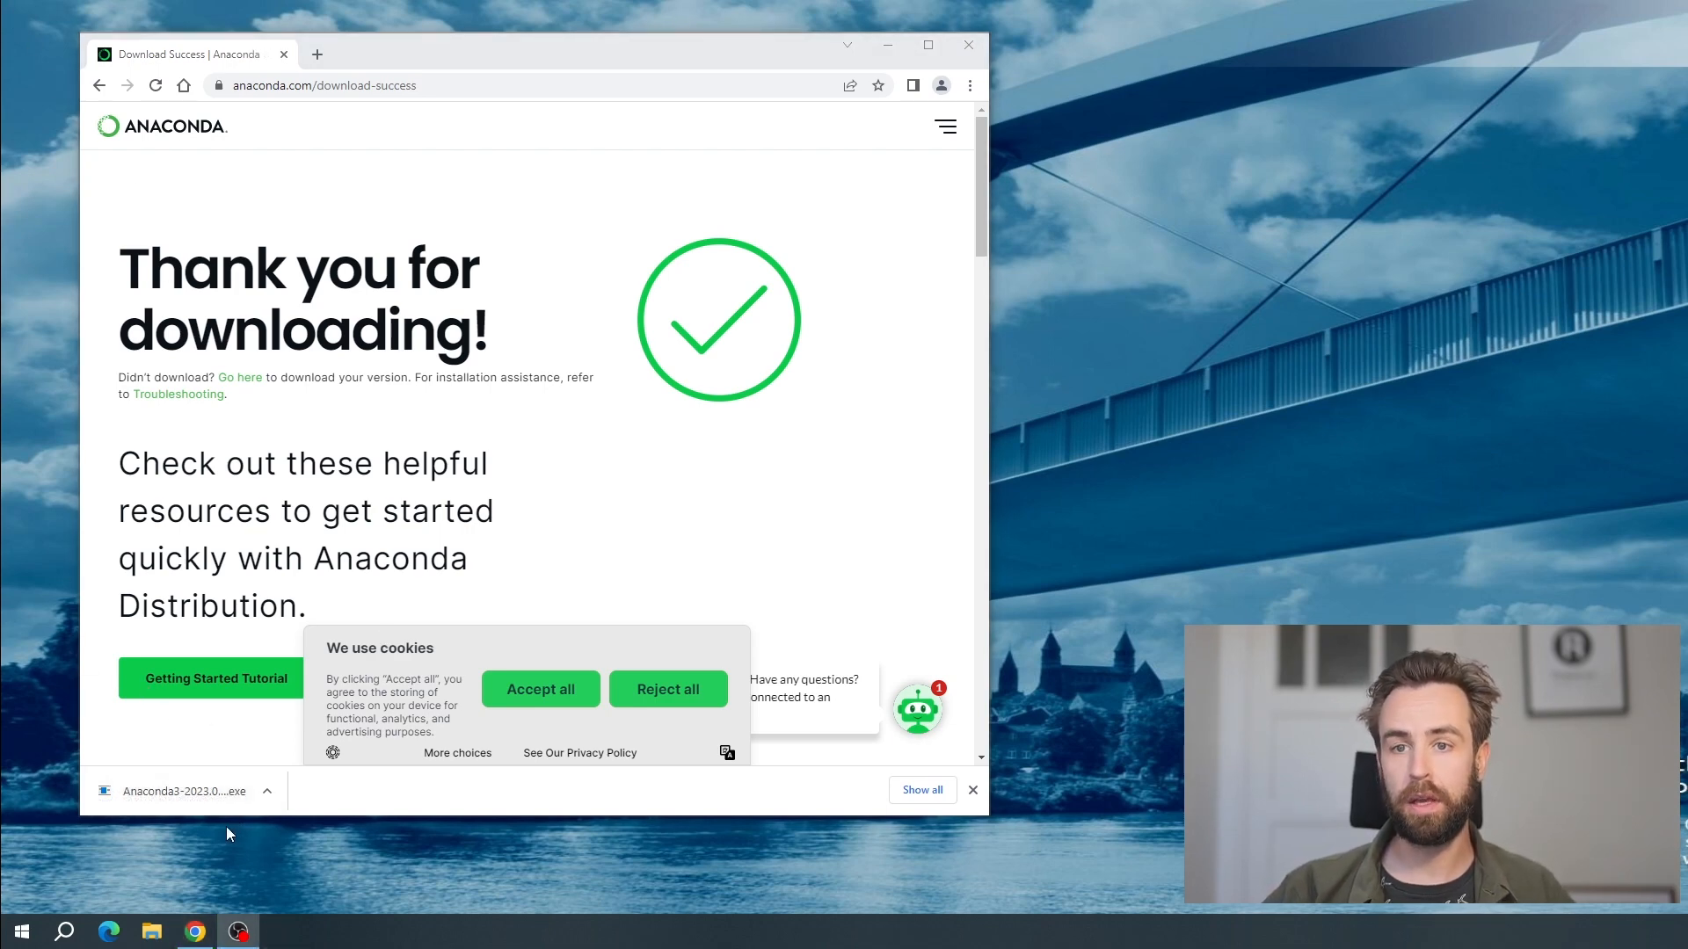
left_click(203, 794)
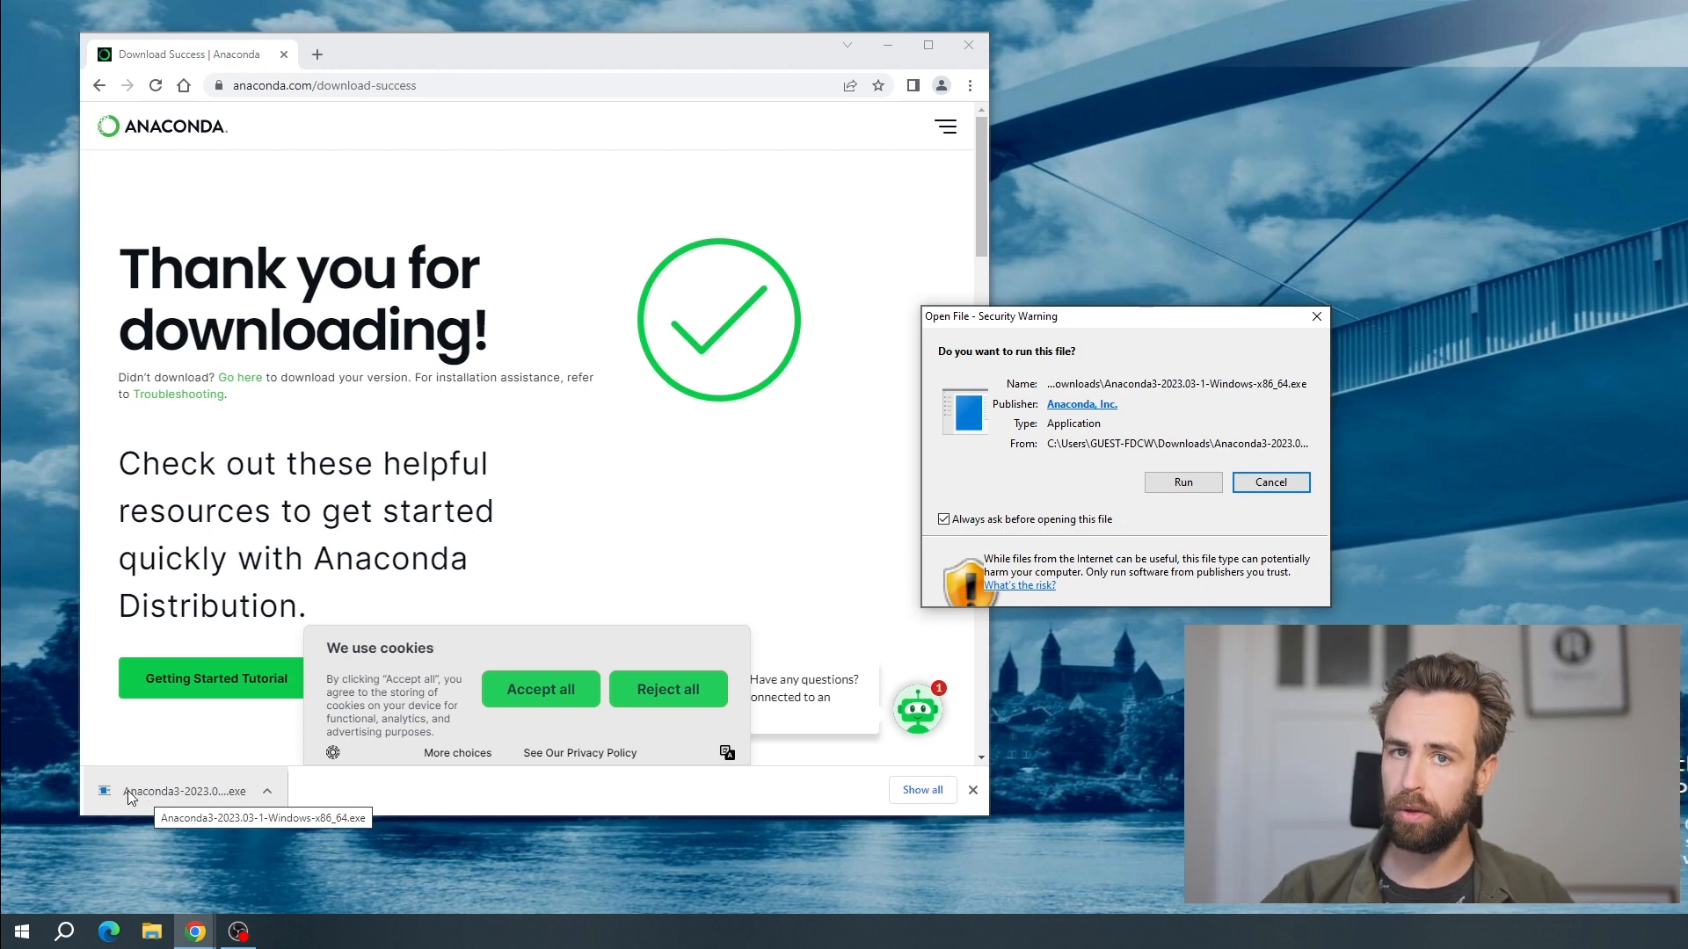
left_click(1184, 482)
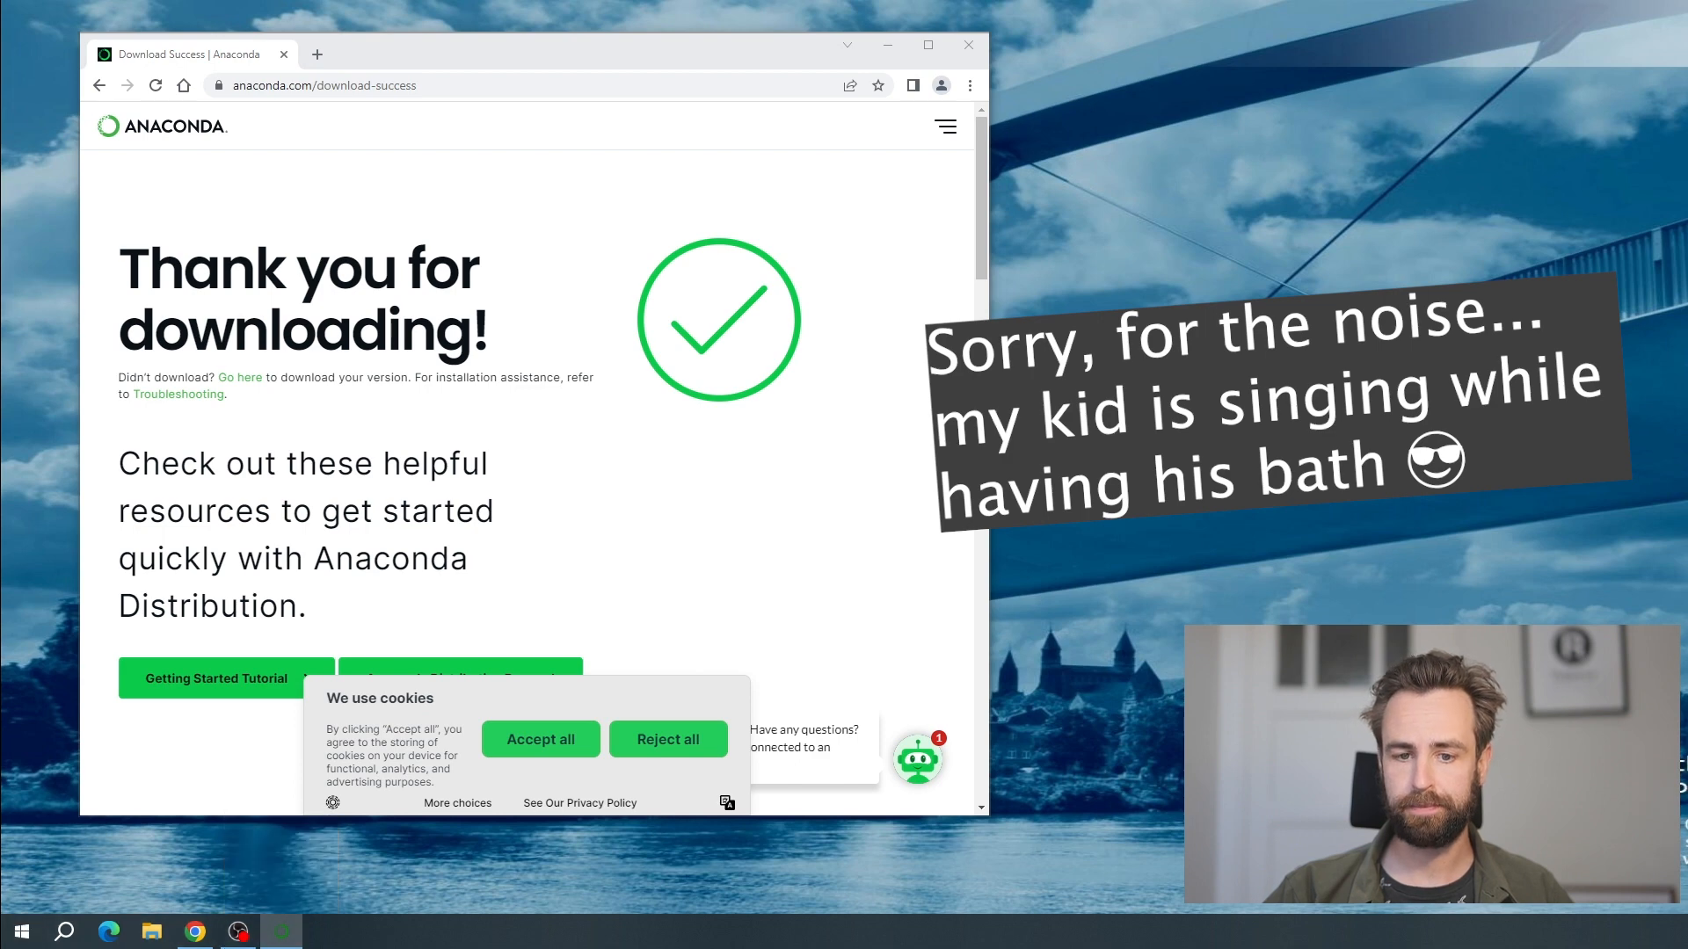
left_click_drag(0, 53, 639, 216)
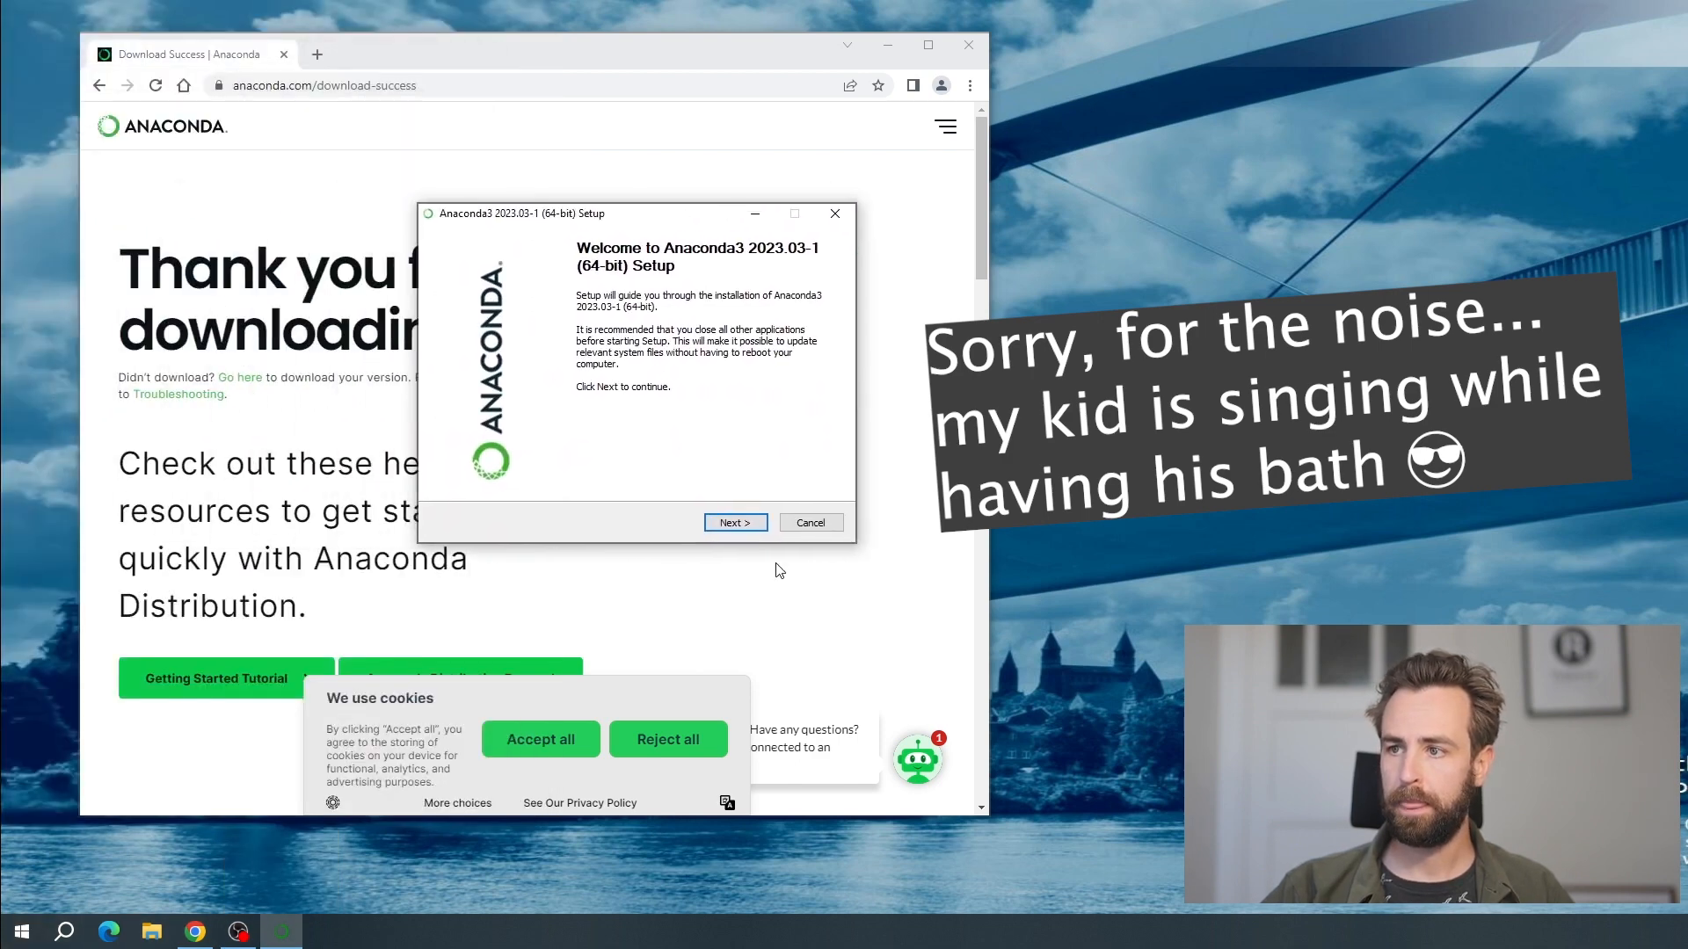
Accept the Anaconda3 license and set the installation to Just Me in the default destination folder
left_click(734, 518)
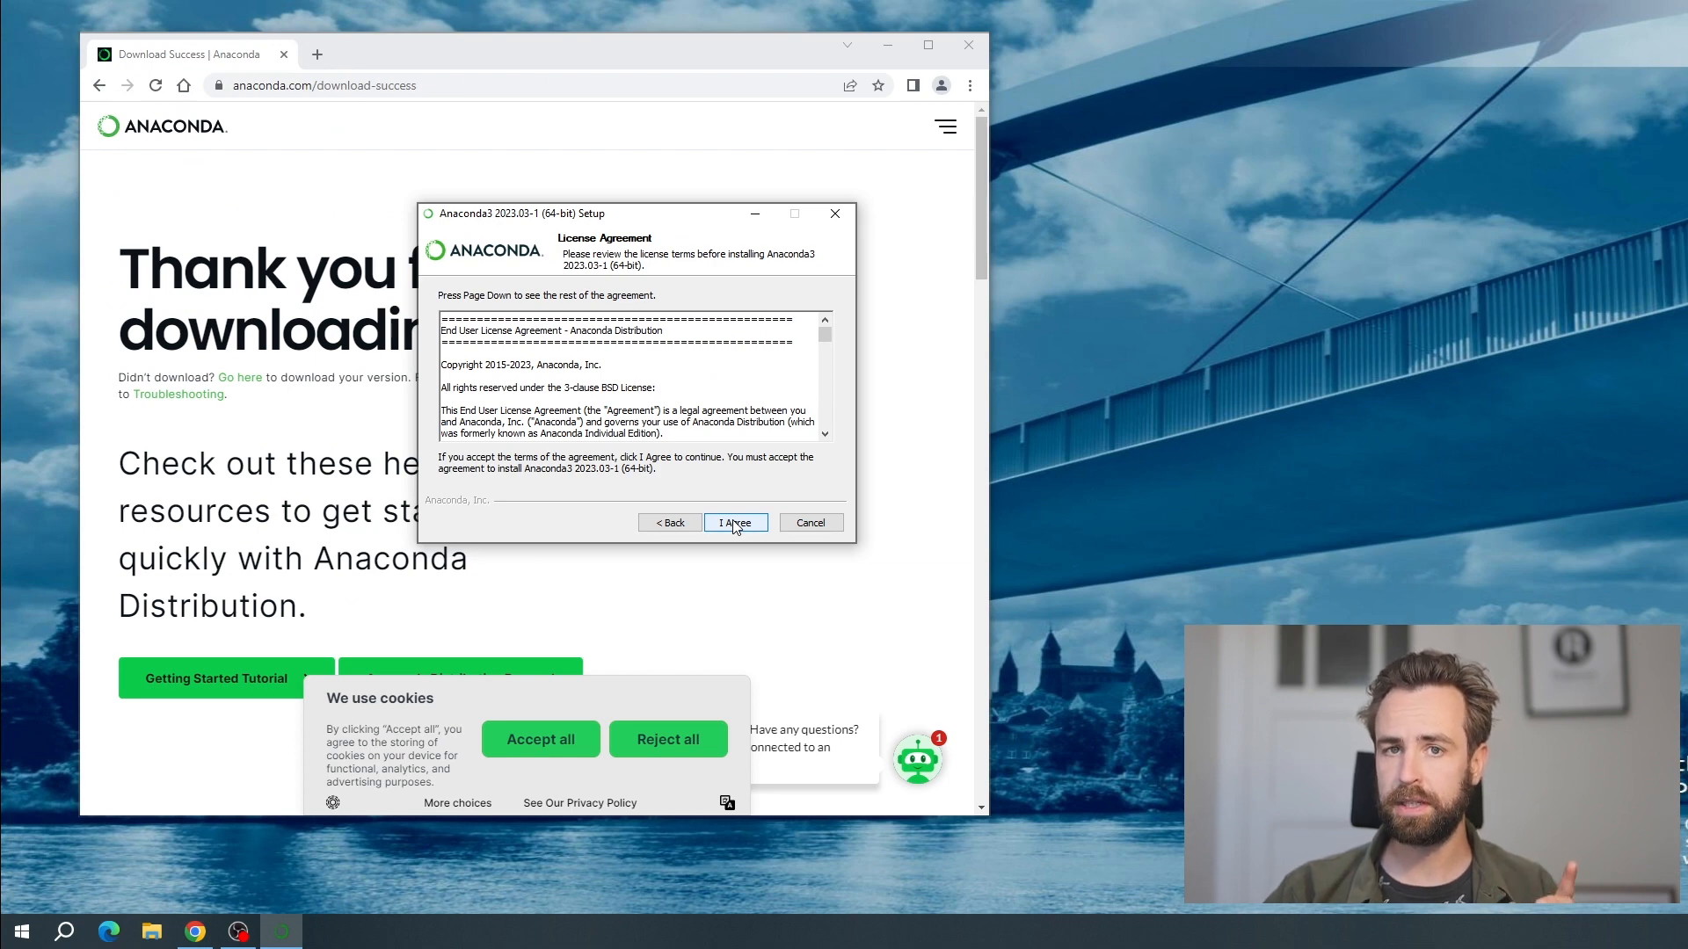
left_click(735, 524)
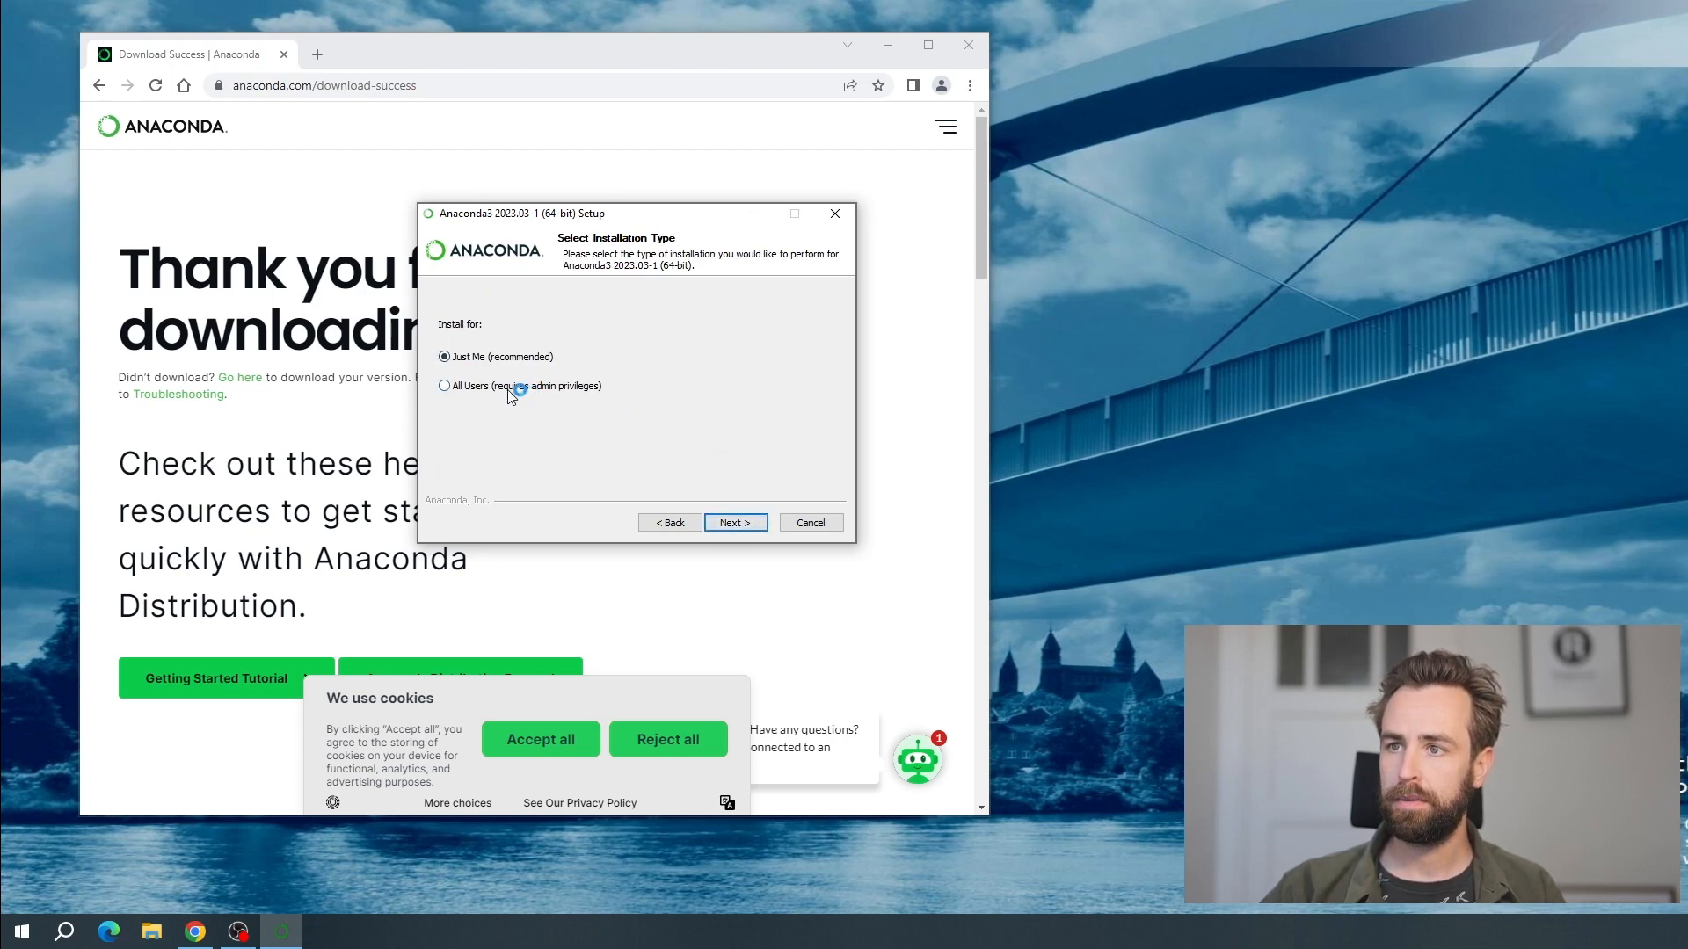
left_click(446, 386)
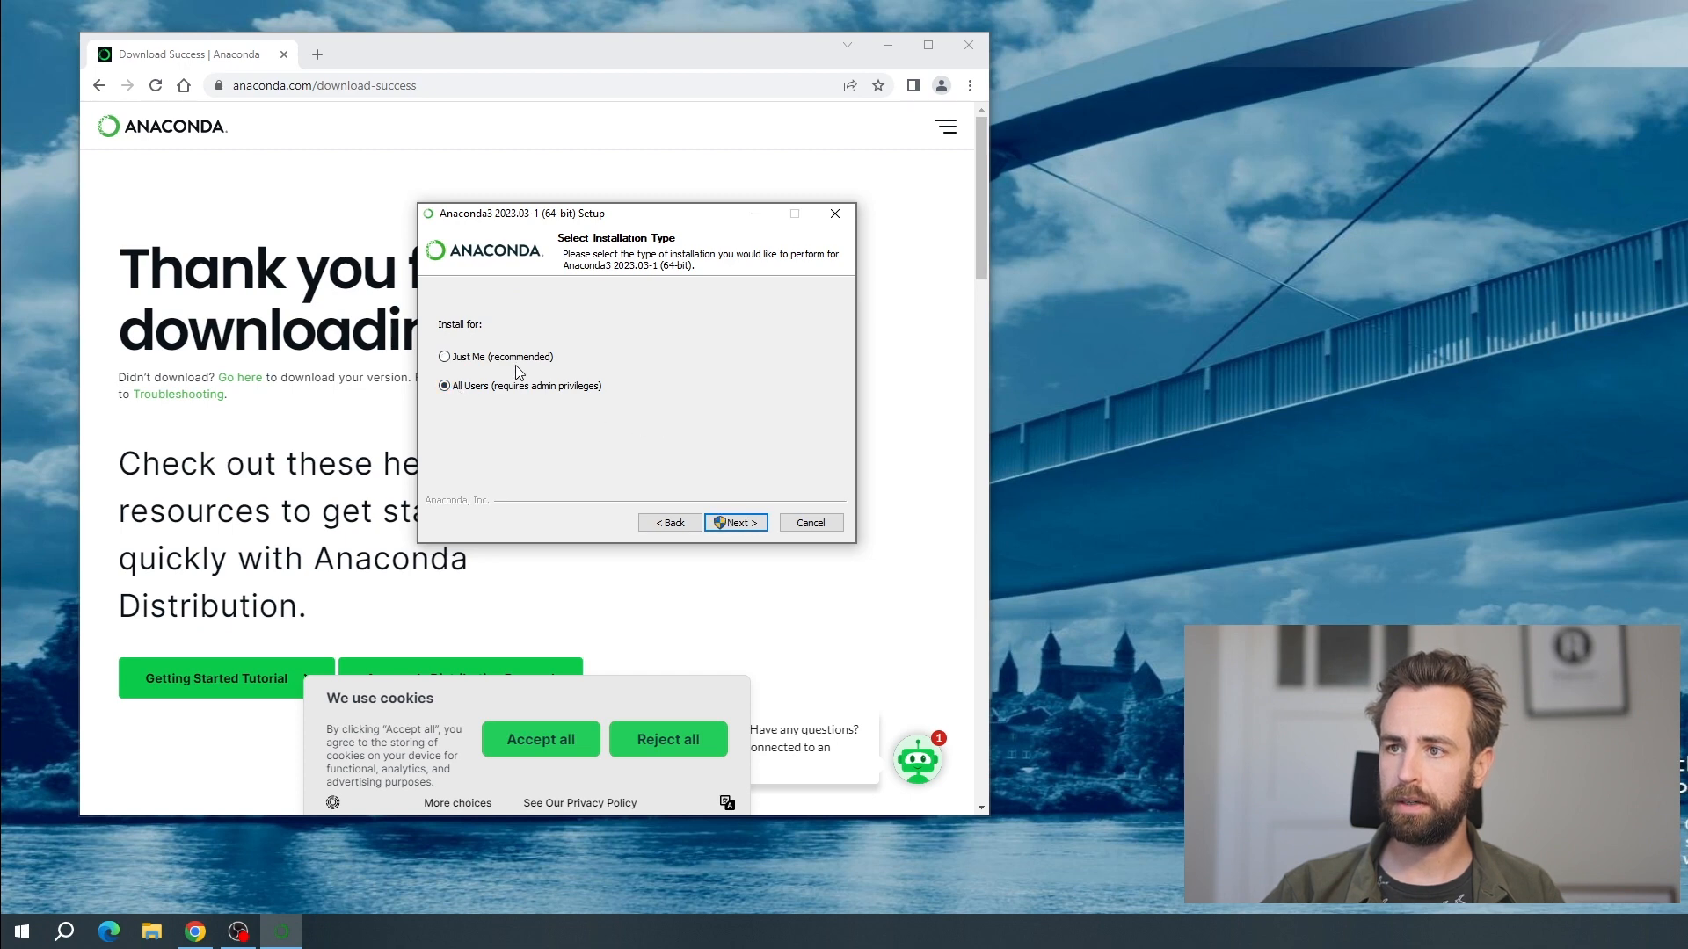
left_click(735, 523)
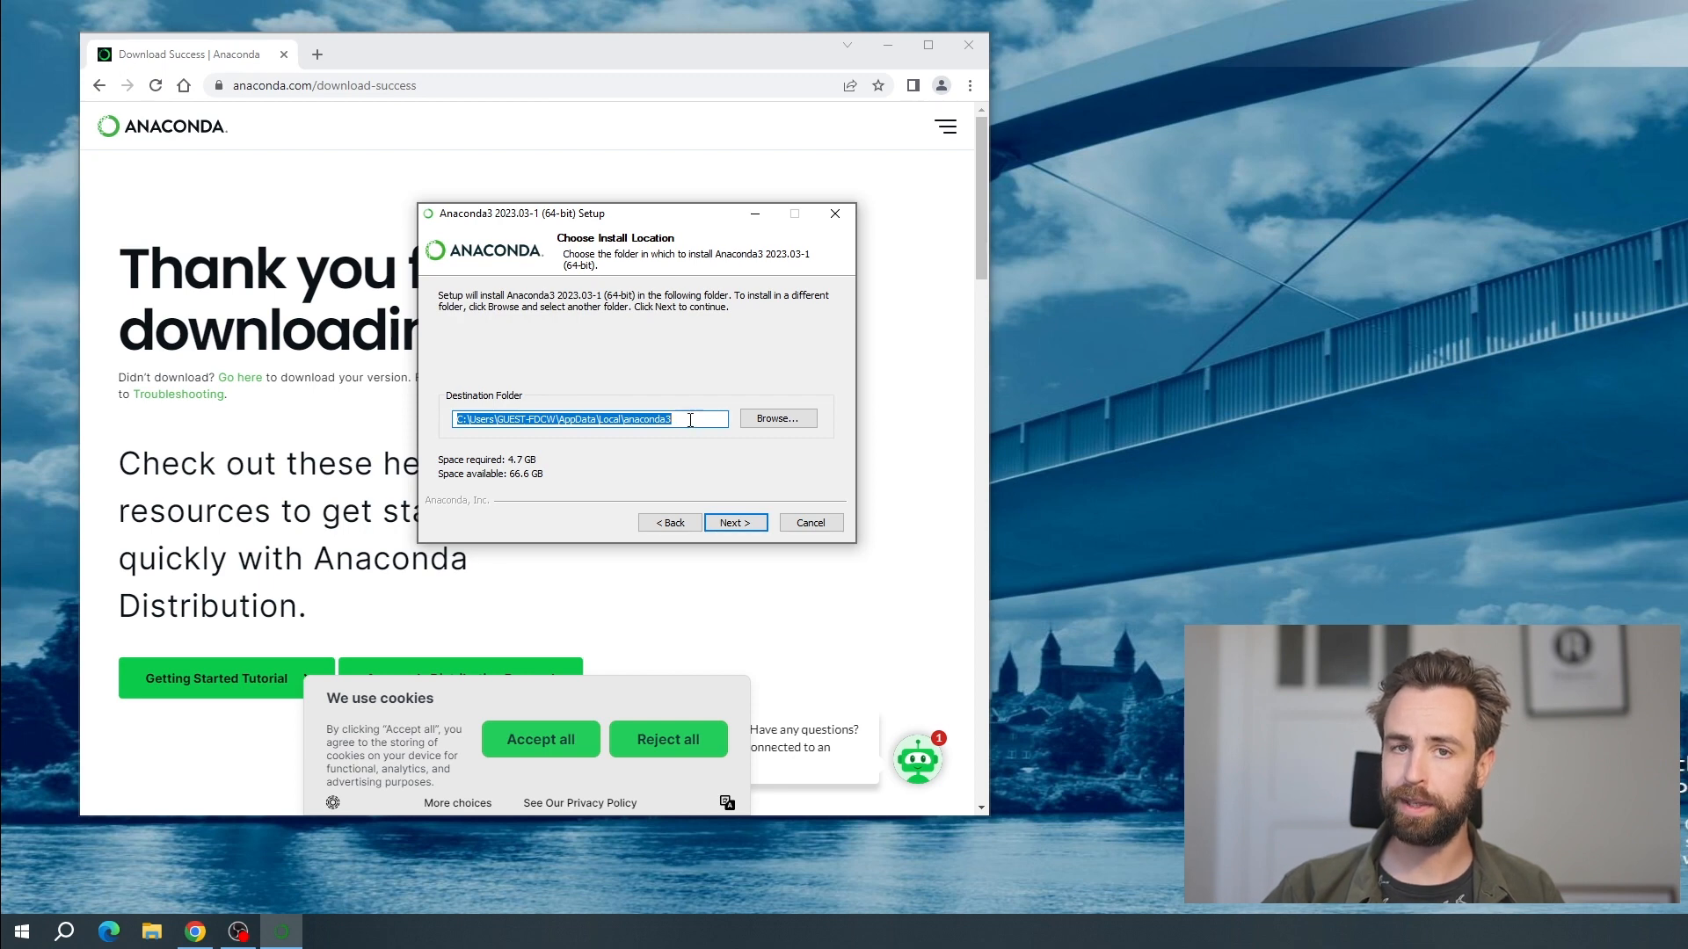
left_click(737, 524)
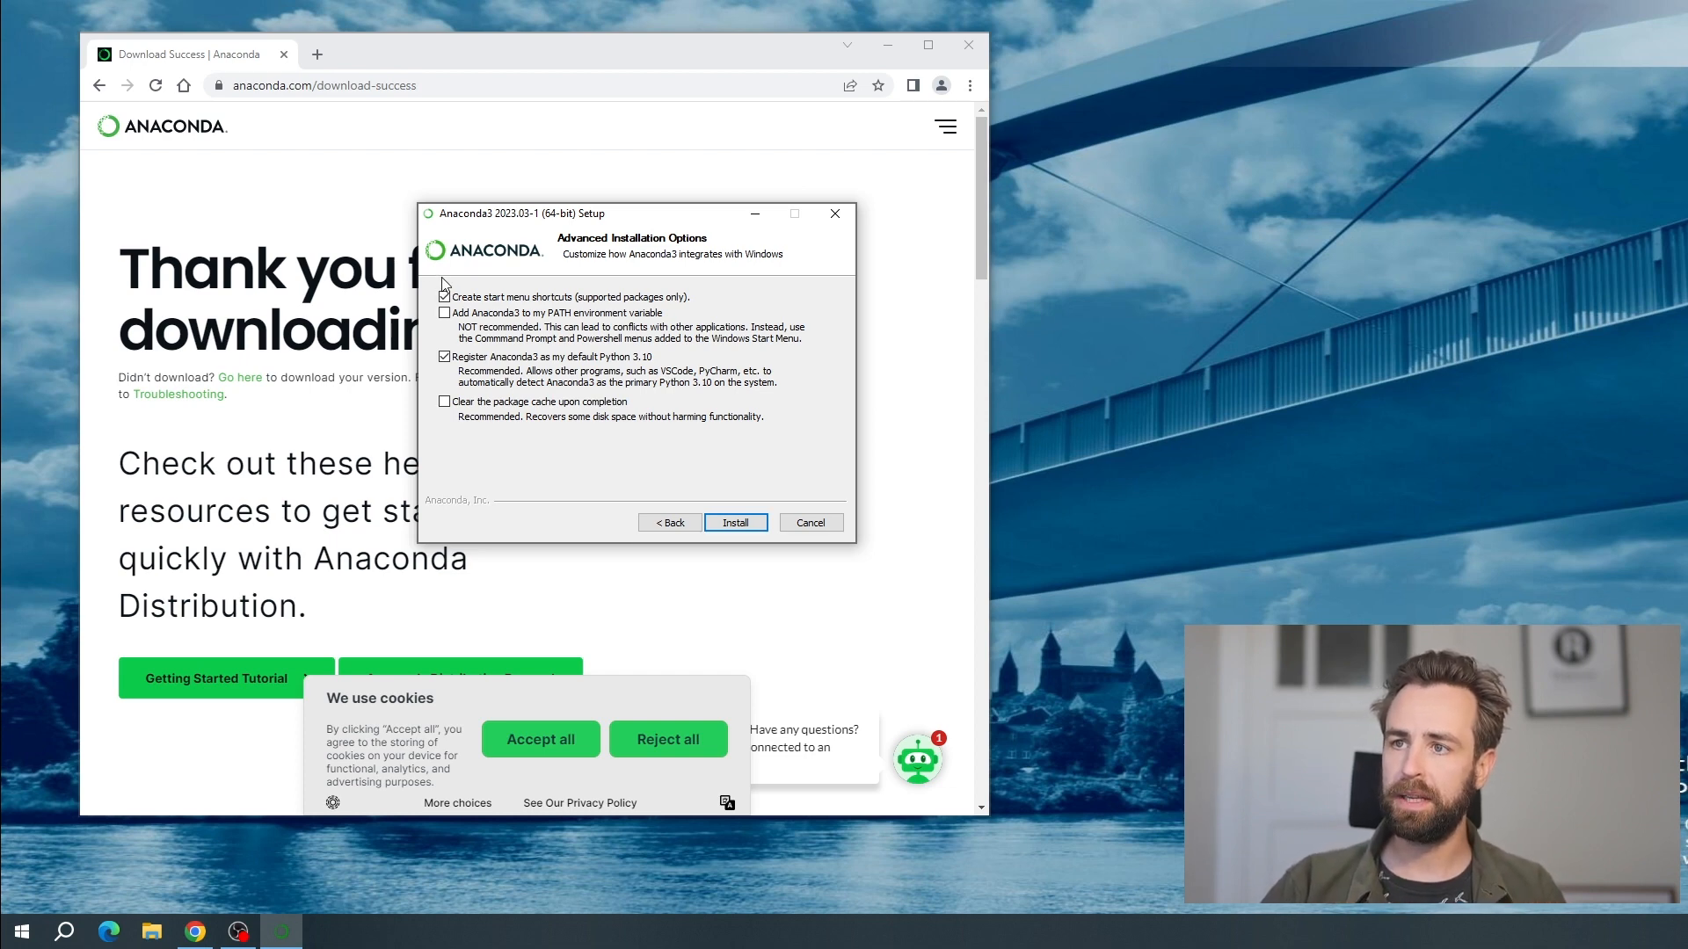
Enable adding Anaconda3 to the PATH variable and clearing the package cache, and carry the installation through to completion
left_click(445, 315)
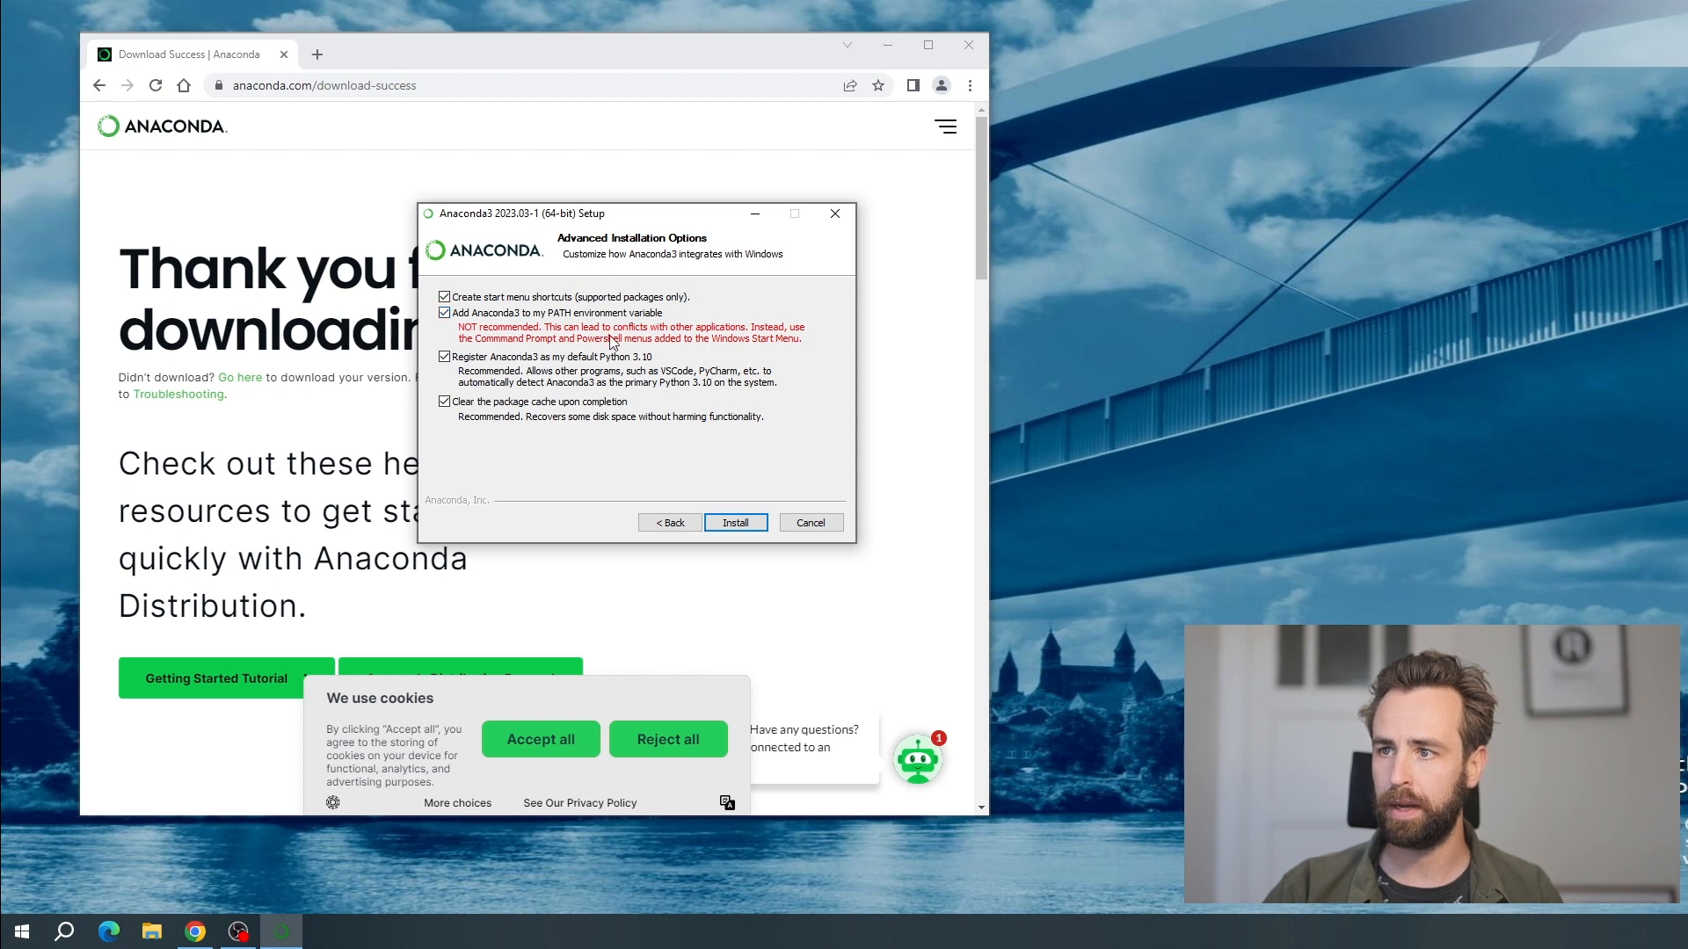
left_click(735, 525)
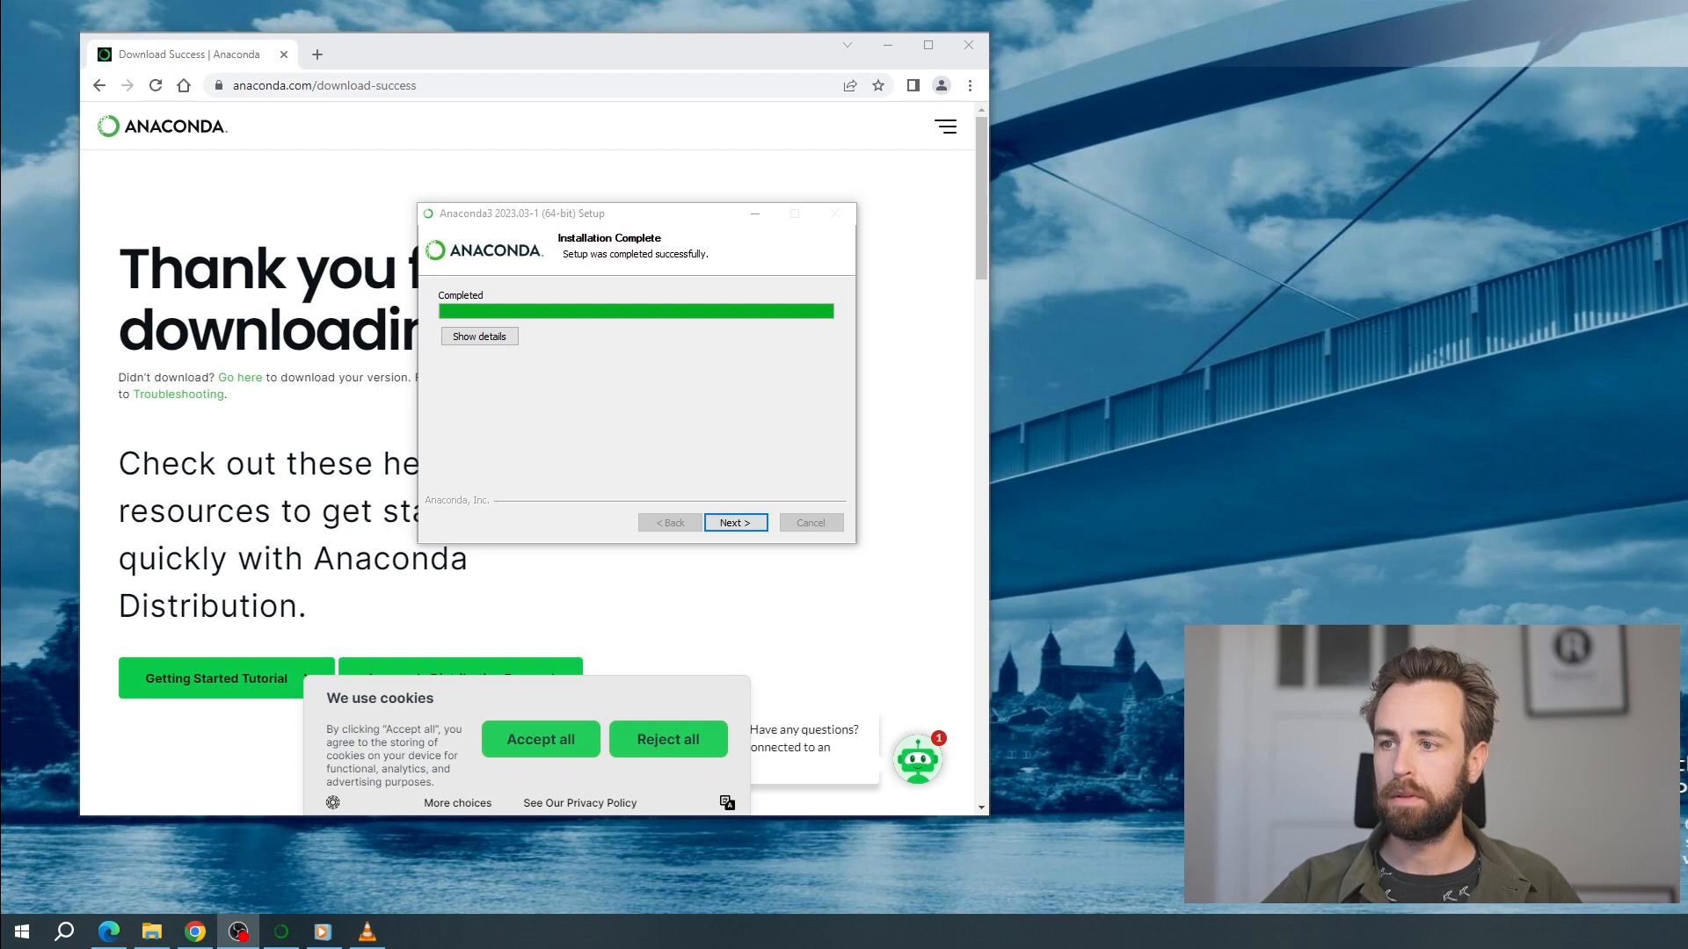
left_click(750, 523)
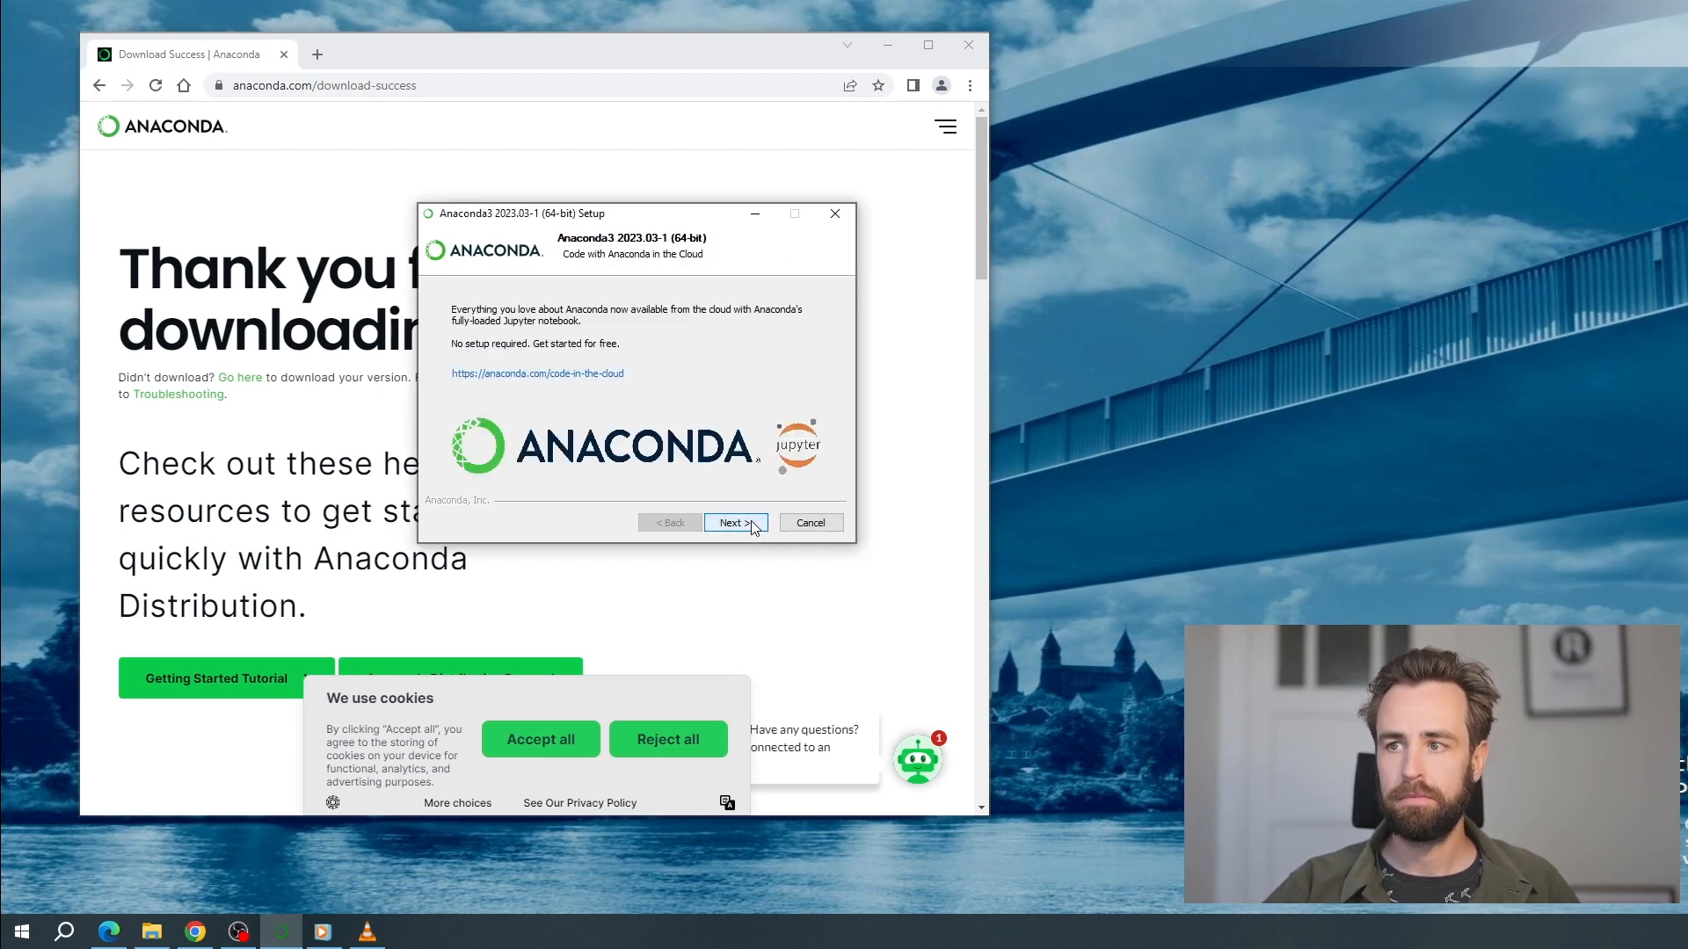
left_click(750, 524)
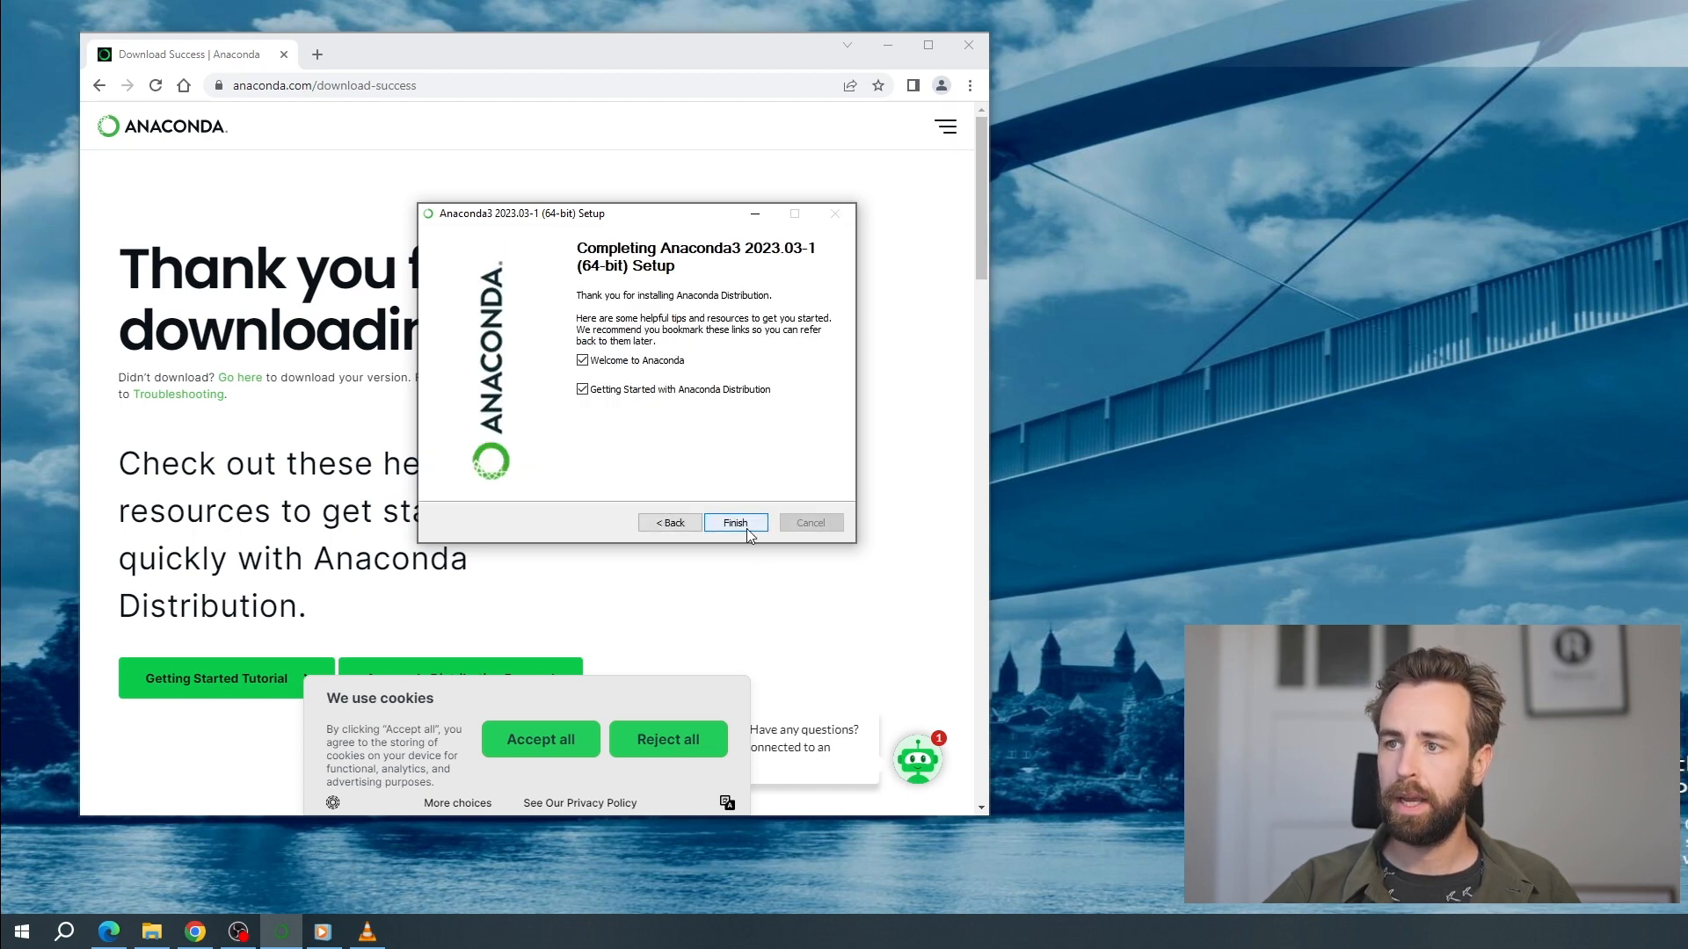
left_click(746, 529)
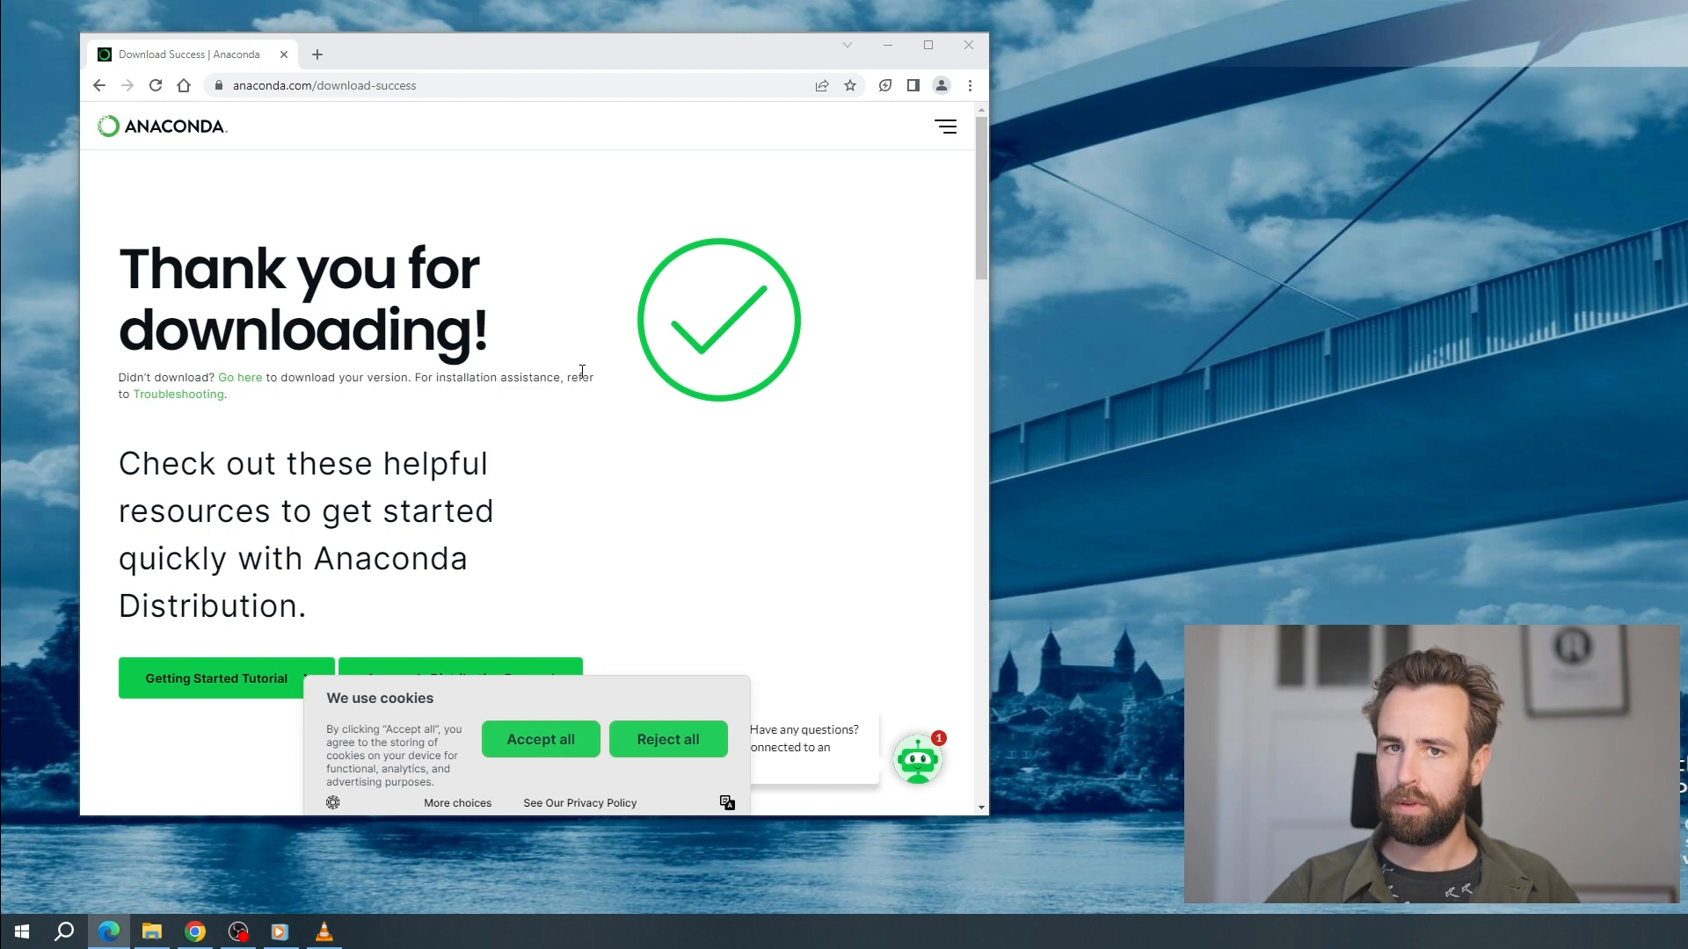
Load code.visualstudio.com/download in a new browser tab
left_click(319, 56)
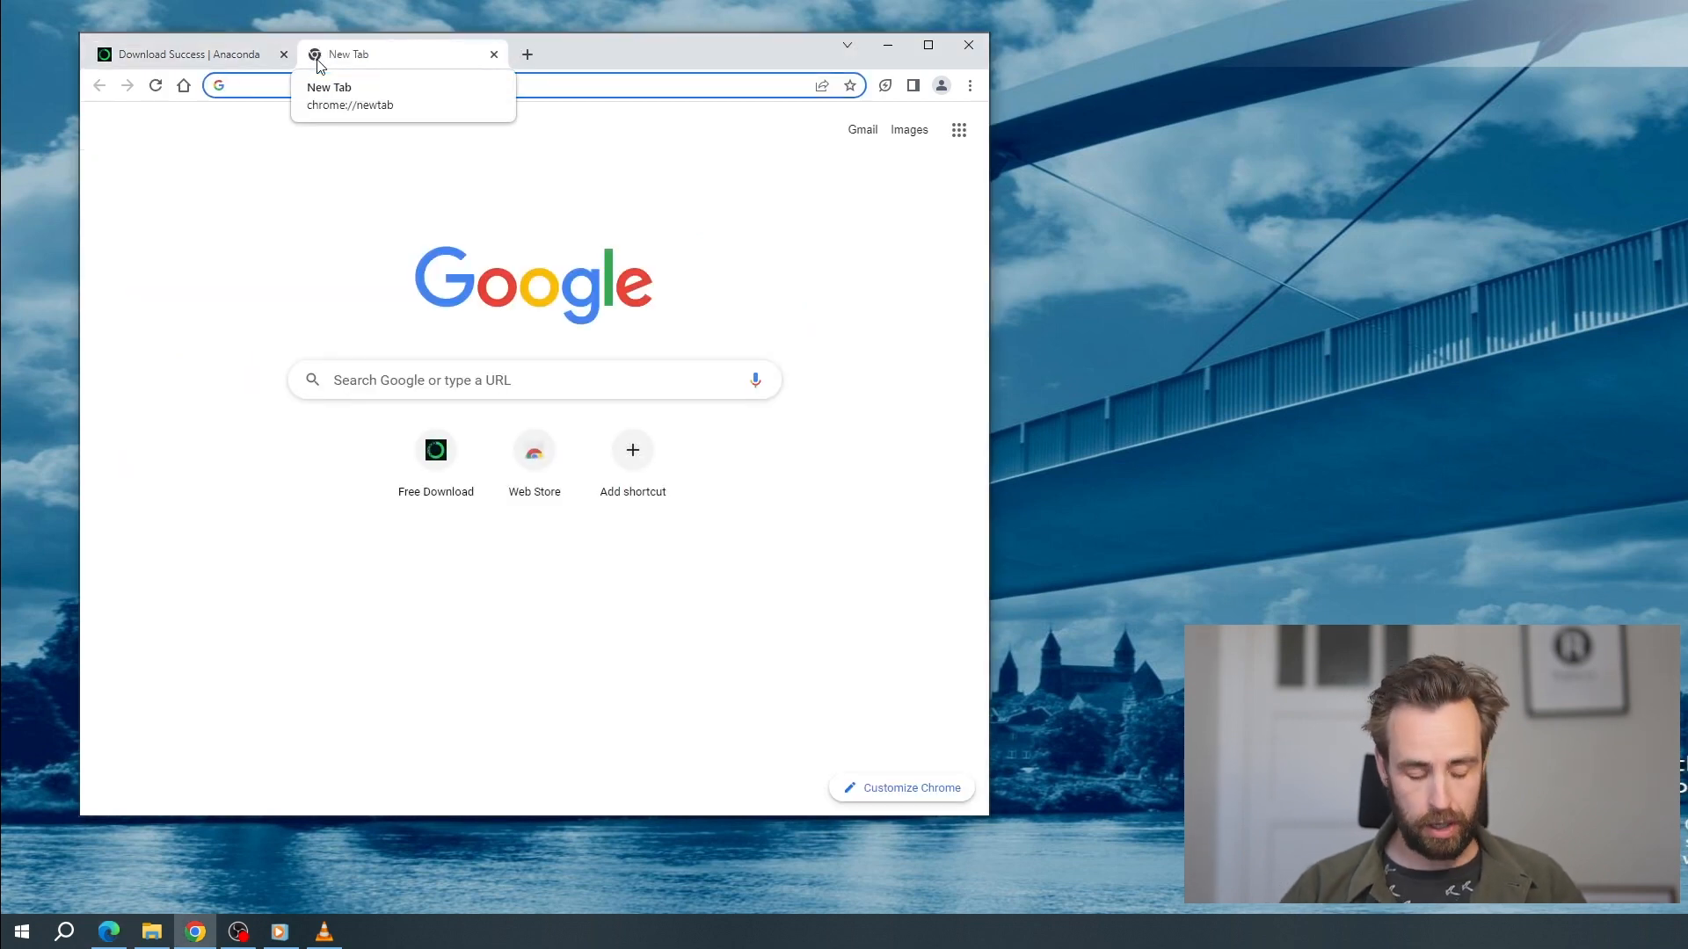
type("code")
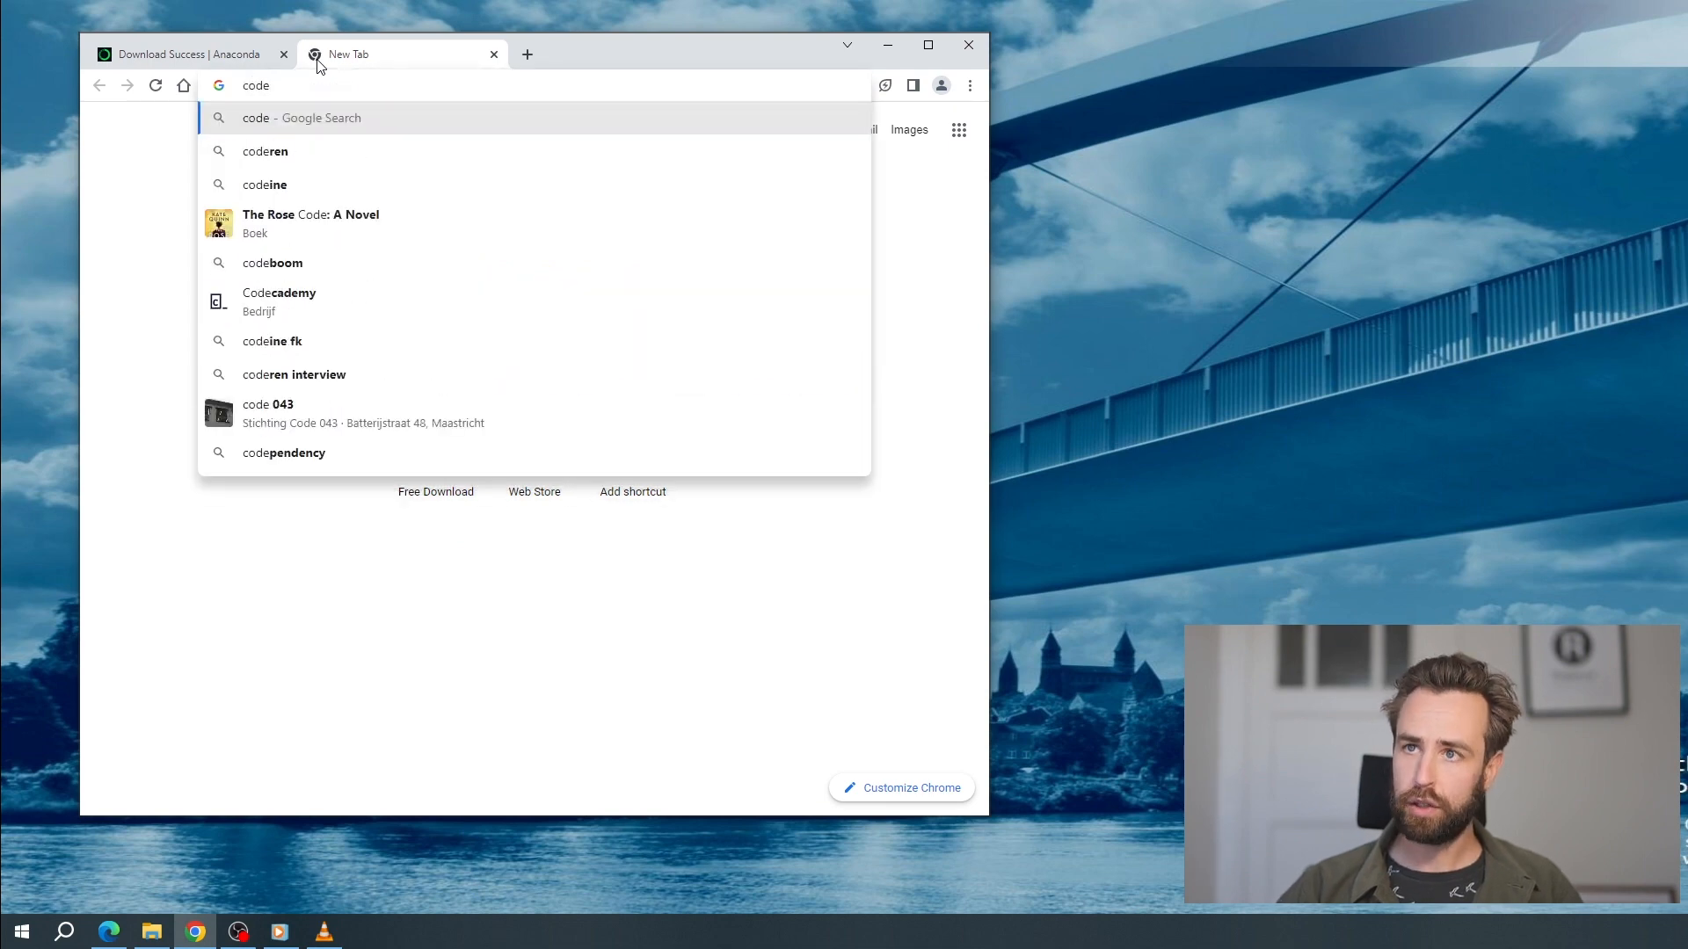
type(".vi")
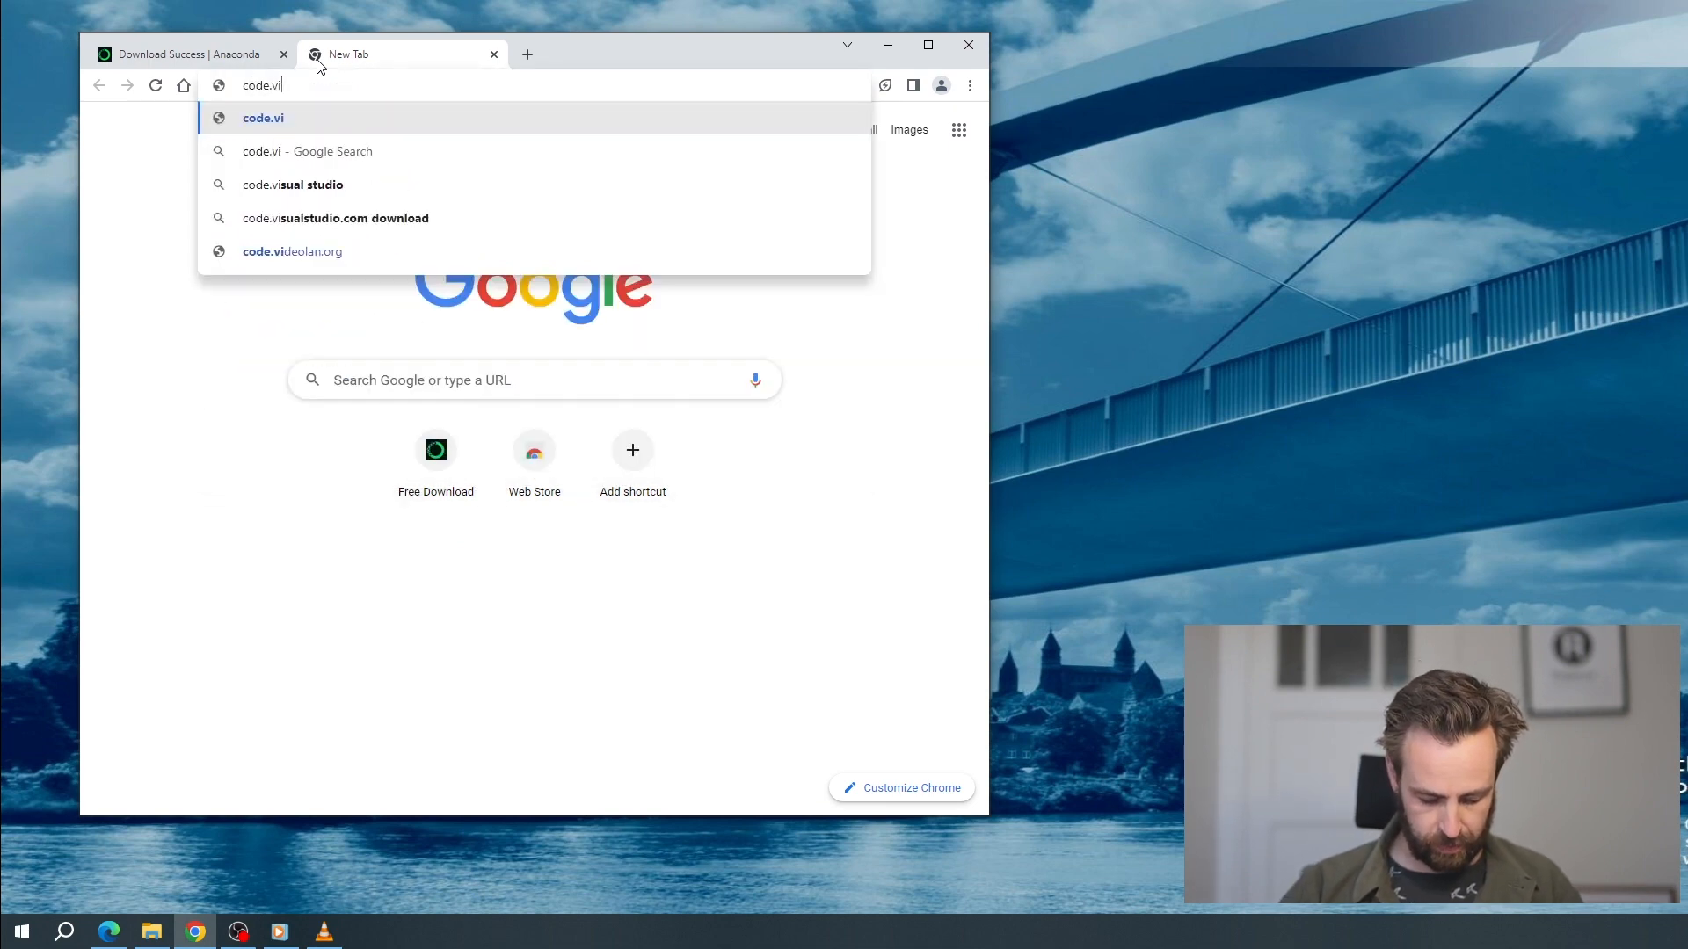
type("sualstudi")
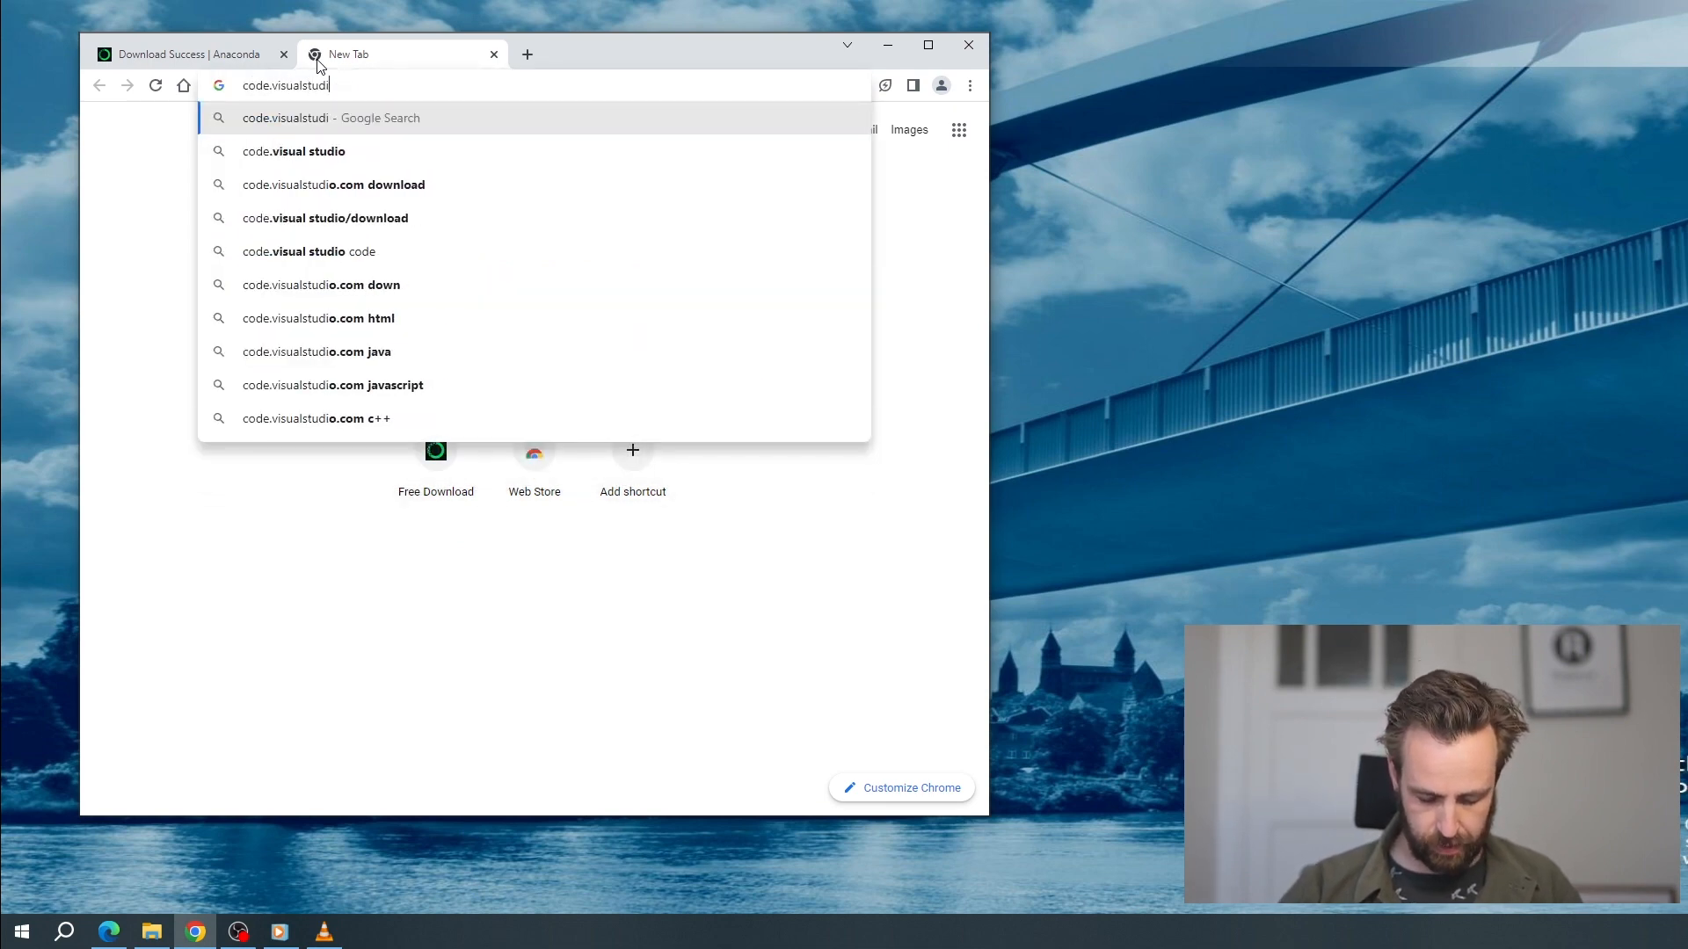
type("o.com")
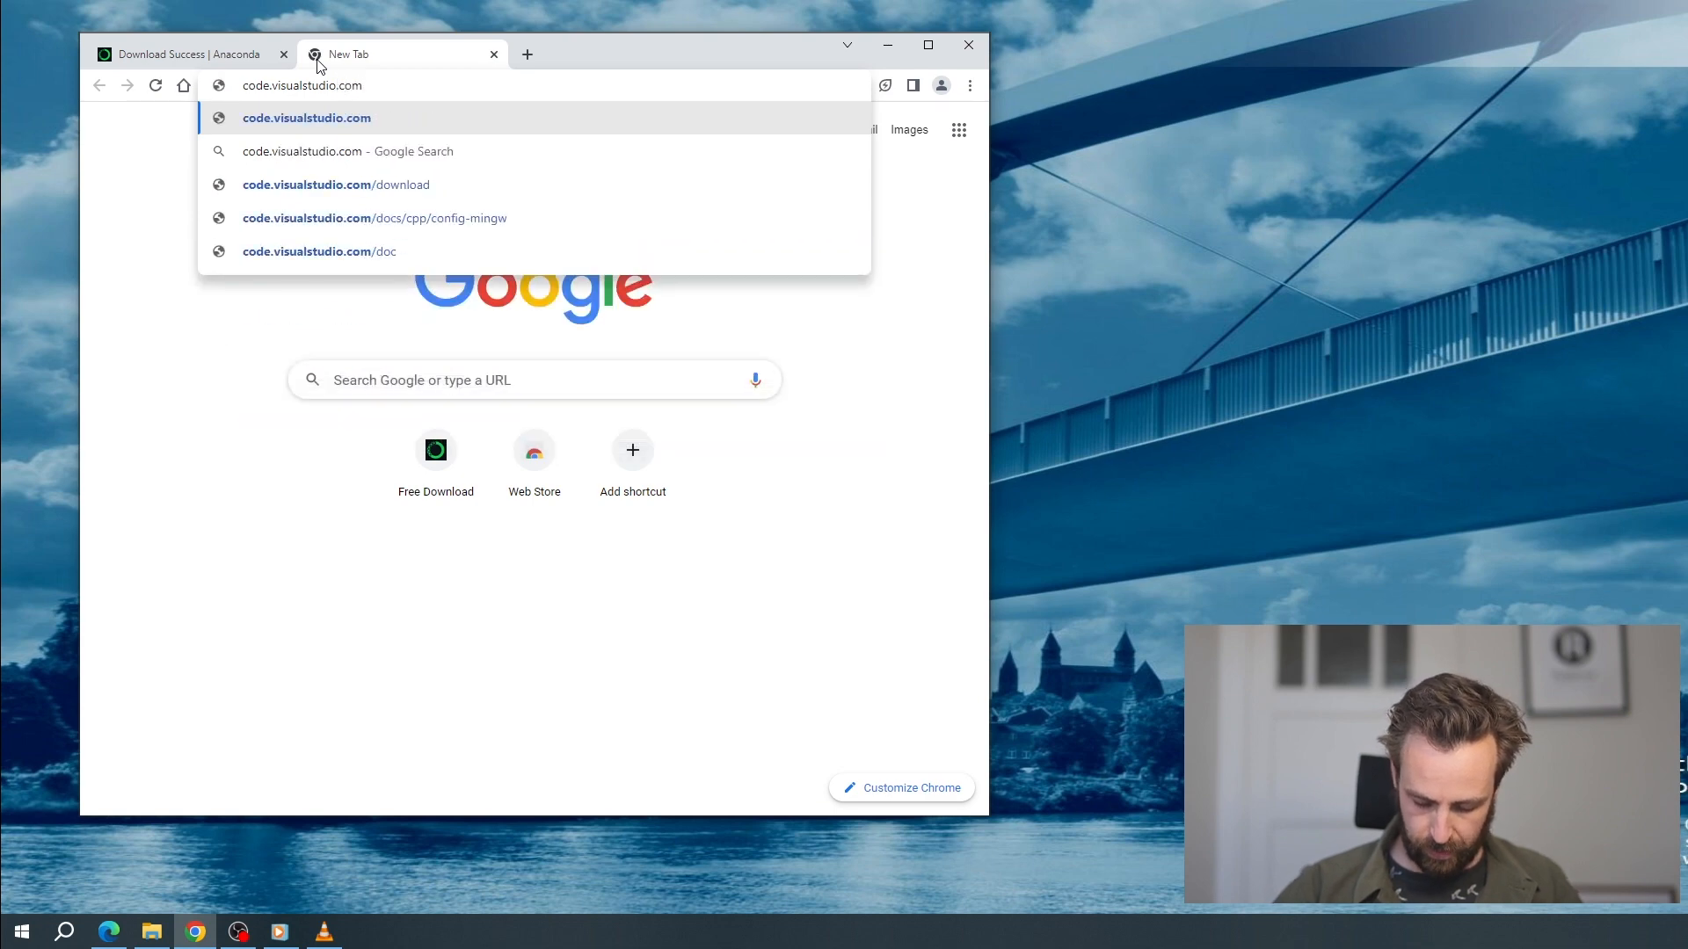
type("/download")
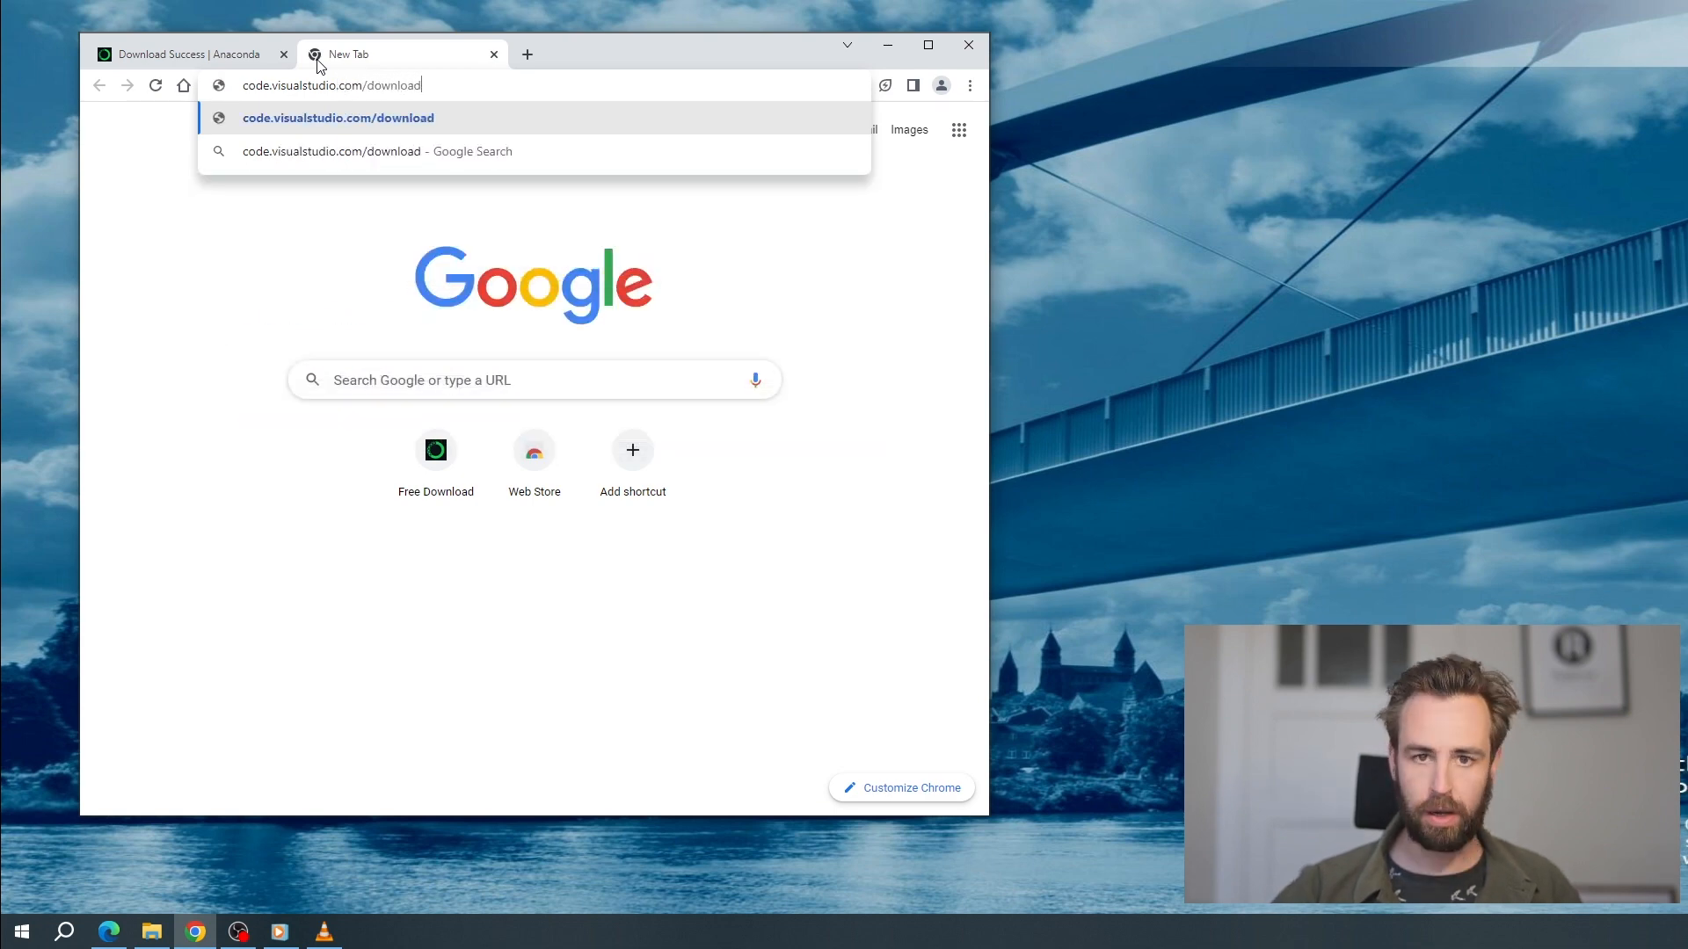
key("Return")
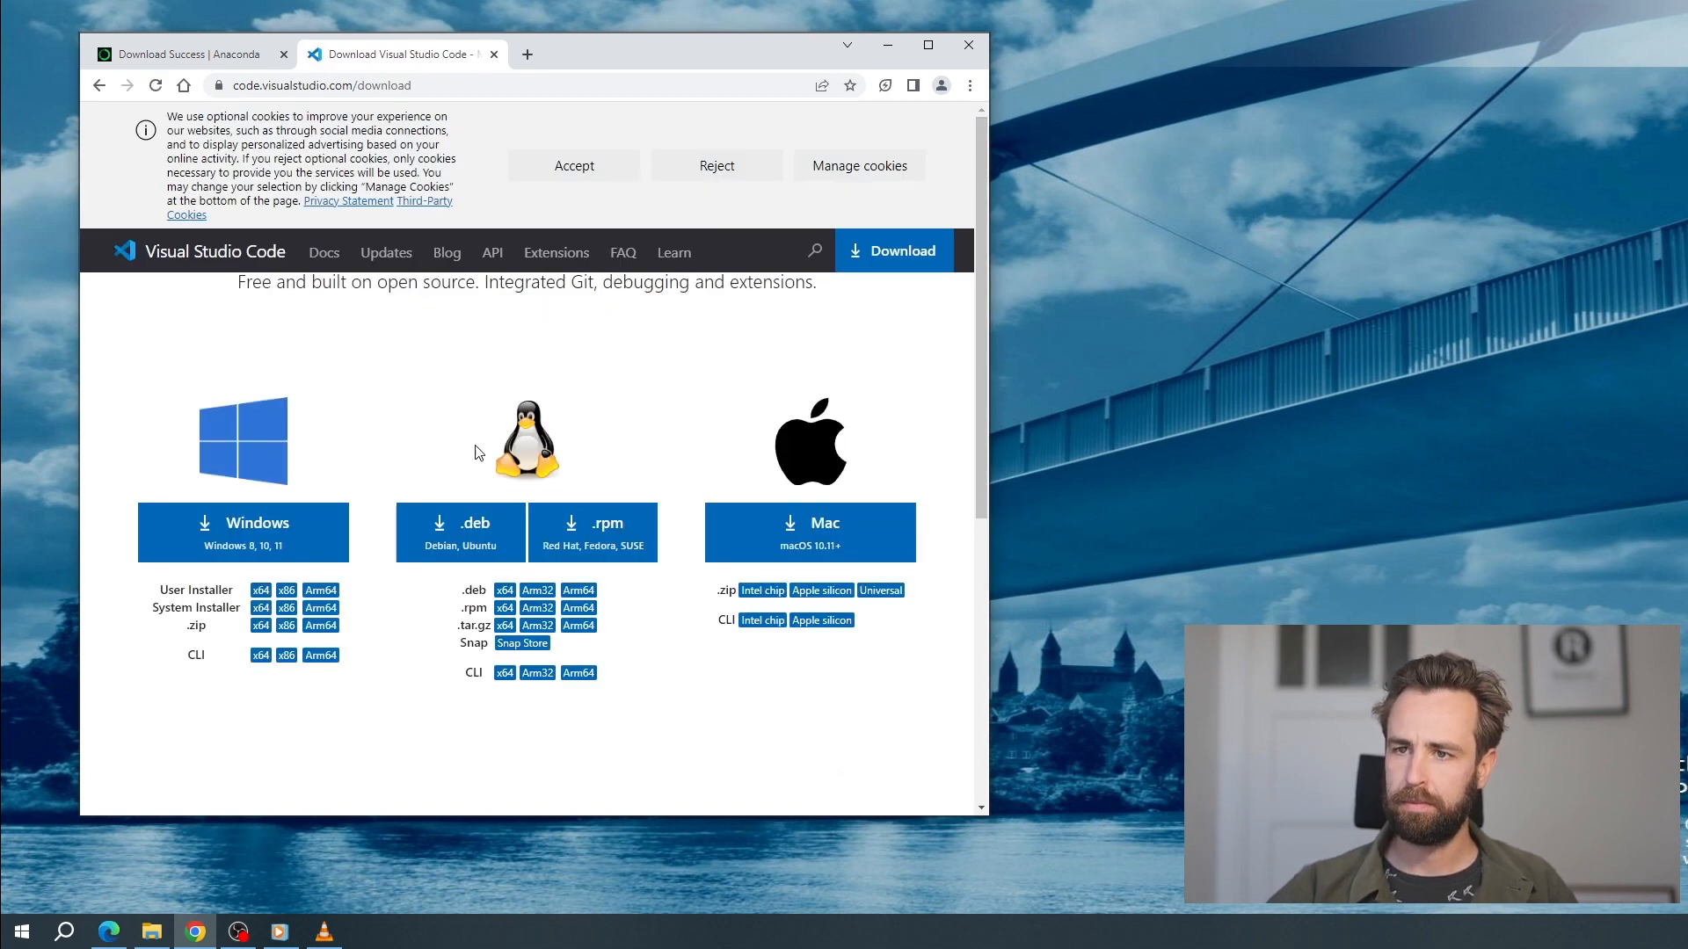
Download the Visual Studio Code installer for Windows and run it, allowing the file past the security warning
left_click(253, 531)
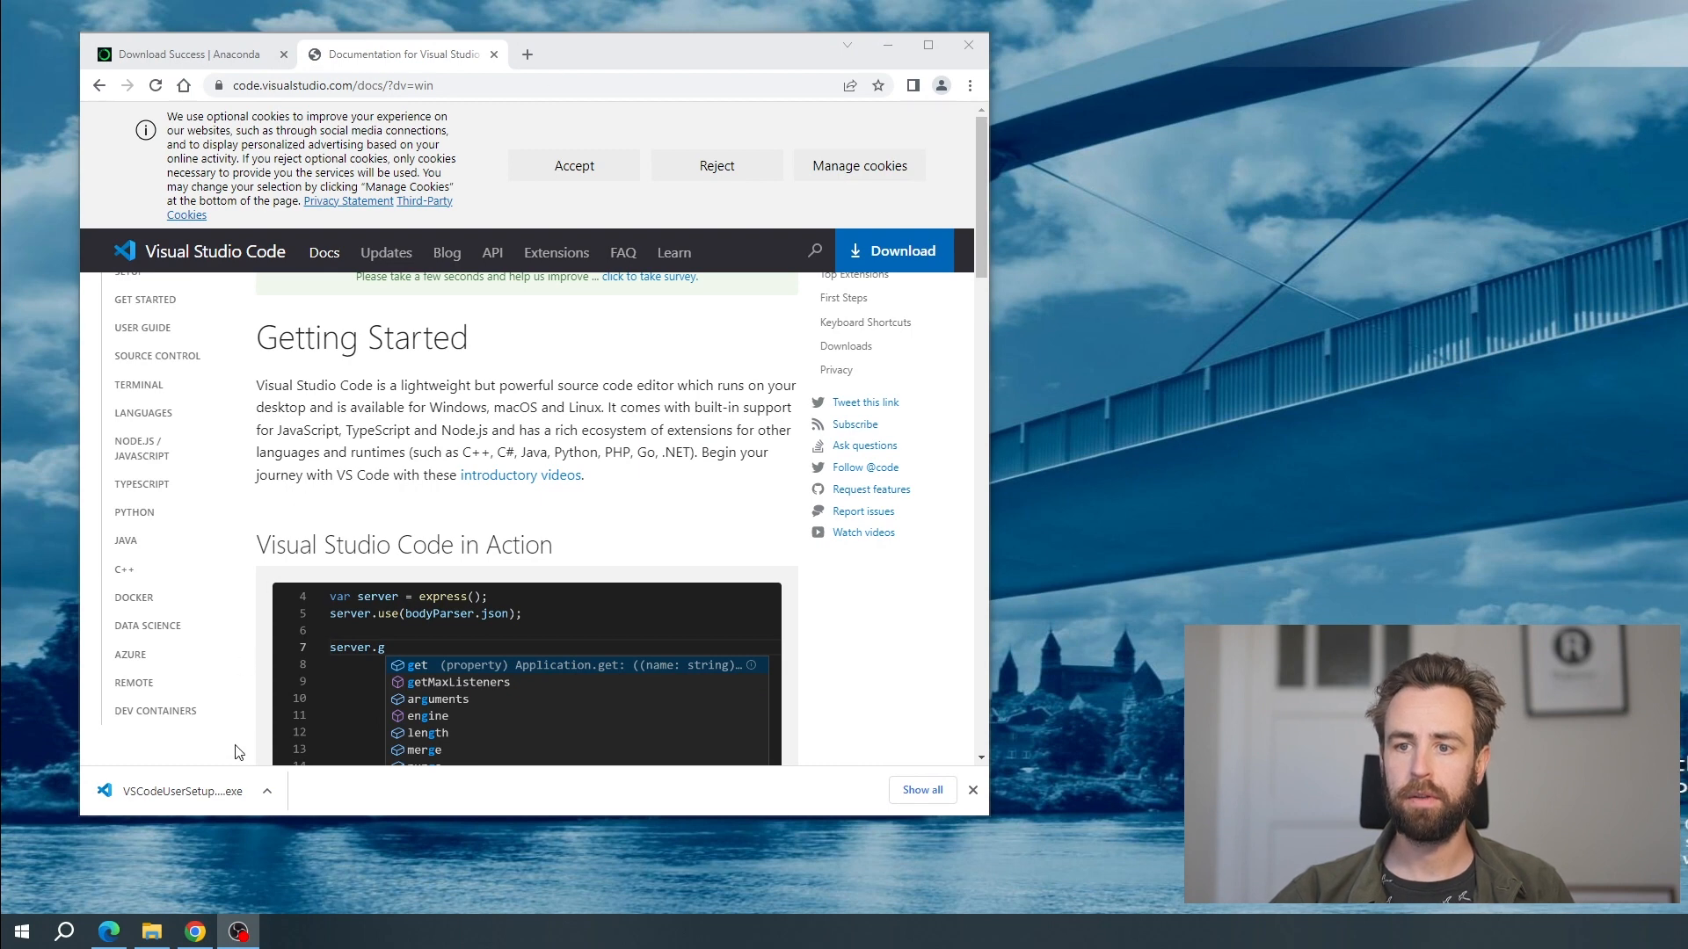
left_click(219, 793)
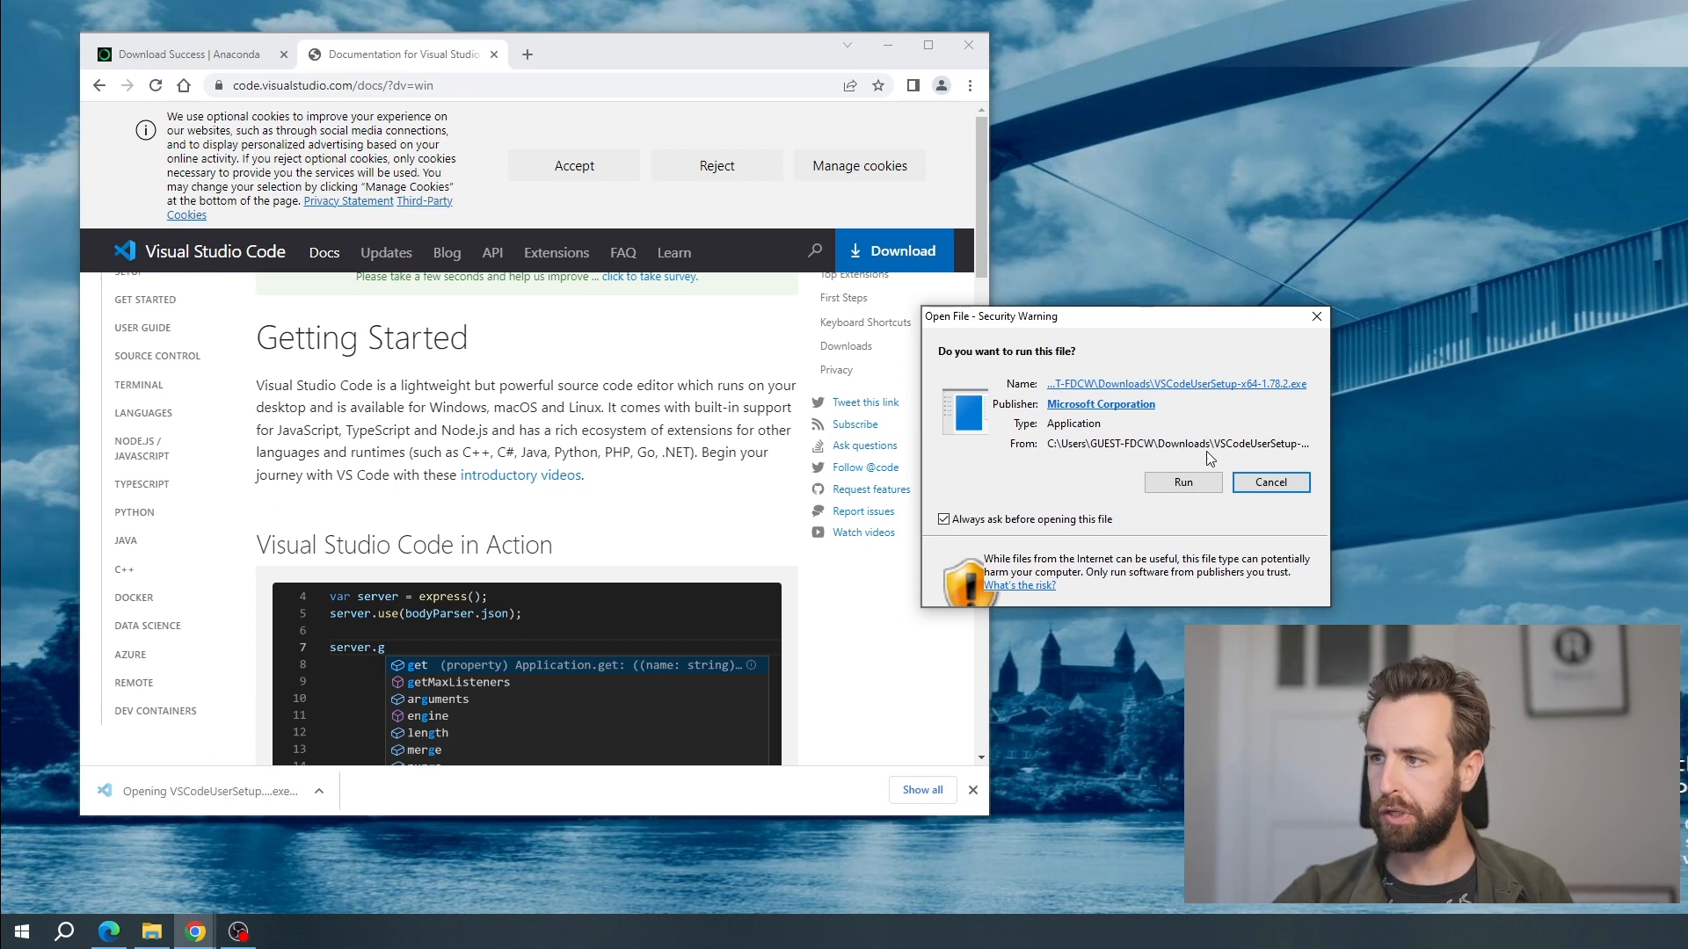
left_click(1195, 479)
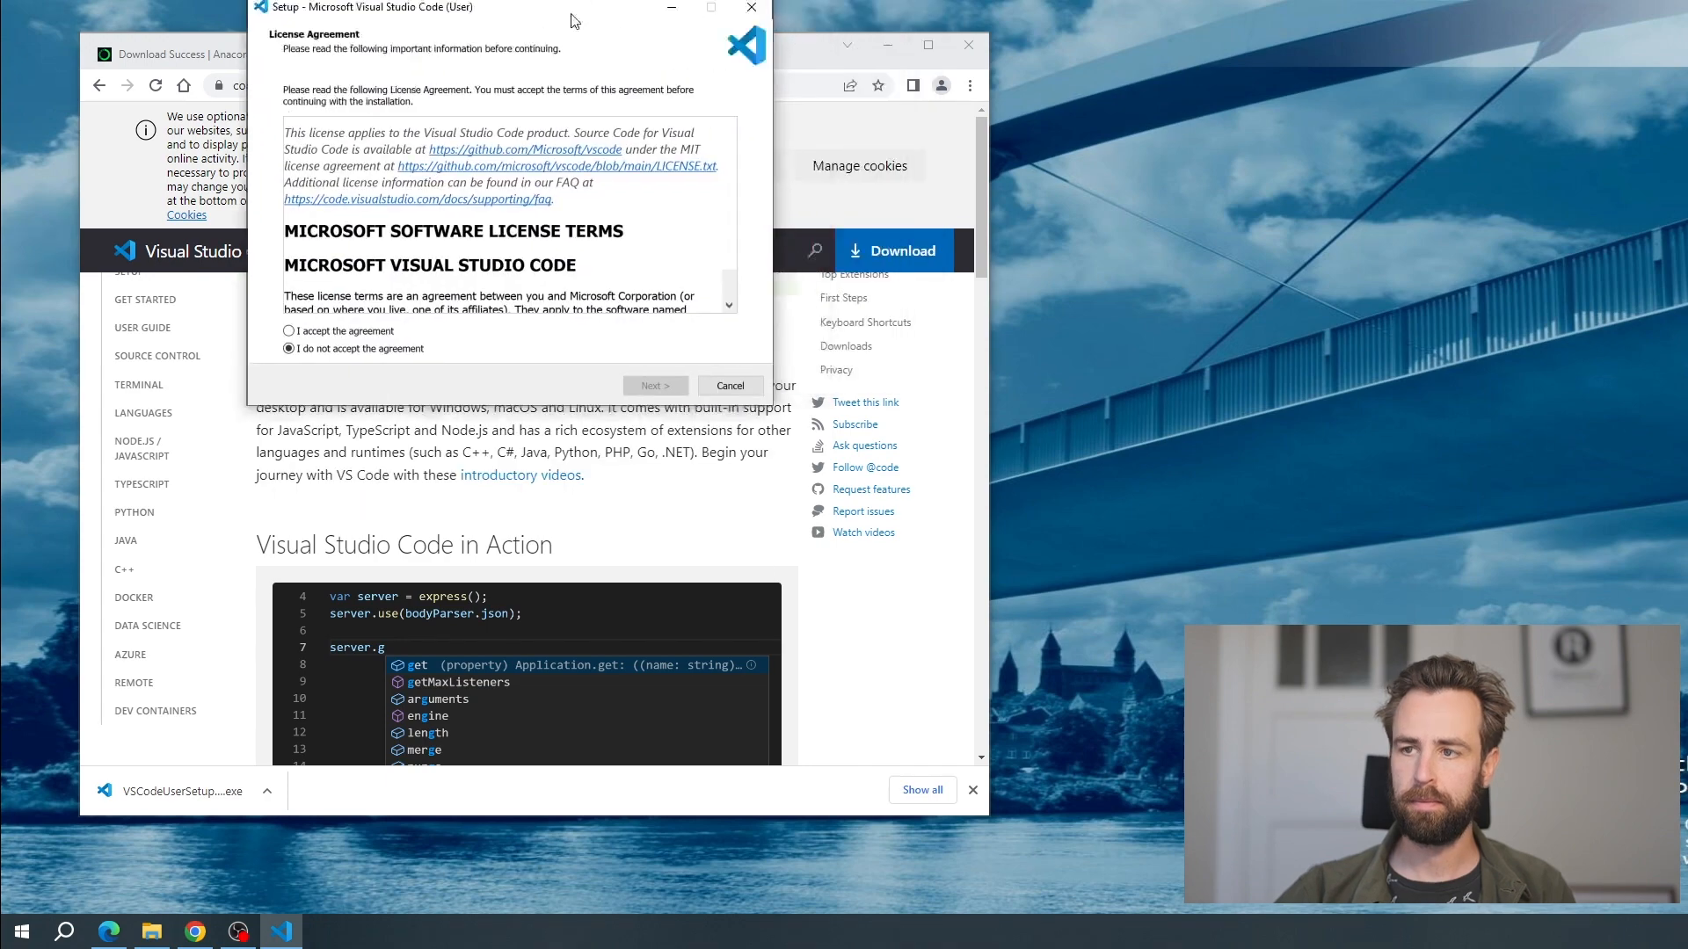
Accept the Visual Studio Code license agreement and keep the default destination and Start Menu folders
left_click(595, 659)
scroll(658, 582, "down", 15)
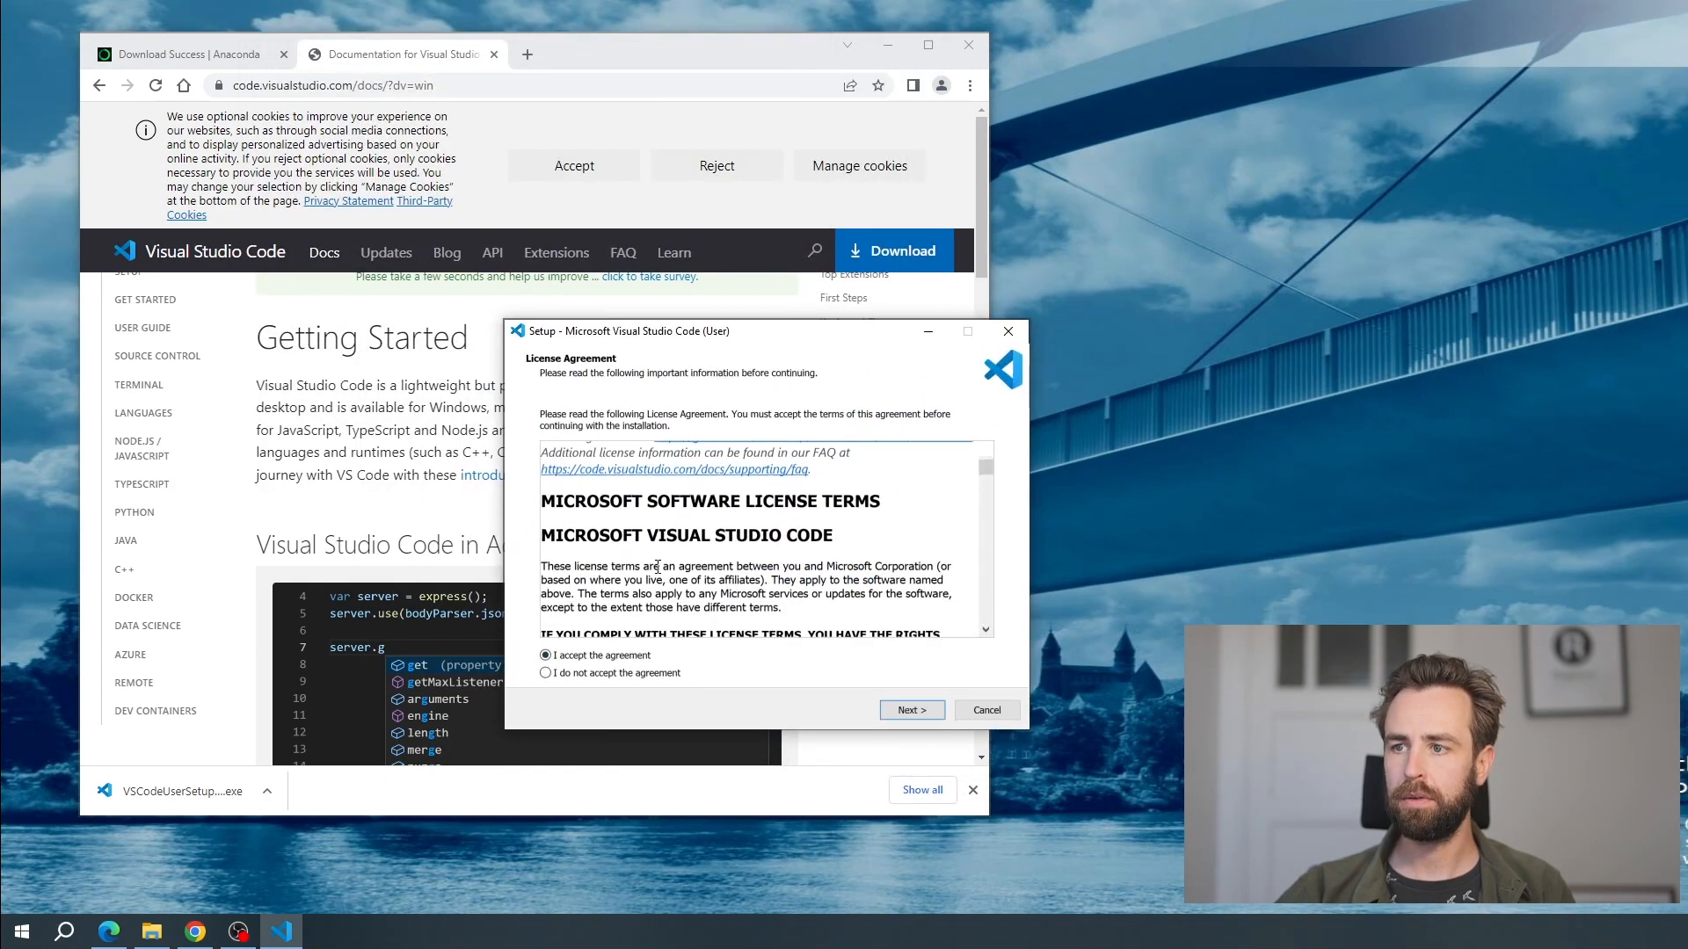
scroll(658, 582, "down", 5)
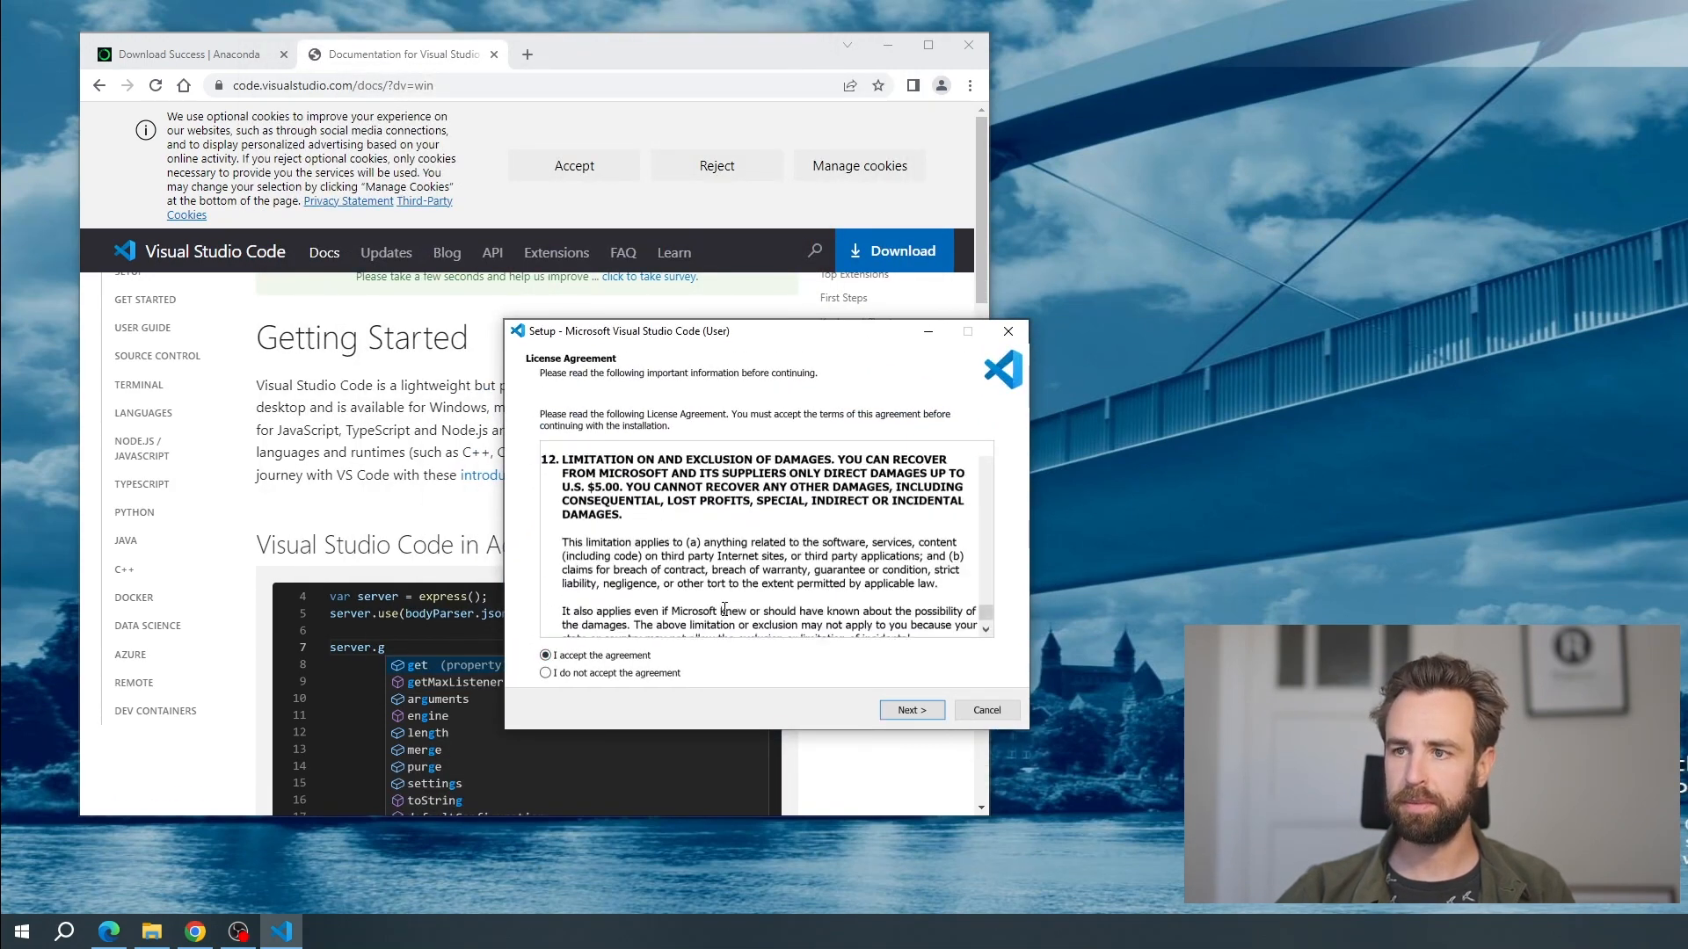
left_click(931, 710)
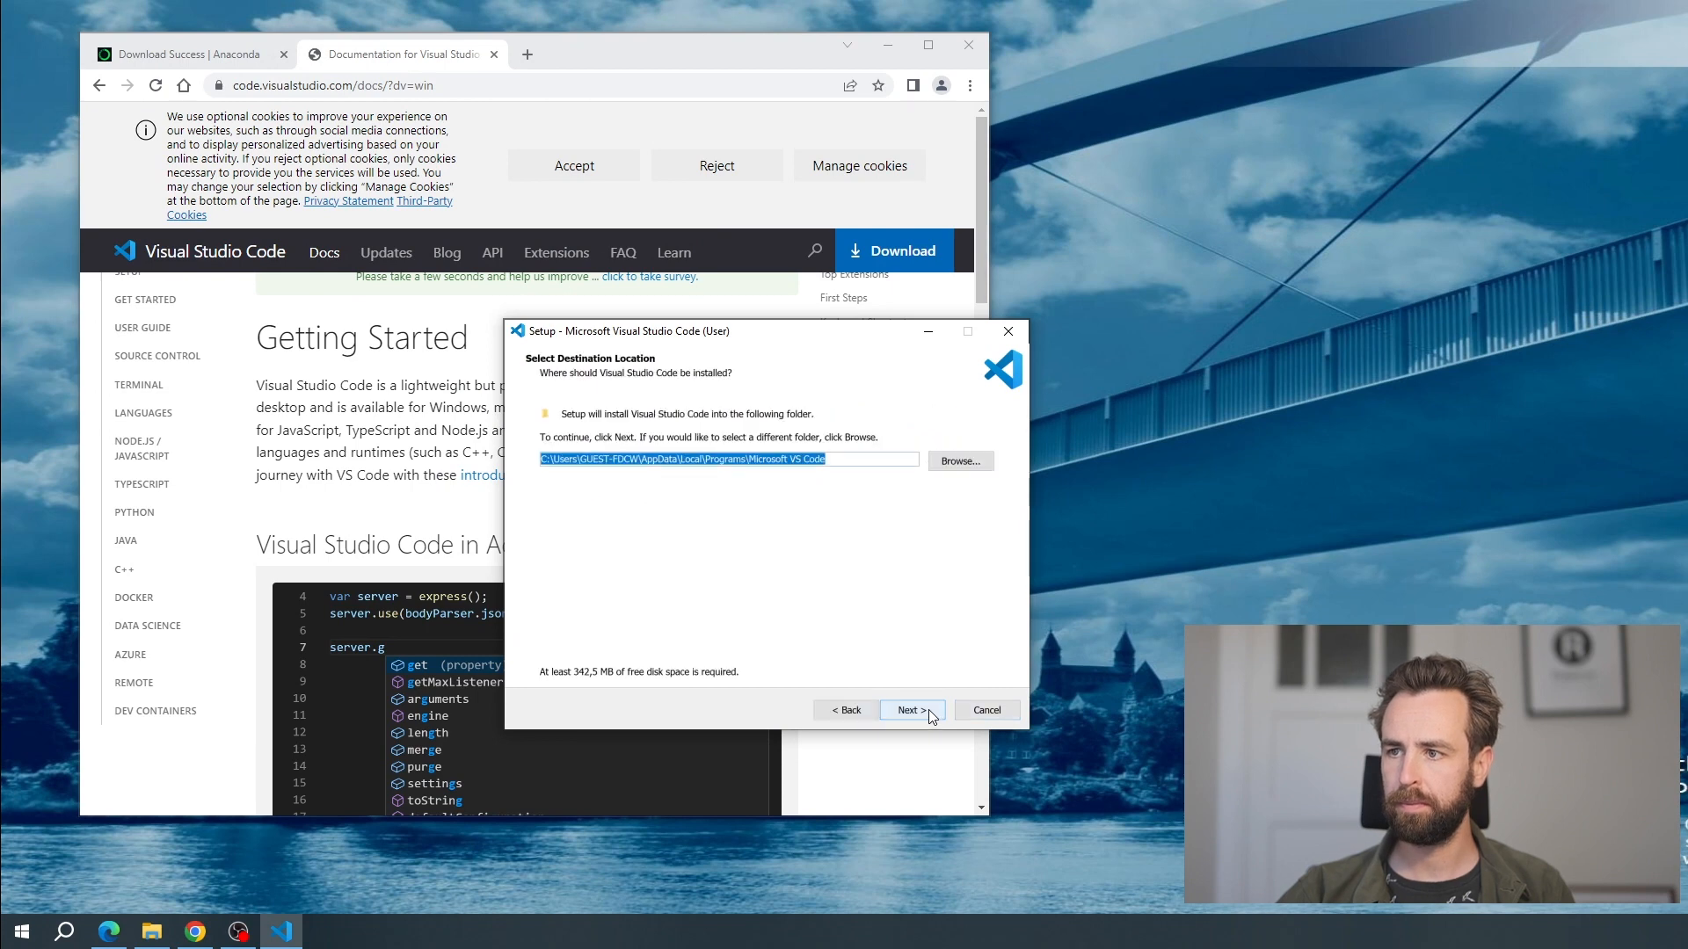
left_click(927, 709)
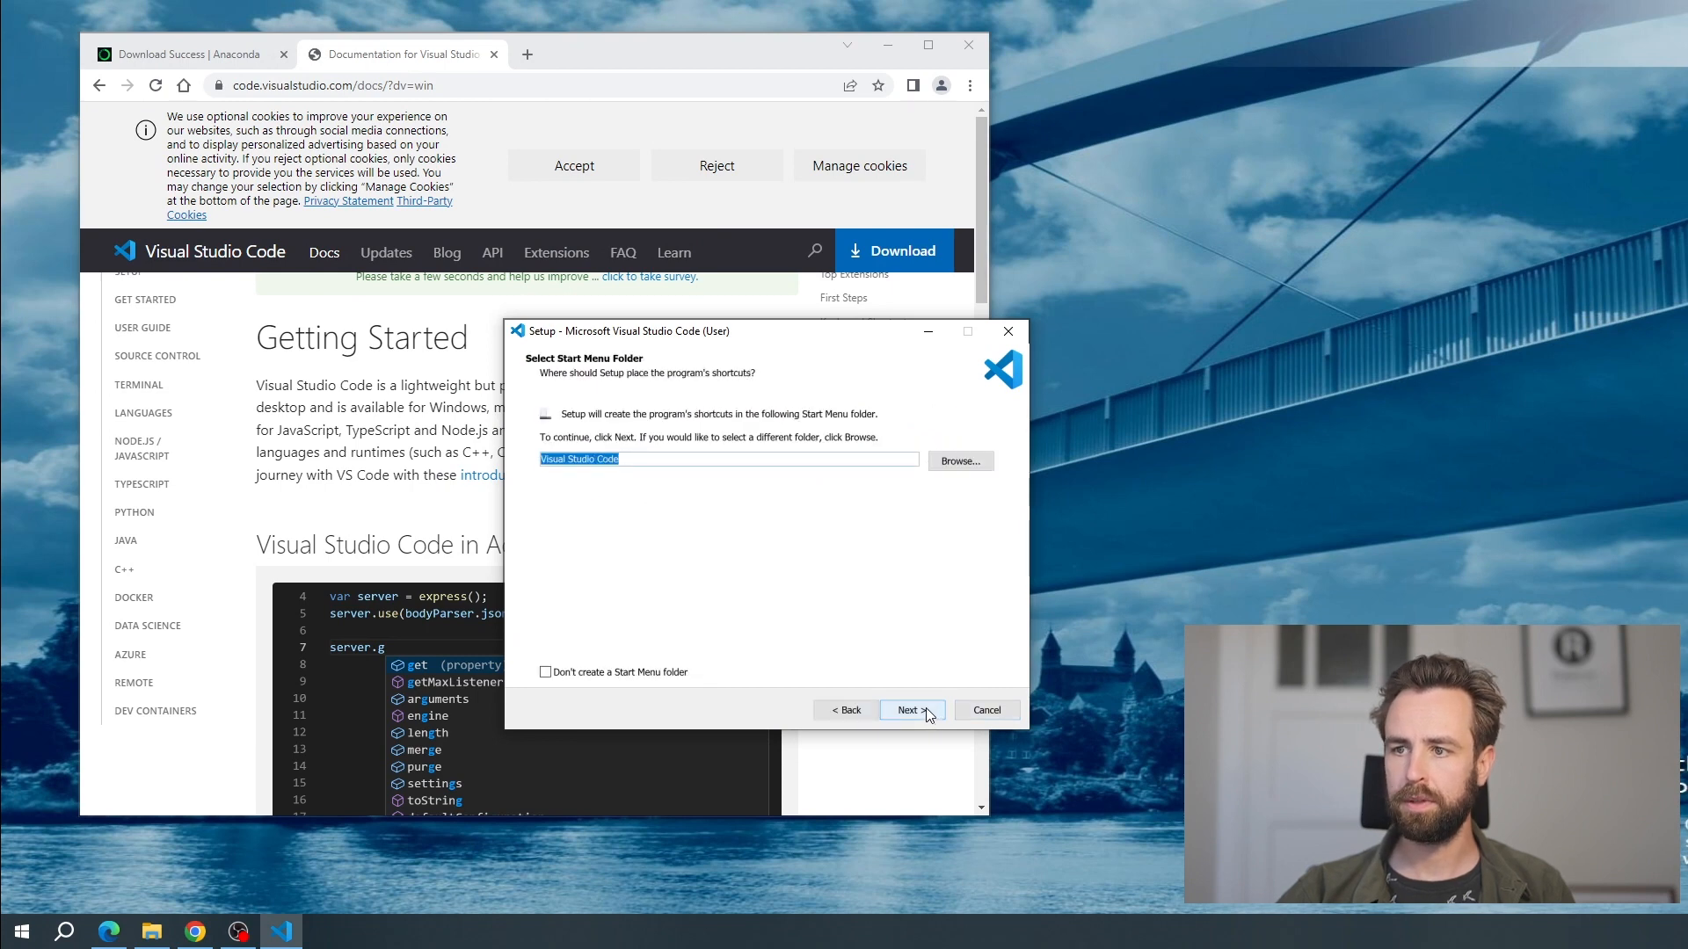
left_click(925, 716)
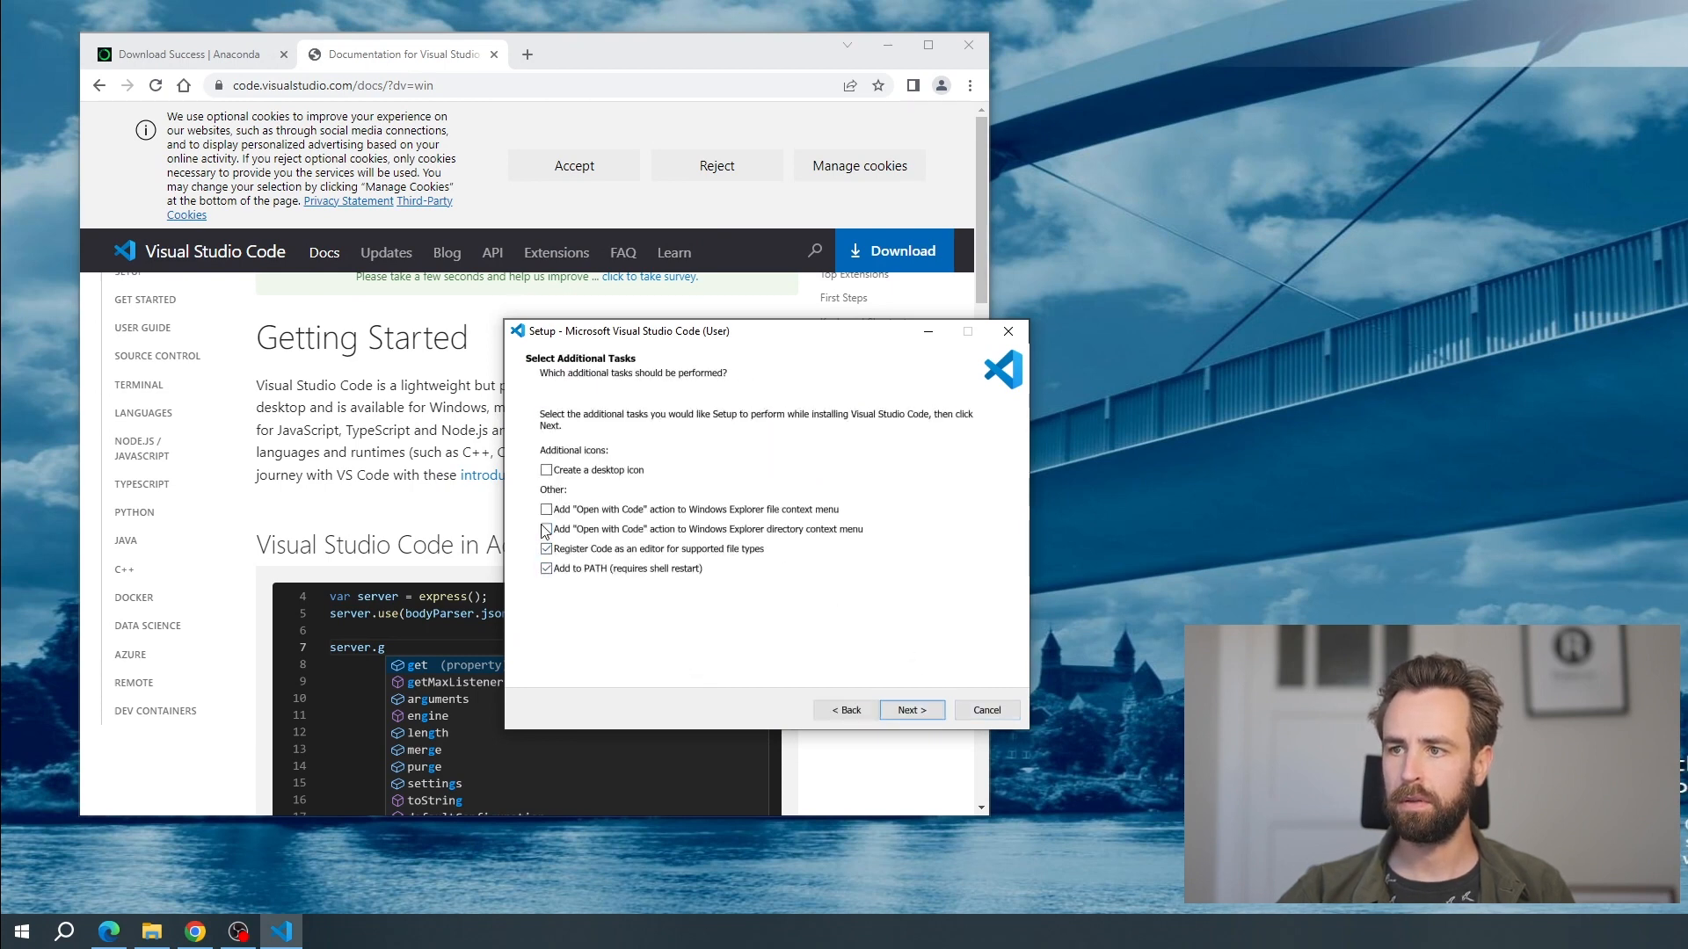
Enable the desktop icon and both "Open with Code" actions for the Windows Explorer file and directory context menus
left_click(546, 472)
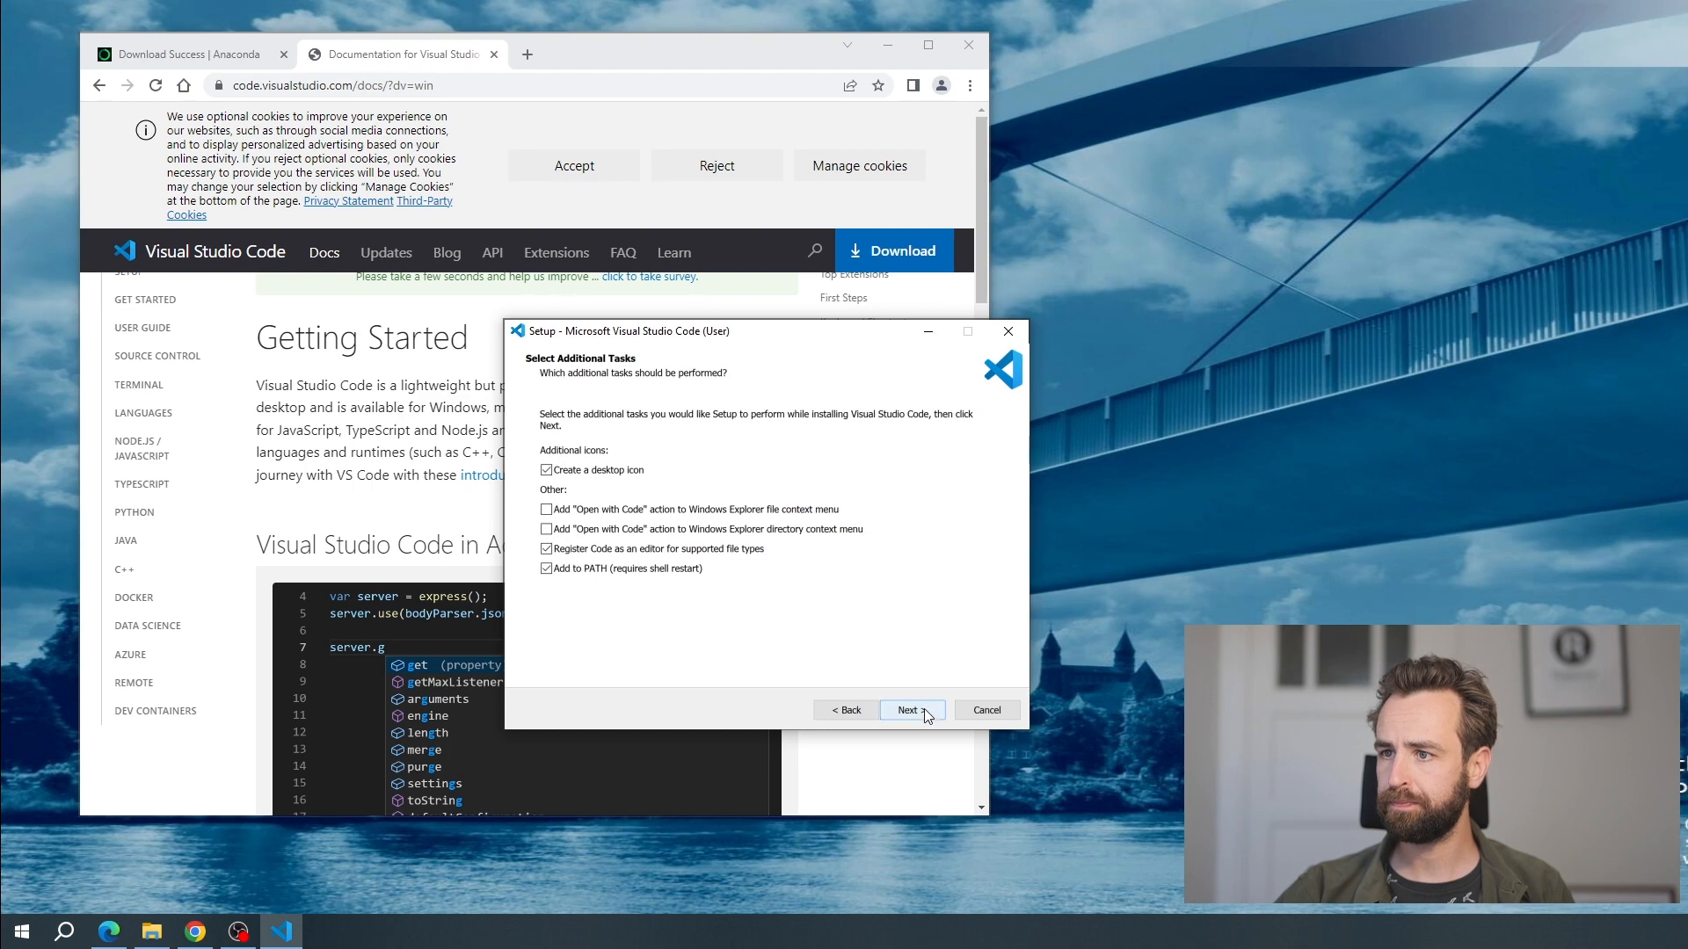
left_click(546, 509)
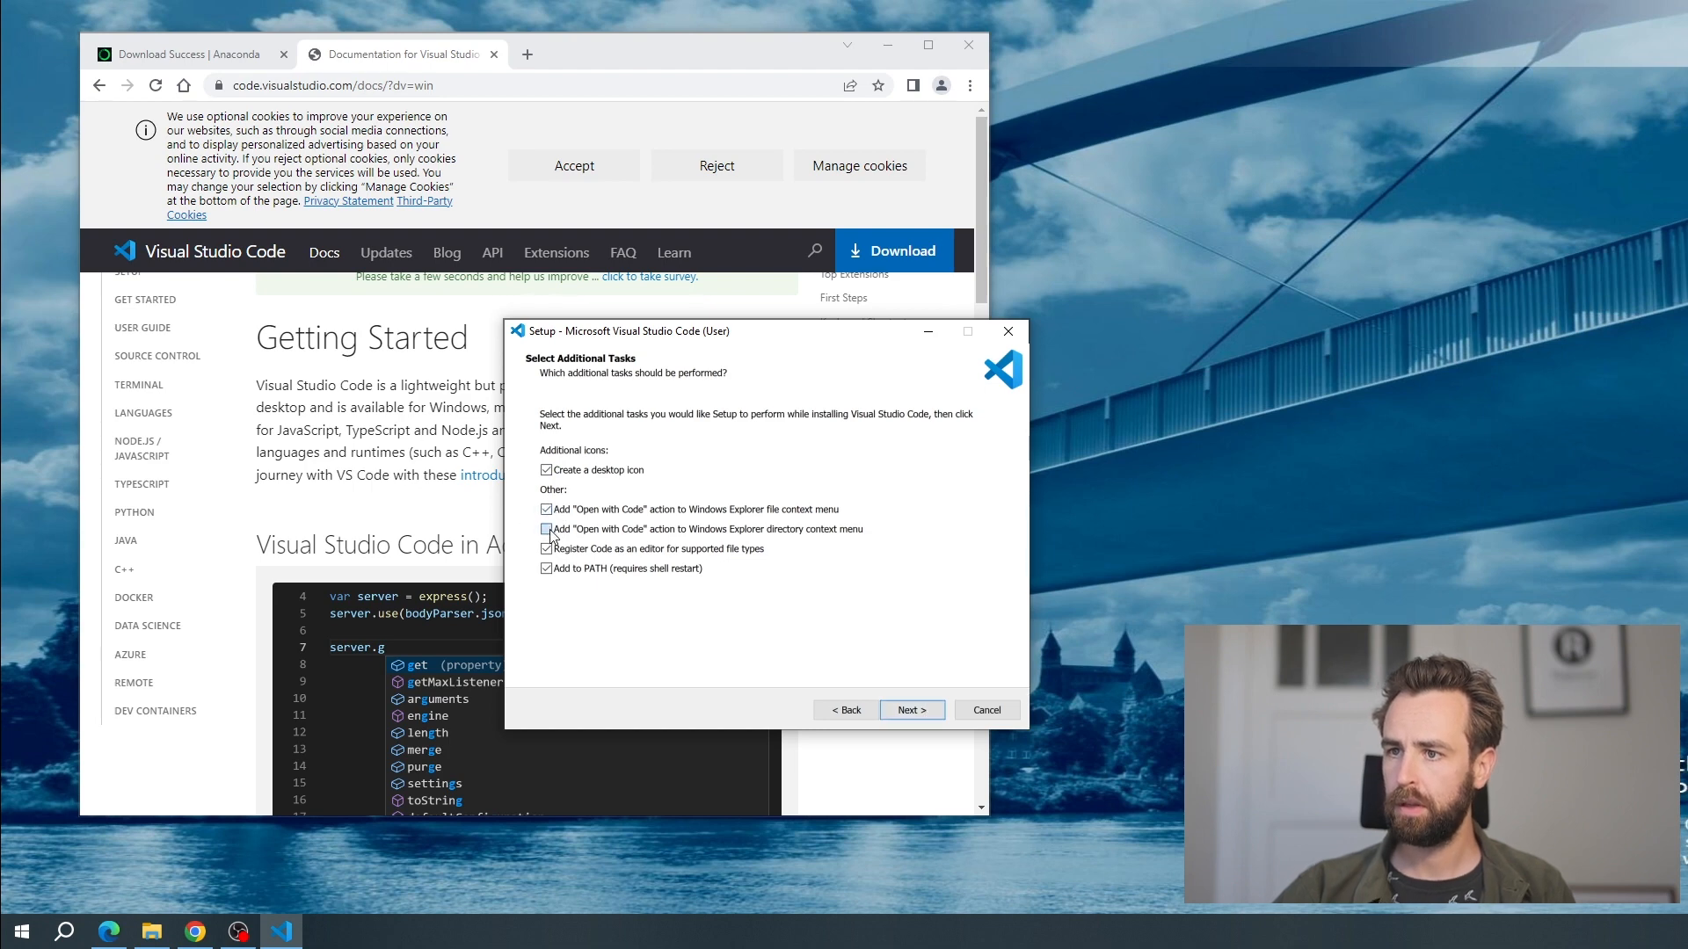
left_click(549, 529)
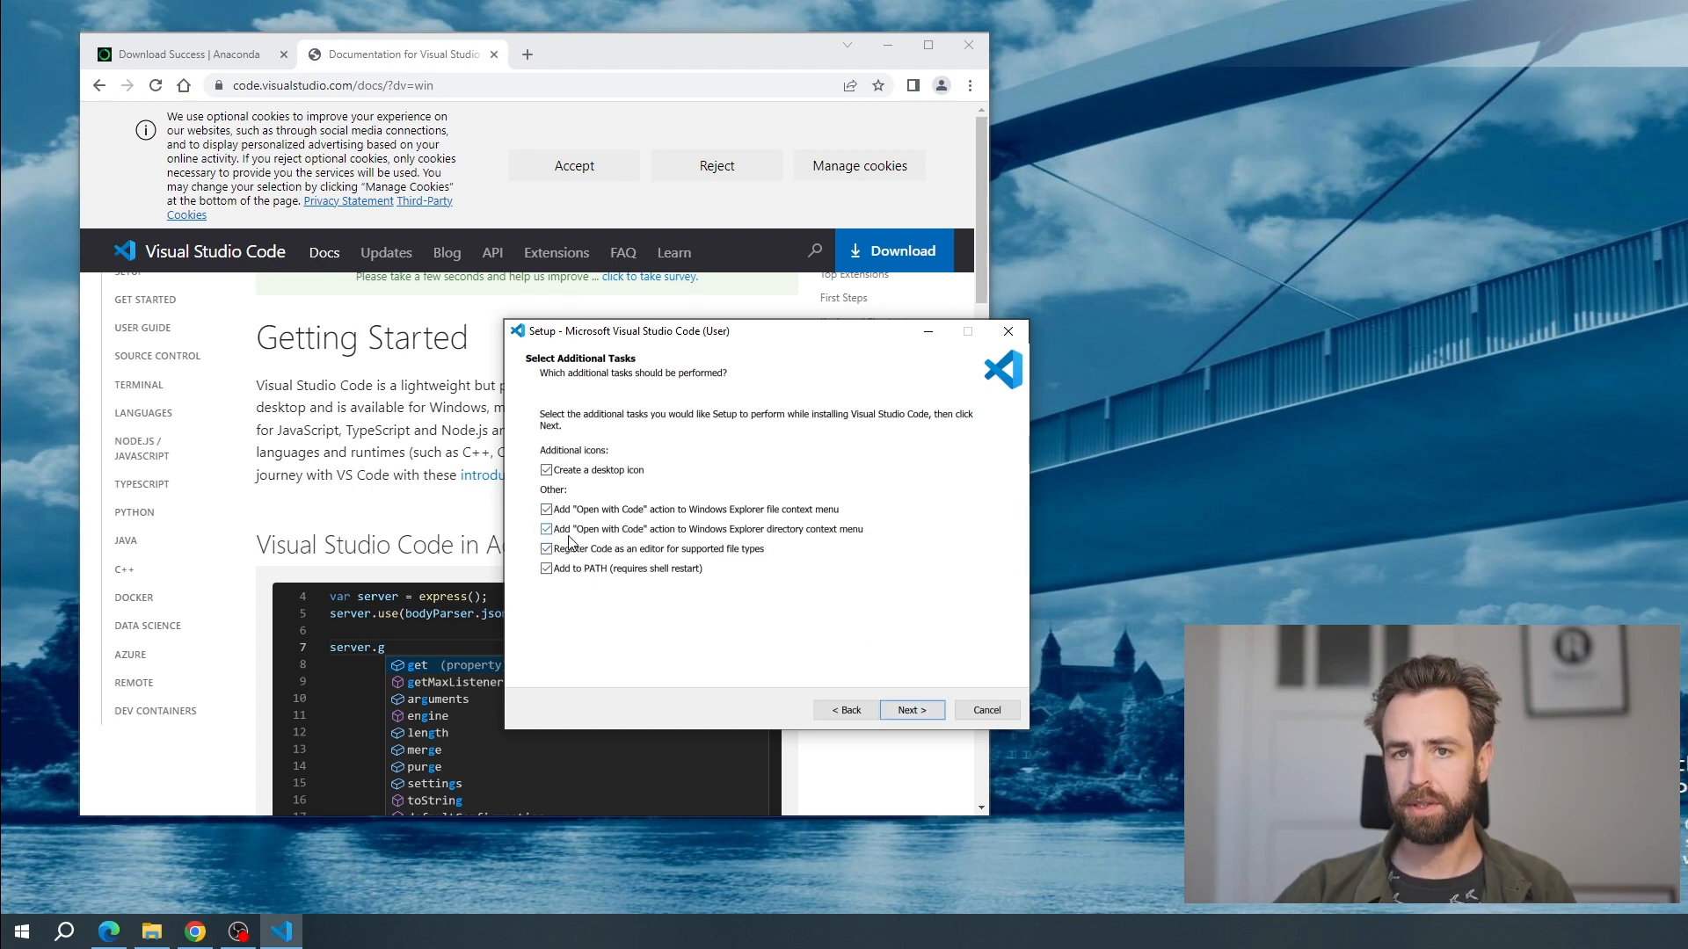
Install Visual Studio Code with the selected tasks and finish the setup with the launch option enabled
left_click(939, 711)
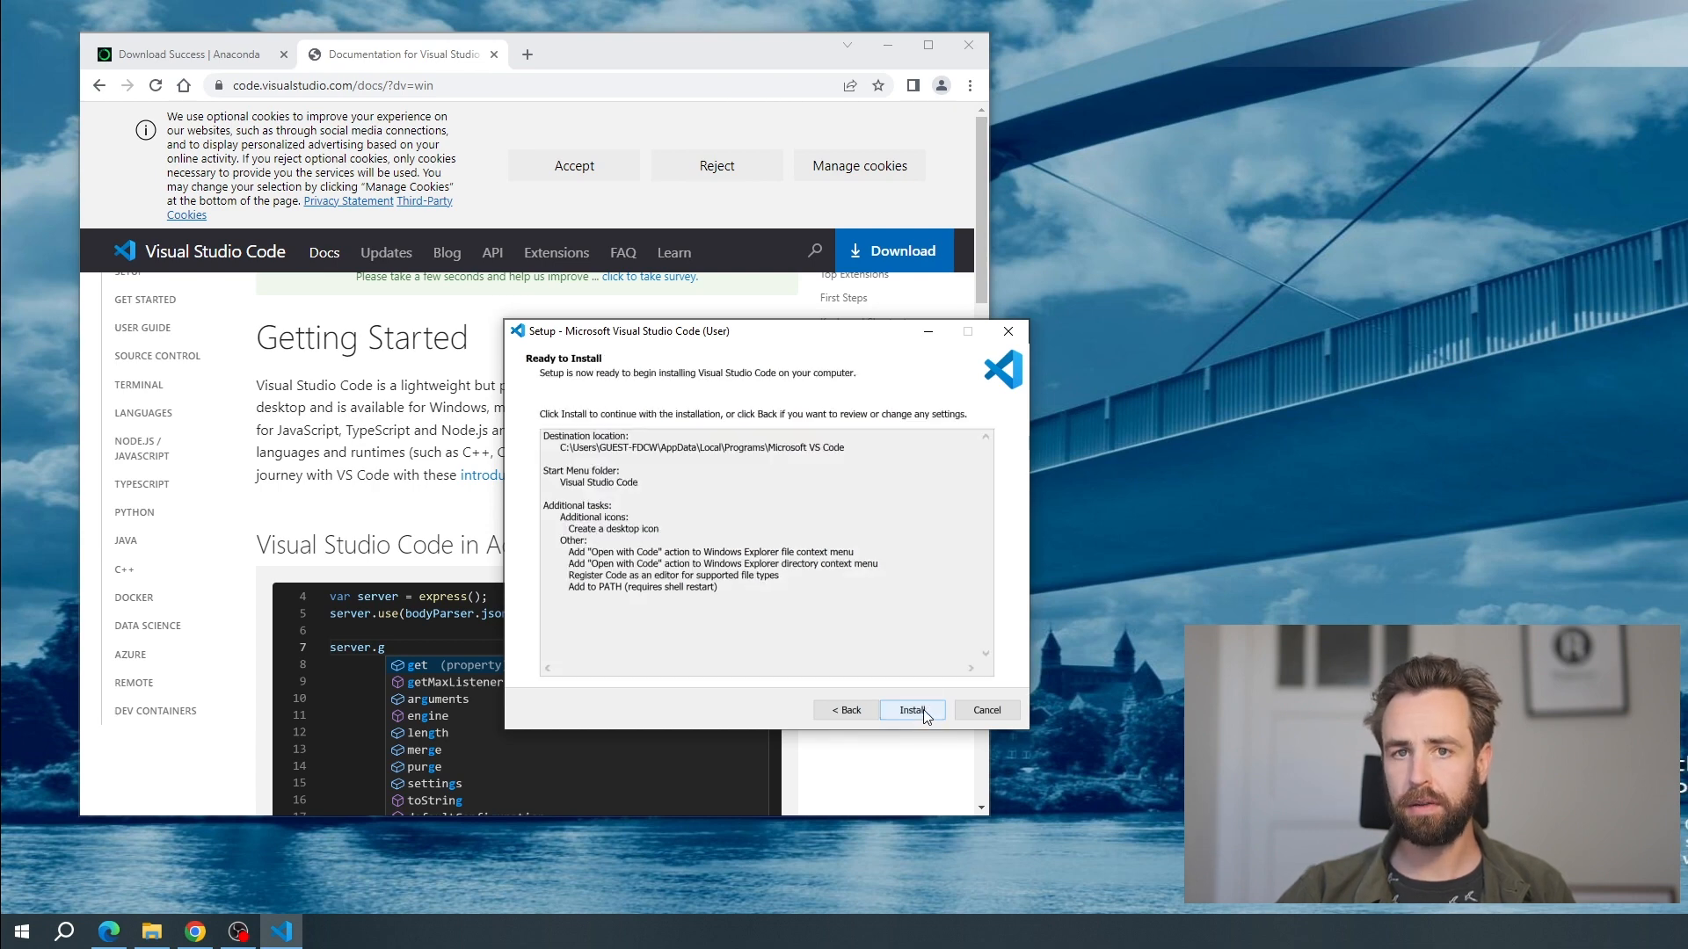
left_click(925, 715)
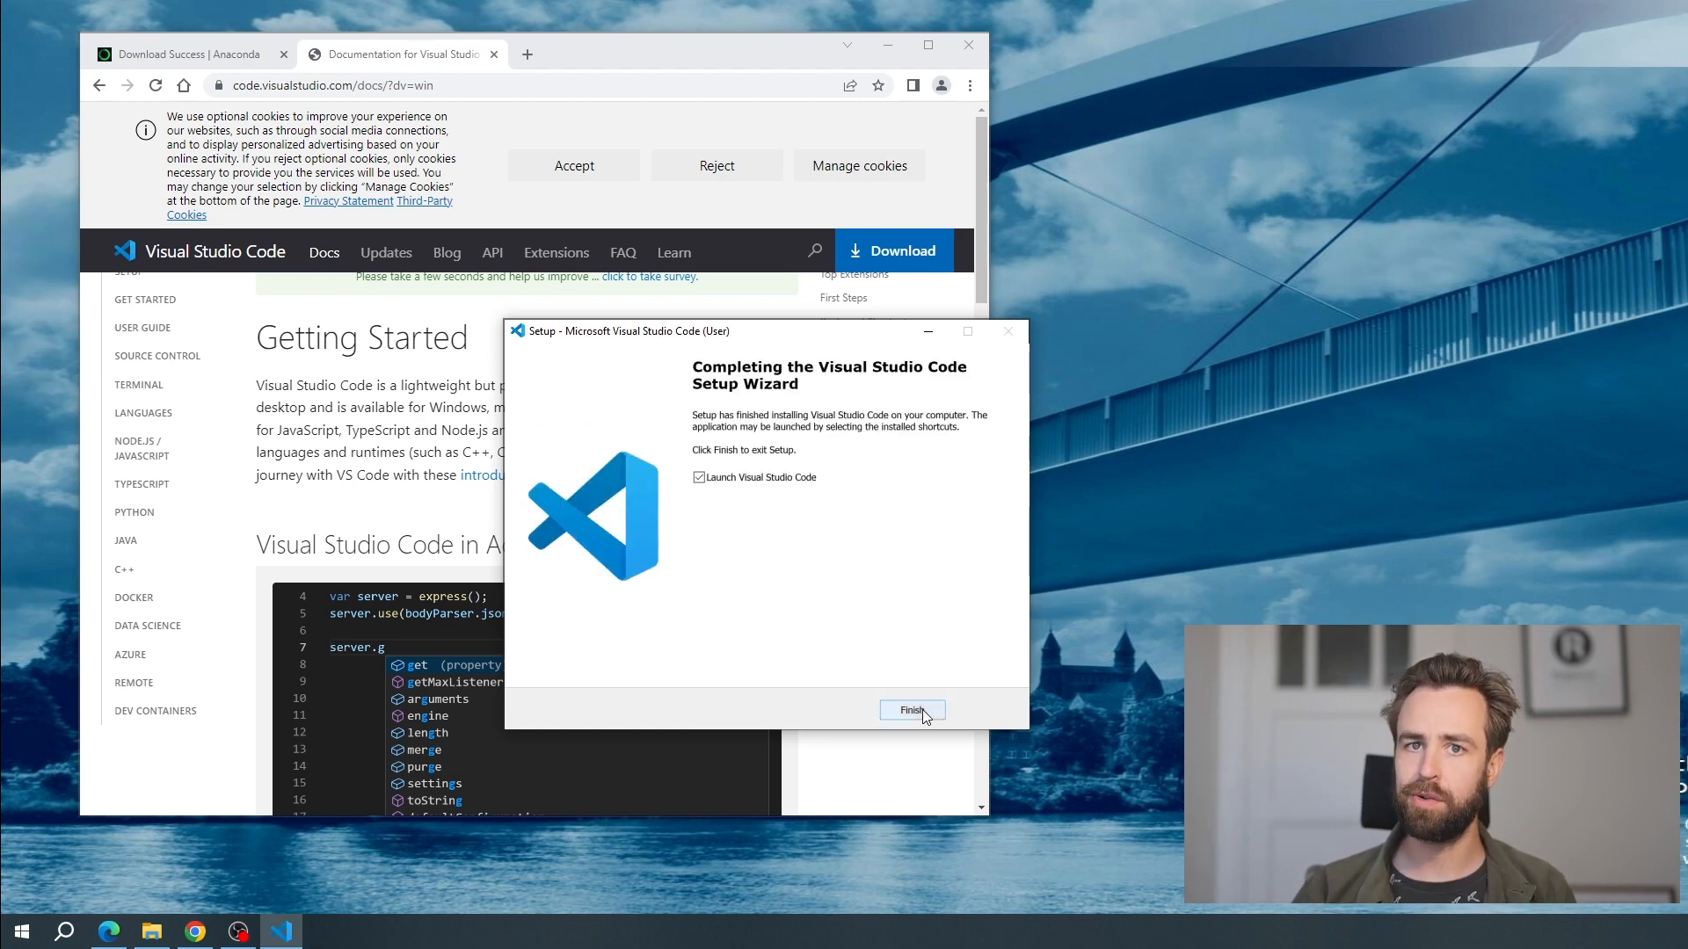
left_click(928, 712)
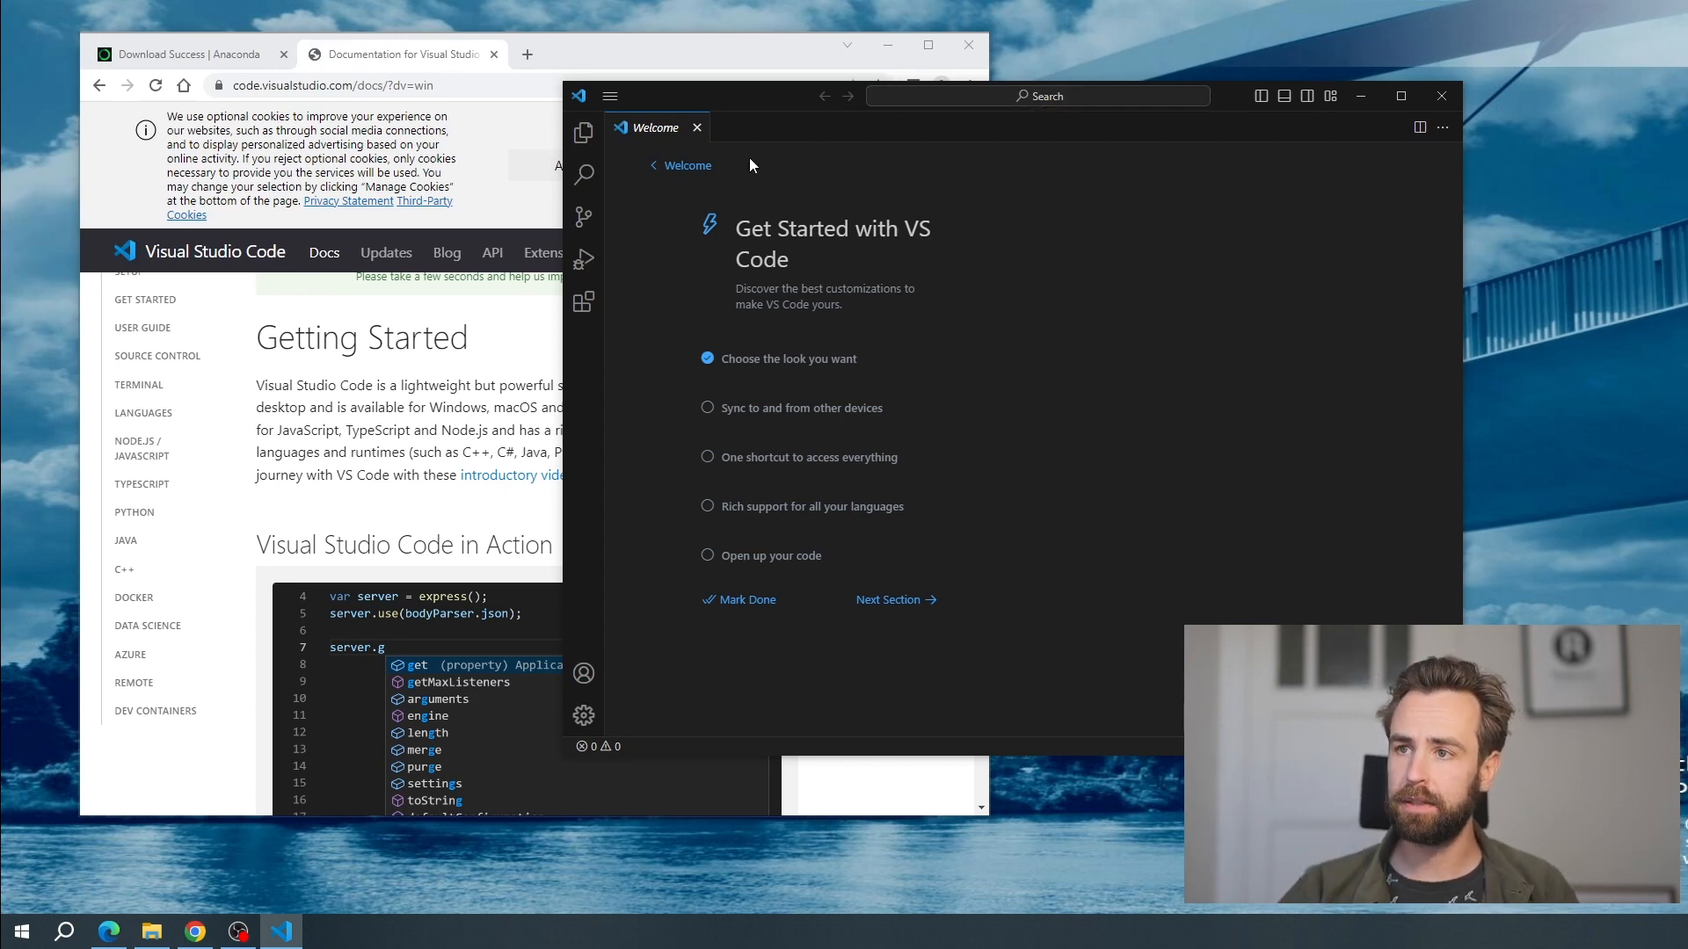
Search the extension marketplace for "python" and install Microsoft's Python extension
left_click(584, 303)
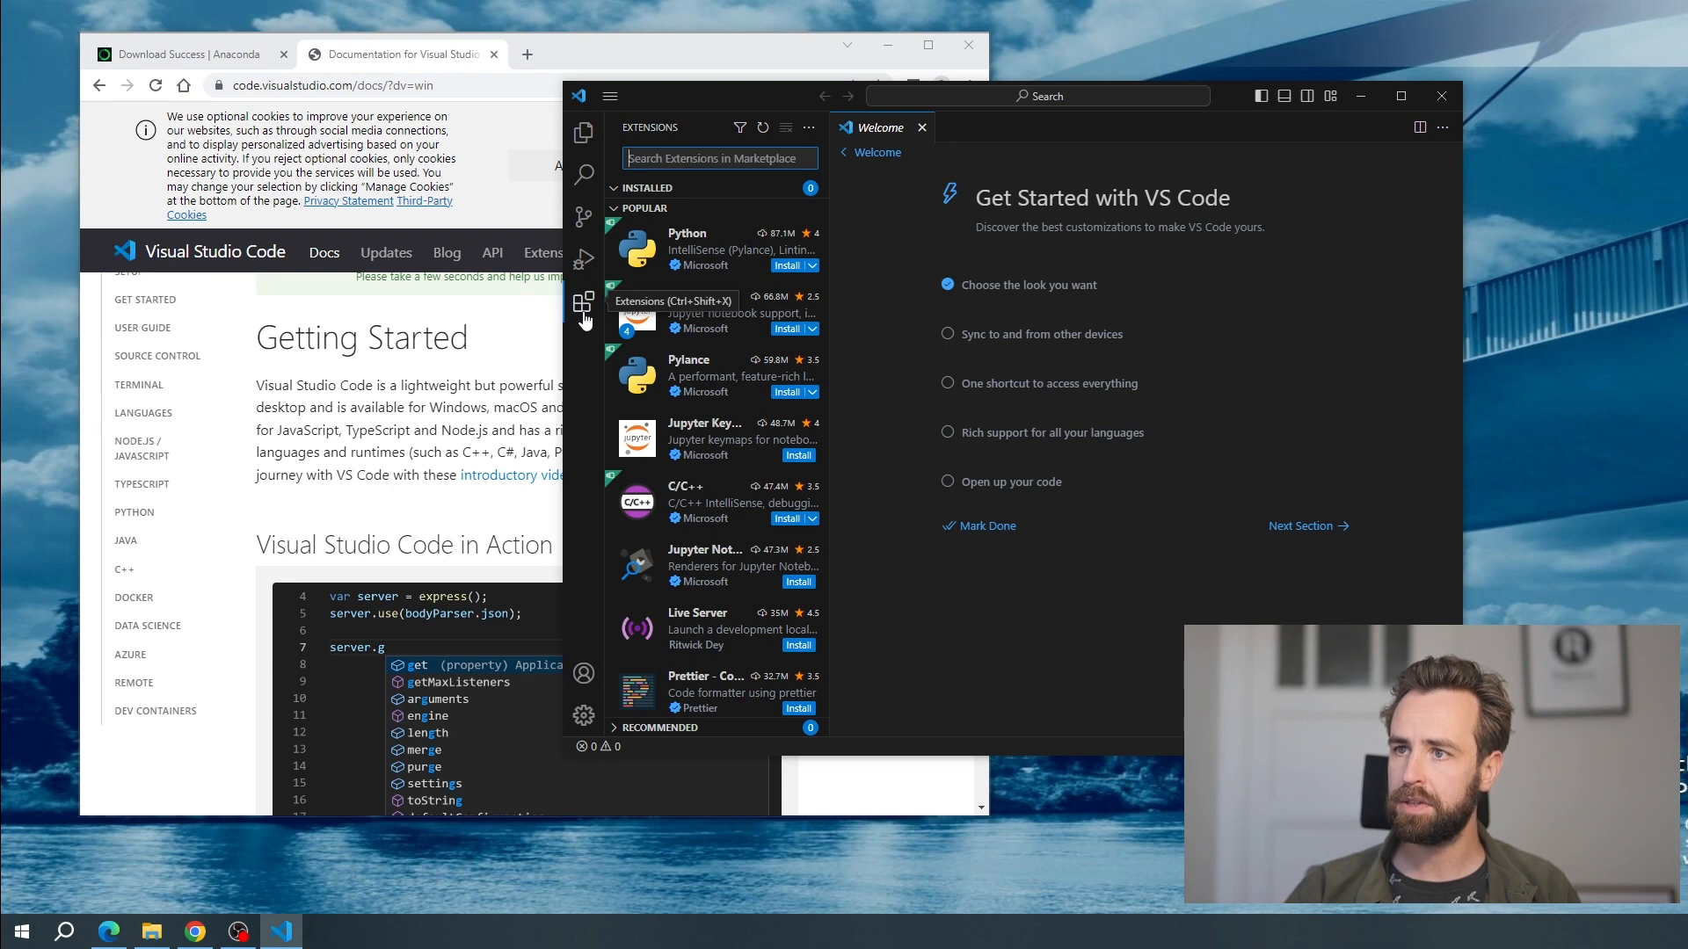
left_click(580, 306)
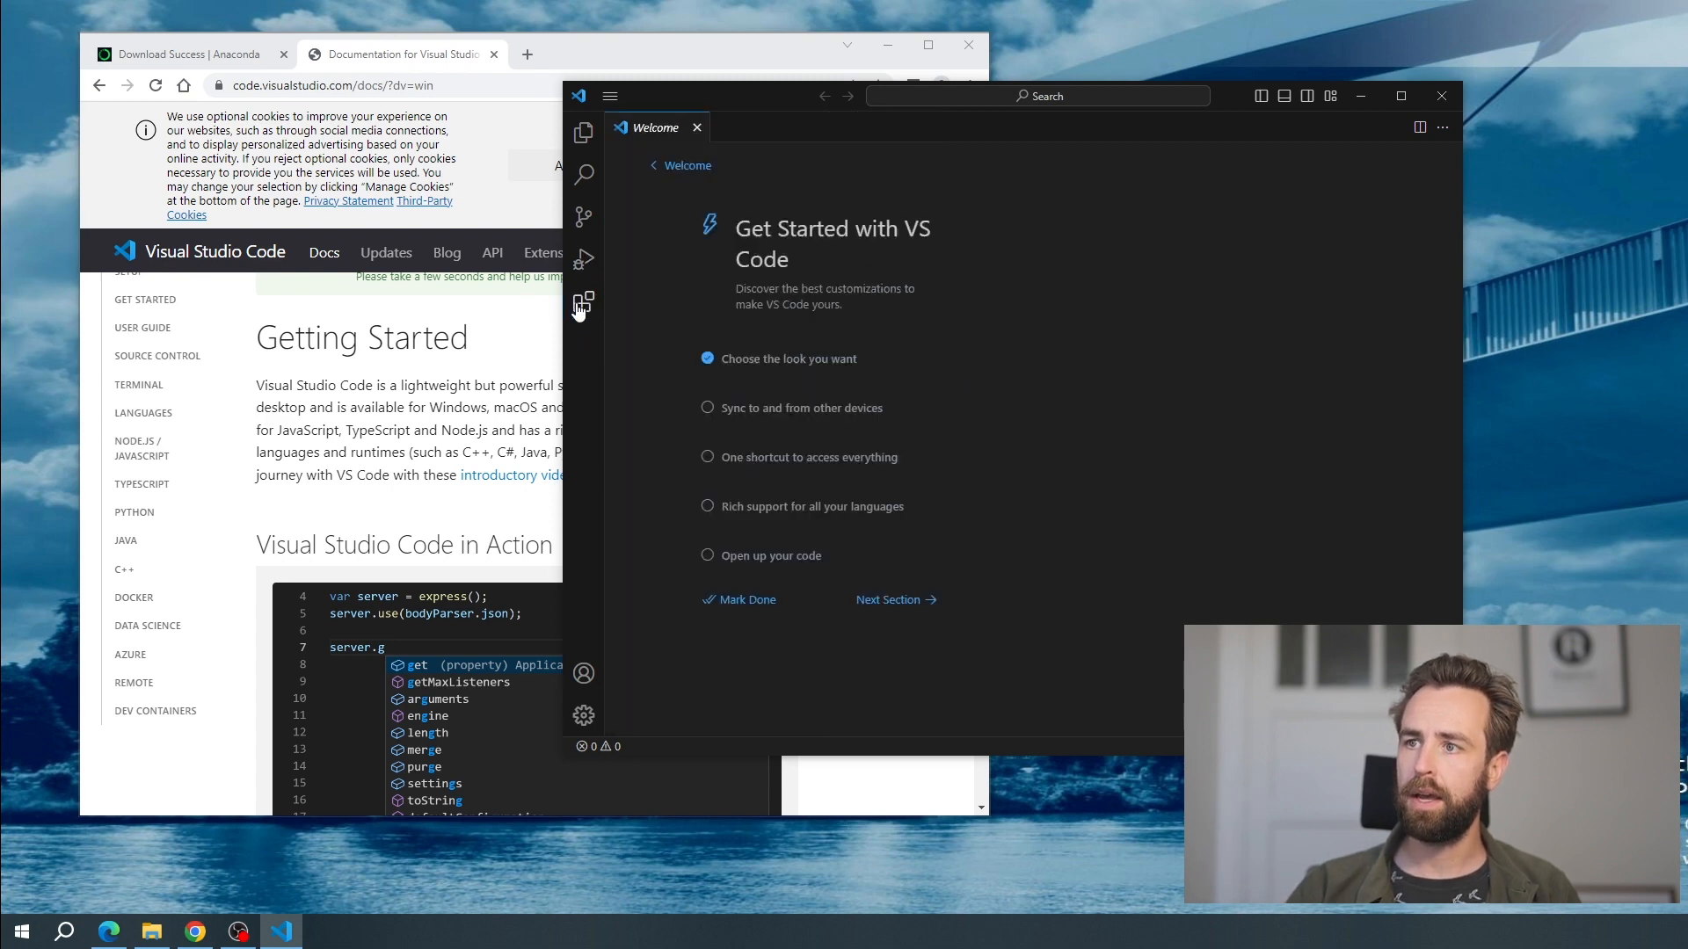
left_click(580, 306)
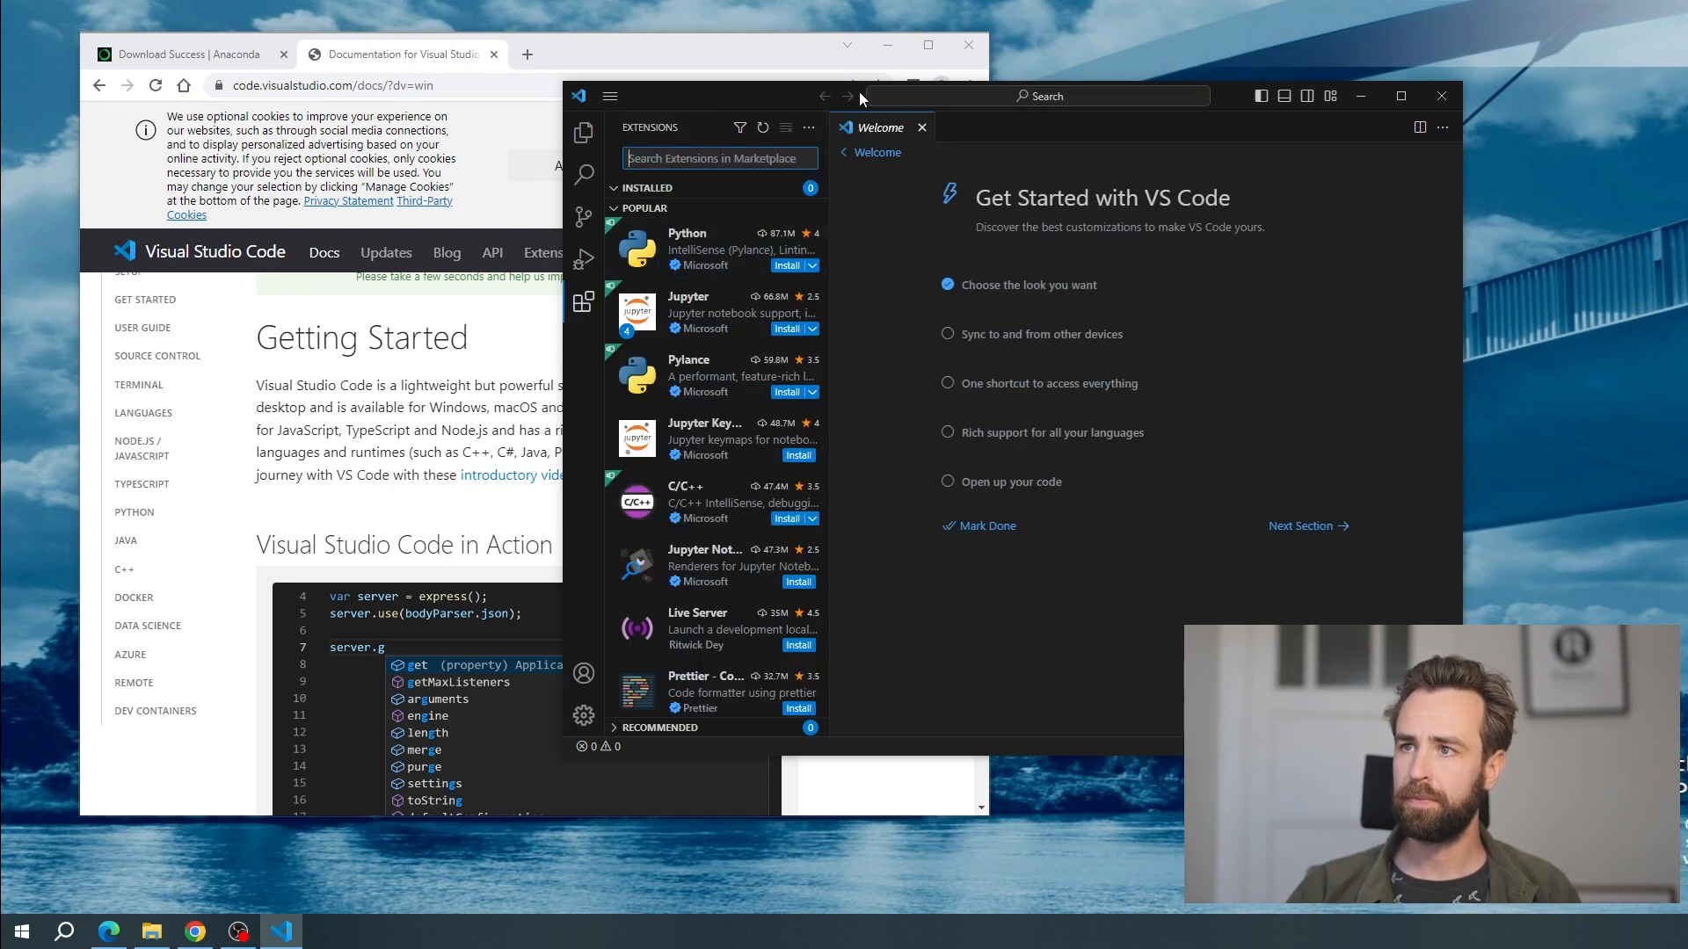
left_click(716, 158)
type("python")
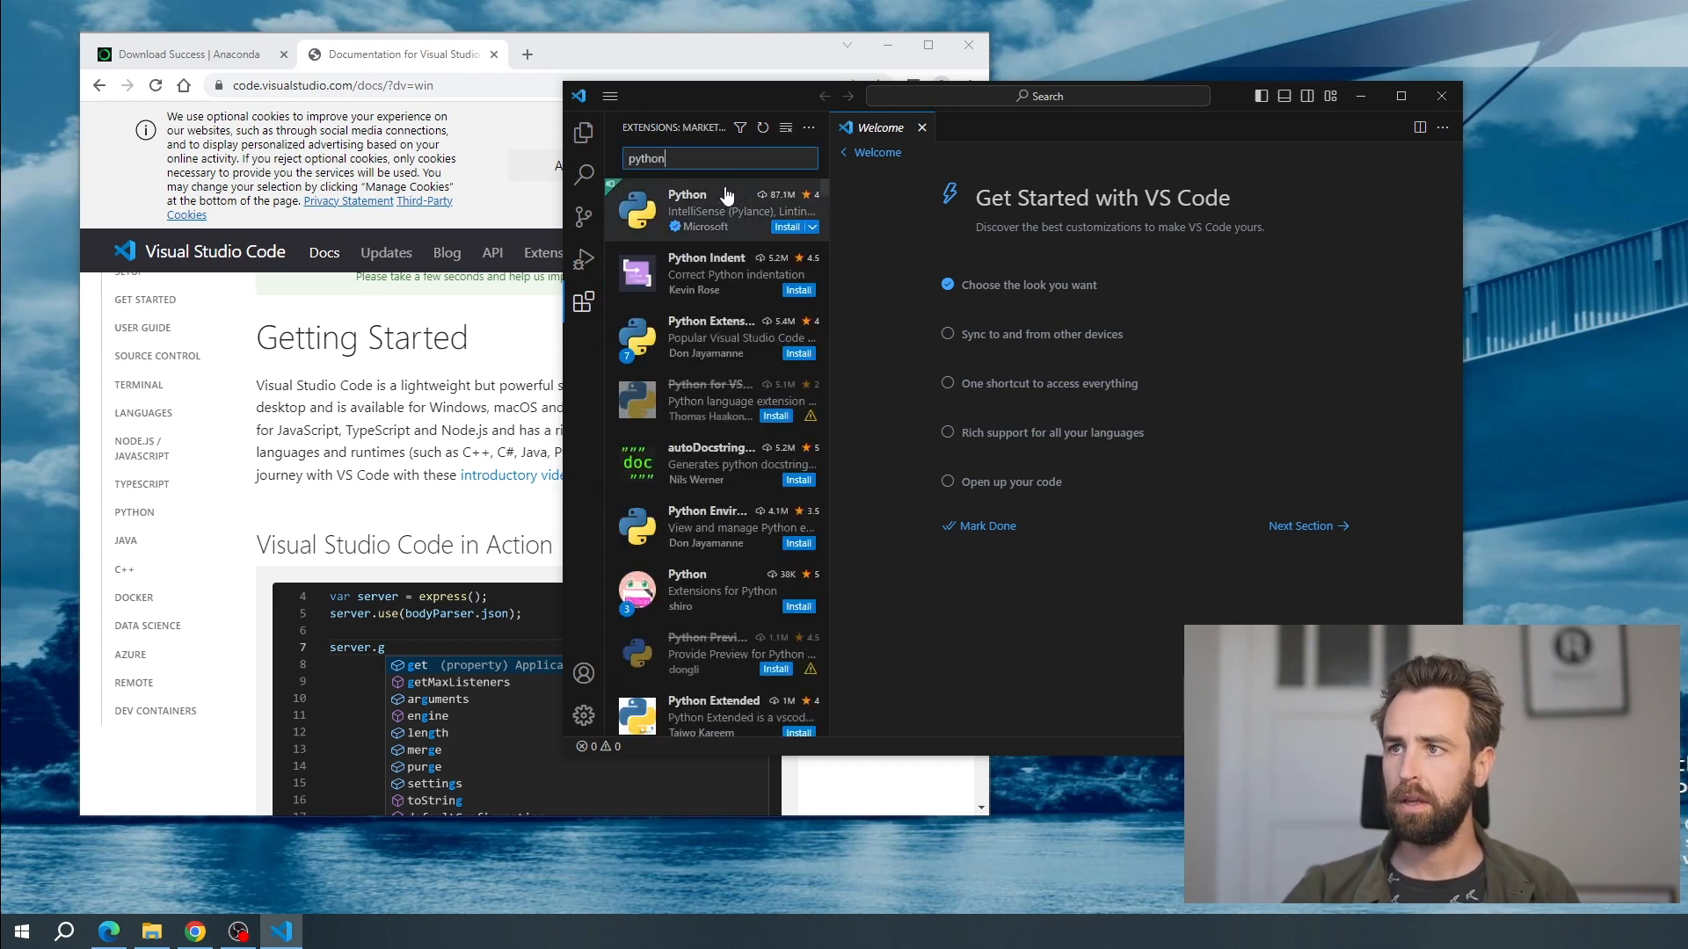
mouse_move(719, 205)
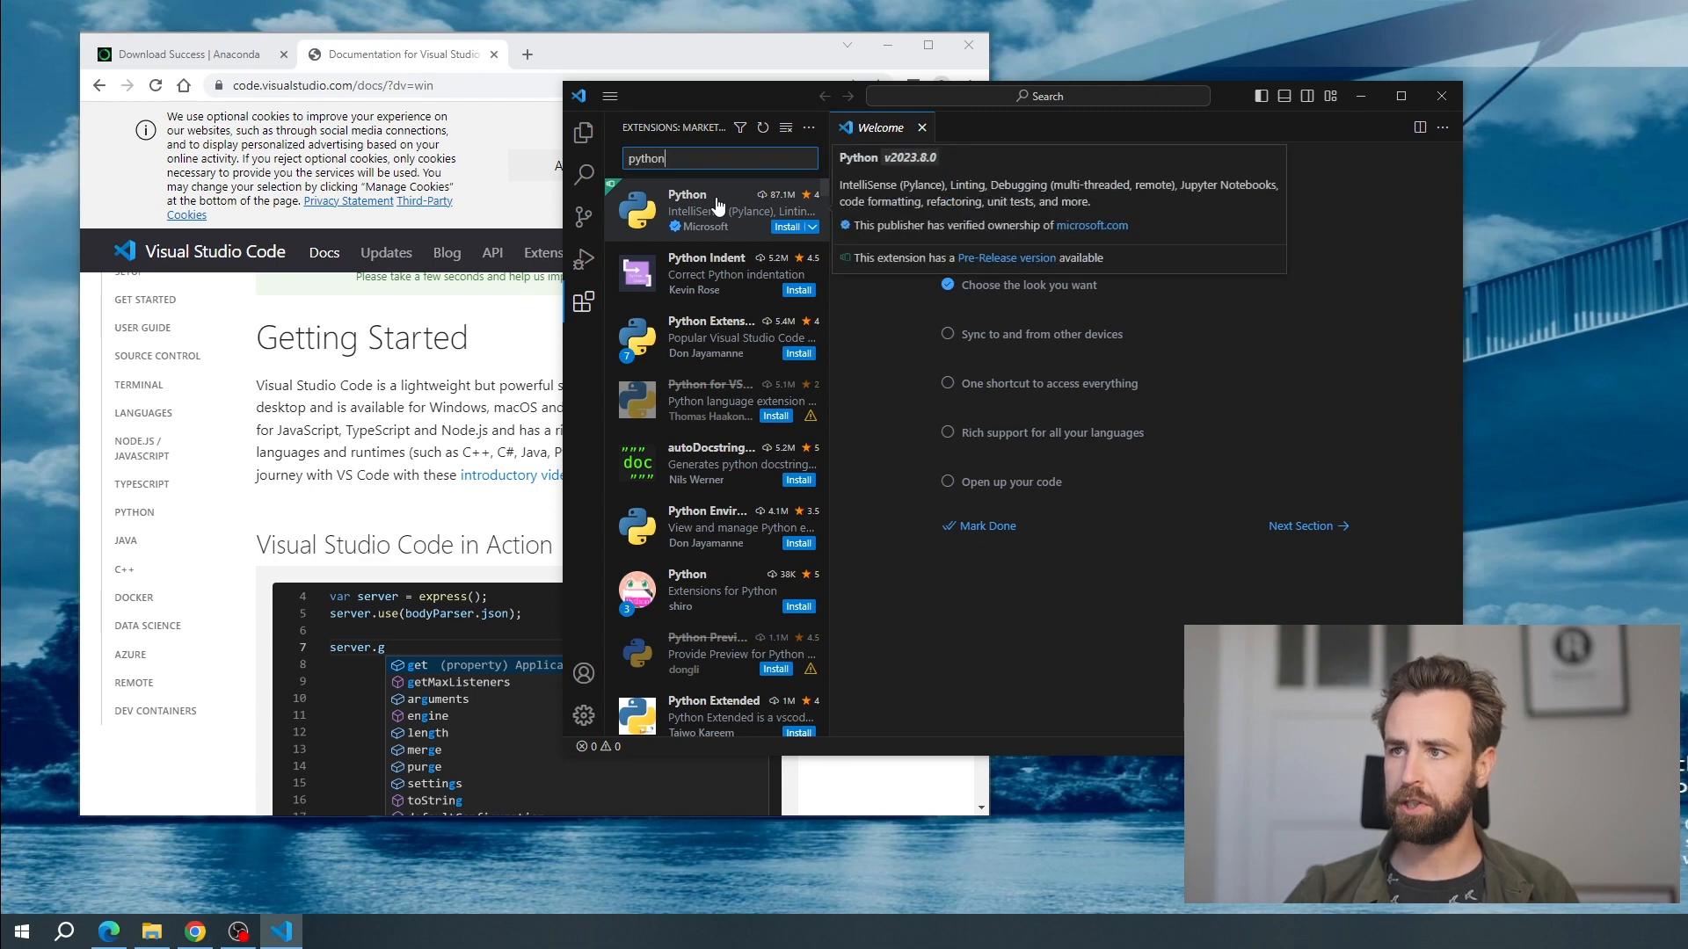
left_click(719, 205)
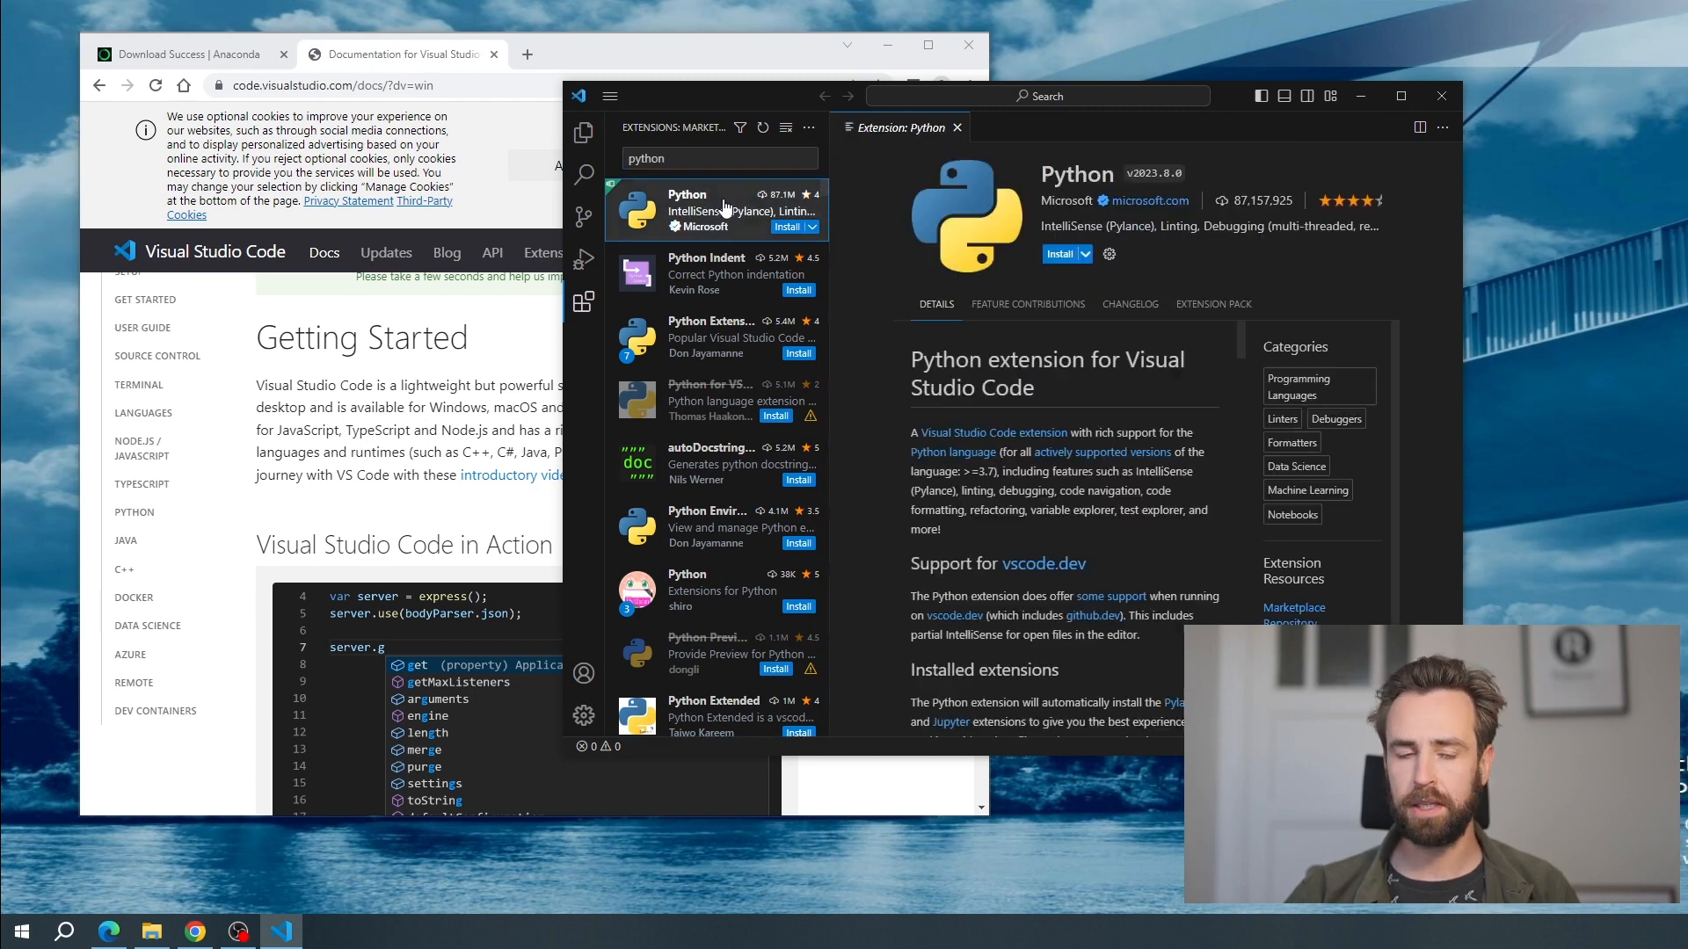
left_click(1055, 255)
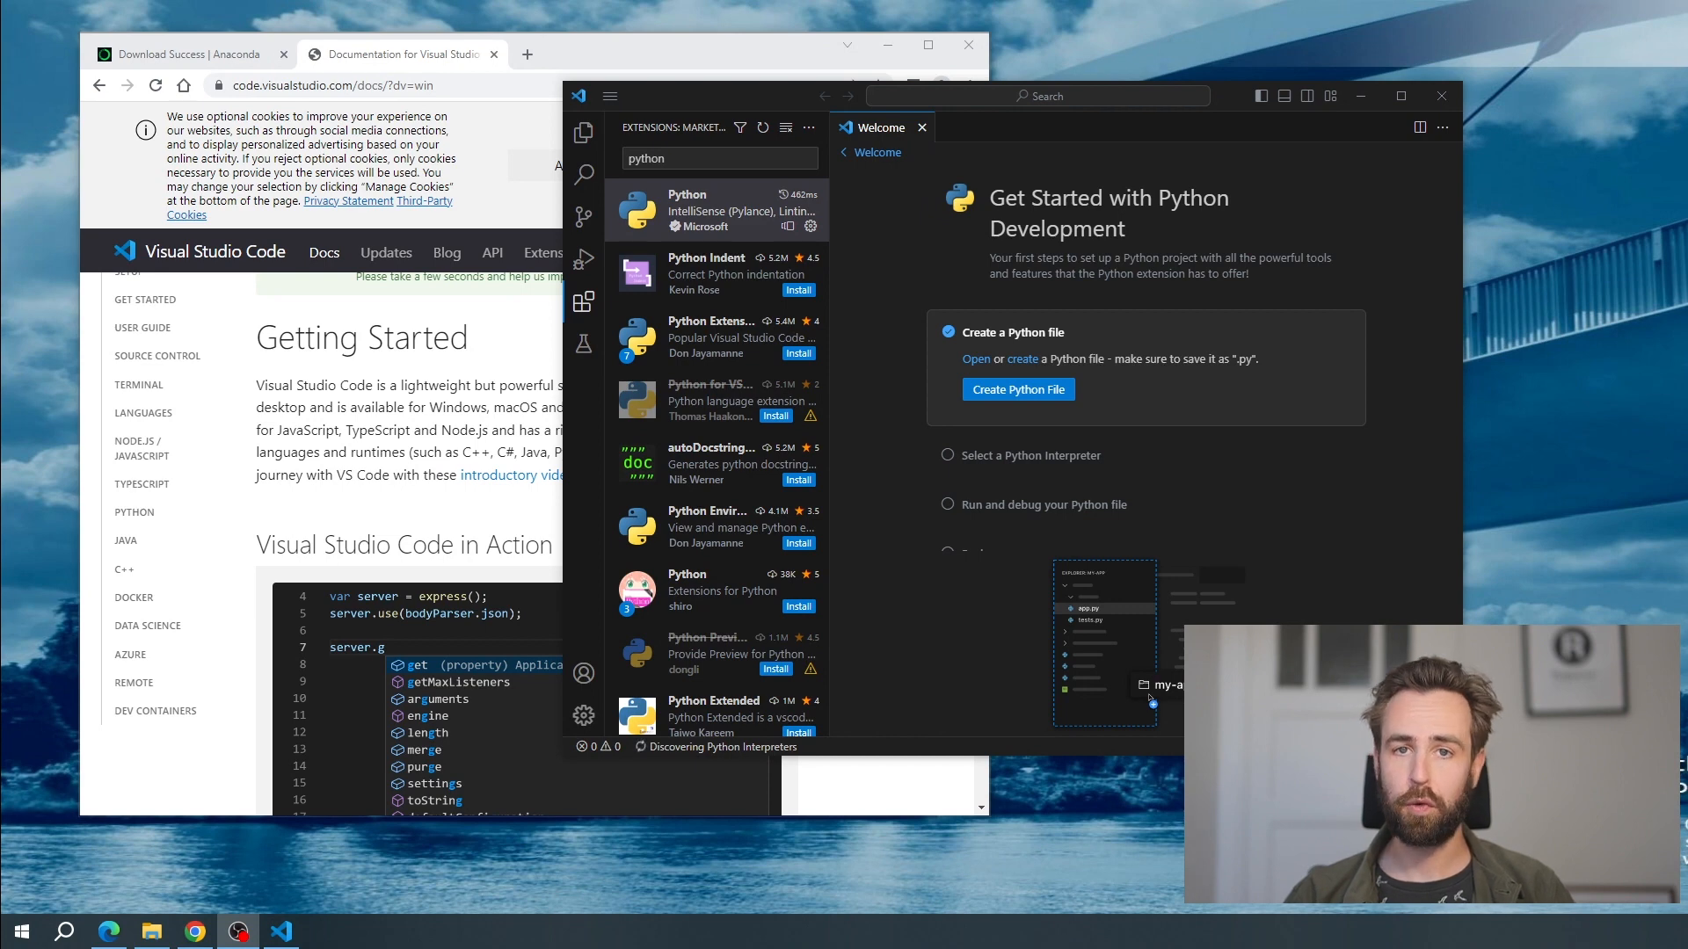
Open the Downloads folder as the workspace and trust its authors, including those of all files in the parent folder
left_click(577, 138)
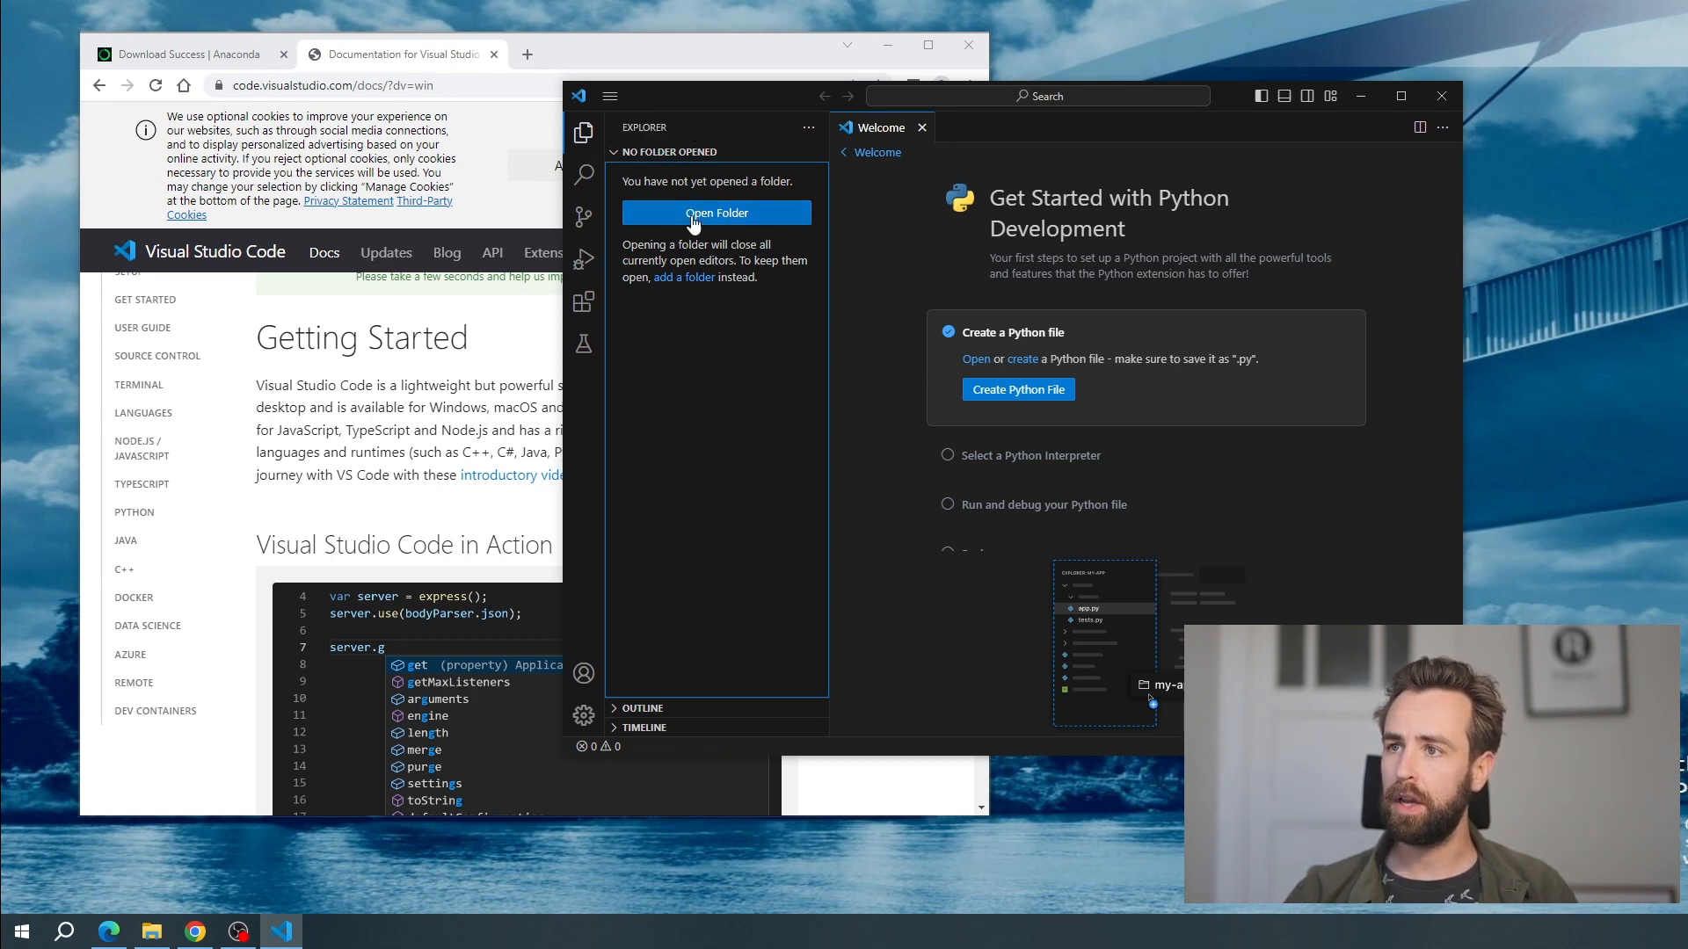
left_click(711, 217)
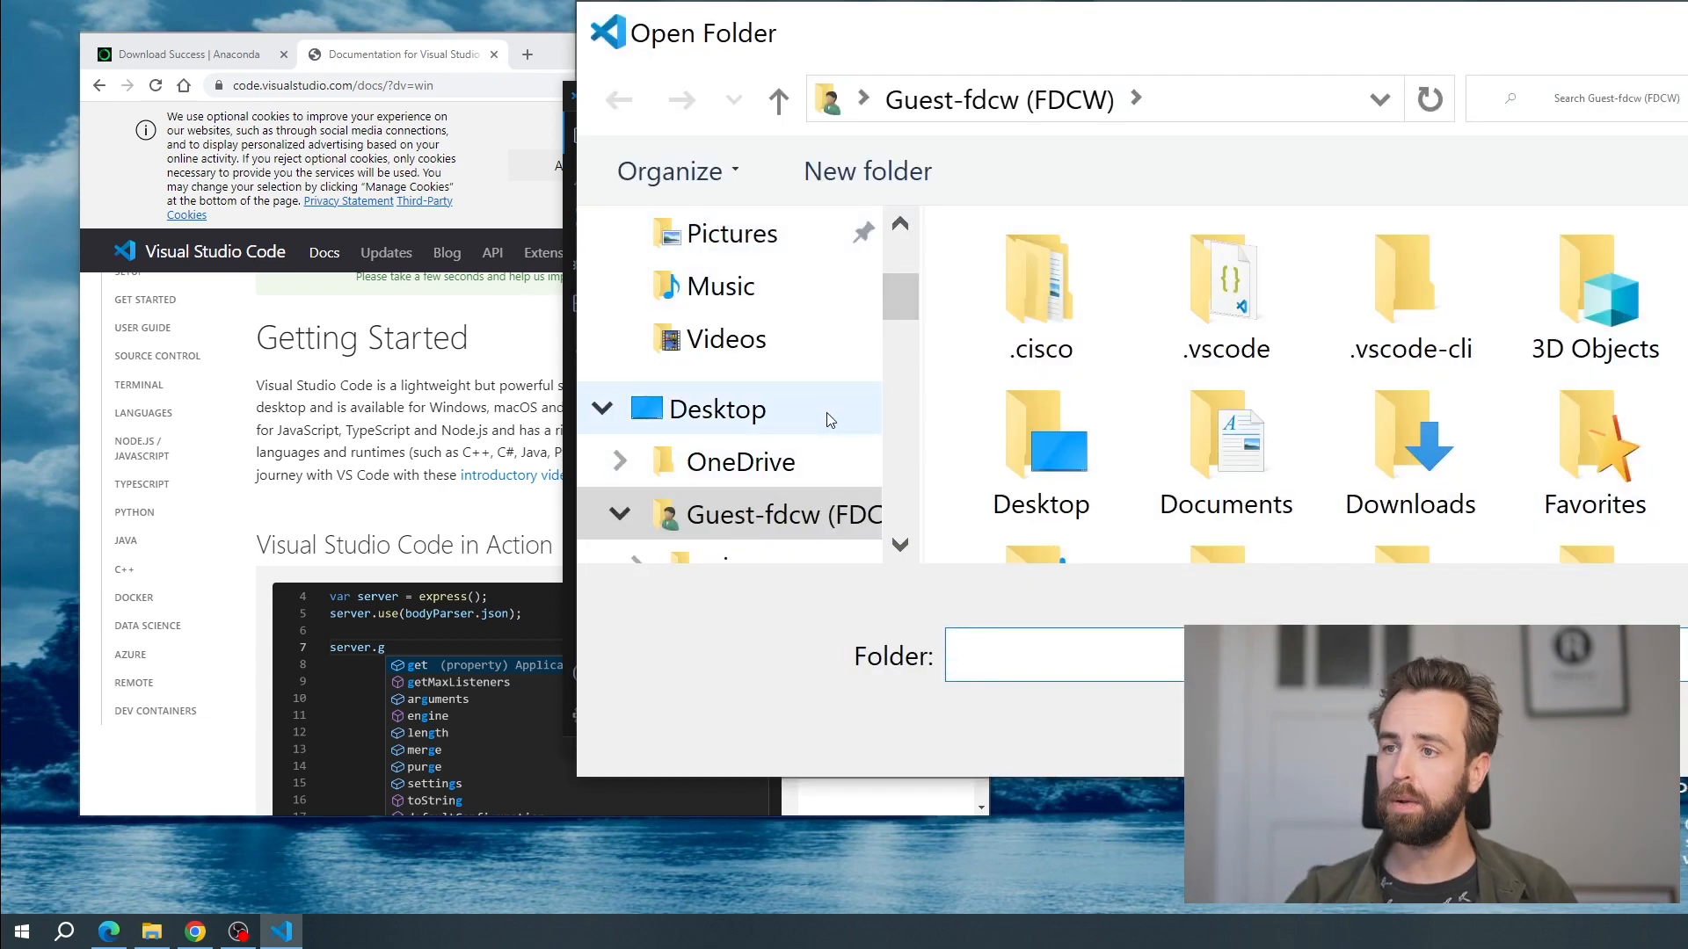
scroll(668, 400, "down", 1)
scroll(694, 396, "down", 1)
scroll(716, 369, "up", 4)
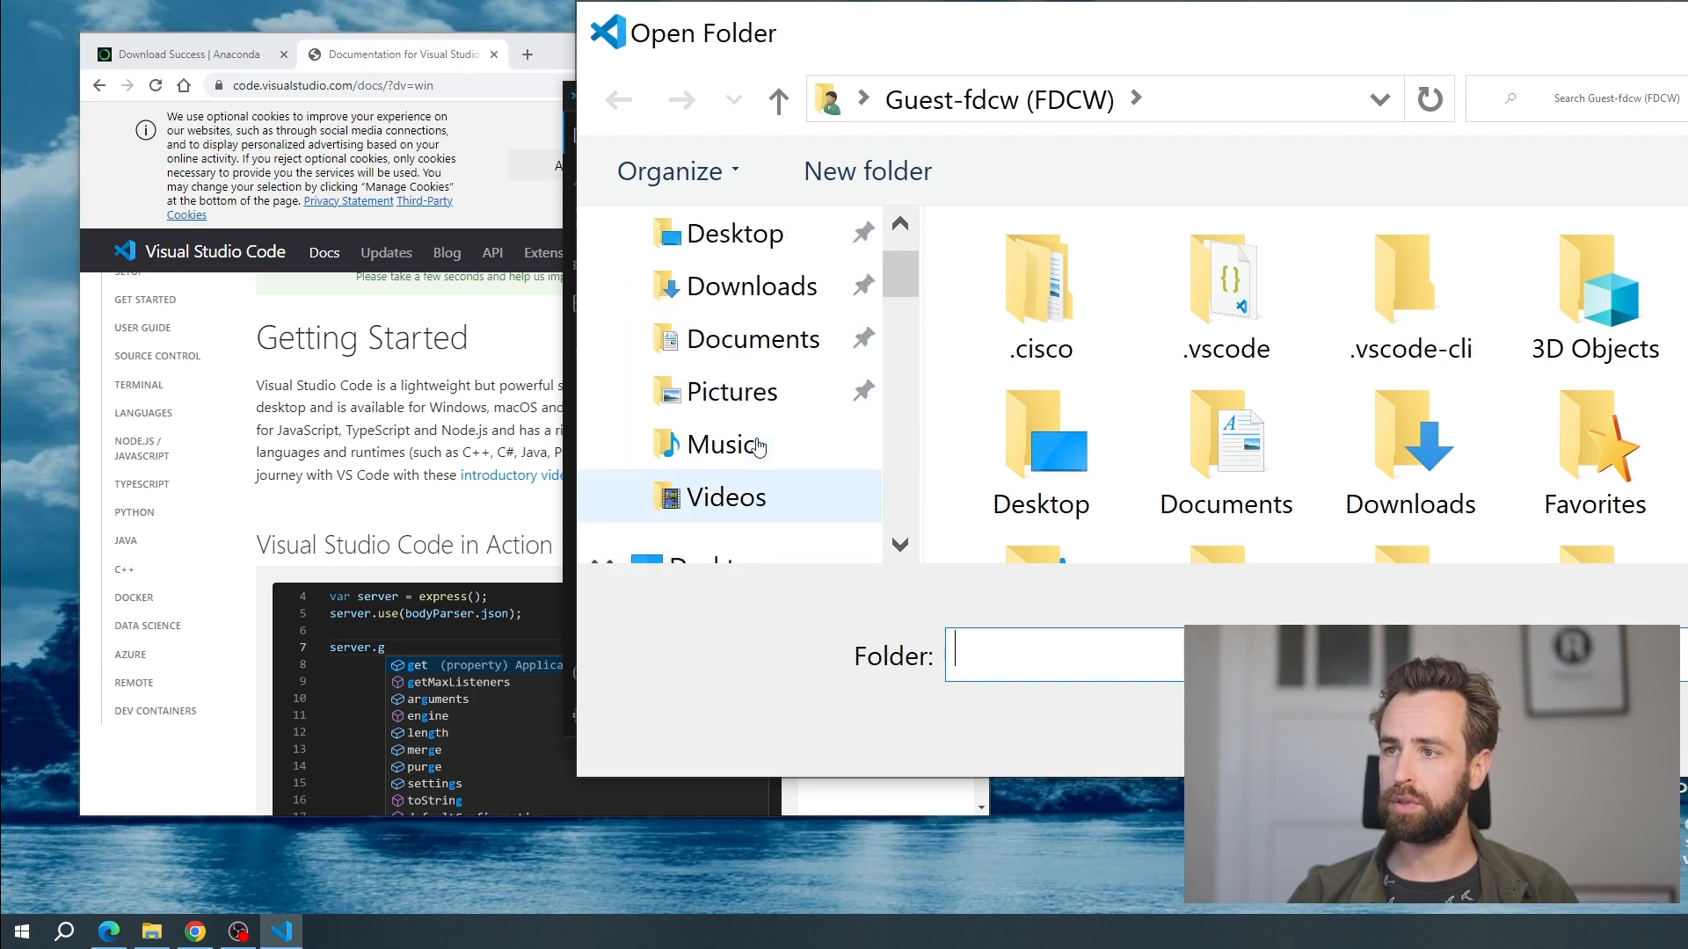
left_click(726, 373)
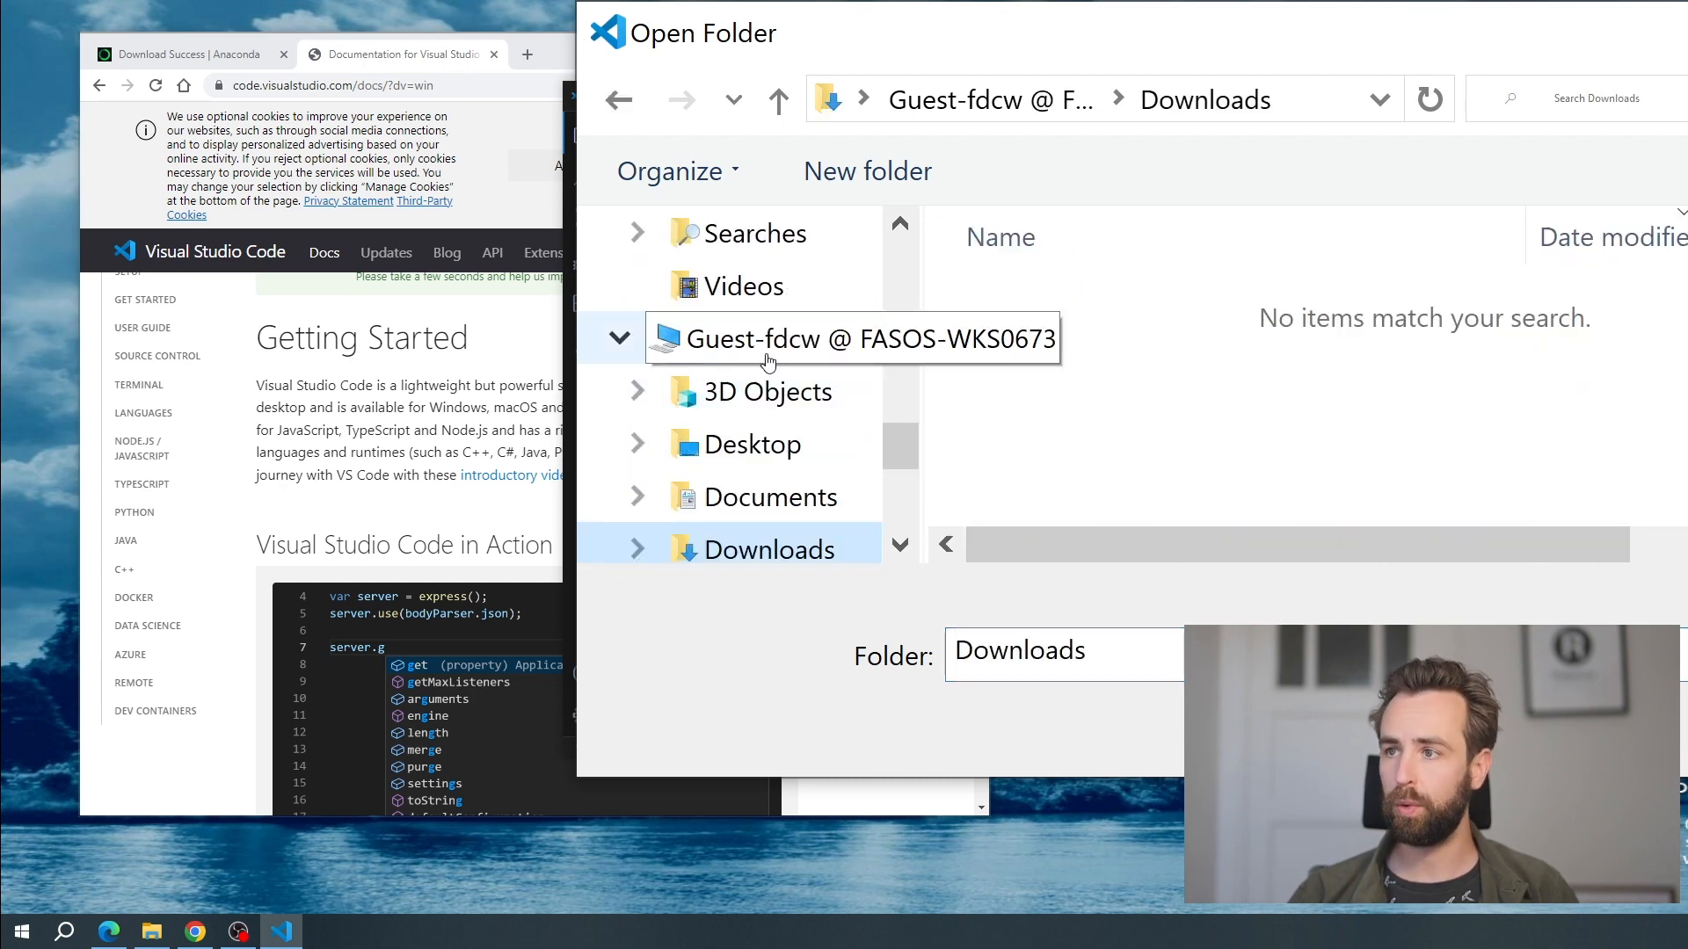
left_click(1500, 727)
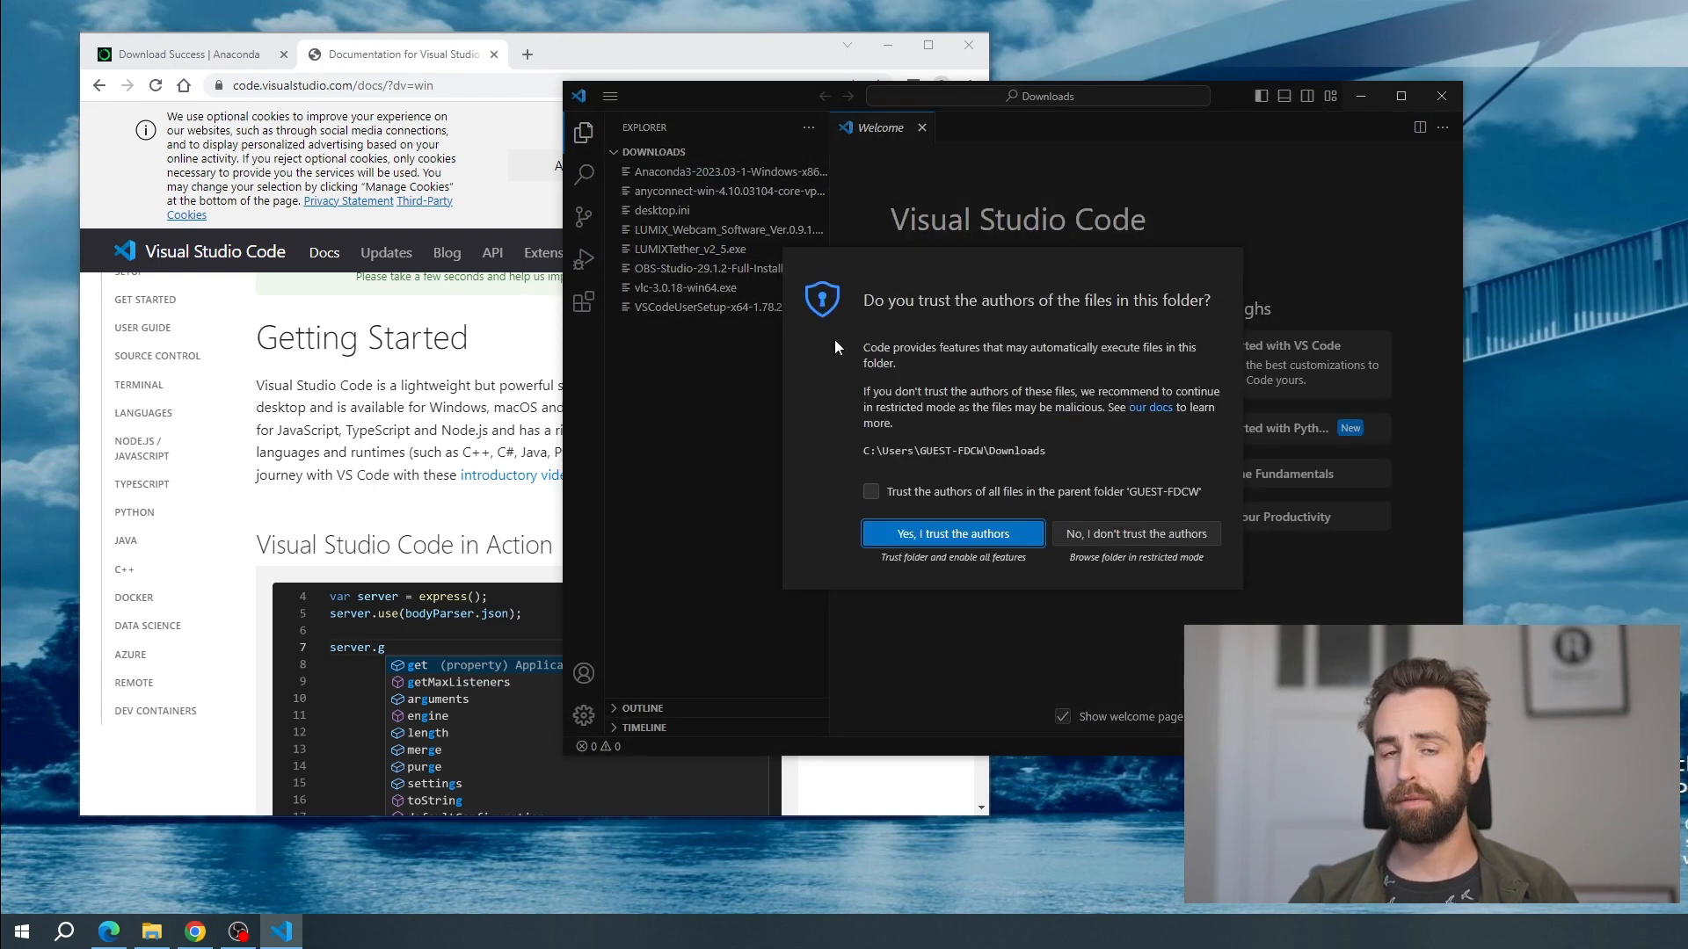
left_click(869, 492)
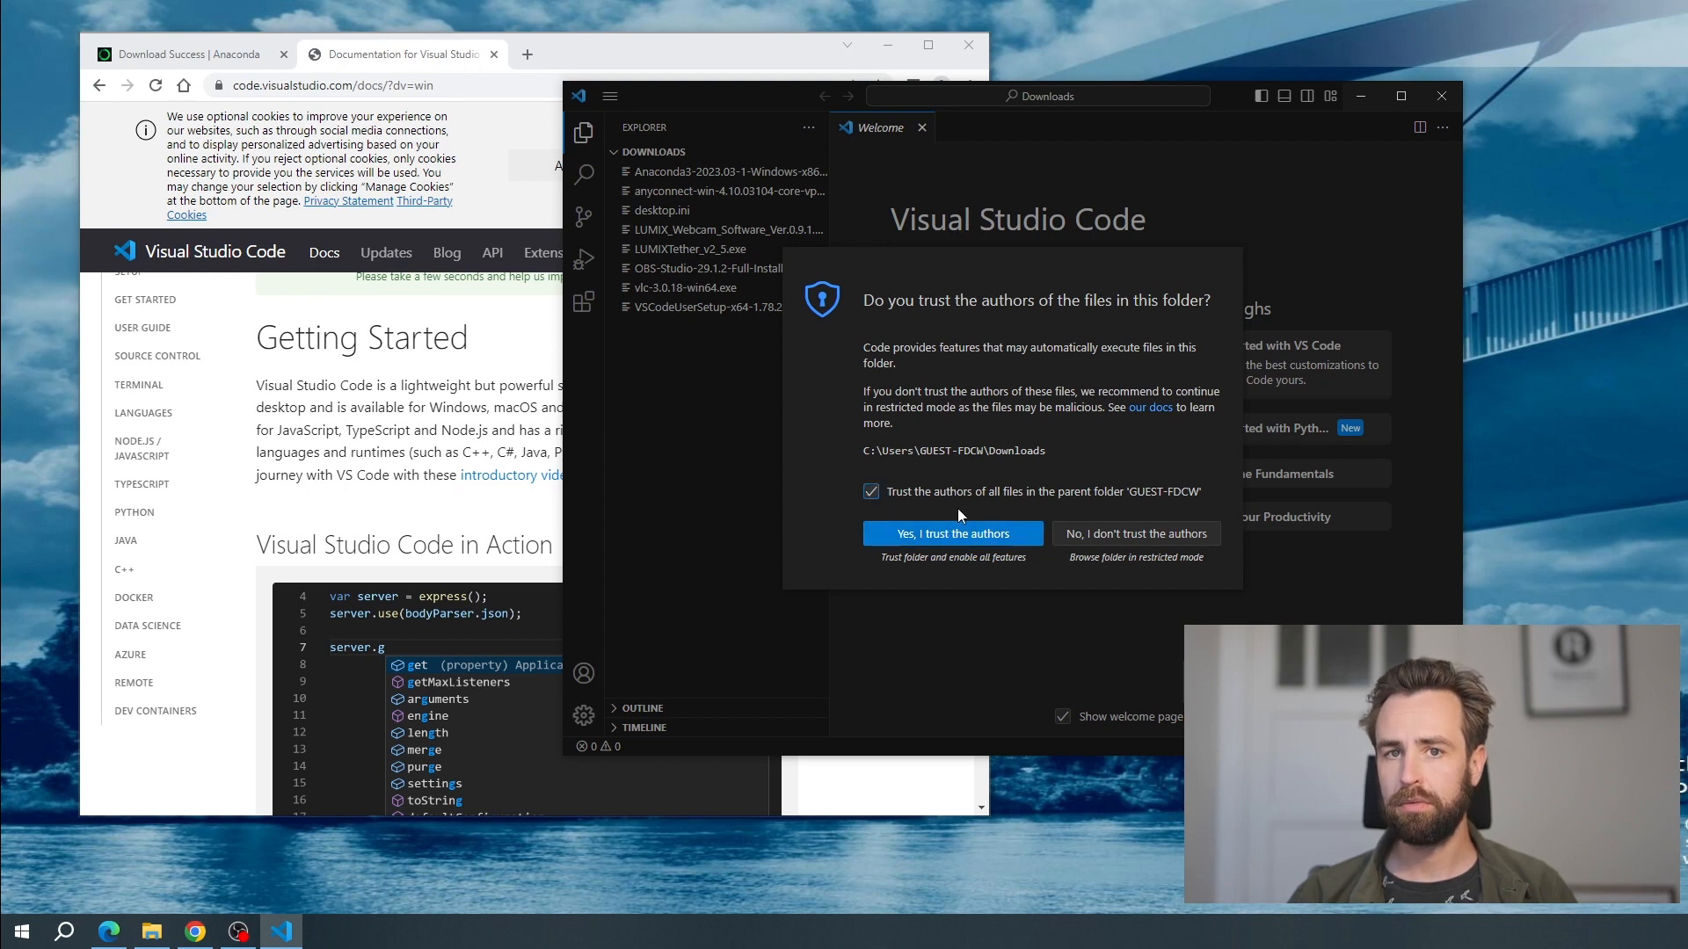
left_click(959, 538)
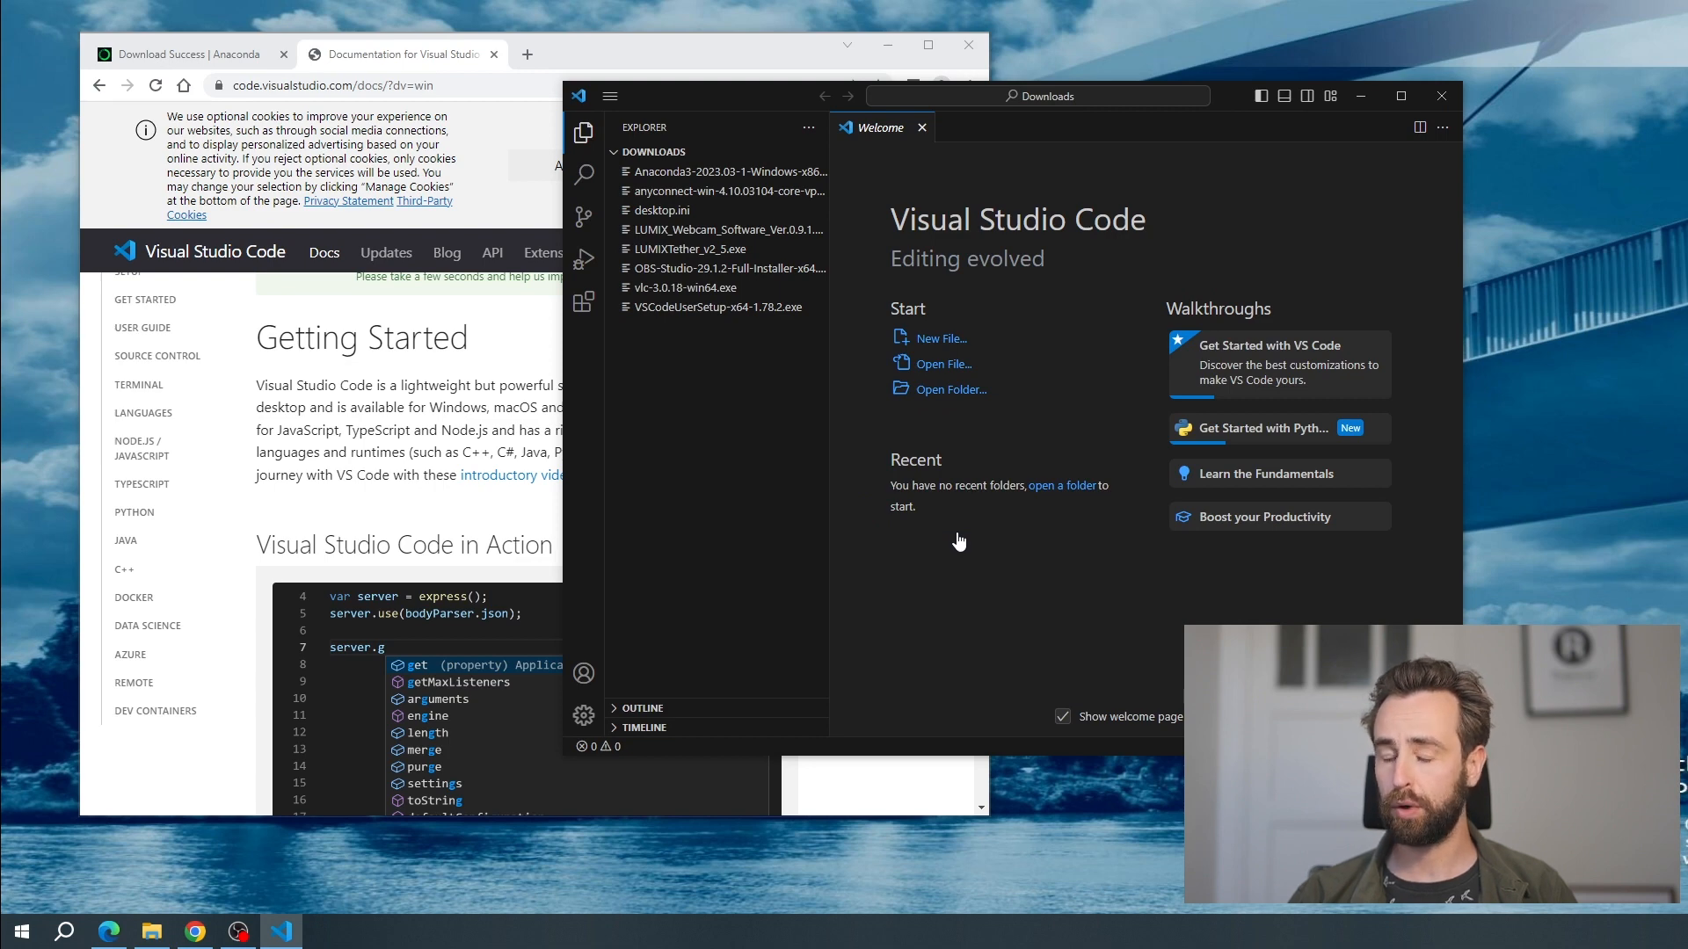
Create a new Python file and save it as test.py in the Downloads folder
left_click(951, 344)
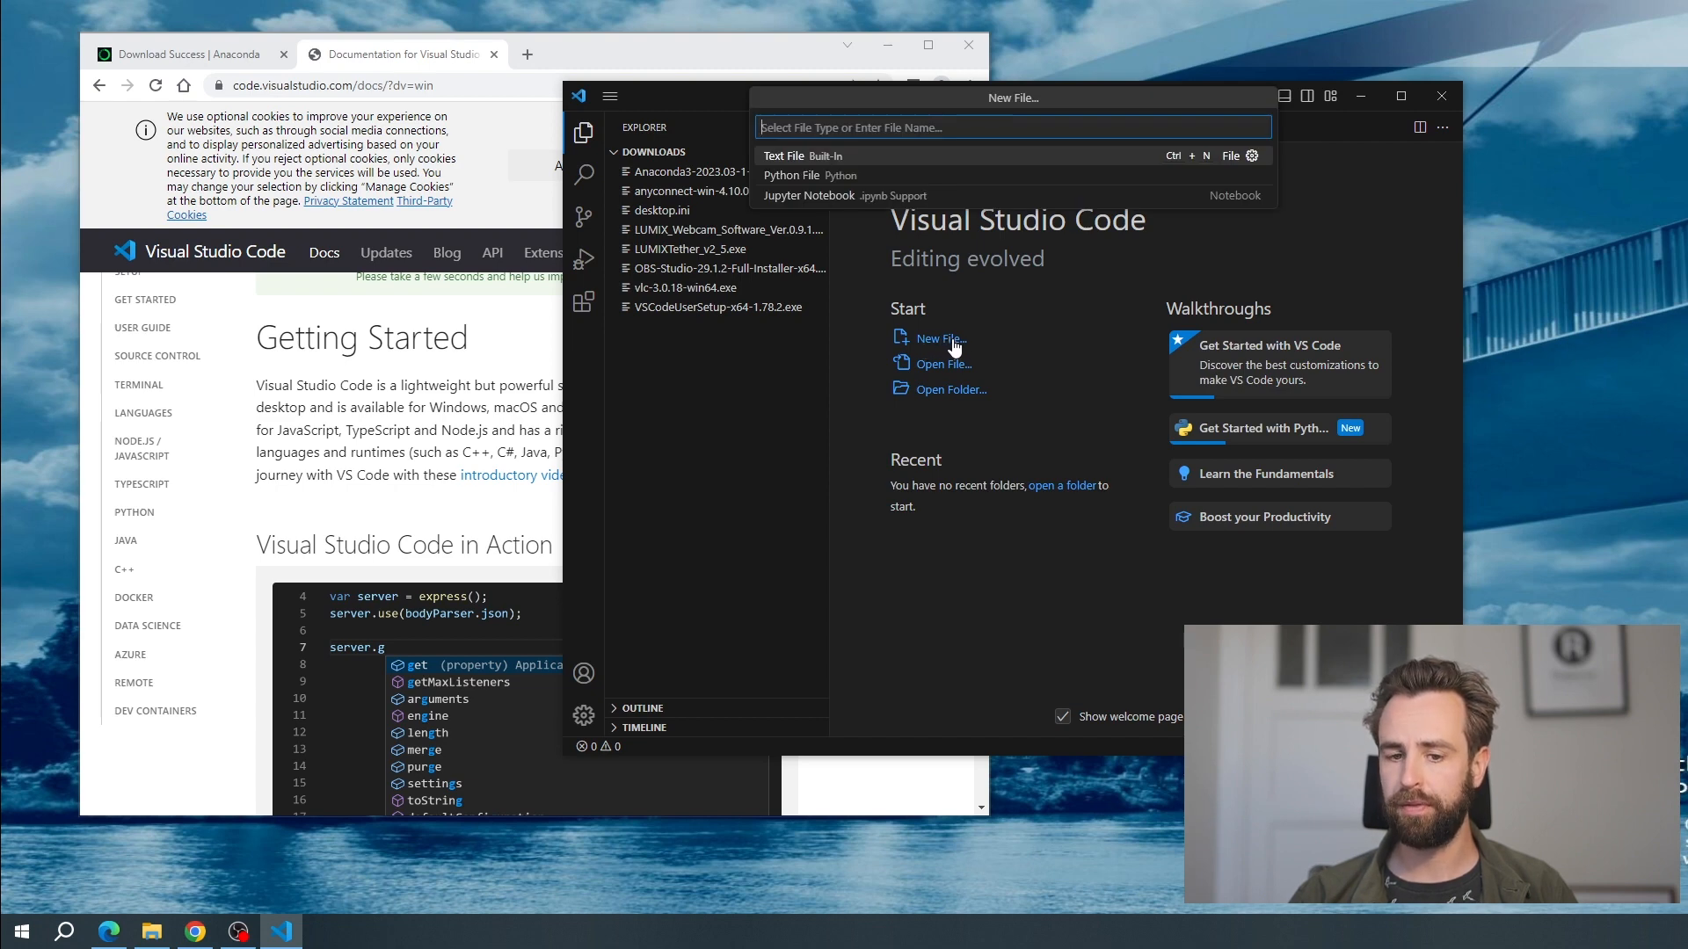
left_click(842, 175)
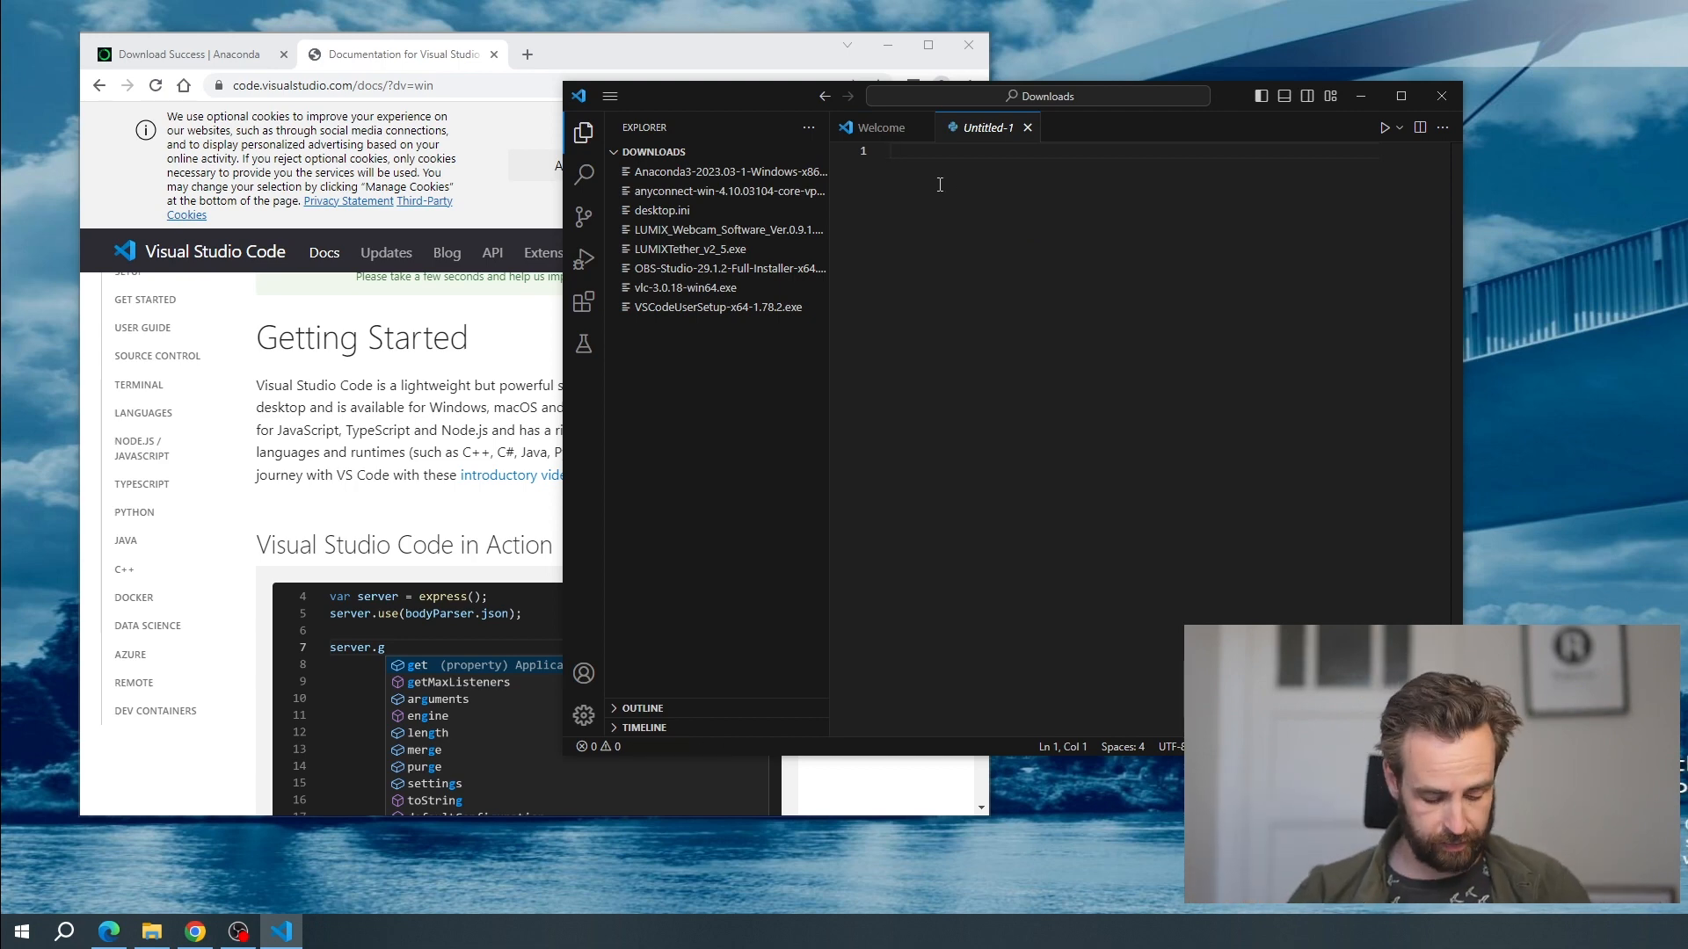
key("ctrl+s")
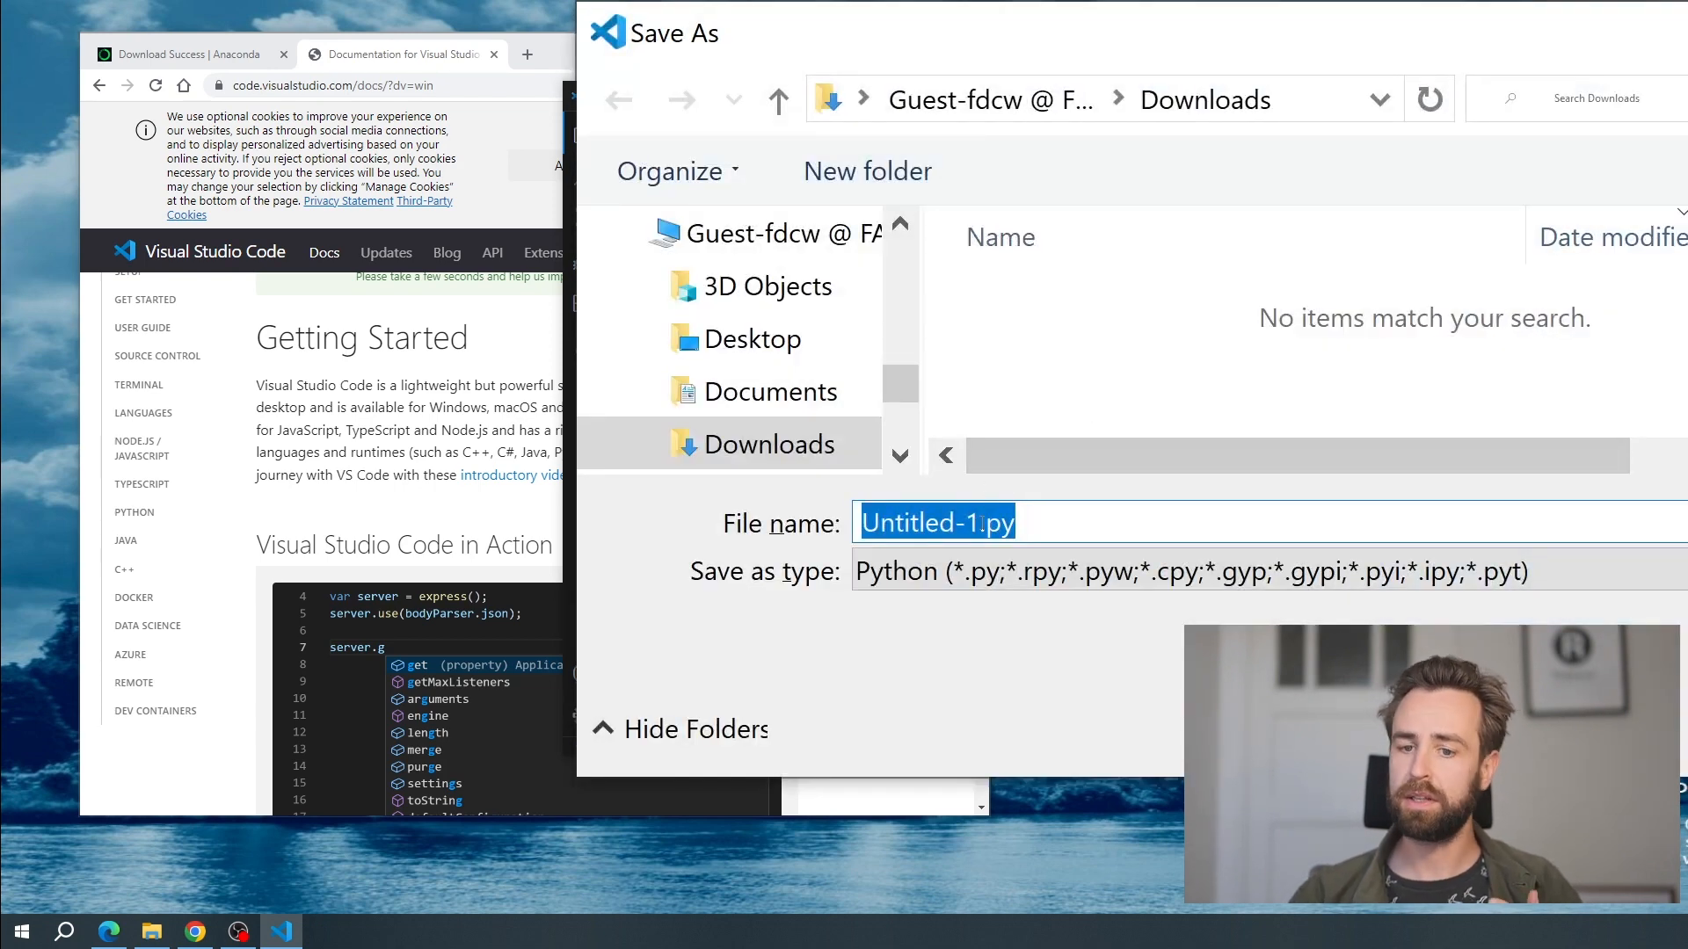
type("test")
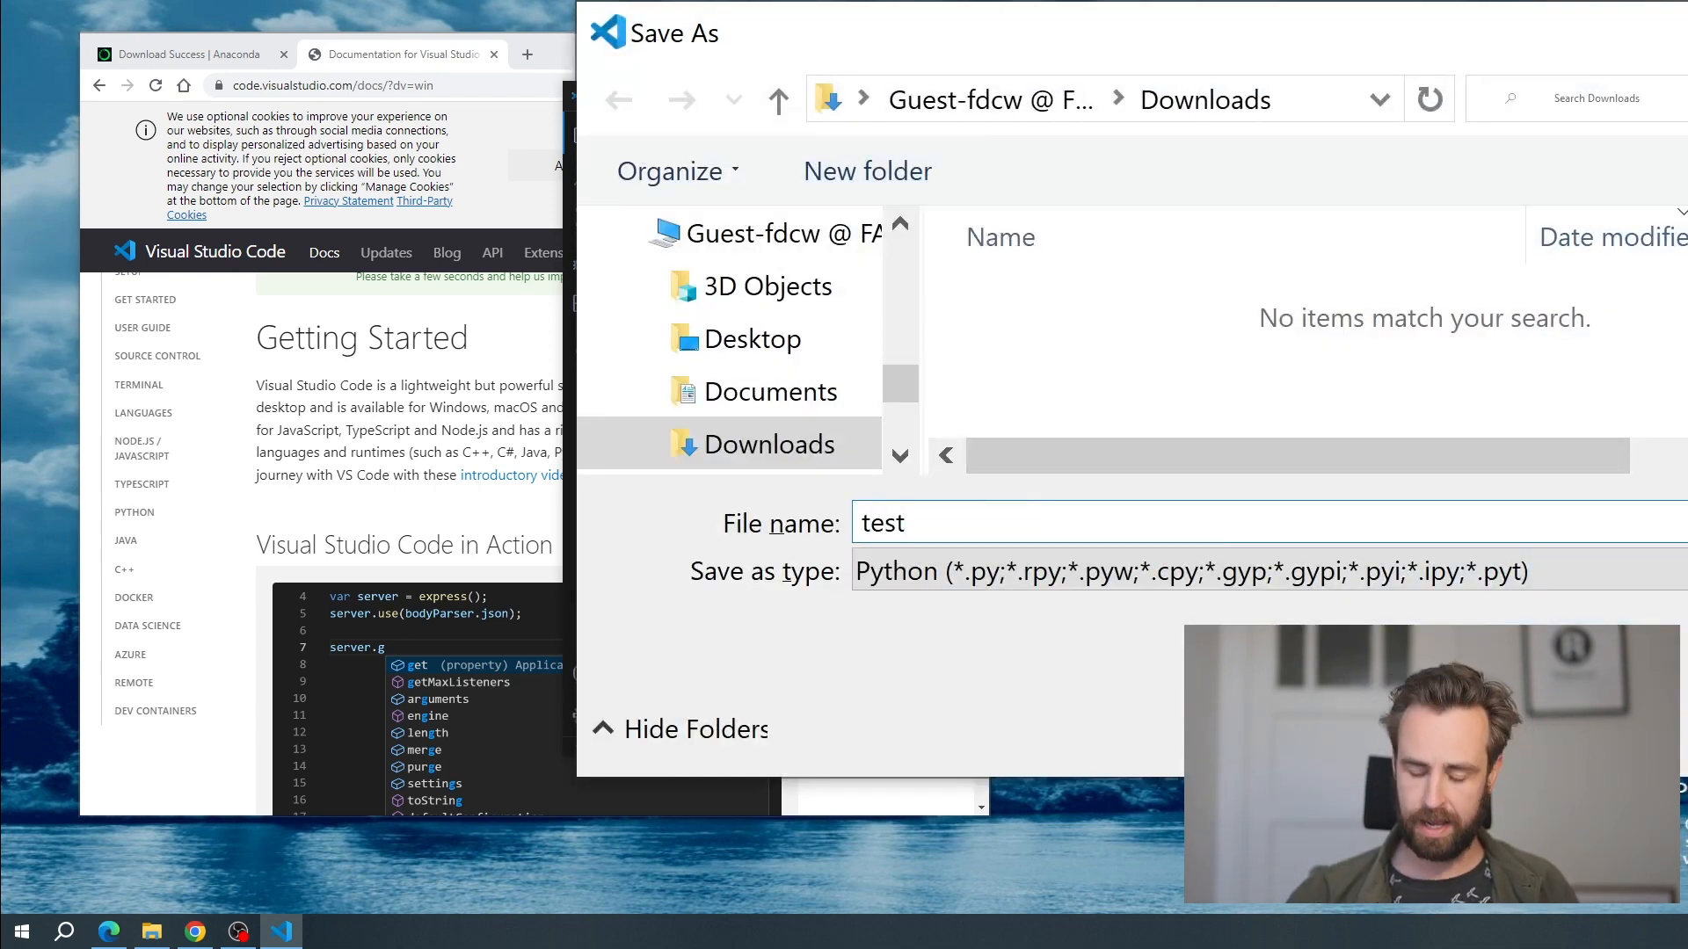
type(".py")
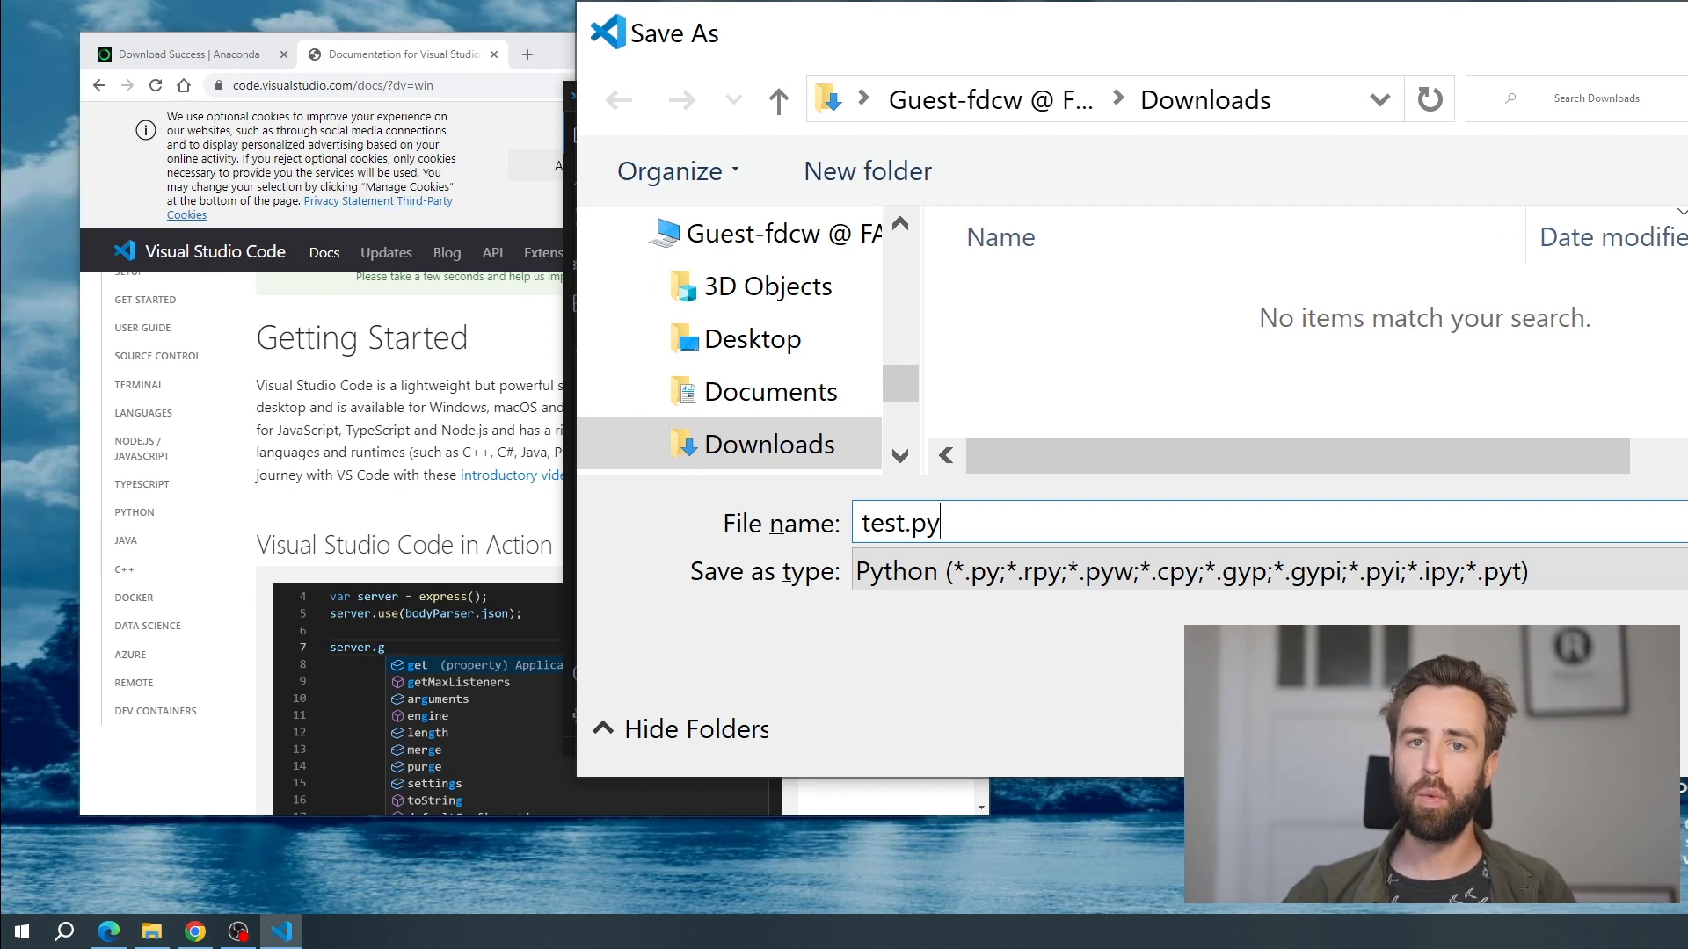
key("Return")
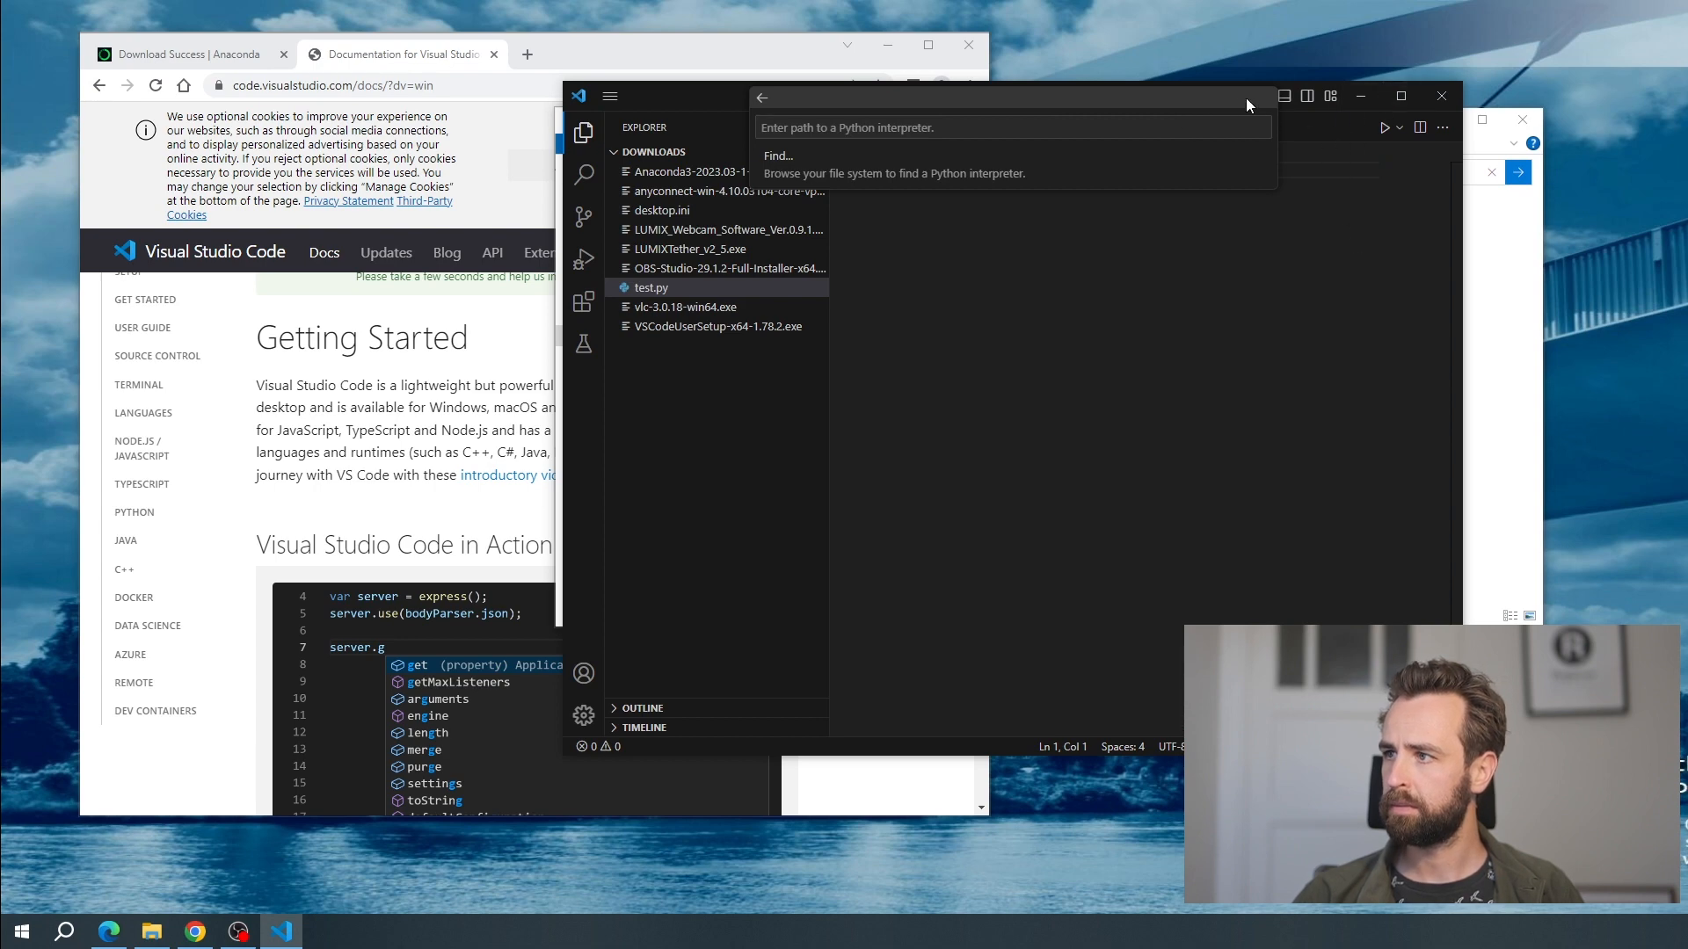
left_click_drag(656, 106, 201, 91)
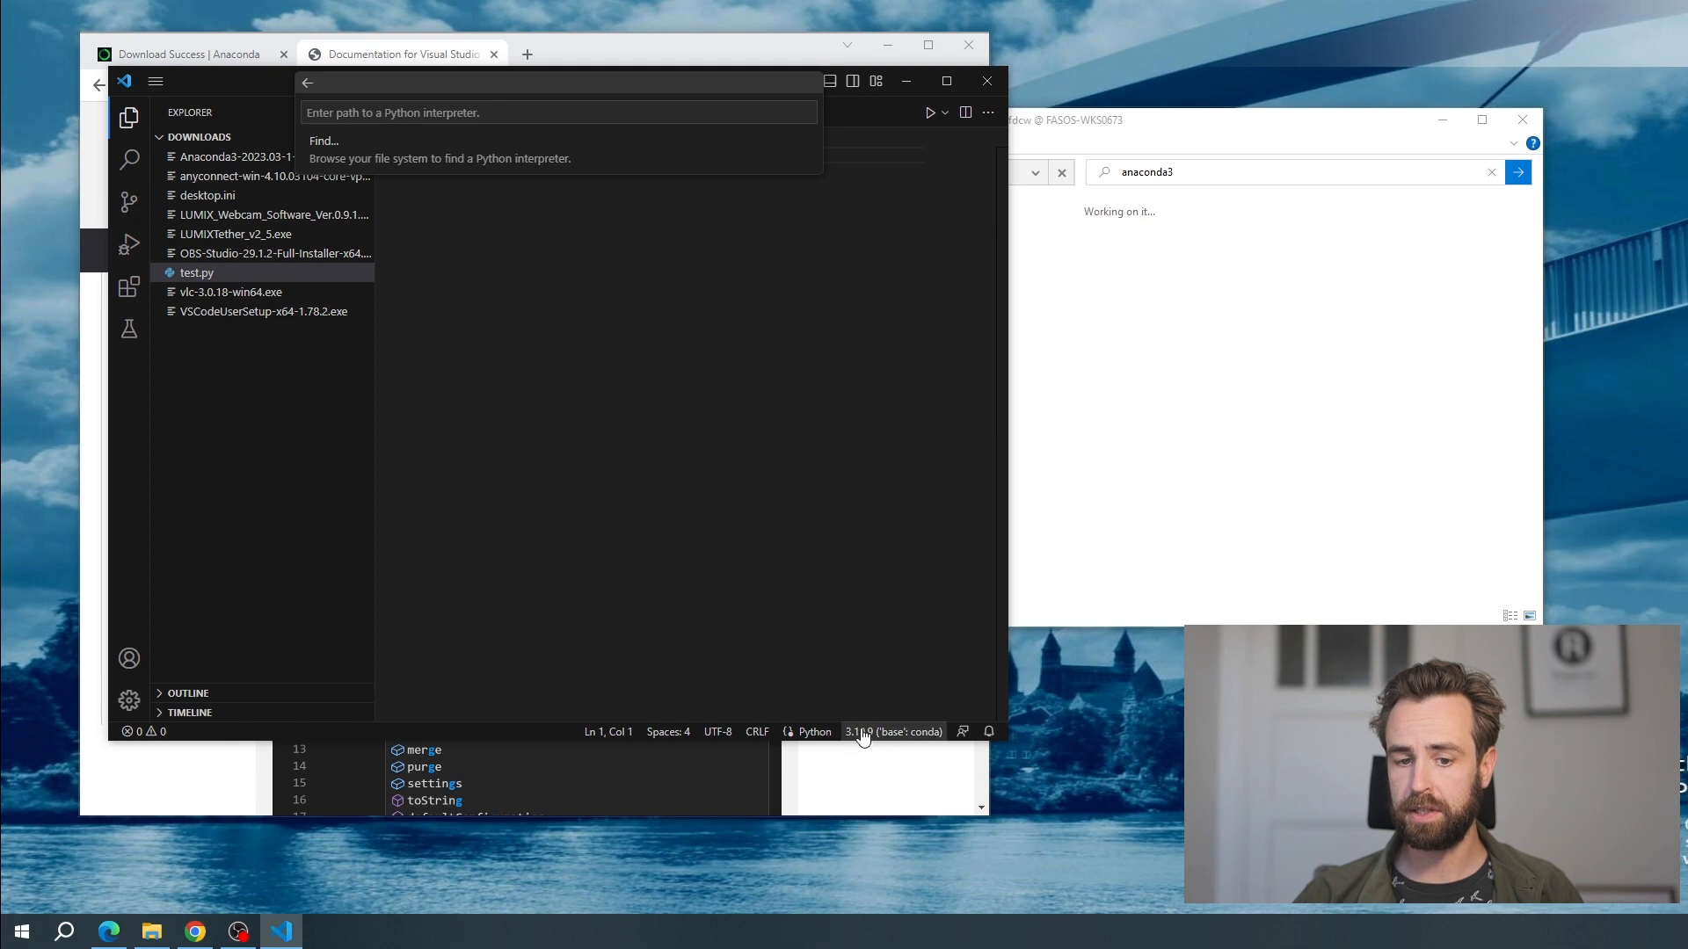
left_click(921, 738)
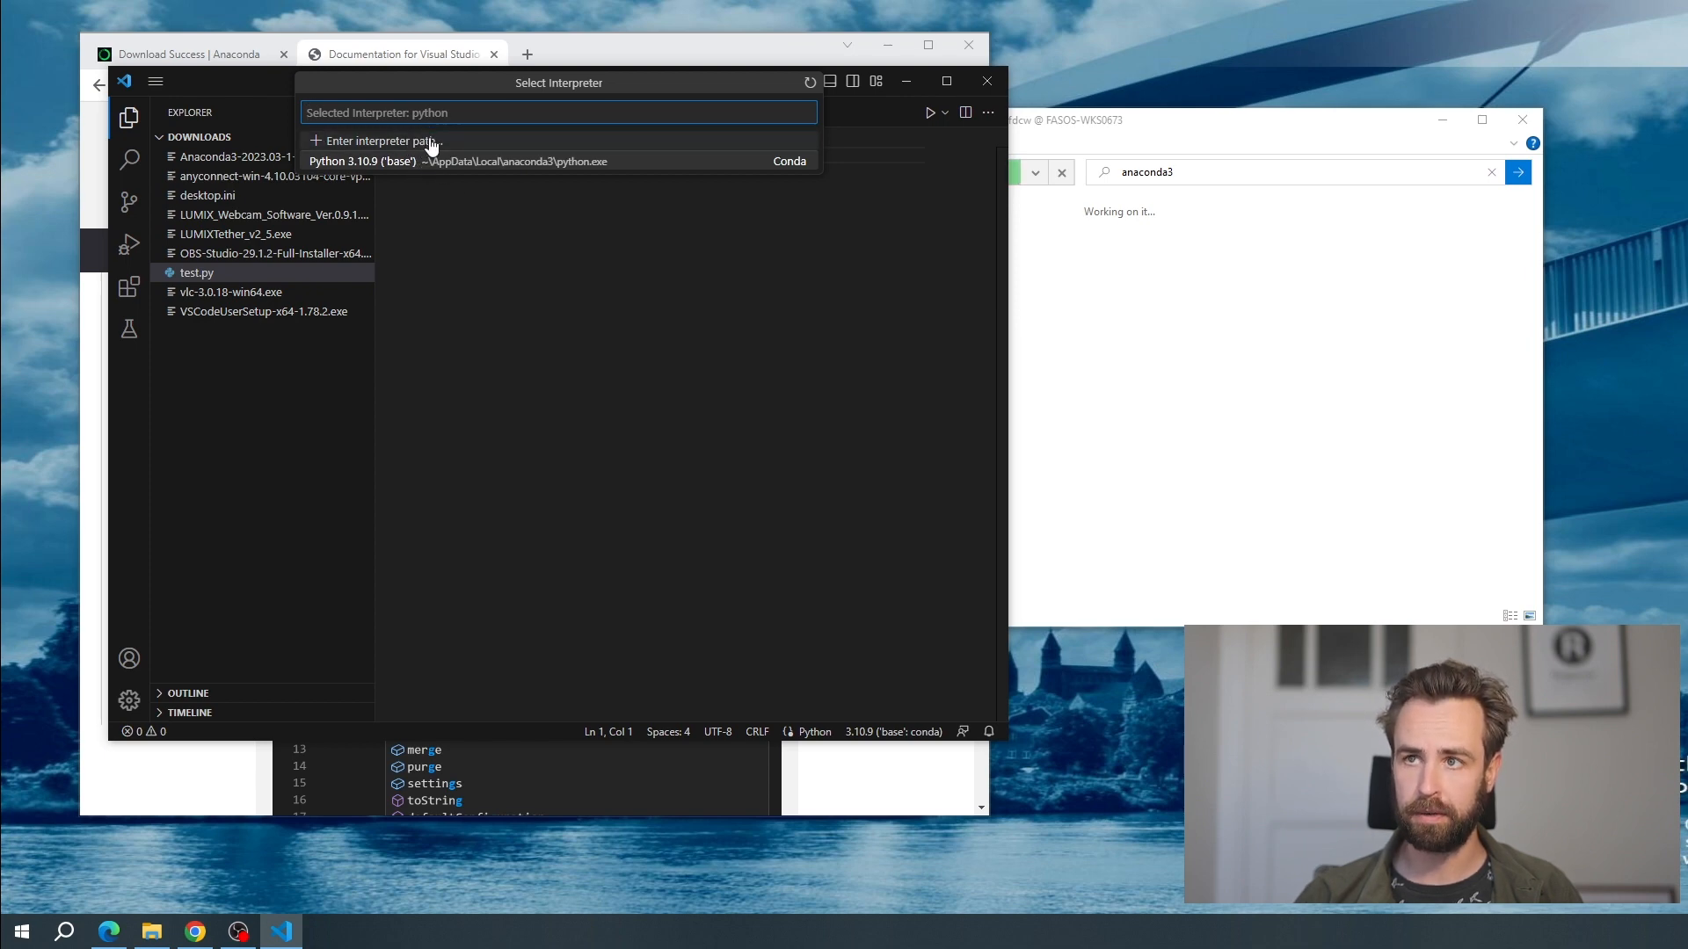
left_click(376, 141)
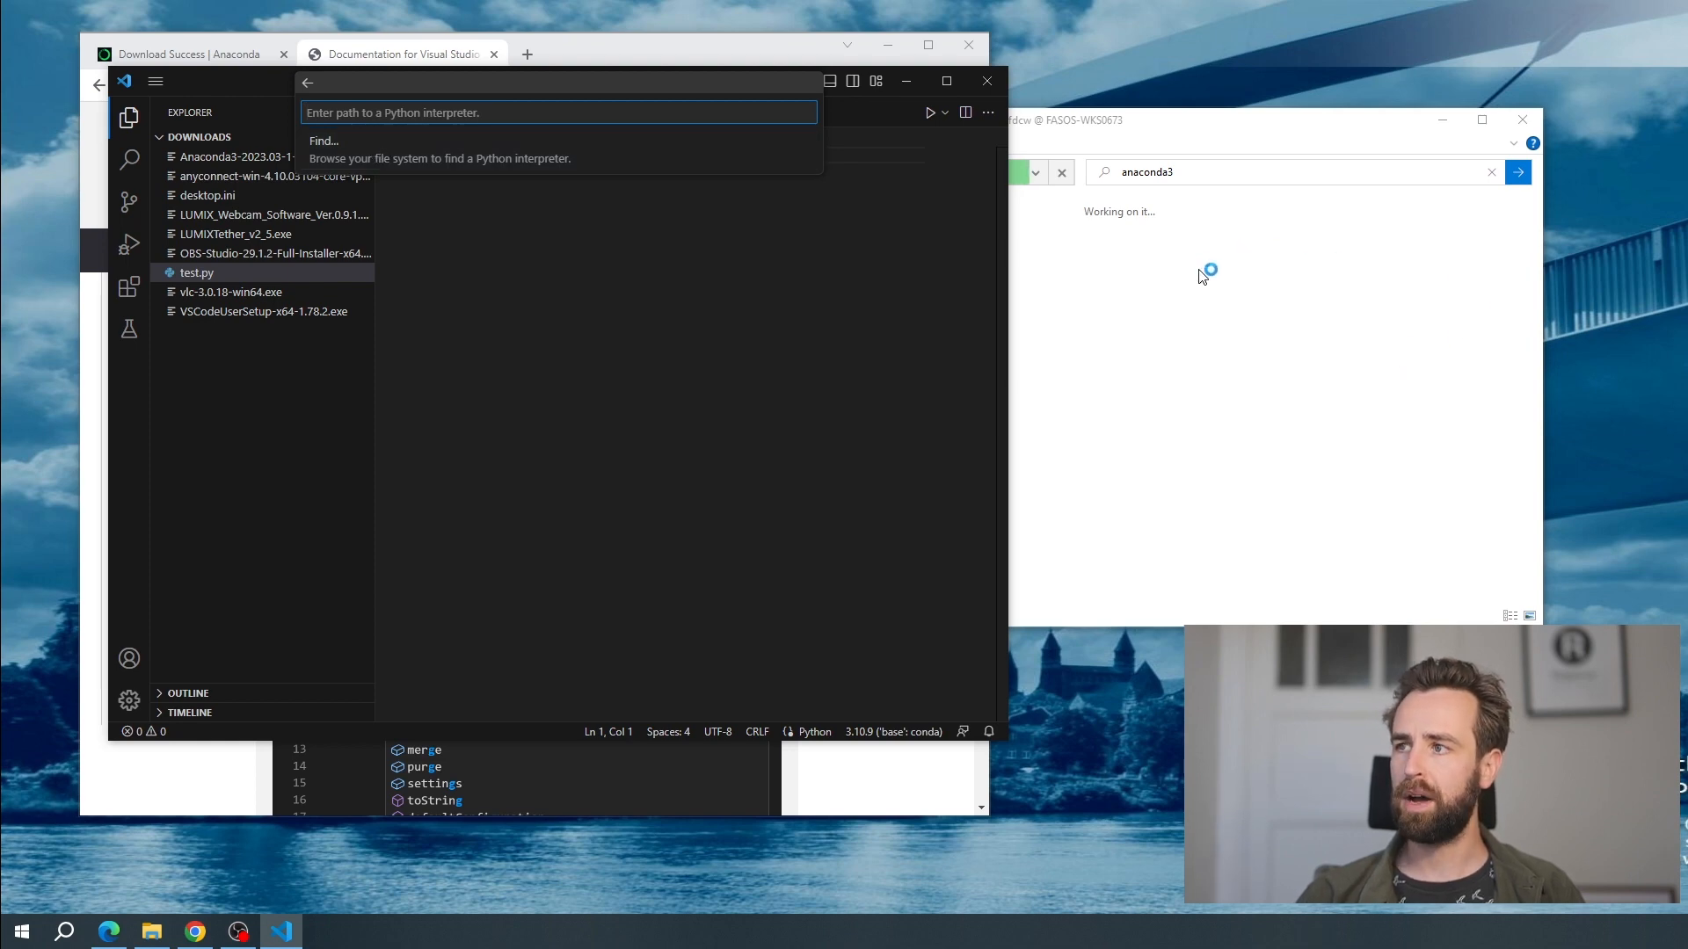
left_click(1174, 125)
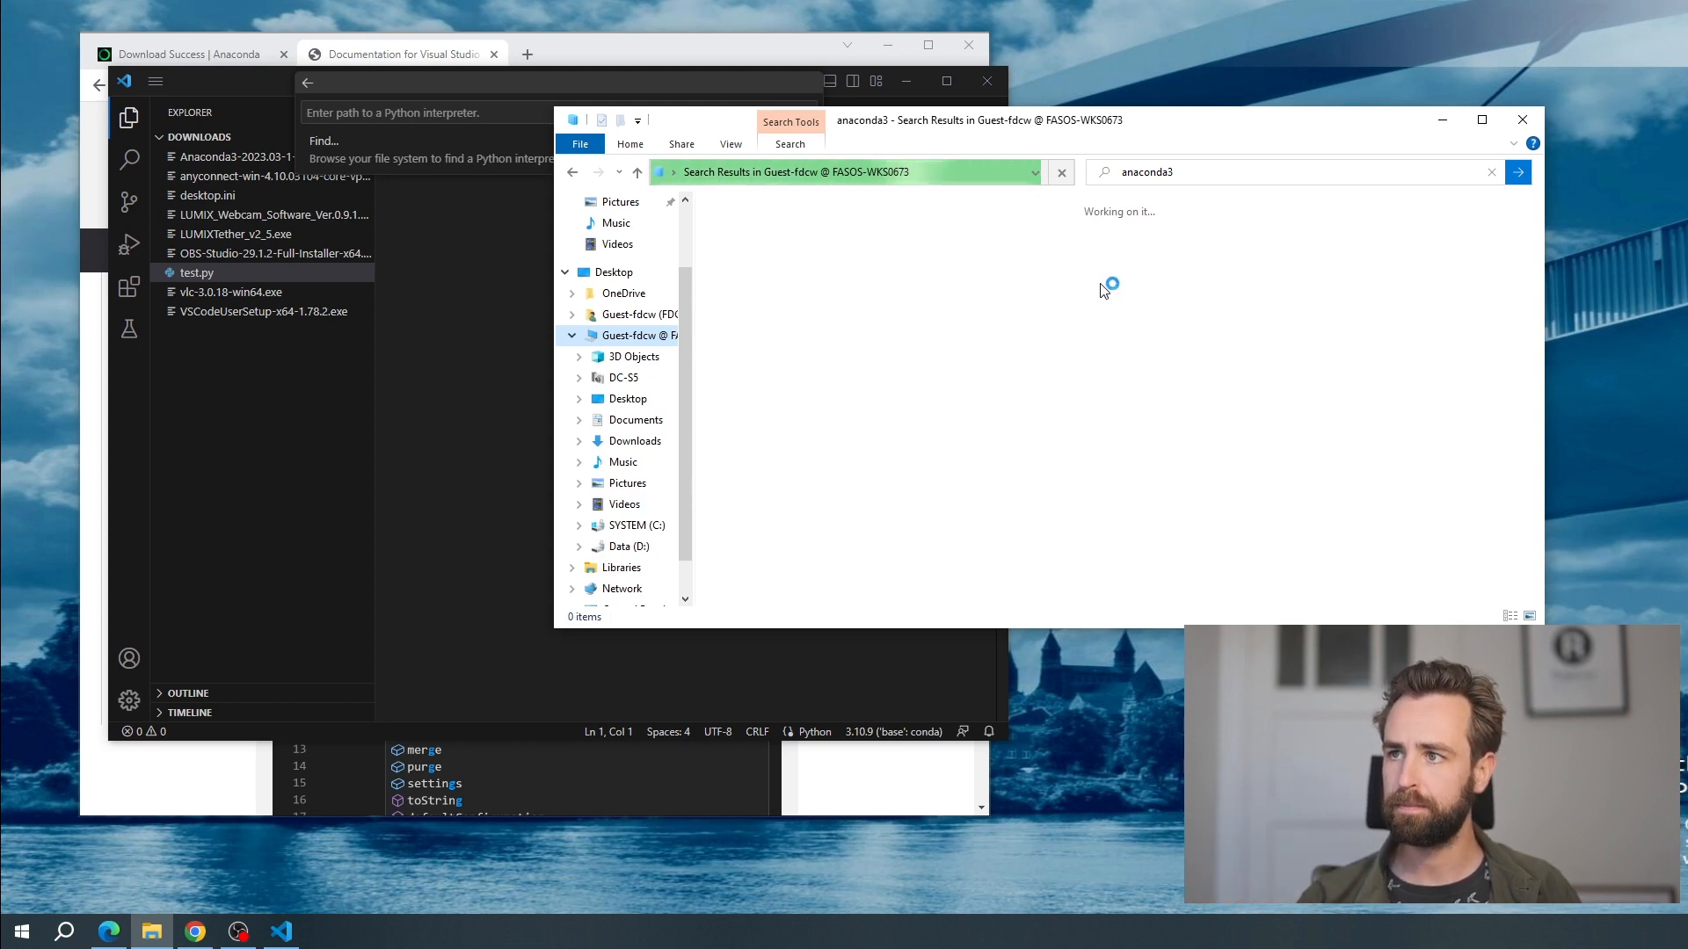
left_click(388, 267)
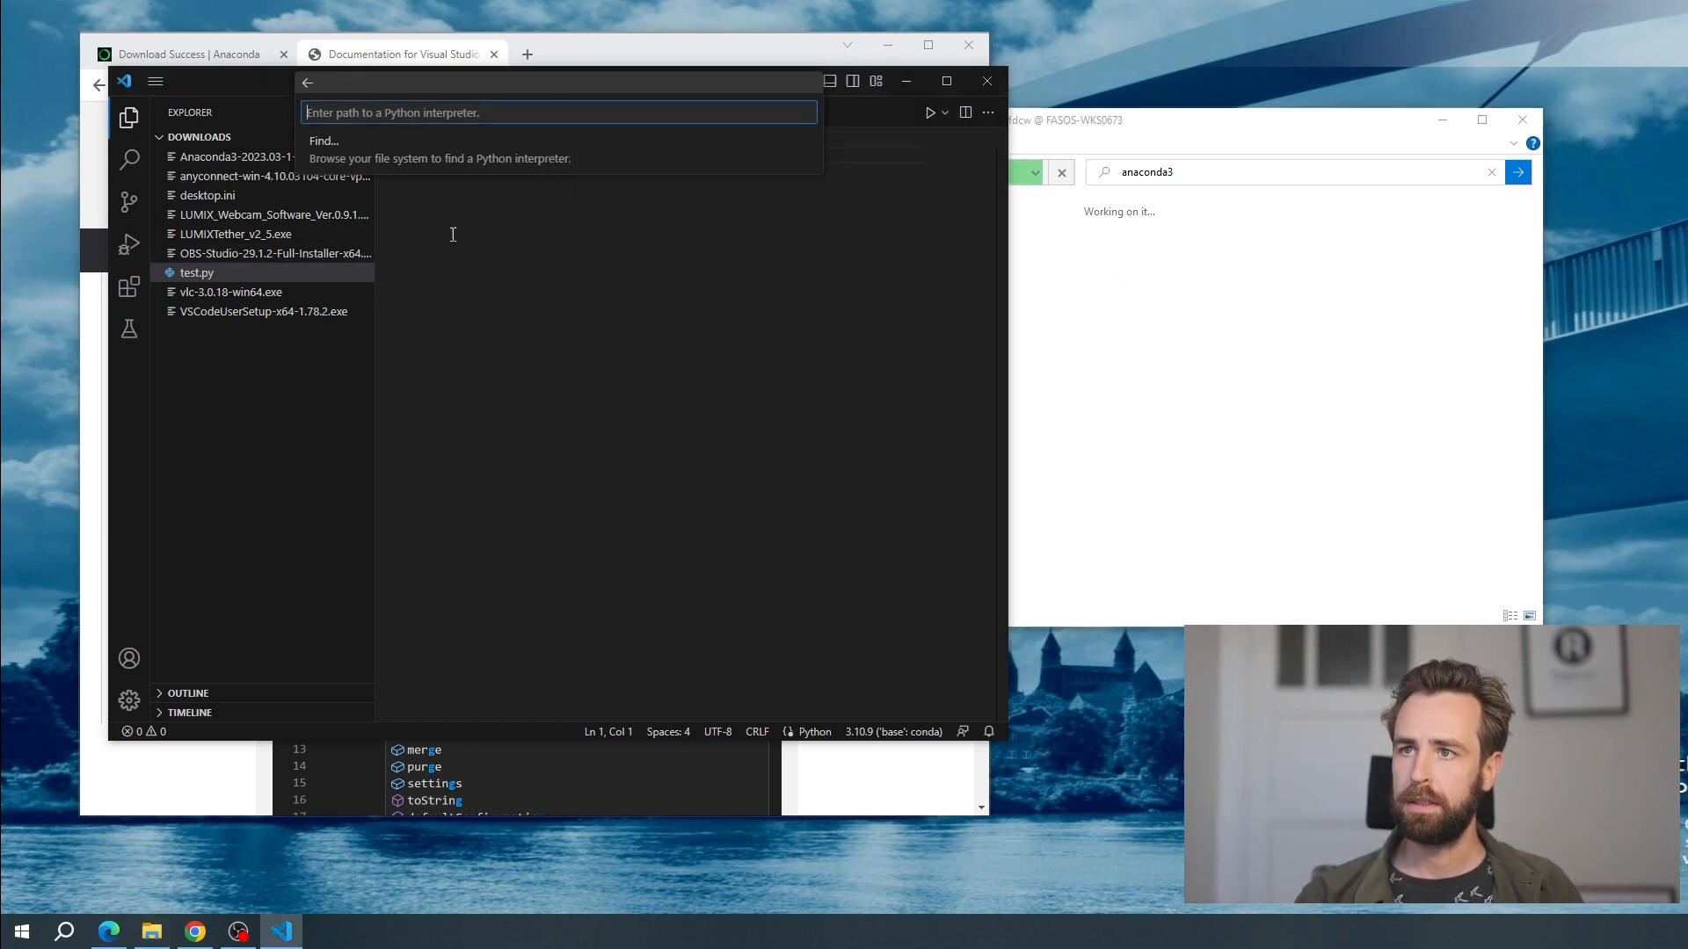
Select the Conda interpreter Python 3.10.9 ('base') for test.py
left_click(911, 738)
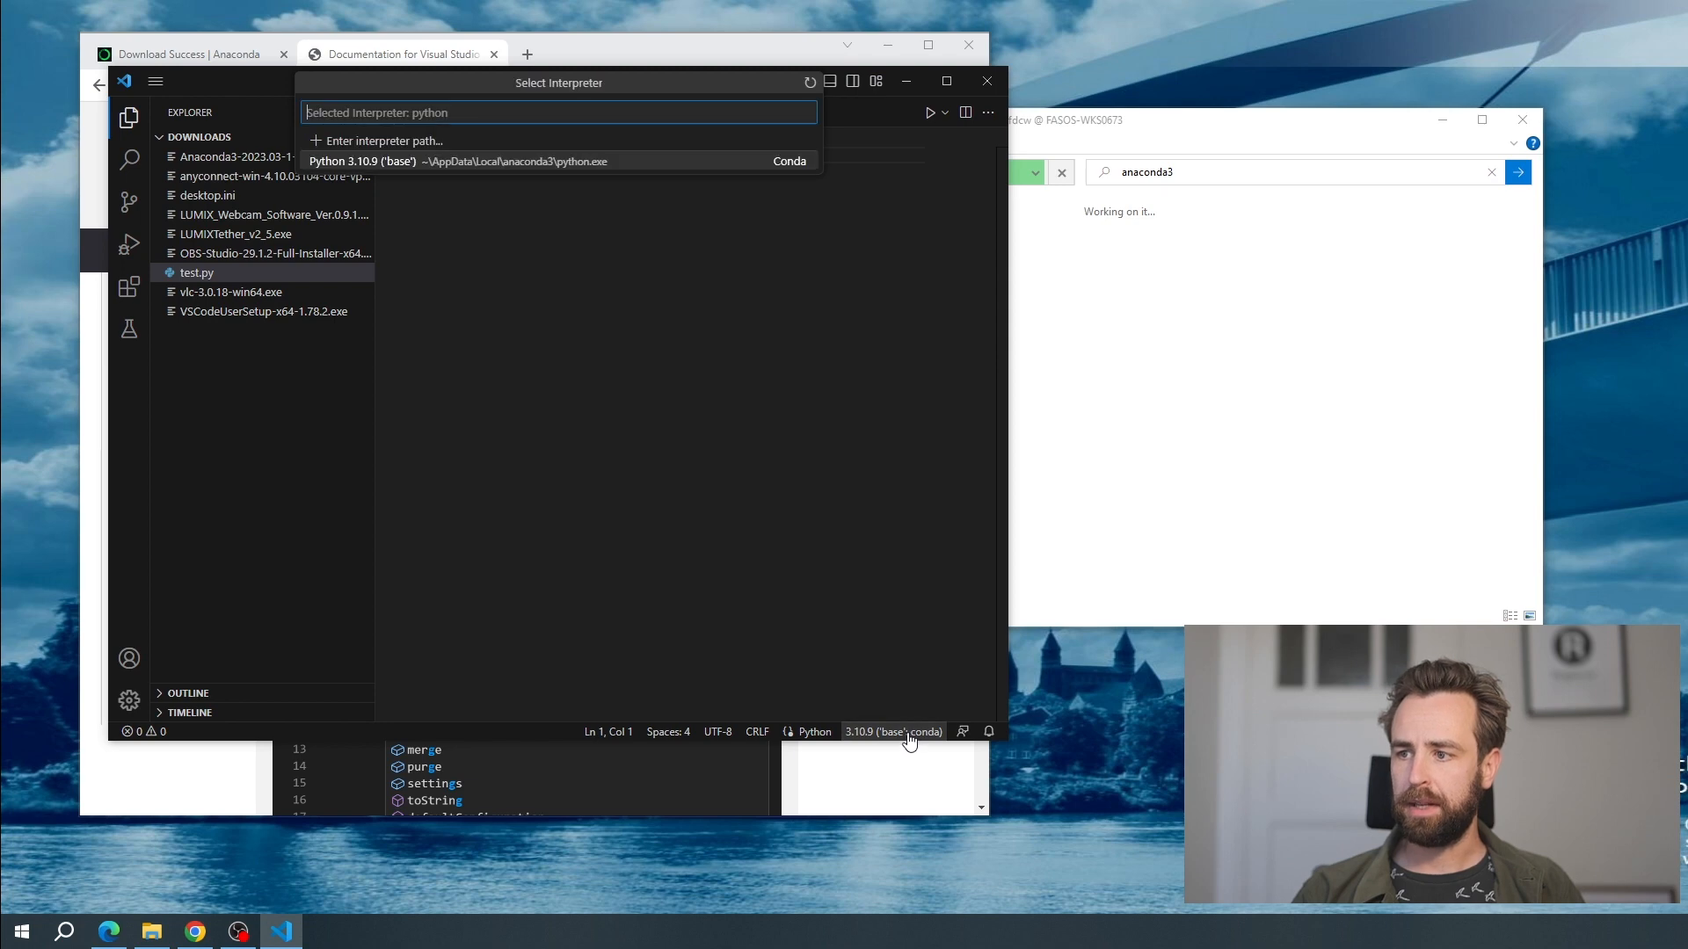
left_click(571, 165)
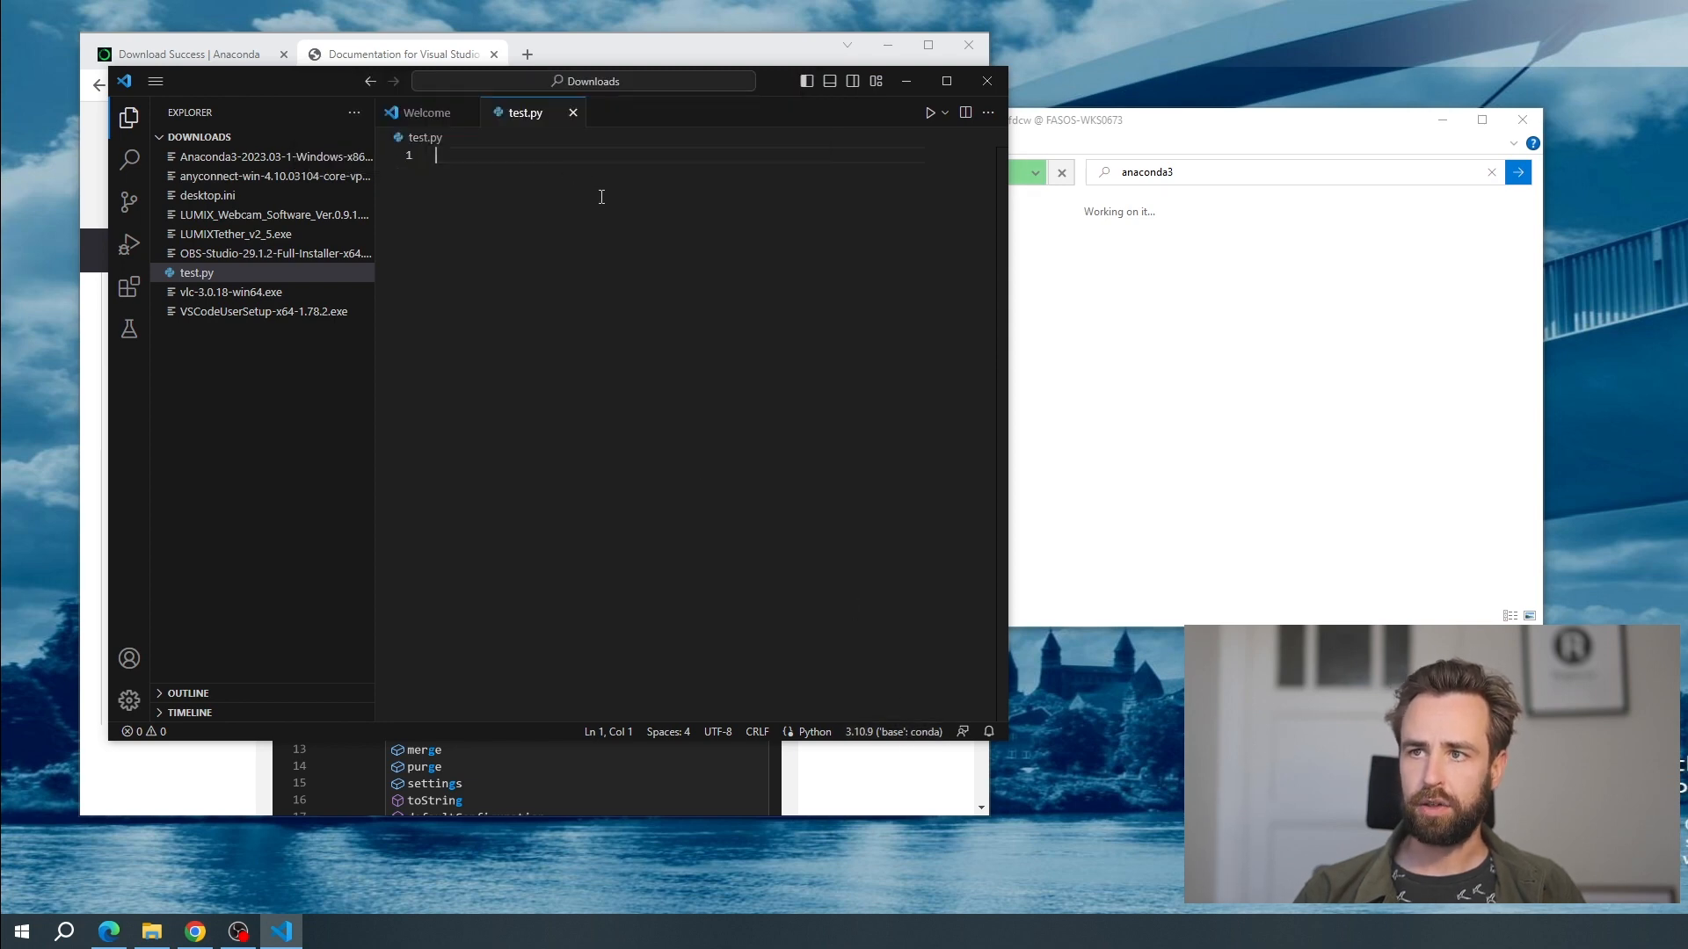
Write the line print("hello") in test.py and select it
type("print()")
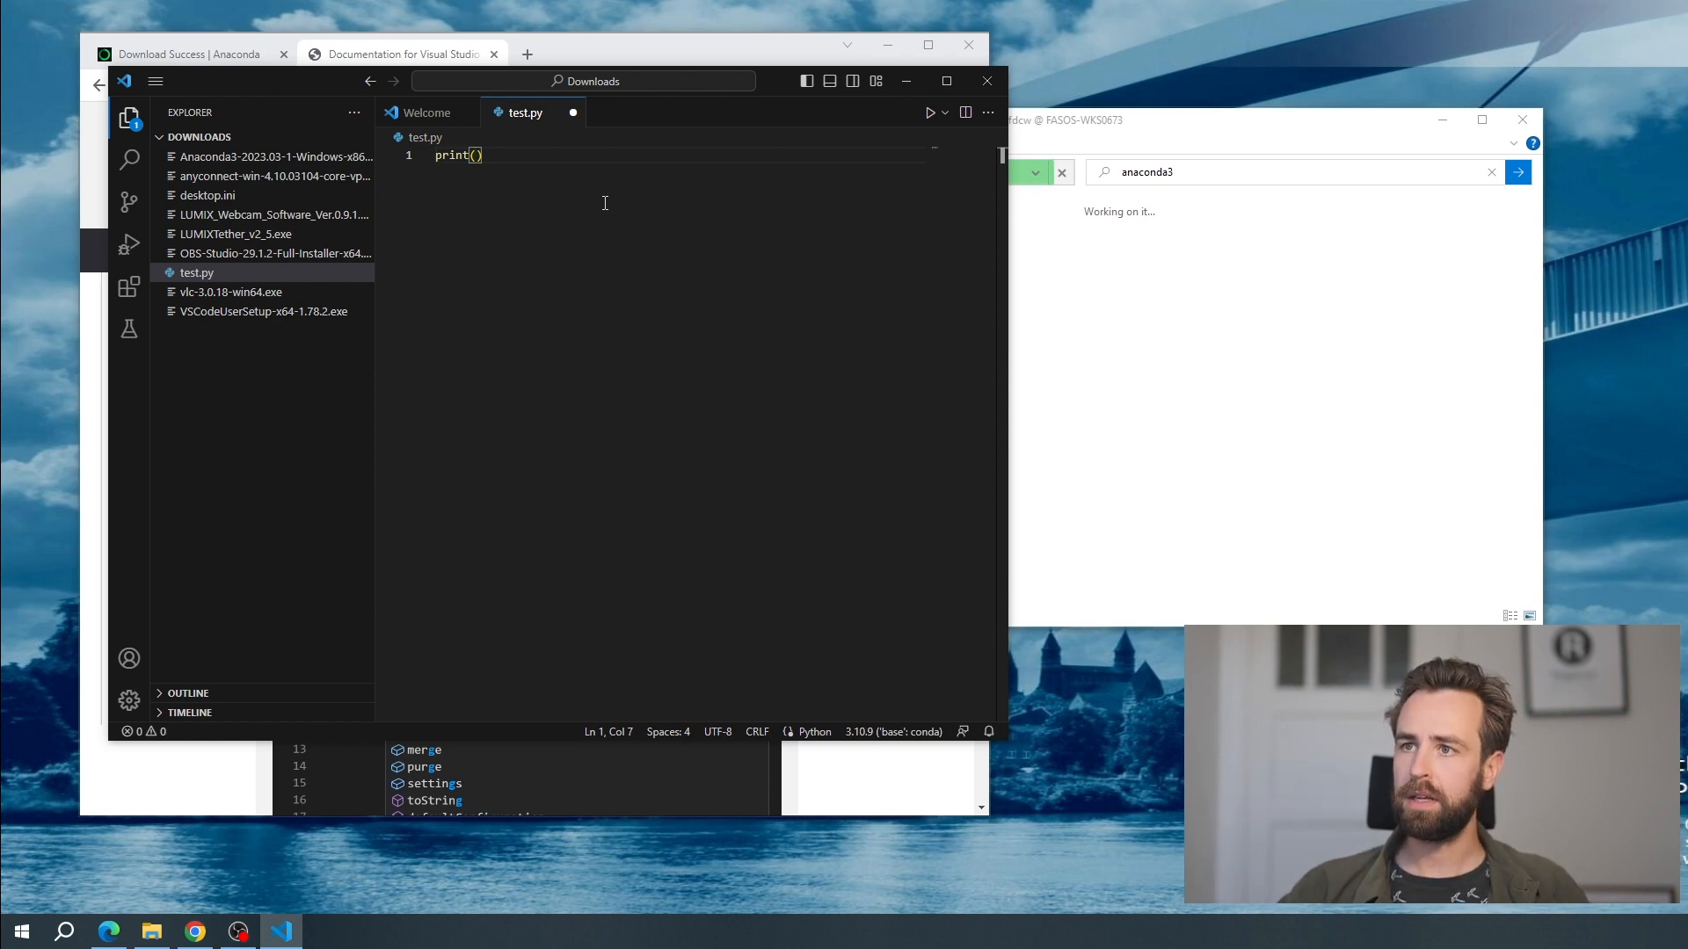
type("\"")
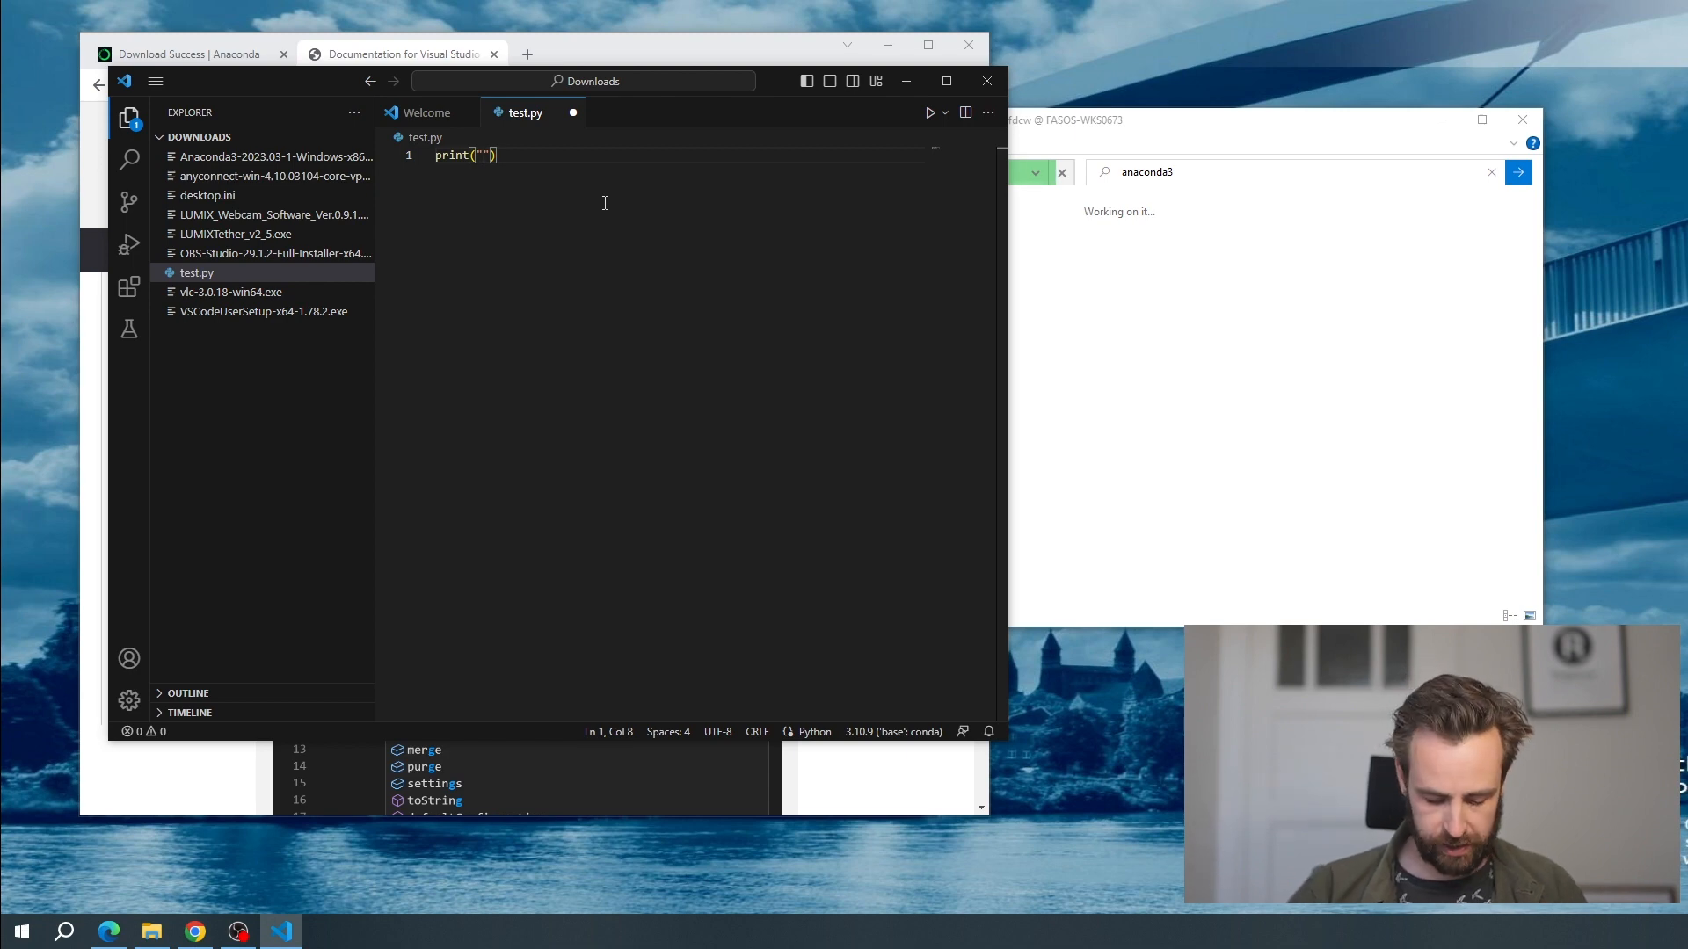
type("hello")
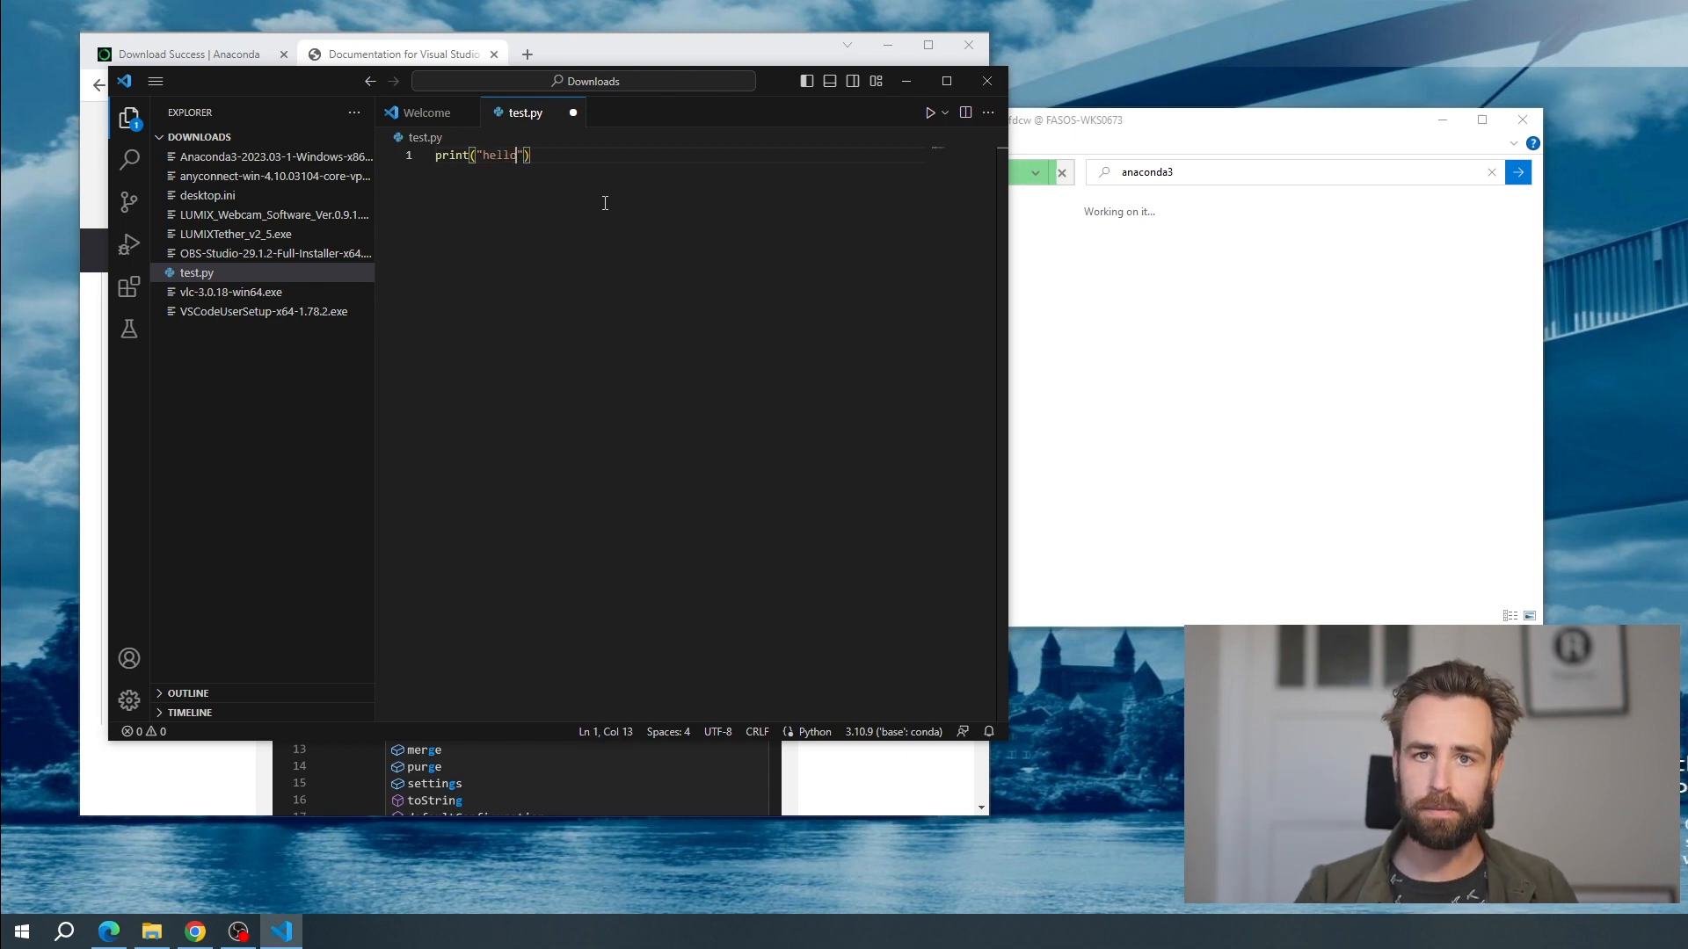
left_click_drag(531, 155, 434, 154)
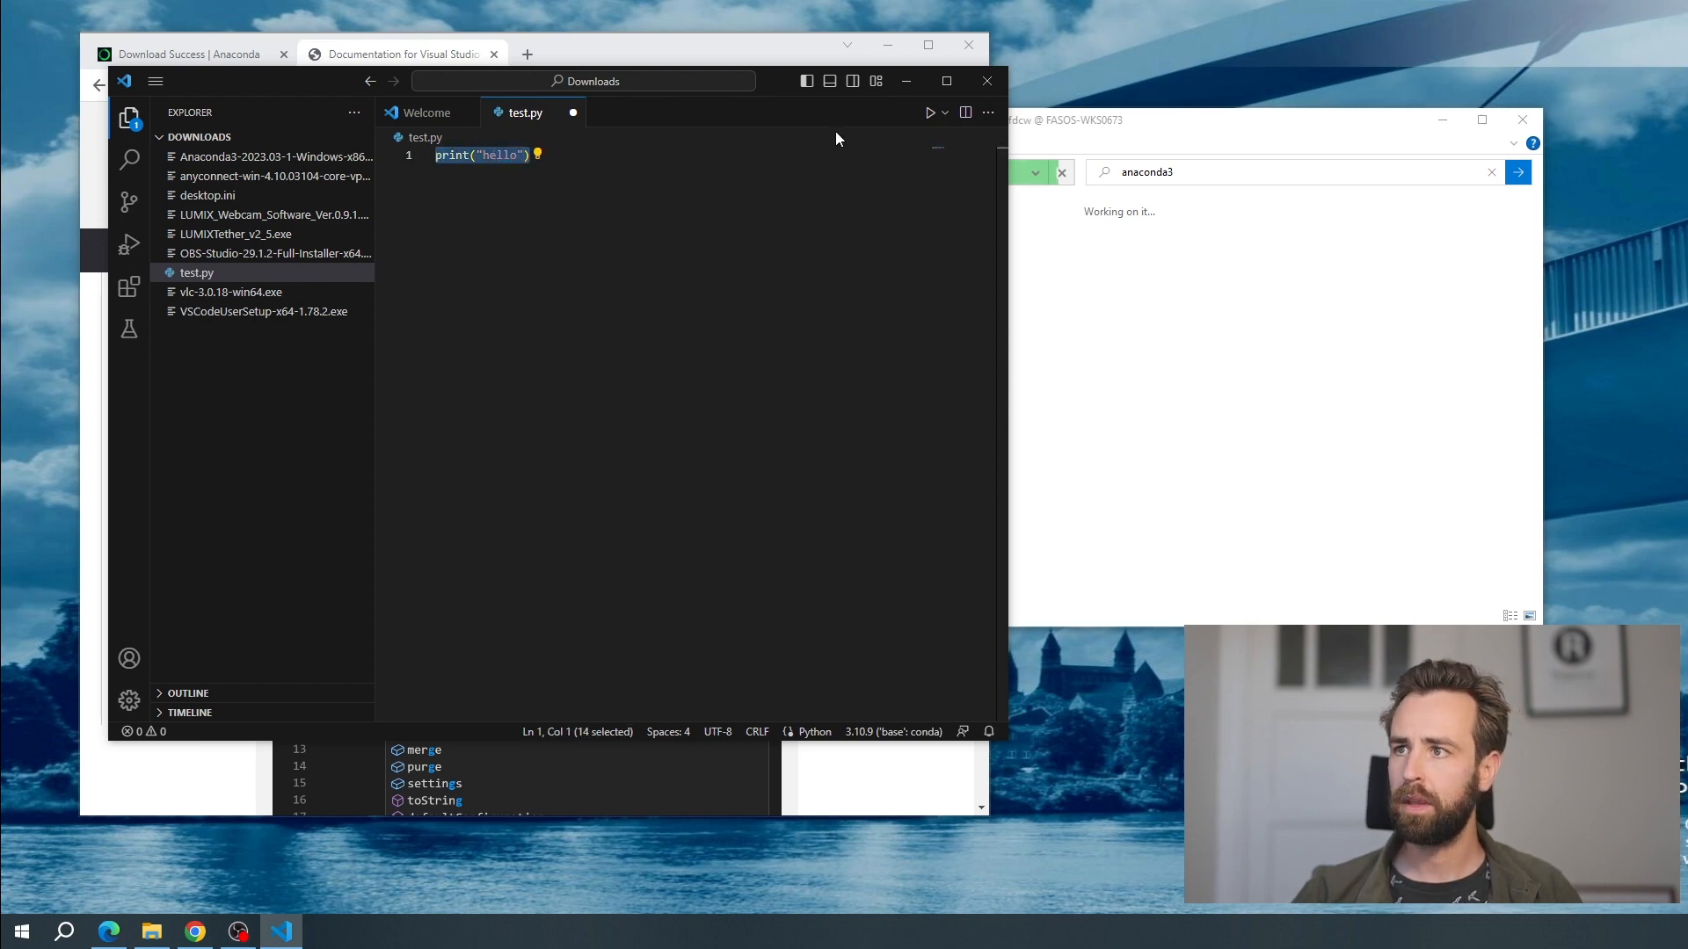
Run test.py and select the script's printed output in the terminal
left_click(930, 114)
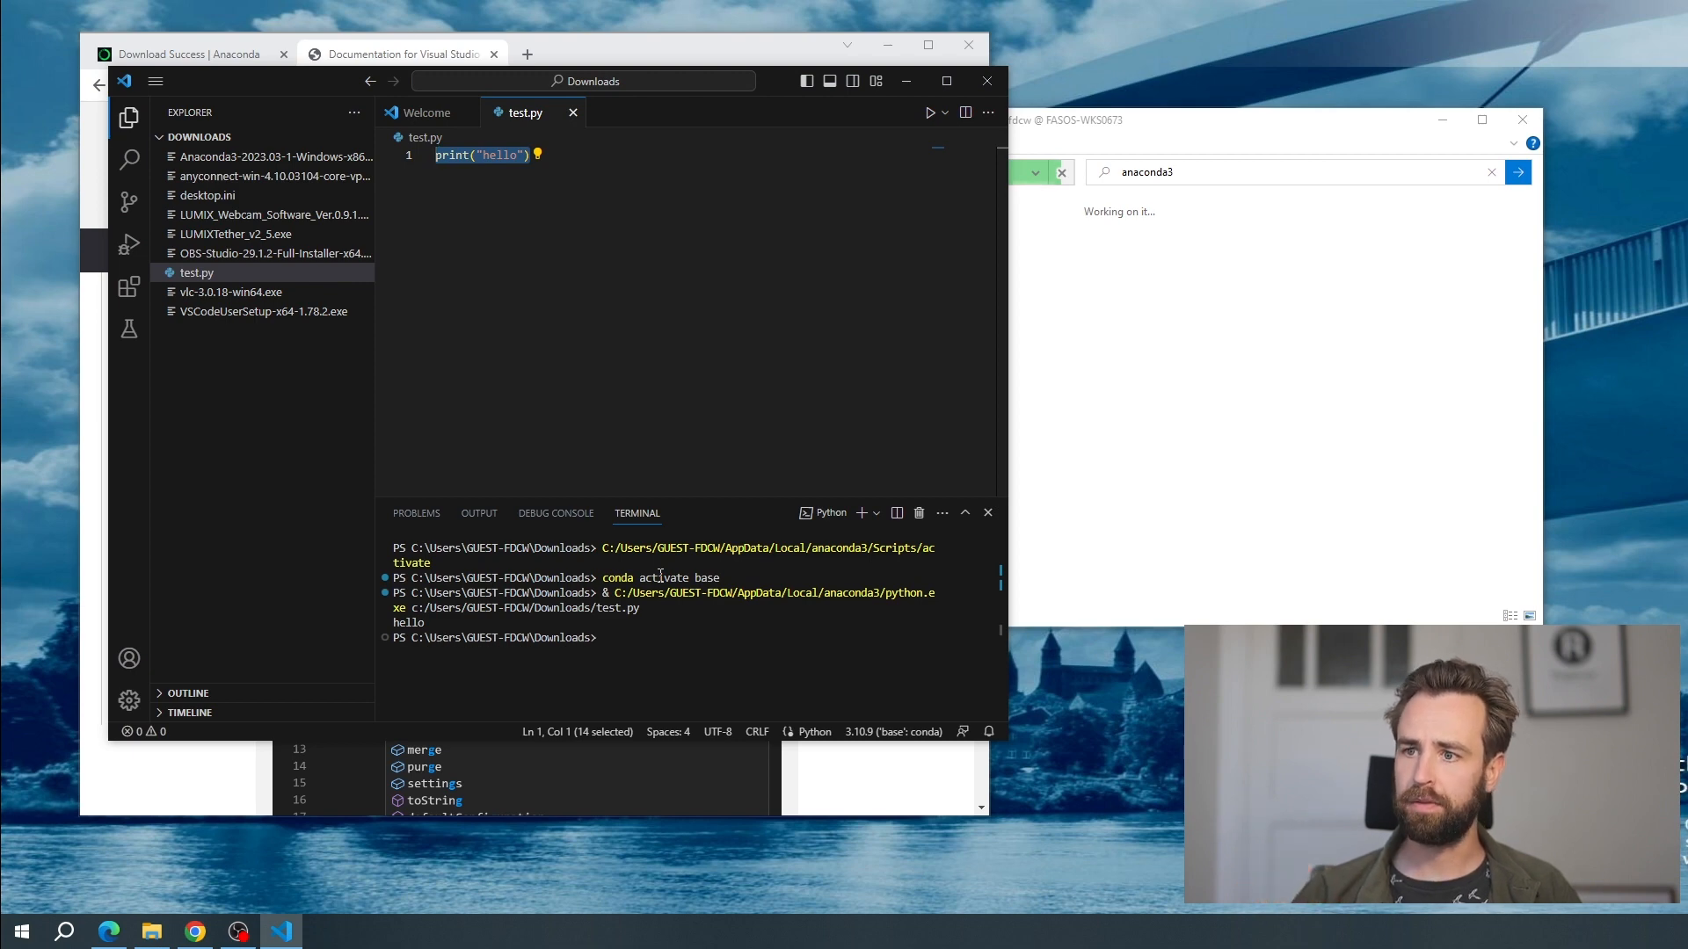
left_click_drag(431, 623, 393, 623)
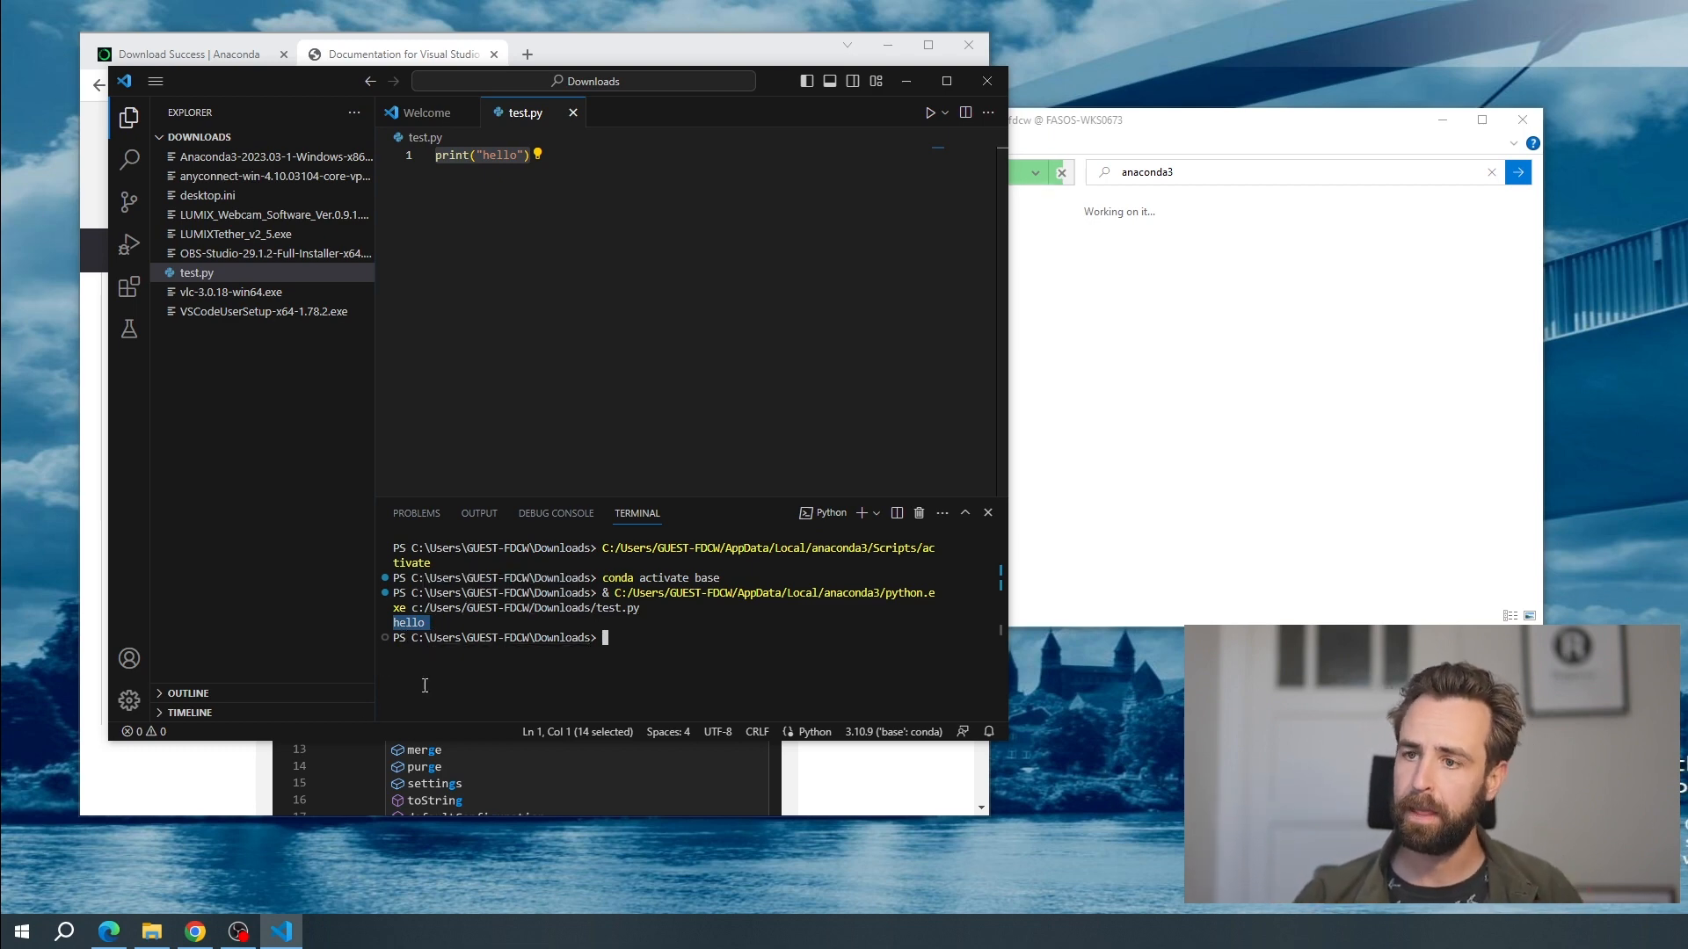
left_click_drag(429, 622, 387, 622)
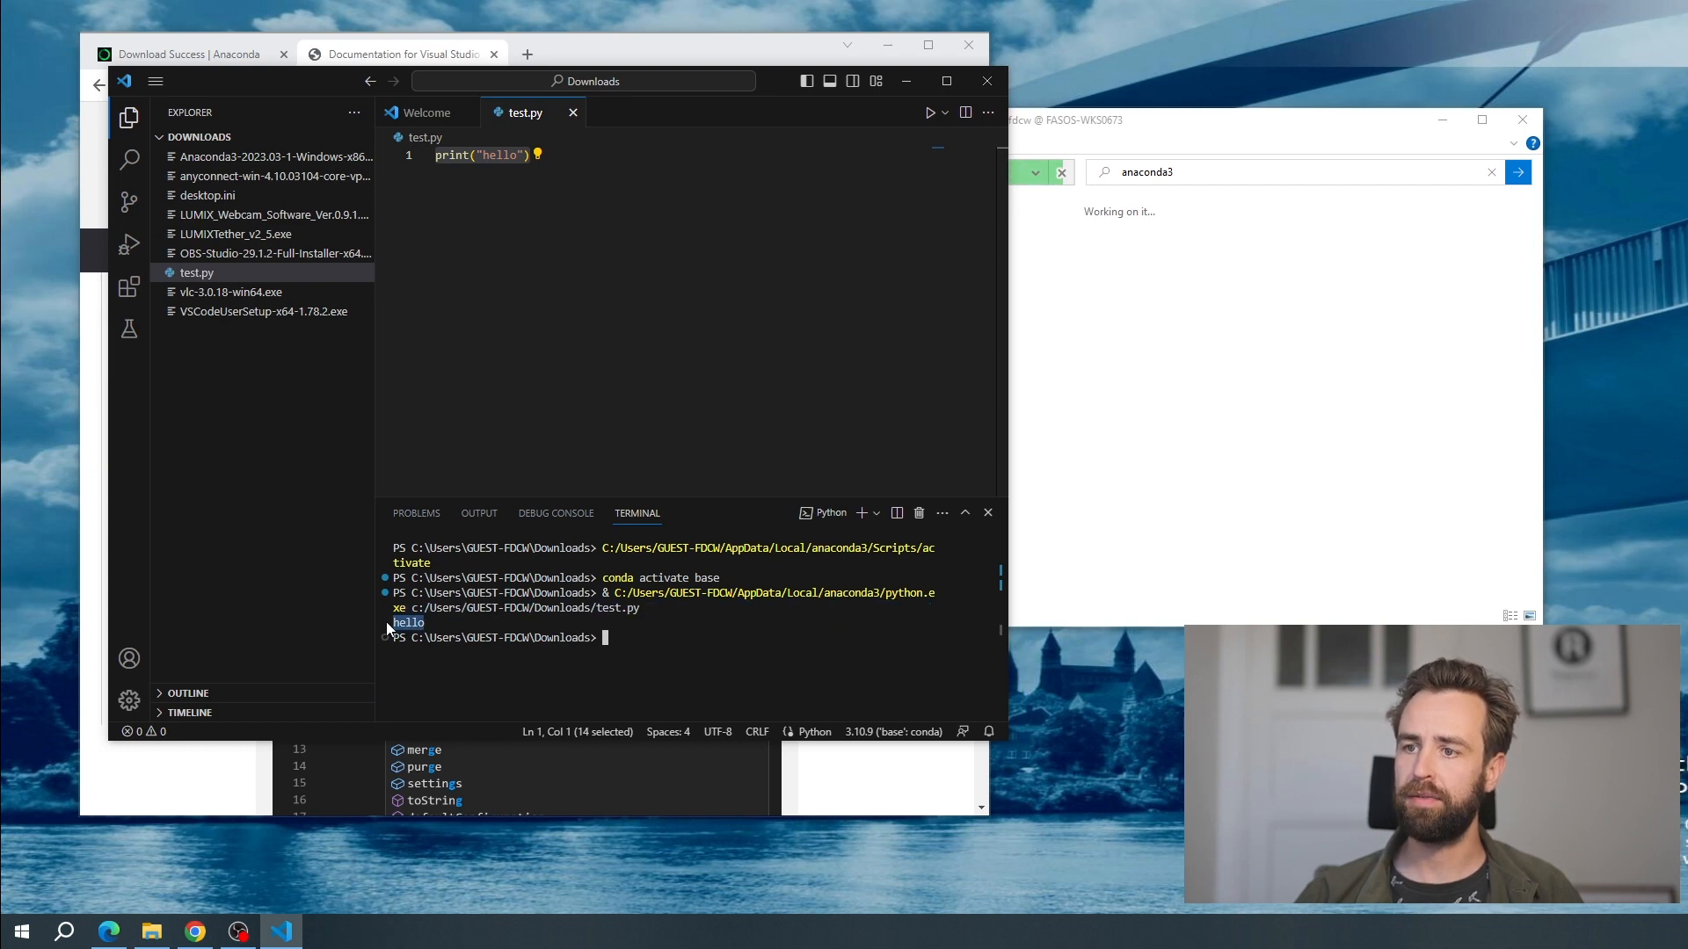